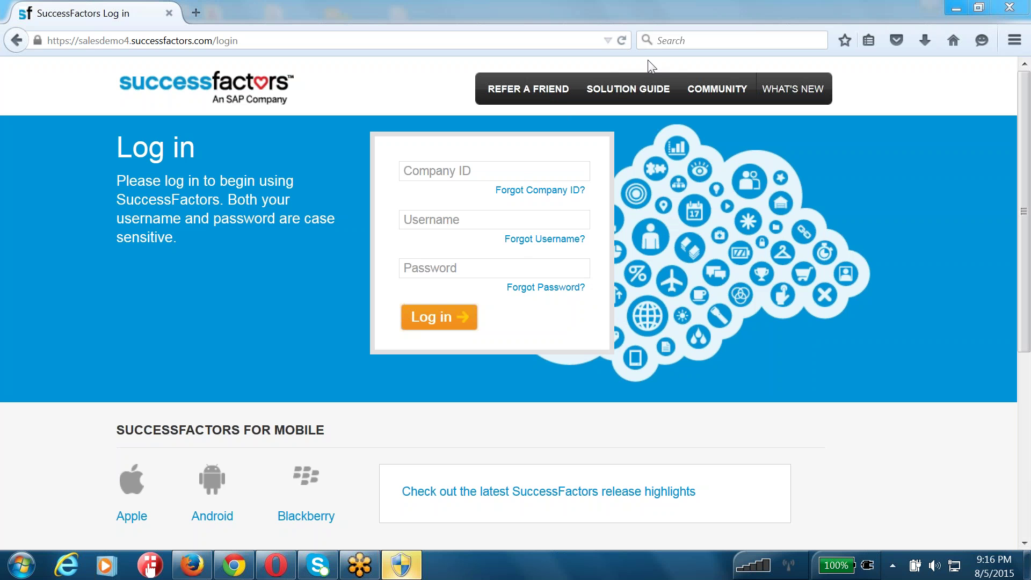
- Leave the Company ID field blank on the login page and bring up the Windows Start menu
click(402, 565)
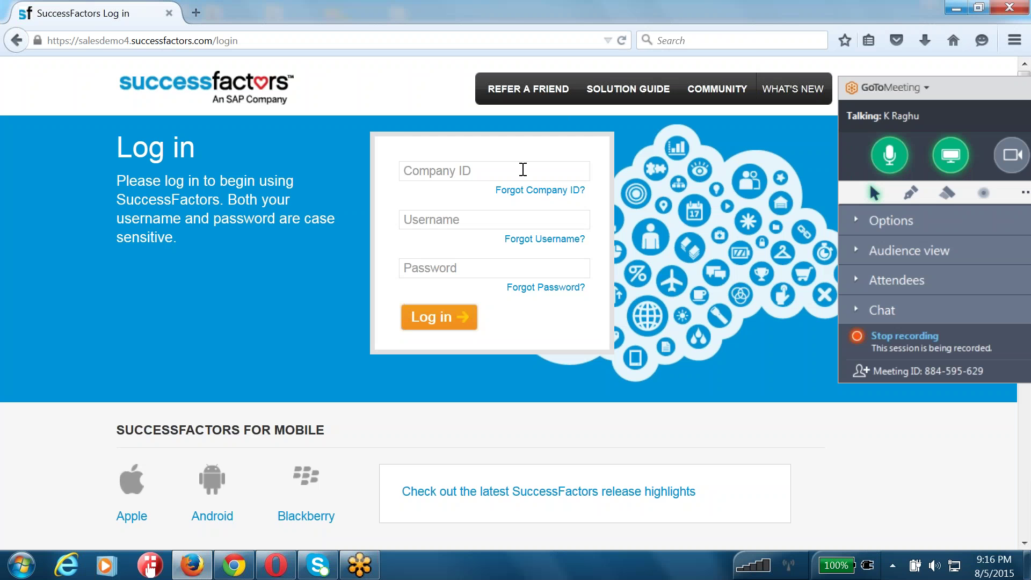
click(522, 170)
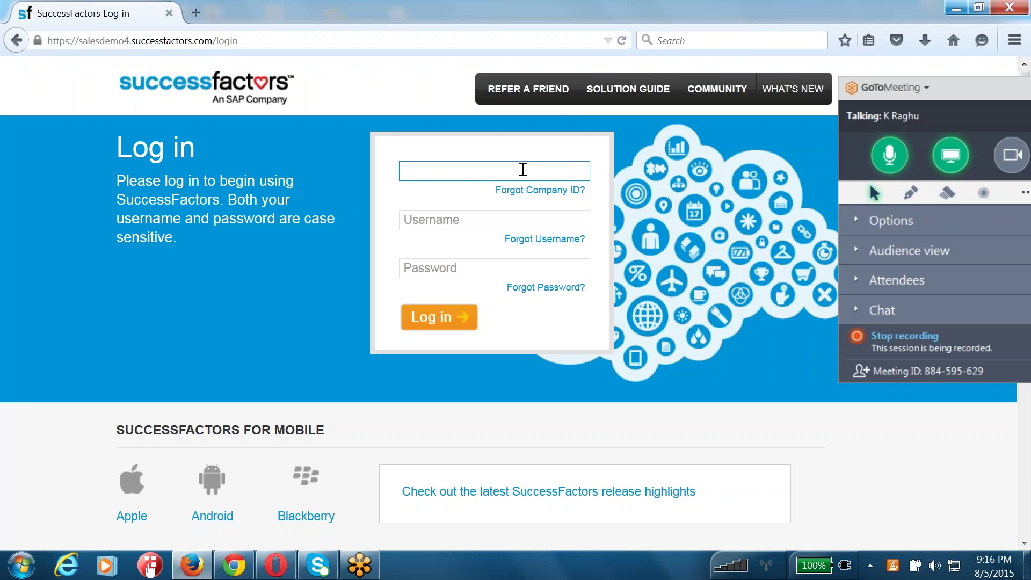
click(22, 564)
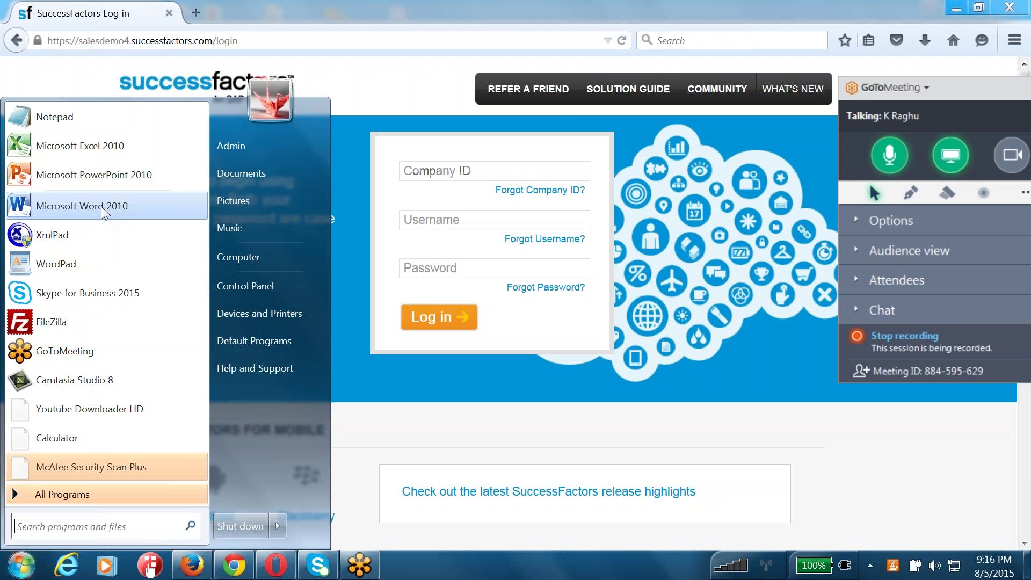
- Launch WordPad and type 'EMployee Central::' followed by an indented 'Core HR Module in the CLOUD System.'
key(Escape)
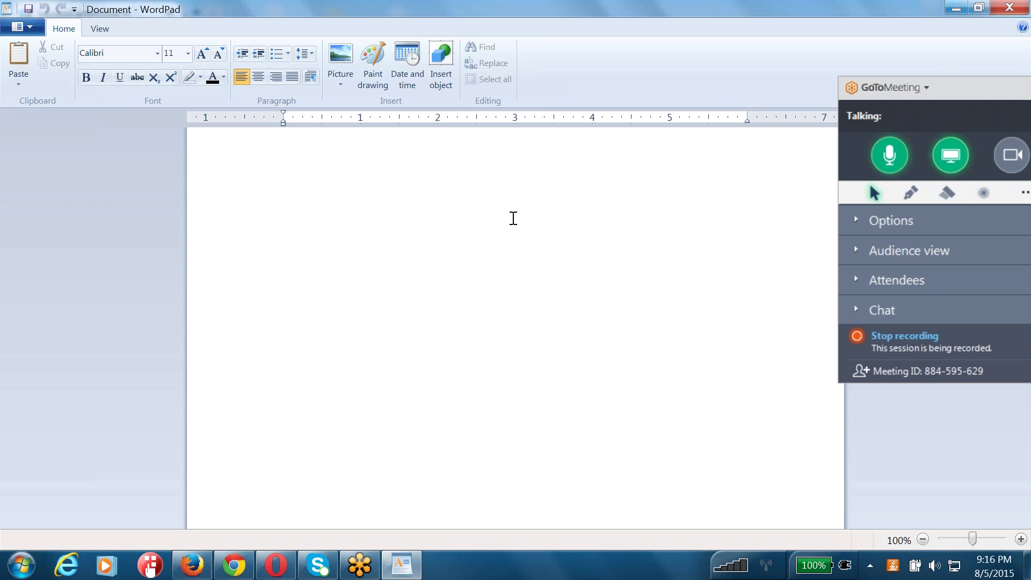
text(EMplo)
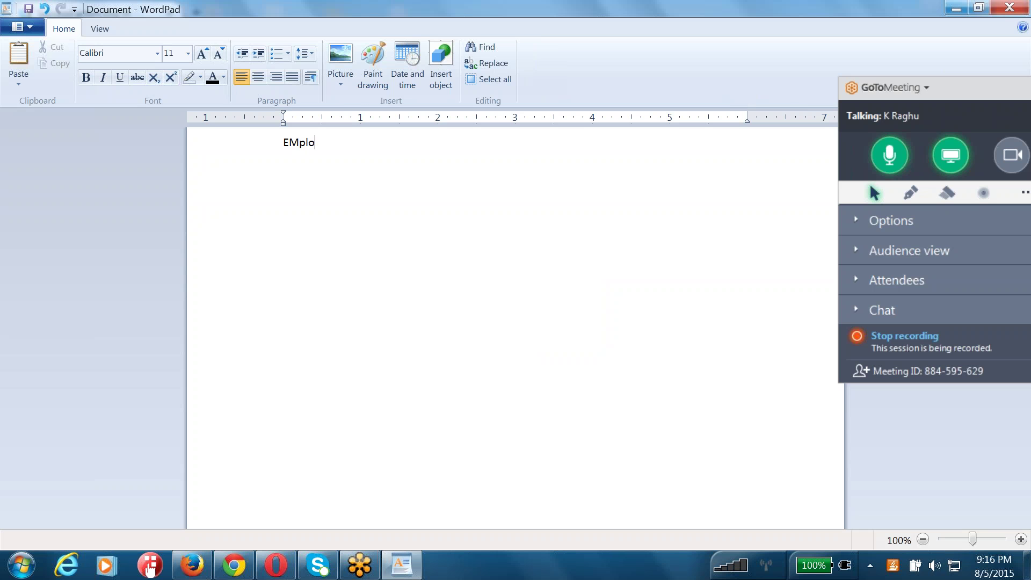
text(yee Central:: 	)
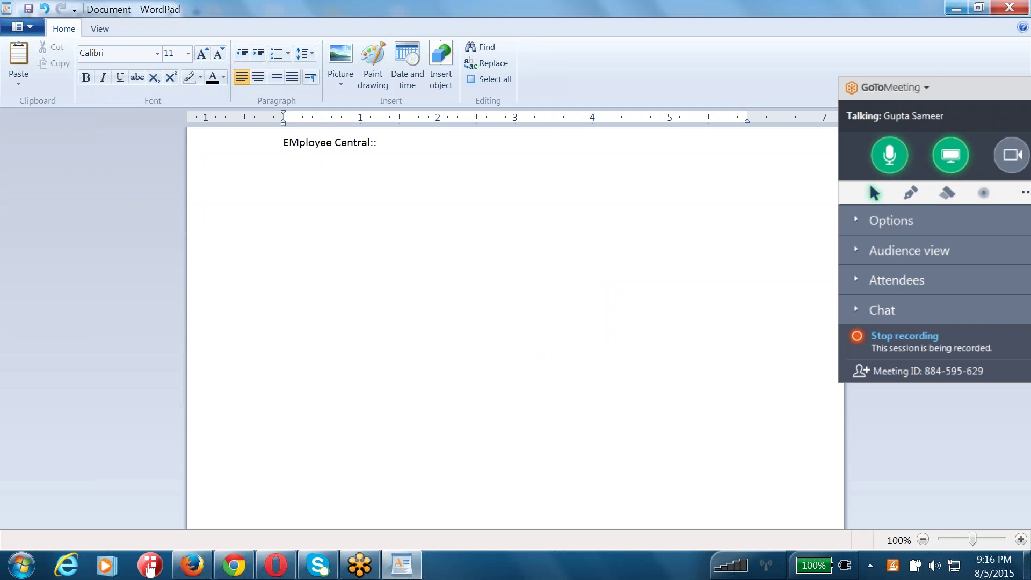
text(C)
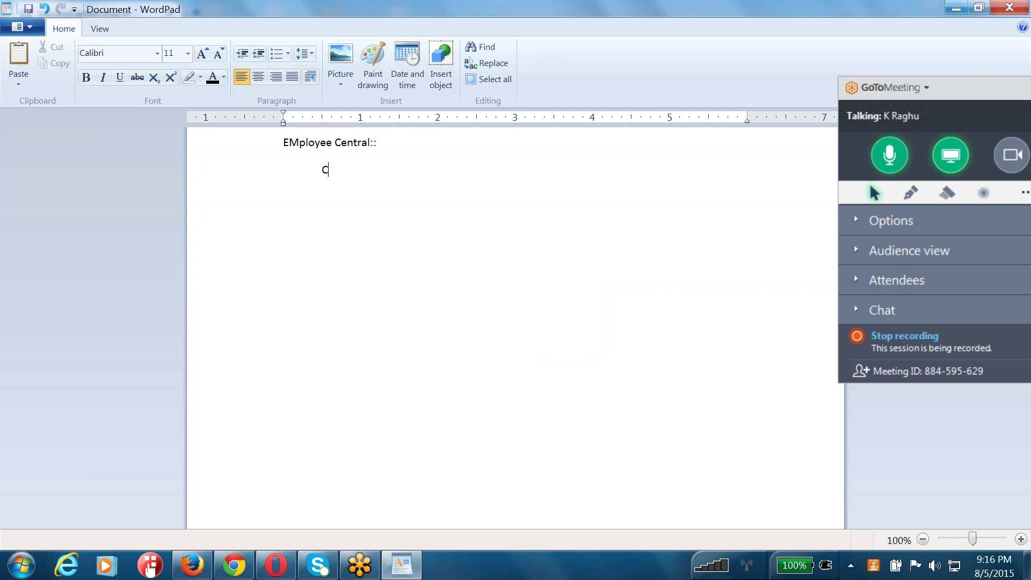
text(ore HR Module in the CLOUD System.)
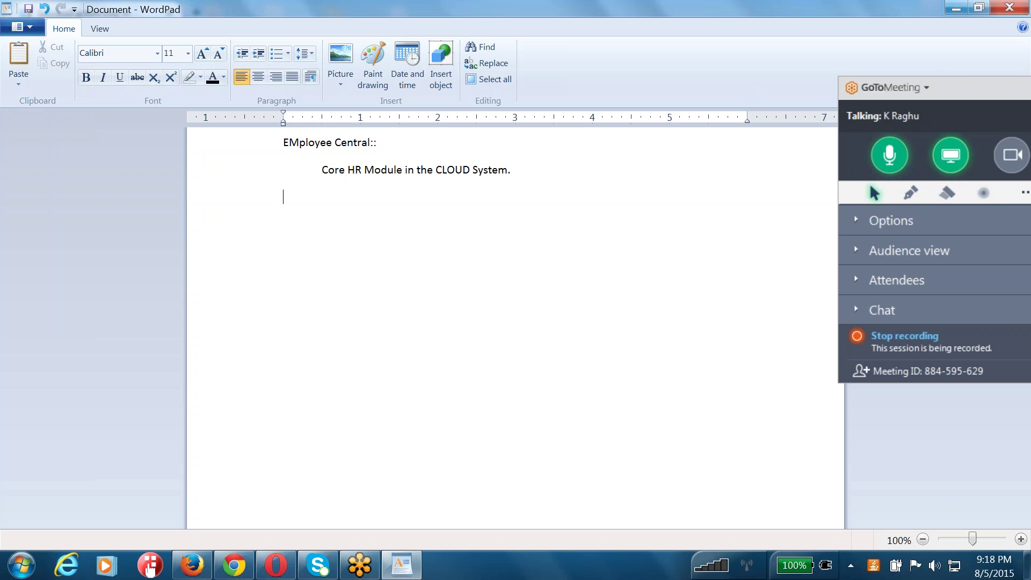
- Add note lines on capturing history, creating associations, effective-dated objects and 'automating workflows.'
text(Capable of Cpaturing History. )
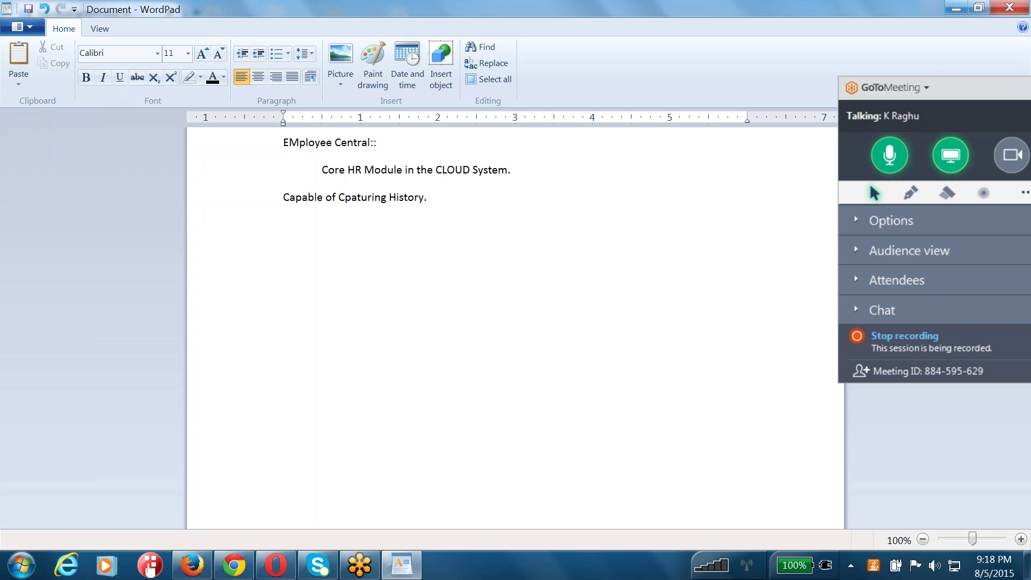
text(Creating Associations,)
key(Return)
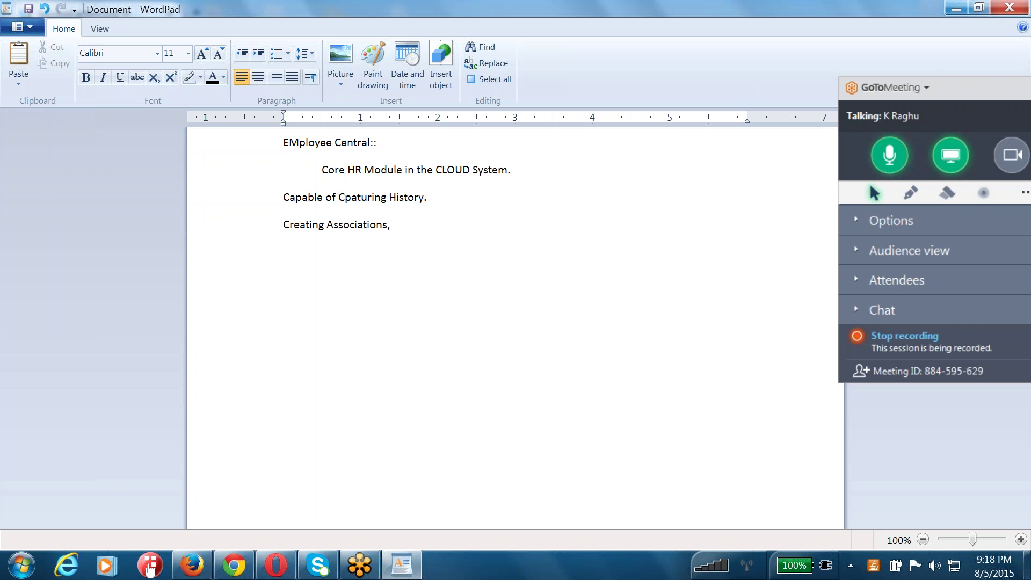
text(Use effectivate dated objects.)
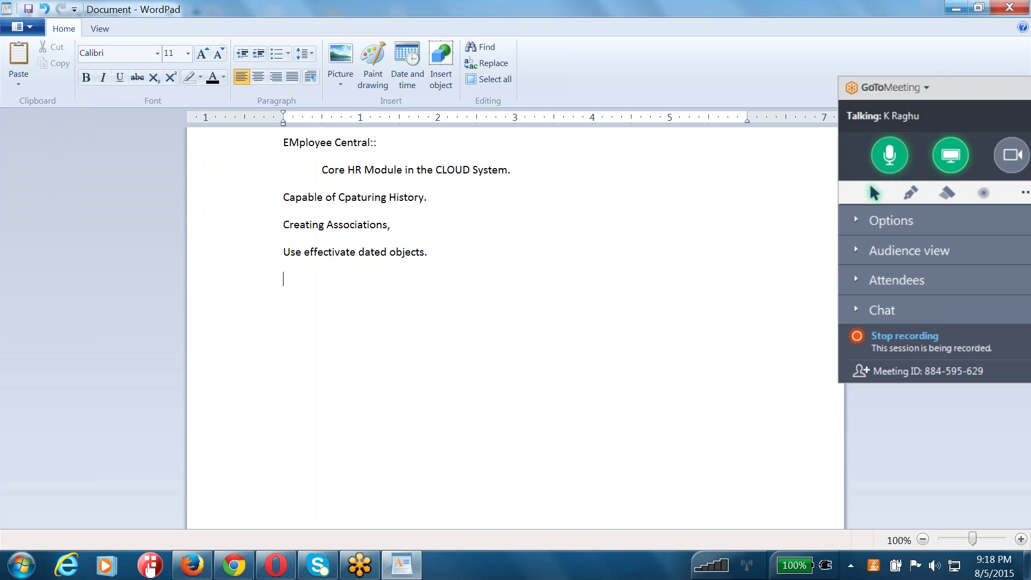
text(de)
key(BackSpace)
key(BackSpace)
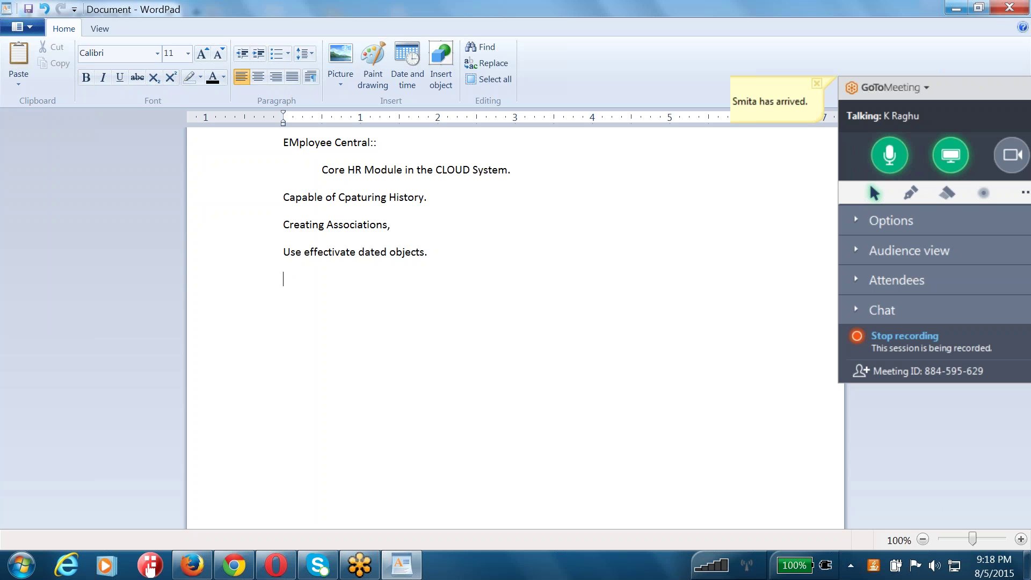
text(automating workflows.)
key(Return)
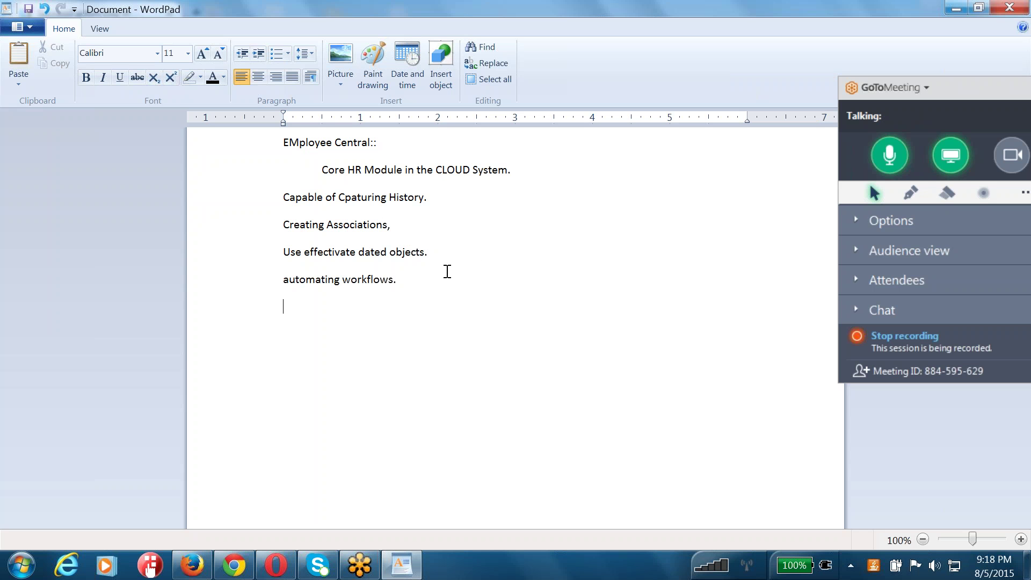
- Correct 'EMployee' to 'Employee' in the heading and select the 'Employee Central::' line
click(299, 143)
key(BackSpace)
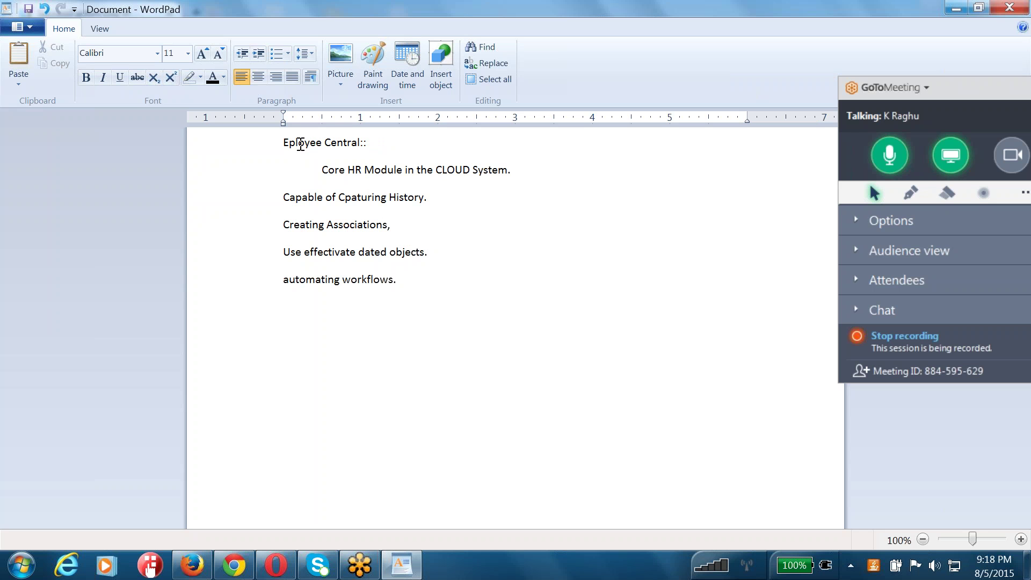
text(m)
drag(392, 141, 314, 146)
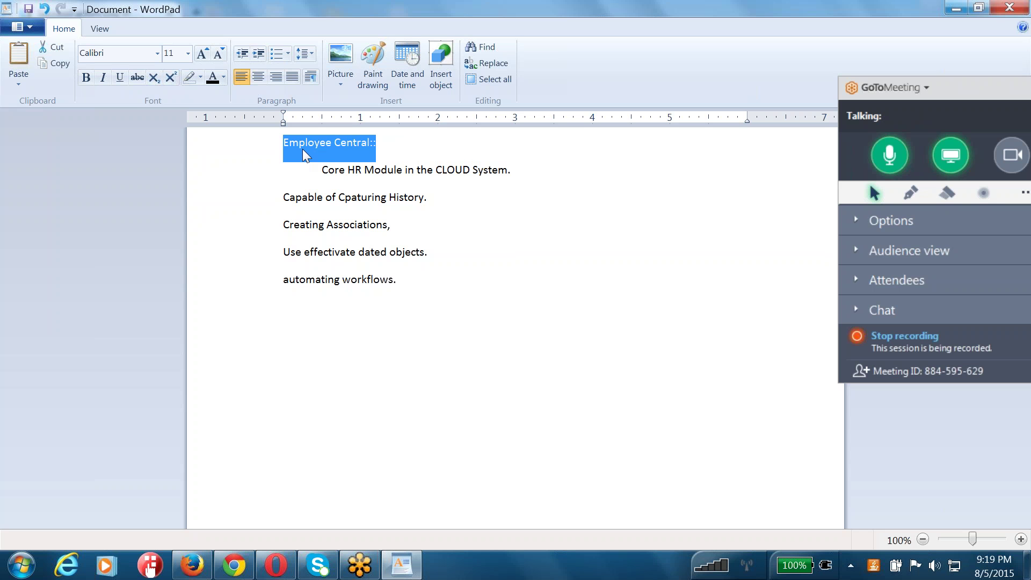
- Add 'Granular Permissions in your EC Module.' and, below it, the heading 'EC Implementation Guide::'
click(424, 285)
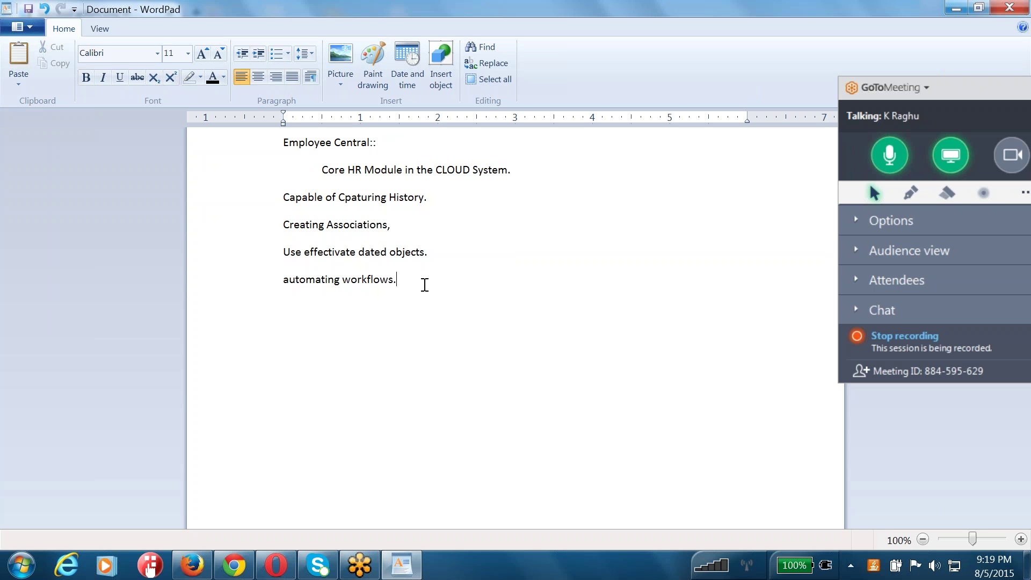
key(Return)
key(Return)
text(Granular Permissions)
text(in your)
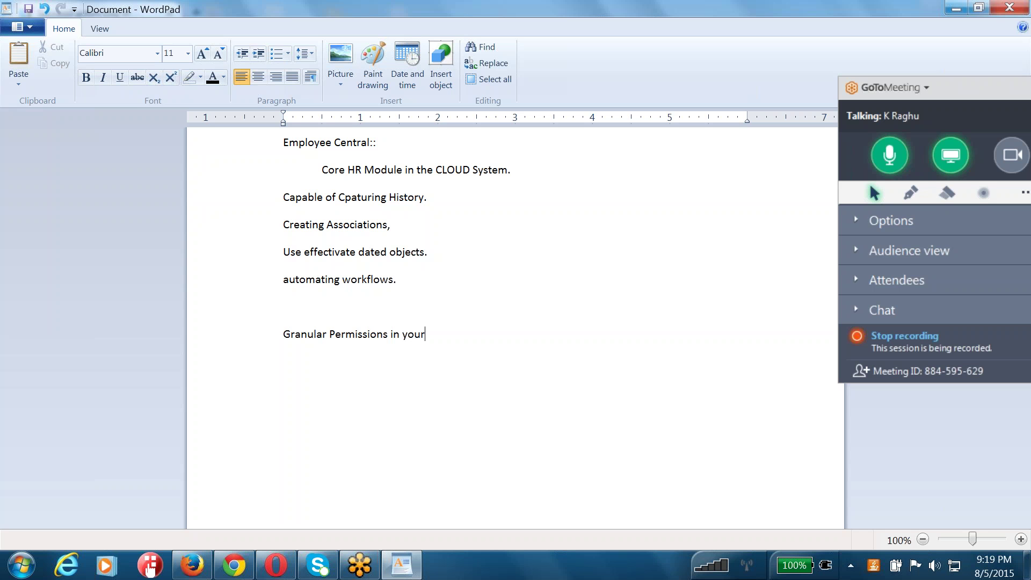
text( EC Modules)
key(BackSpace)
text(.)
text(EC Impl)
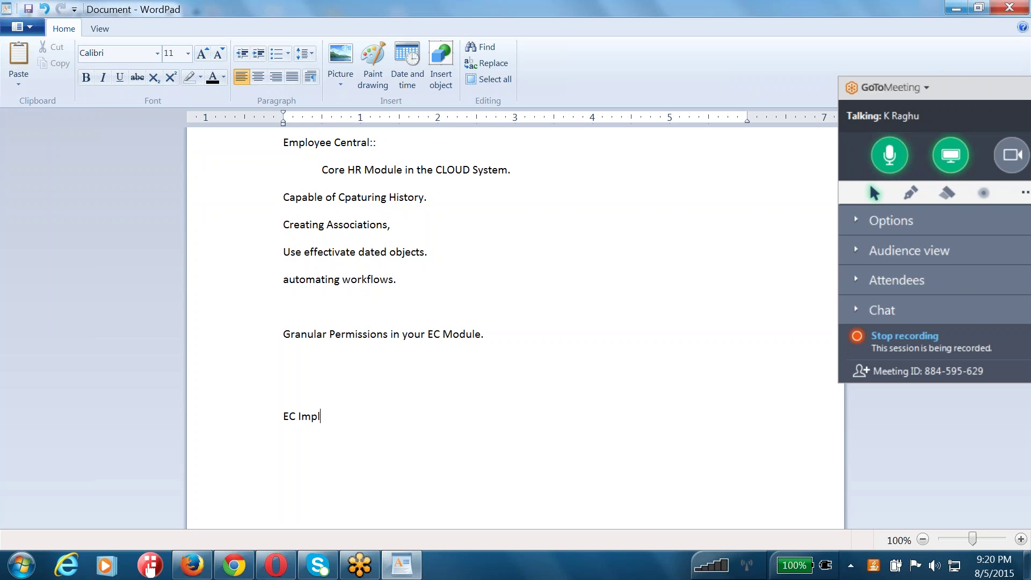
text(ementation Guide::)
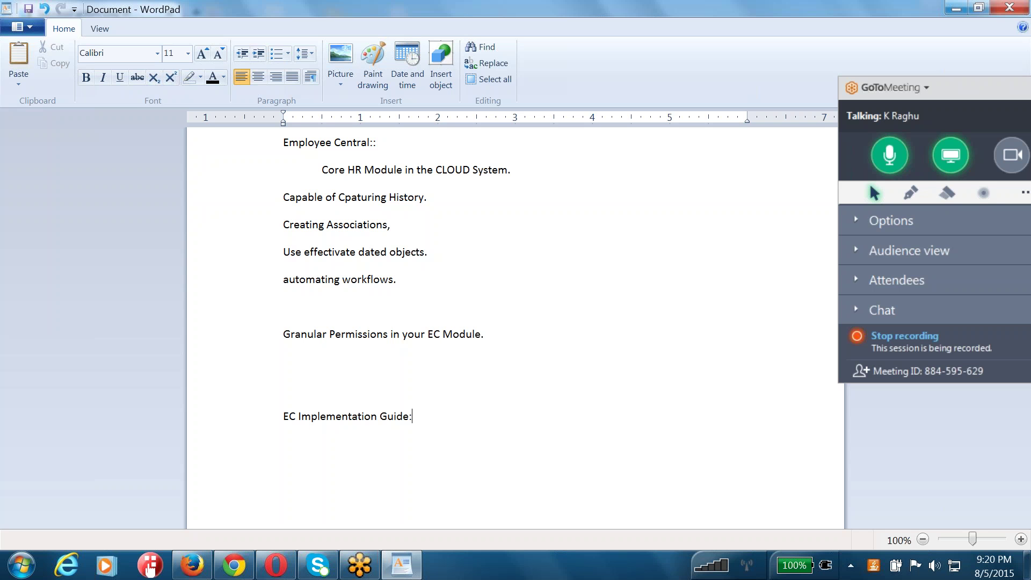
key(Return)
- Make the 'EC Implementation Guide::' heading bold and underlined
drag(421, 417, 284, 417)
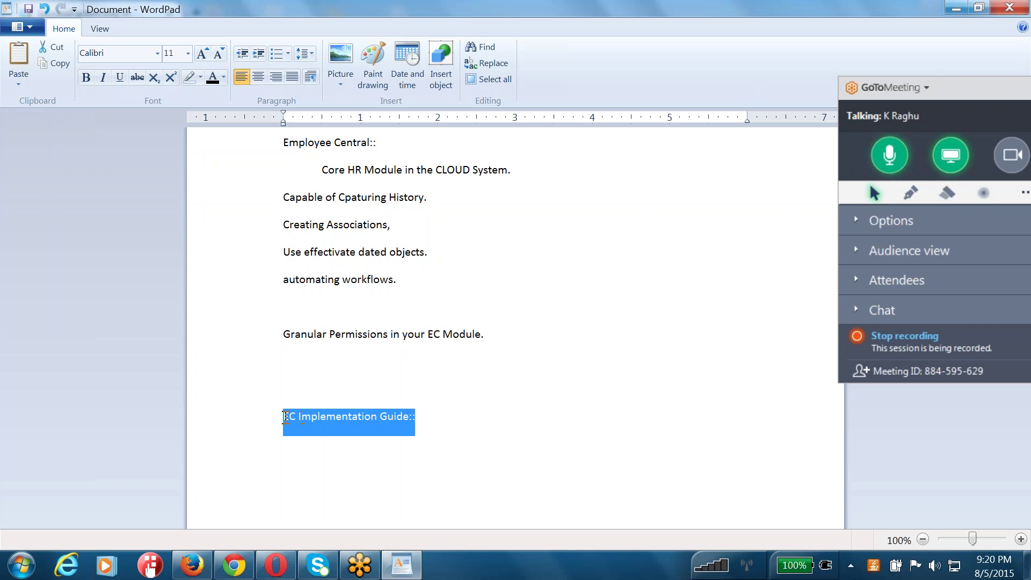
key(ctrl+b)
key(ctrl+u)
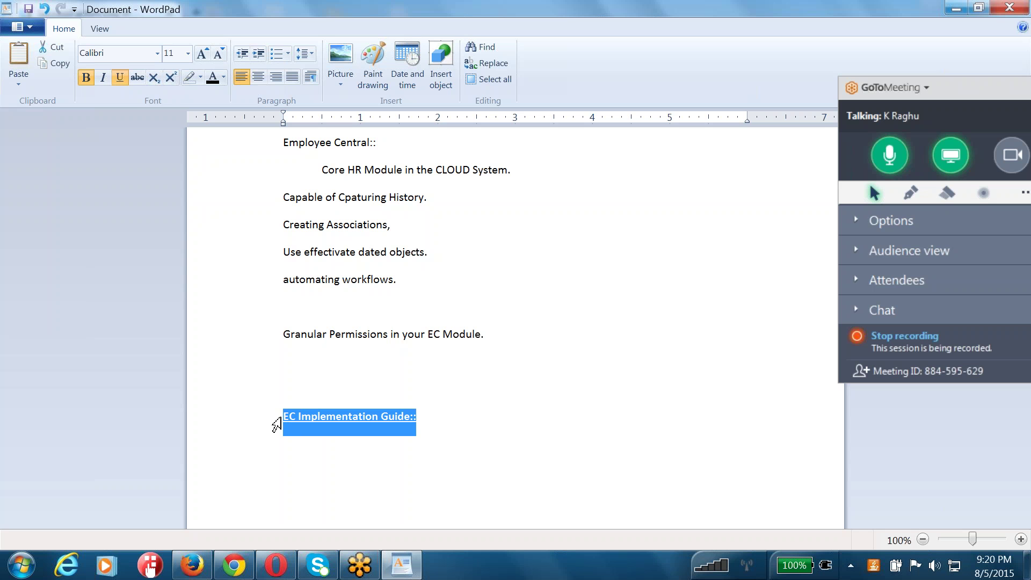
click(437, 418)
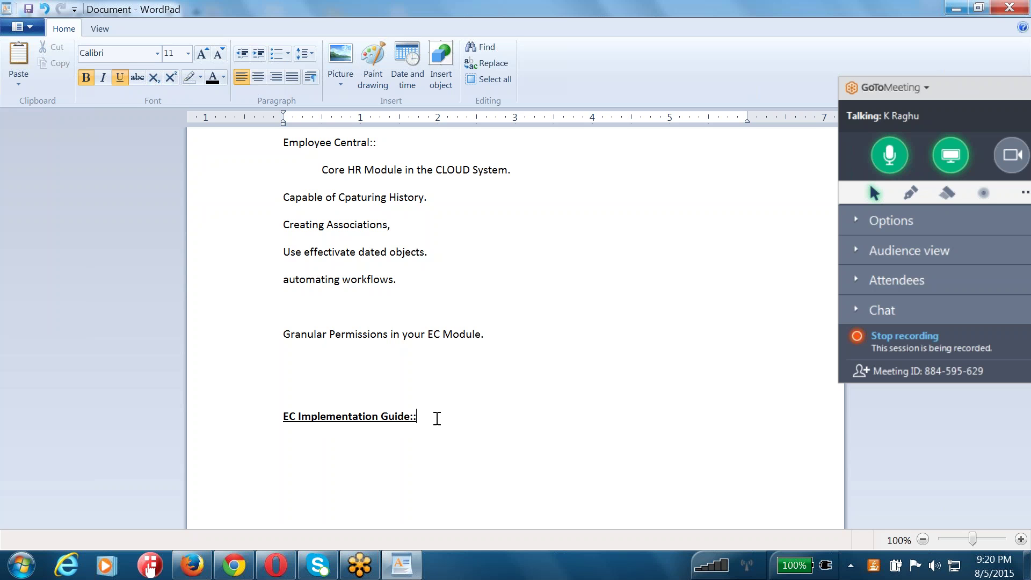
- Begin a numbered list under the guide heading with '1)'
mouse_move(228, 571)
drag(363, 422, 261, 423)
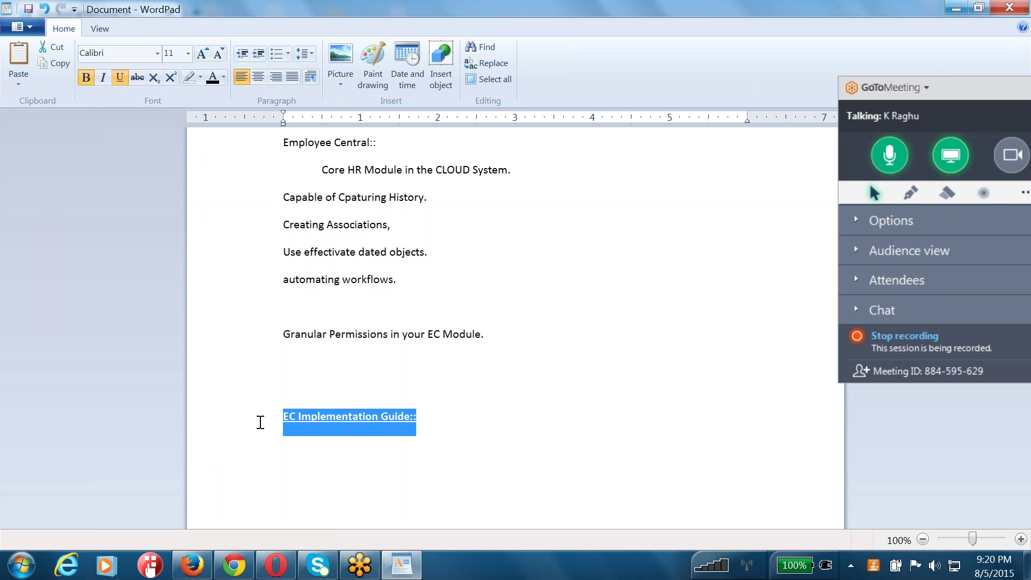
click(294, 459)
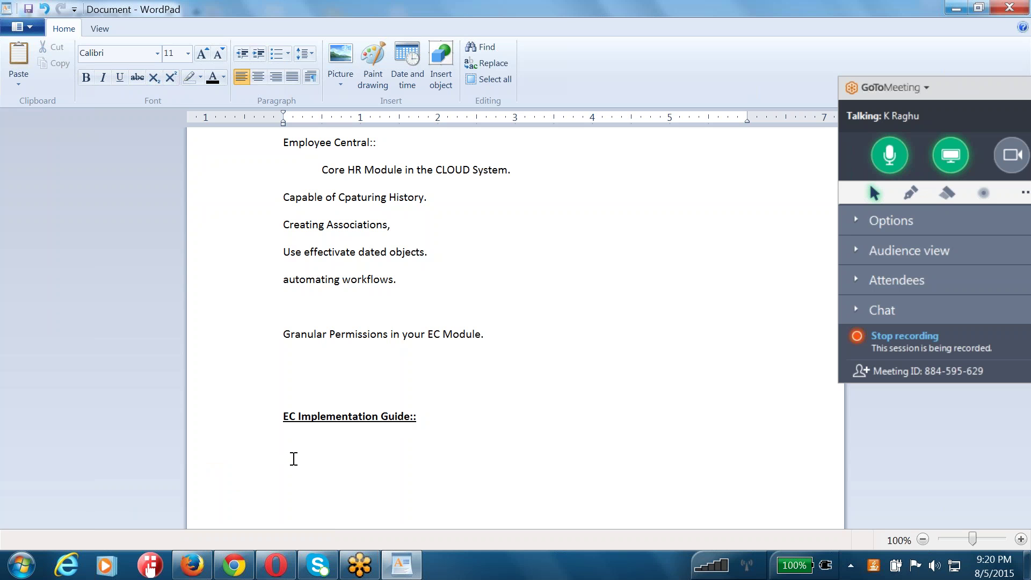
text(1))
- Enter the company ID, admin username and password in SuccessFactors and submit the login
click(234, 565)
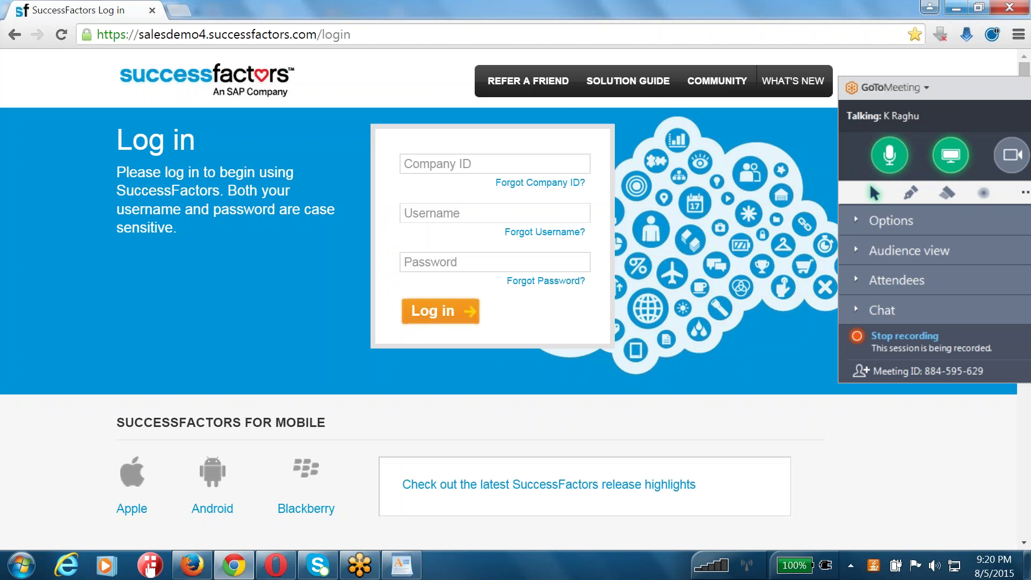
click(496, 163)
text(ace8vt)
key(Tab)
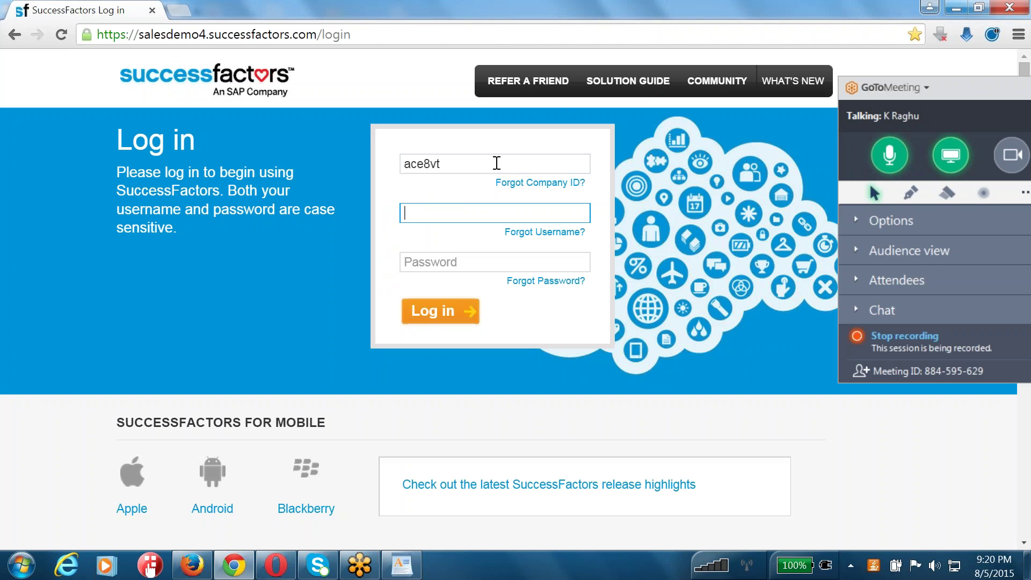
text(sfadmin)
key(Tab)
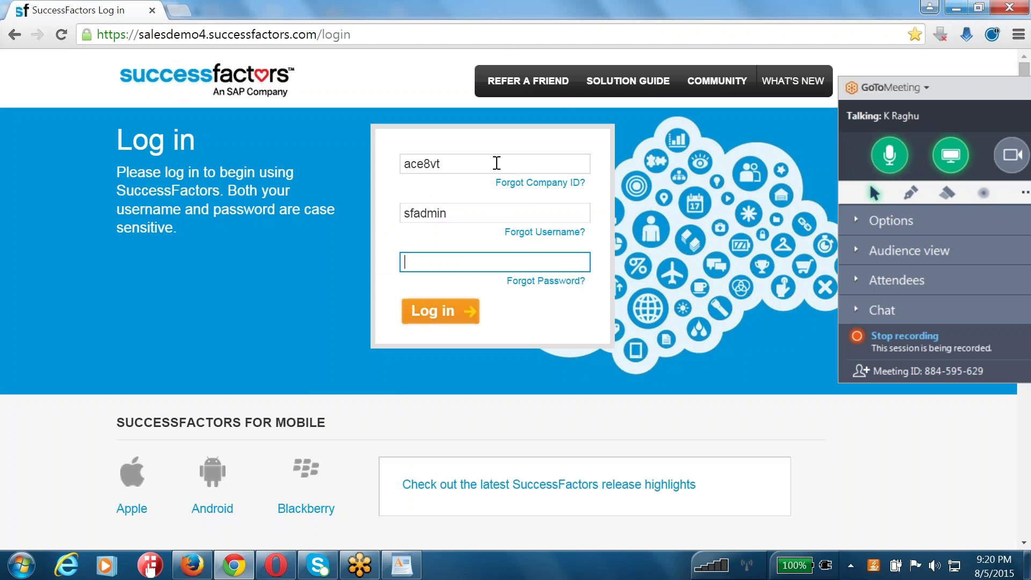
text(password)
click(447, 316)
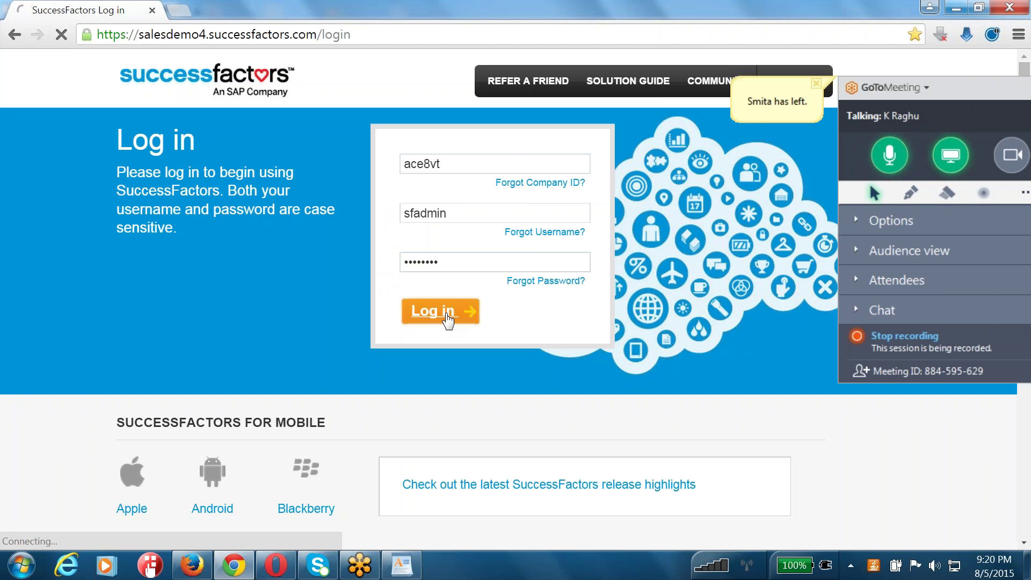
- After the invalid-login error, re-enter the admin username and password
click(512, 161)
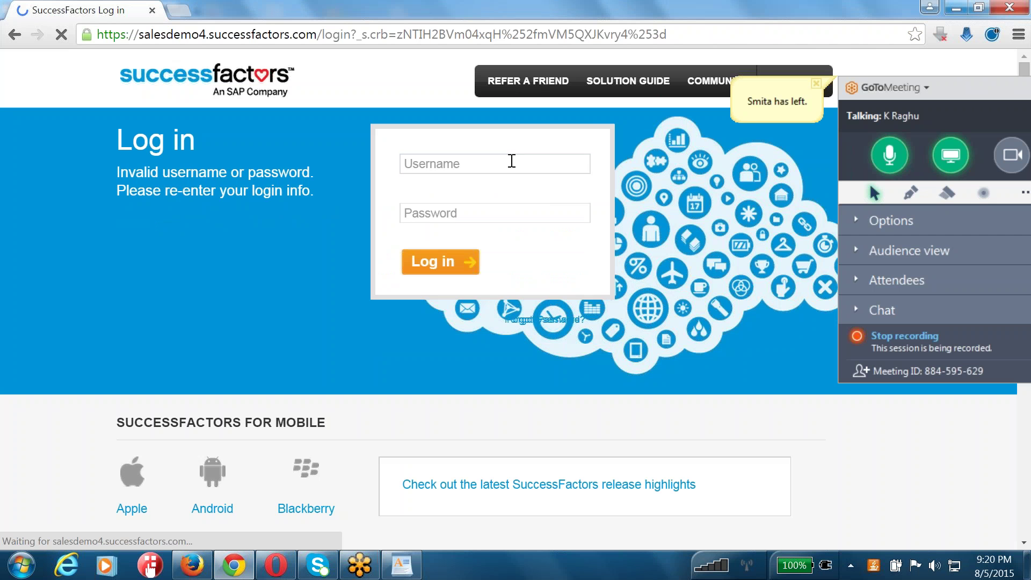
text(sfadmin)
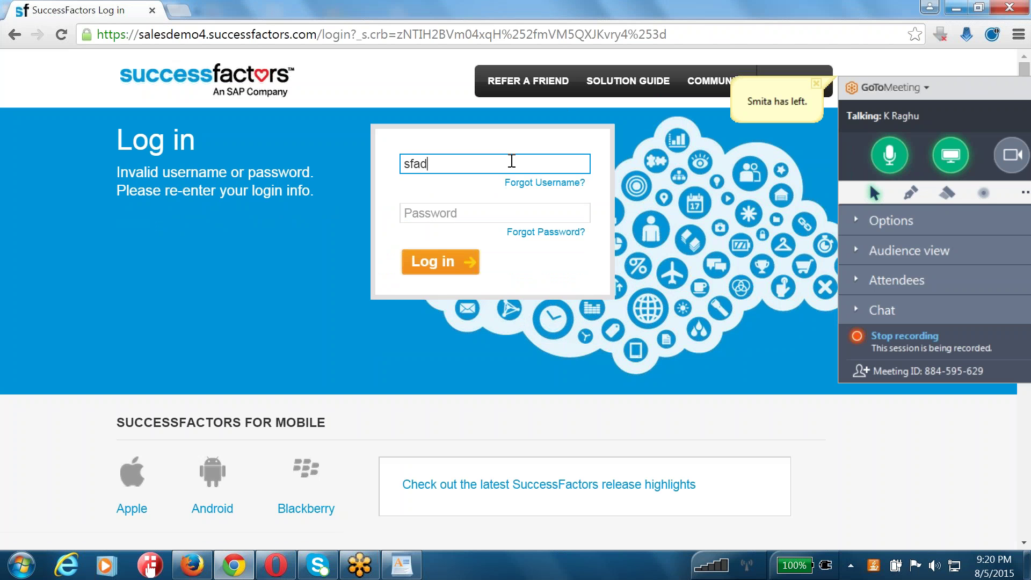
key(Tab)
text(************)
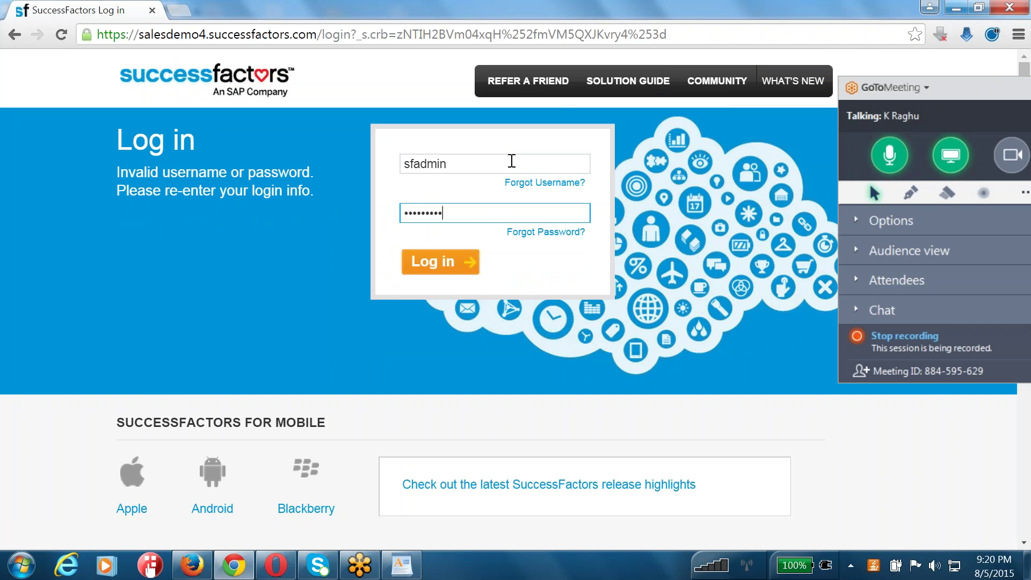
text(*)
- Sign in with the corrected credentials and choose Admin Center from the account menu
click(451, 263)
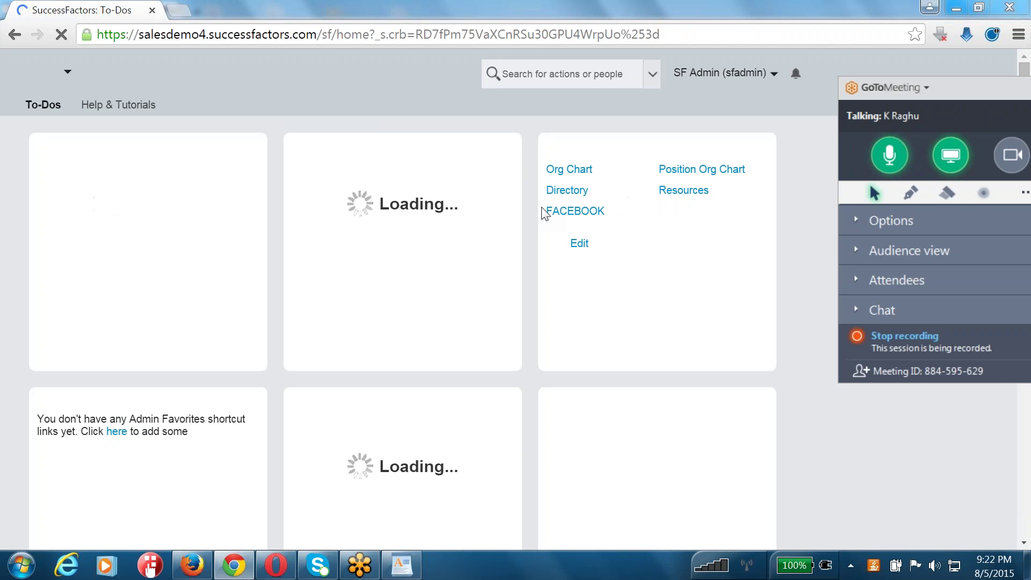
click(731, 84)
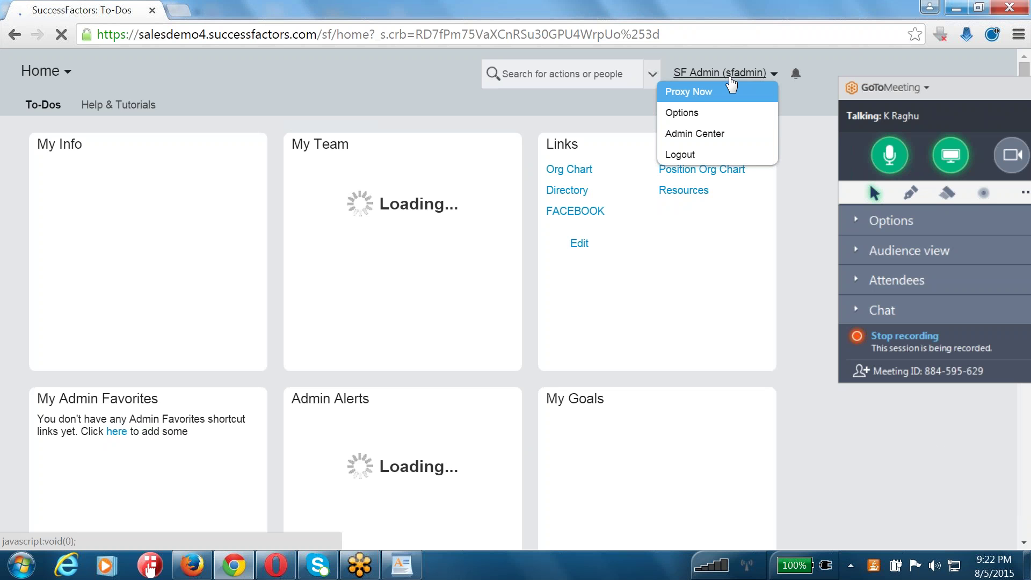
click(575, 115)
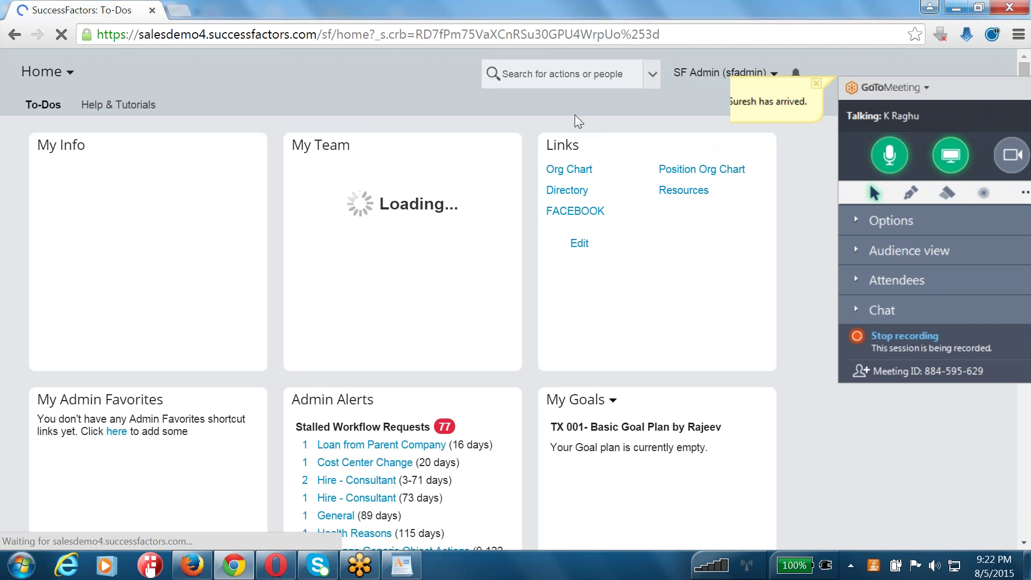
click(618, 74)
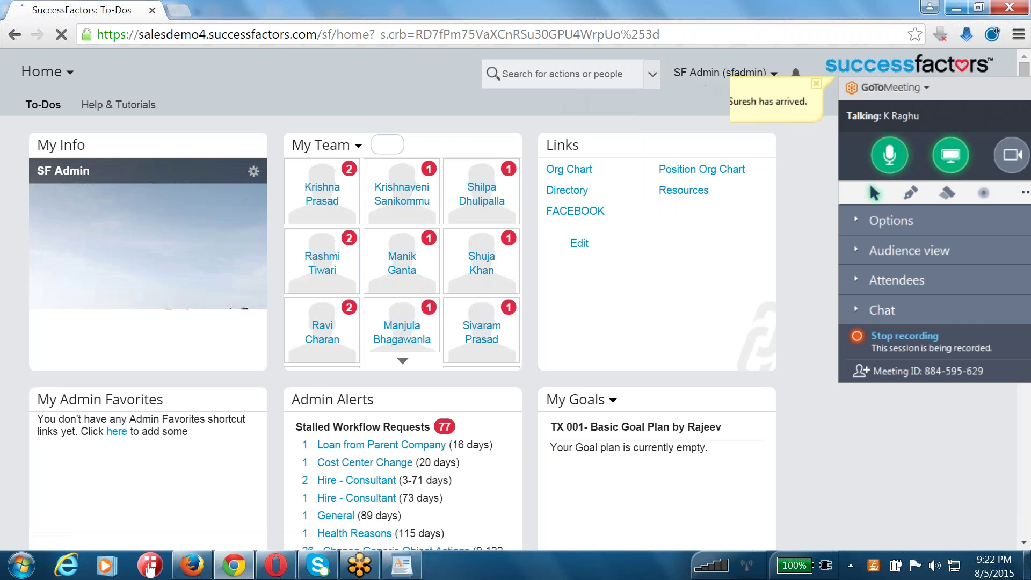
click(719, 72)
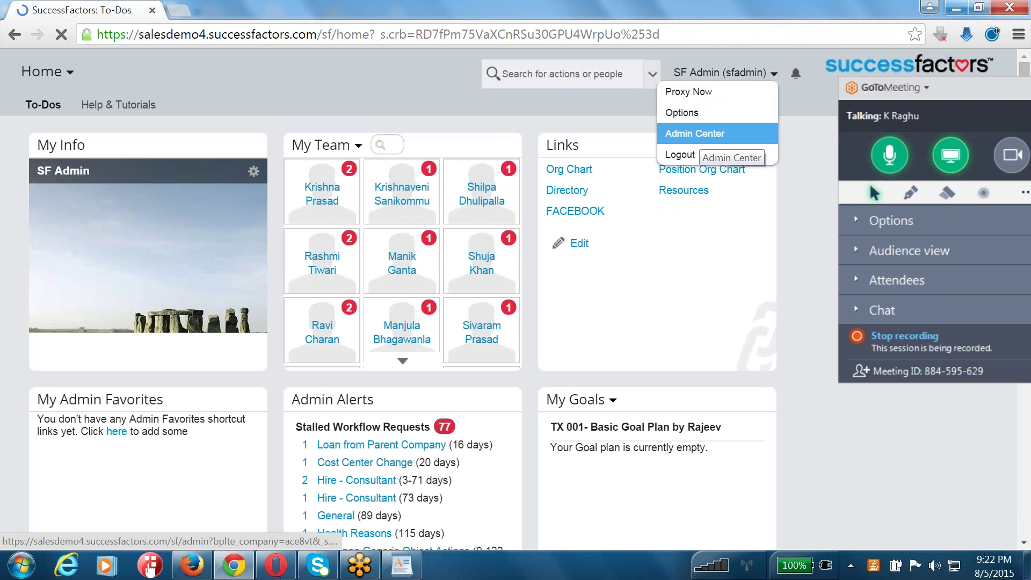
click(695, 134)
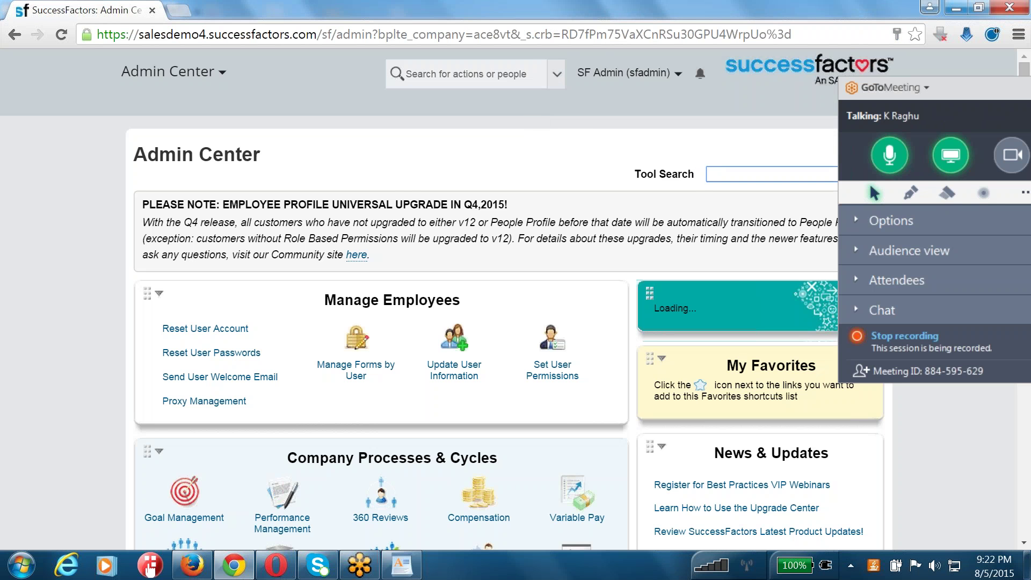
- Search the Admin Center tools for 'manage org' and open Manage Organization, Pay and Job Structures
triple_click(443, 222)
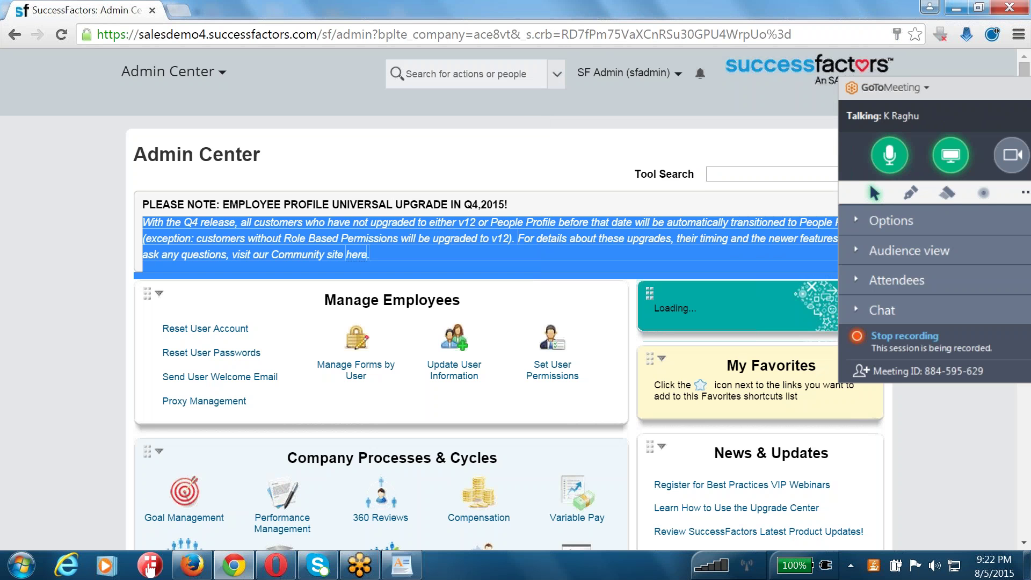
scroll(537, 225, down, 4)
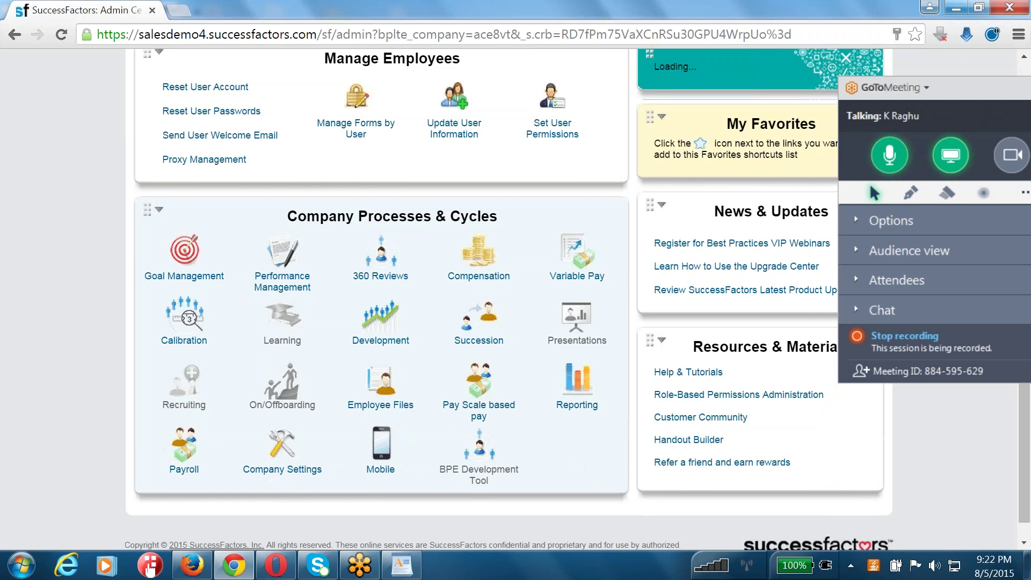
scroll(536, 225, up, 4)
click(745, 175)
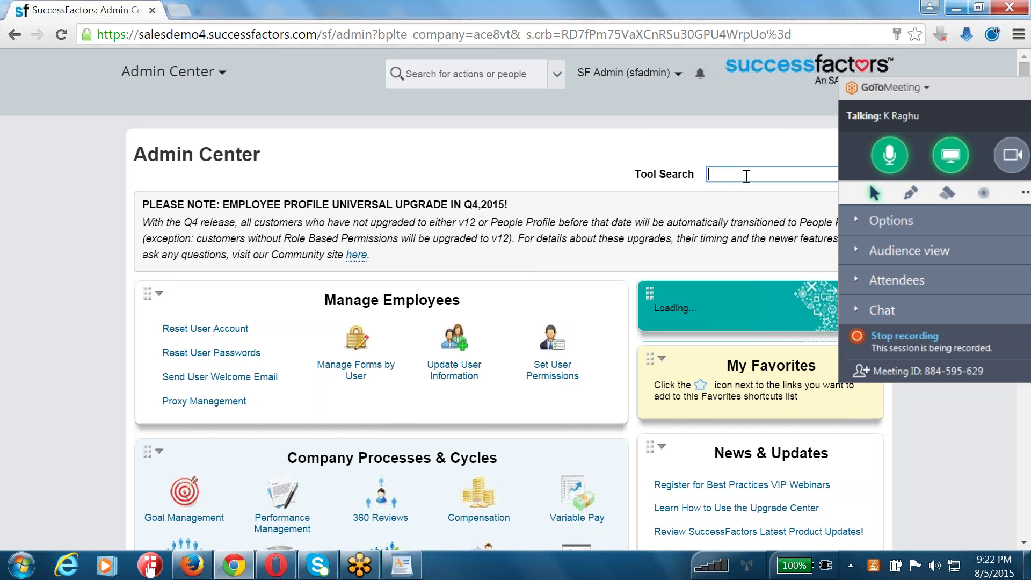
text(manage org)
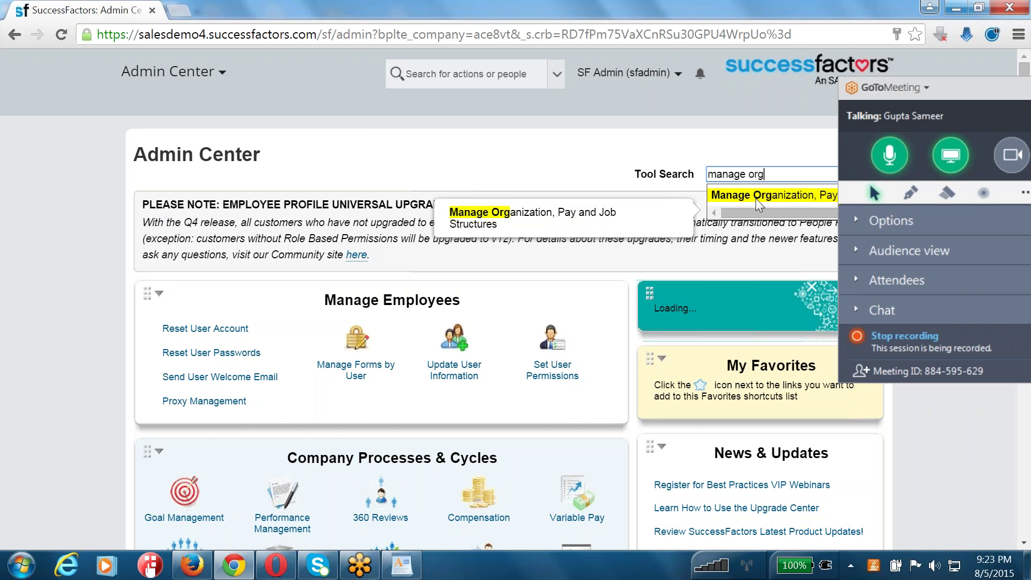
click(755, 198)
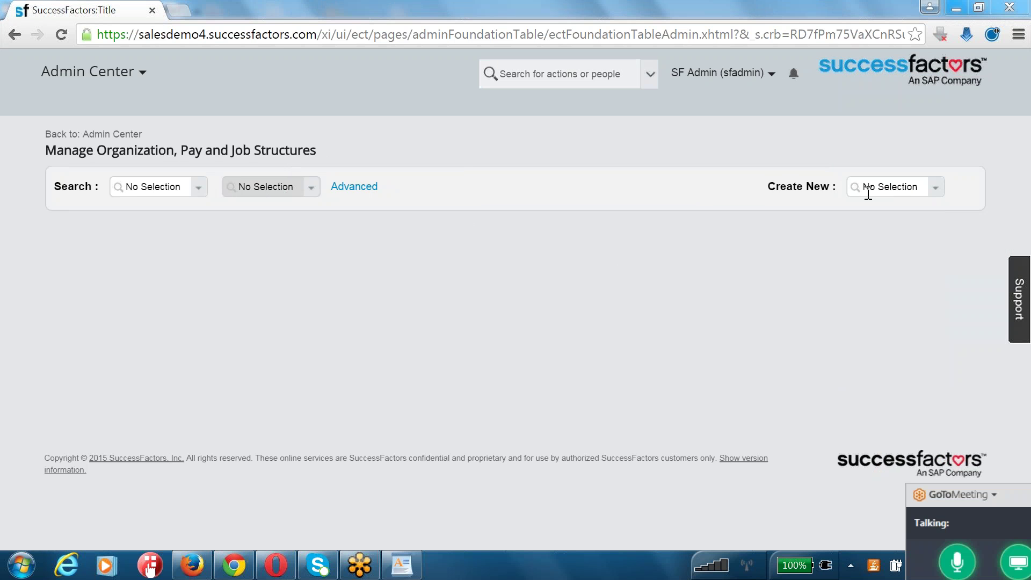
- Review the Create New structure types, then follow 'Back to: Admin Center'
click(936, 187)
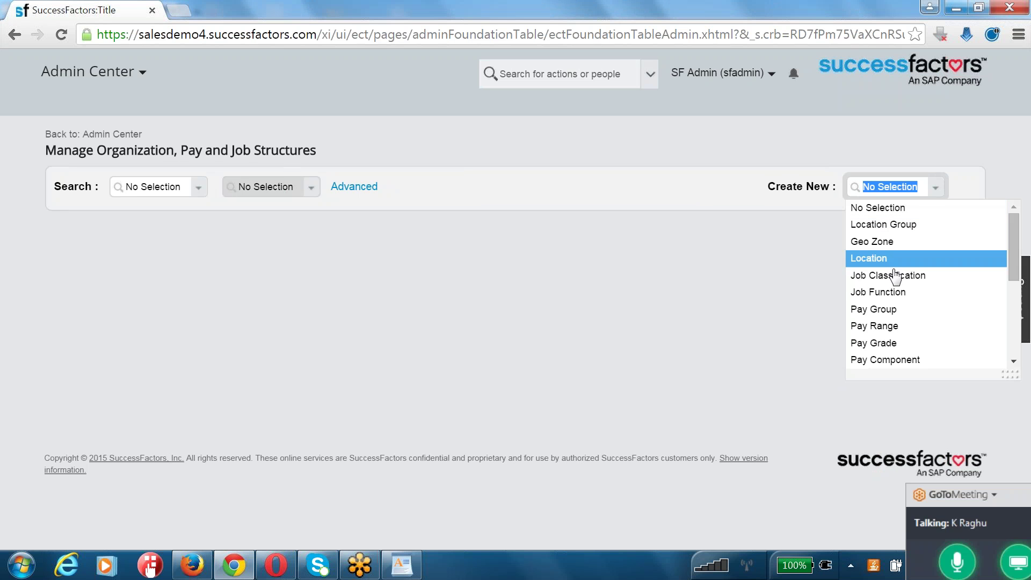
scroll(888, 298, down, 3)
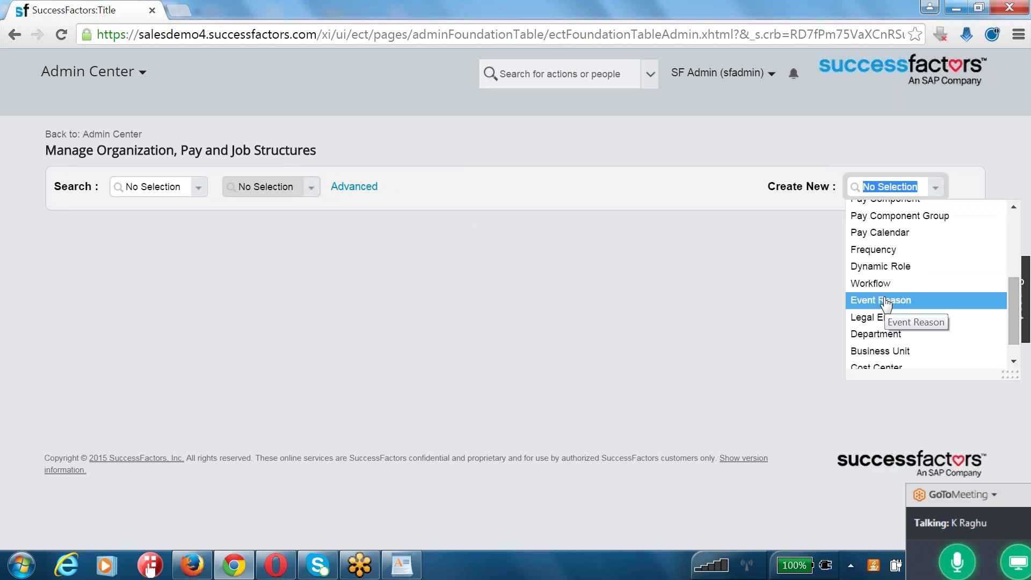
scroll(891, 350, down, 1)
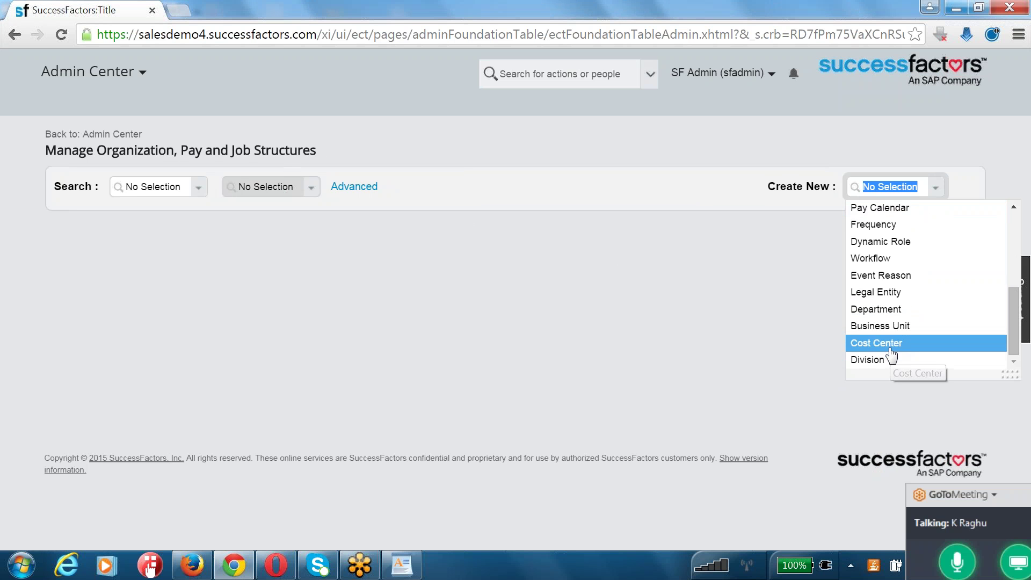
scroll(890, 355, up, 5)
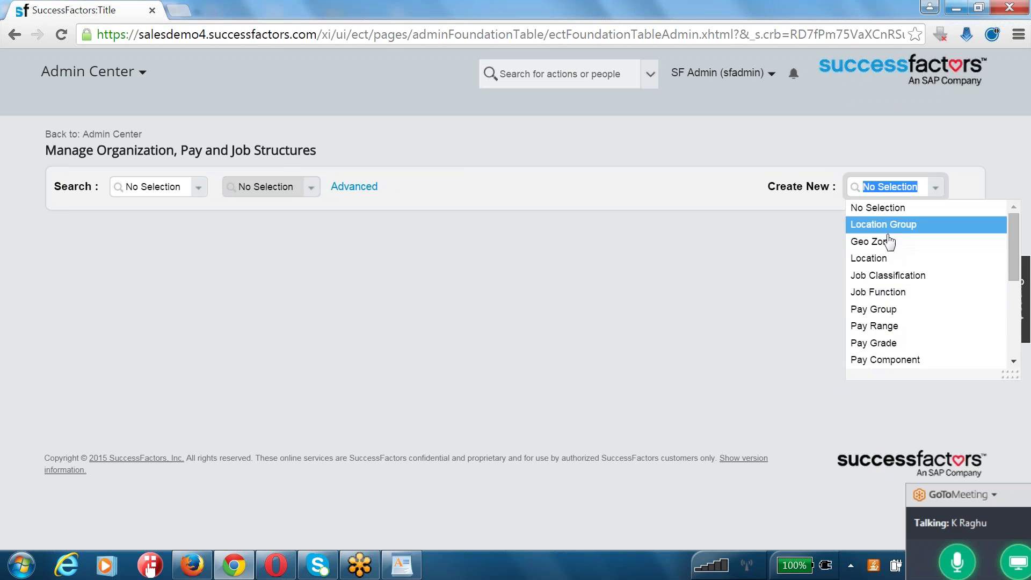
drag(89, 151, 317, 151)
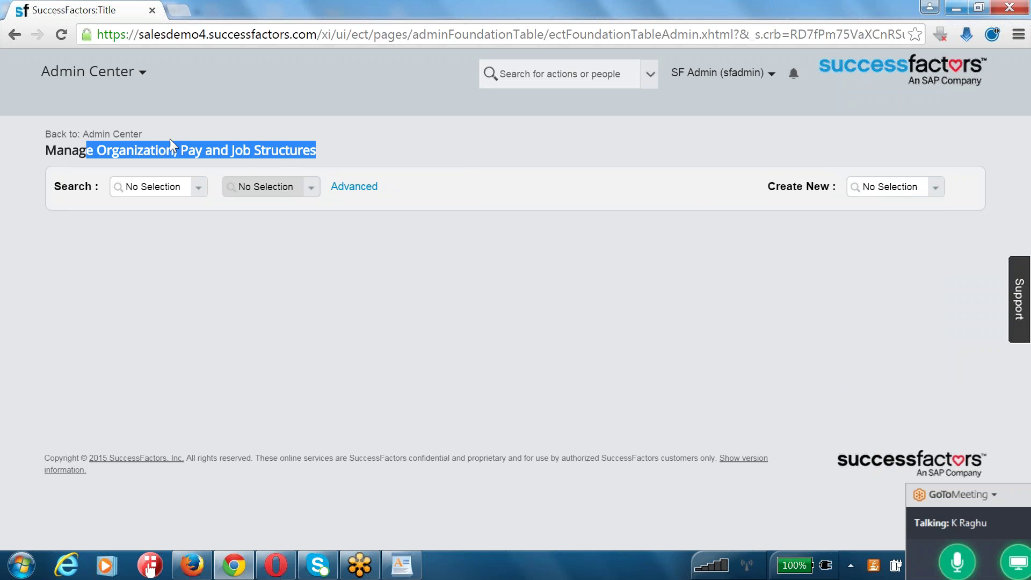
click(115, 133)
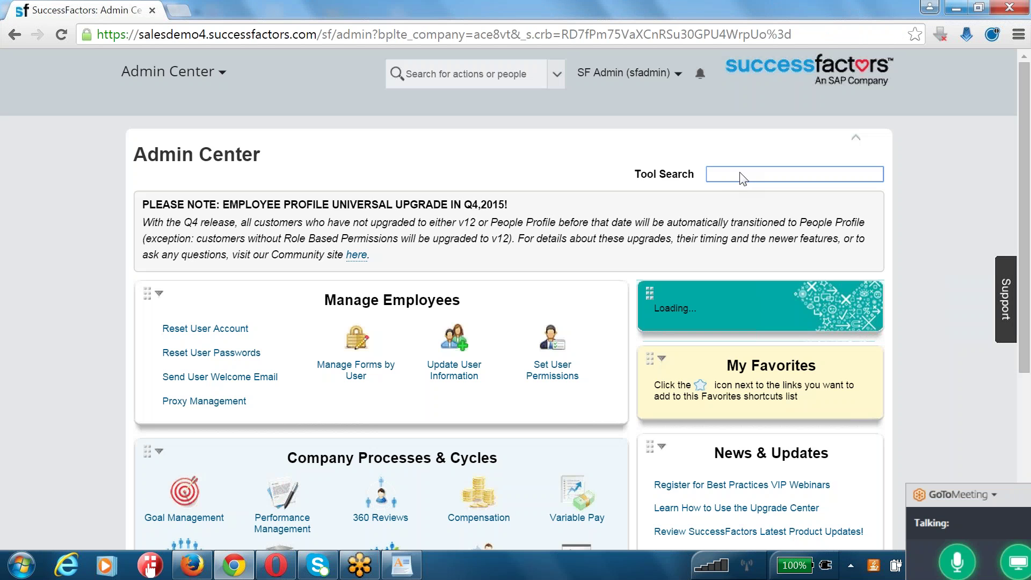
- Search the tools for 'manage business' and open Manage Business Configuration
click(739, 174)
text(manage business)
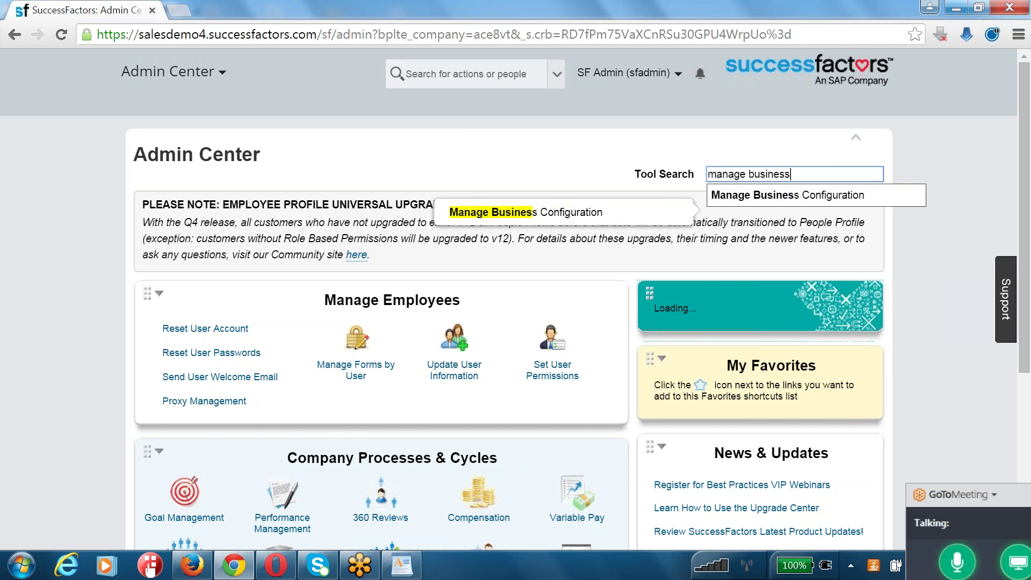
key(Return)
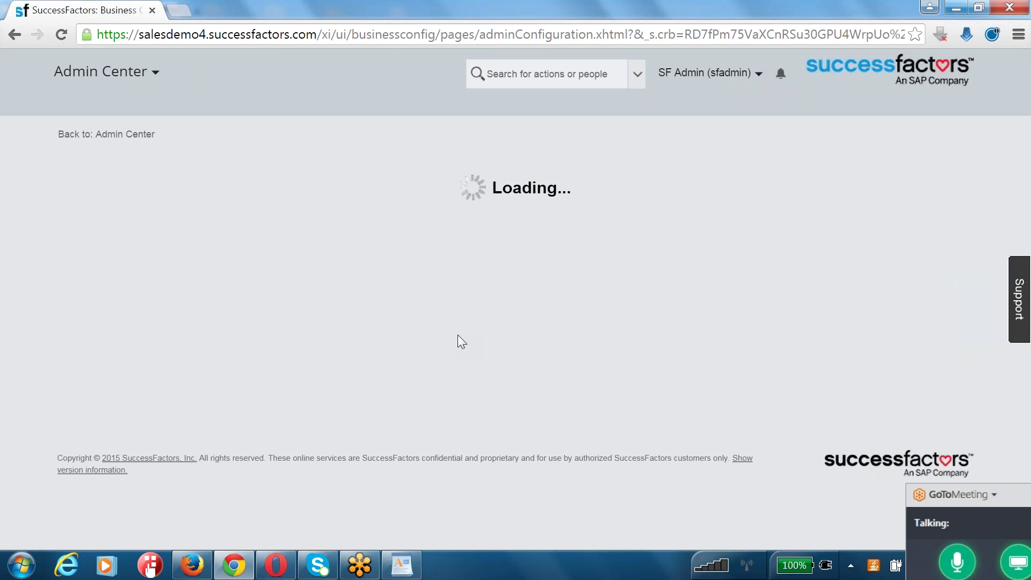
- Glance at the Opera and Firefox windows, then return to Chrome's compInfo field configuration
click(275, 565)
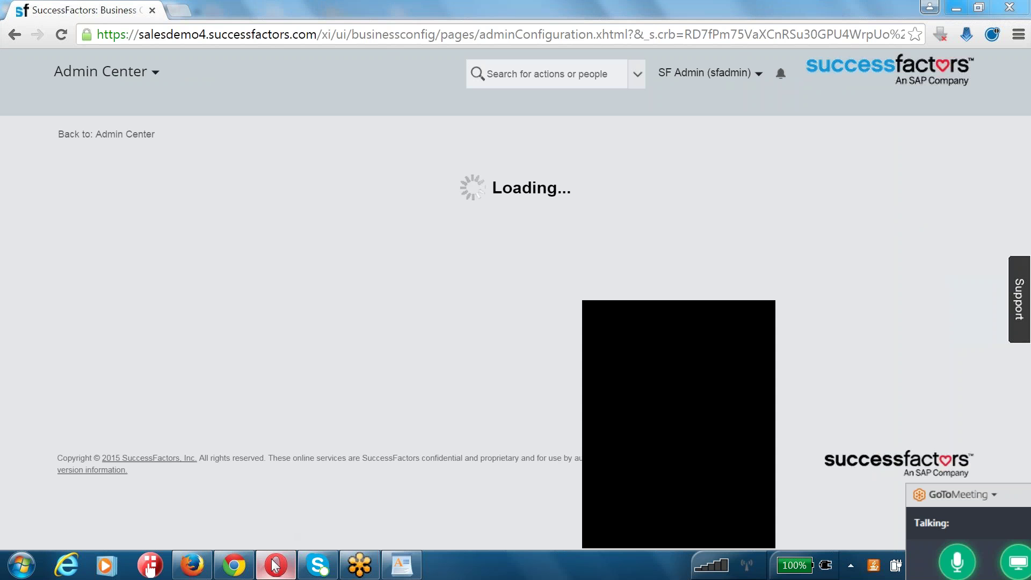
click(276, 565)
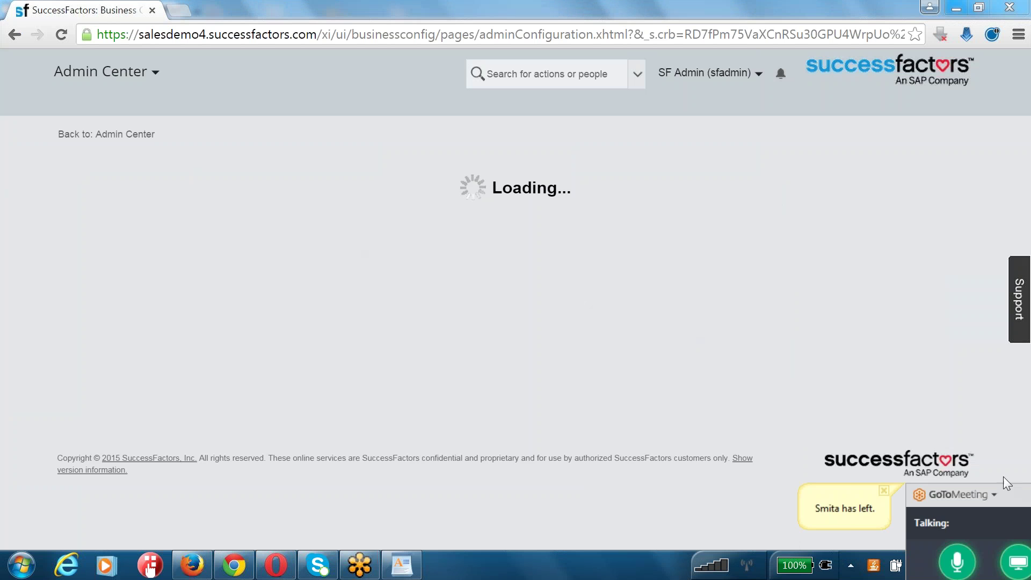
click(192, 565)
click(192, 565)
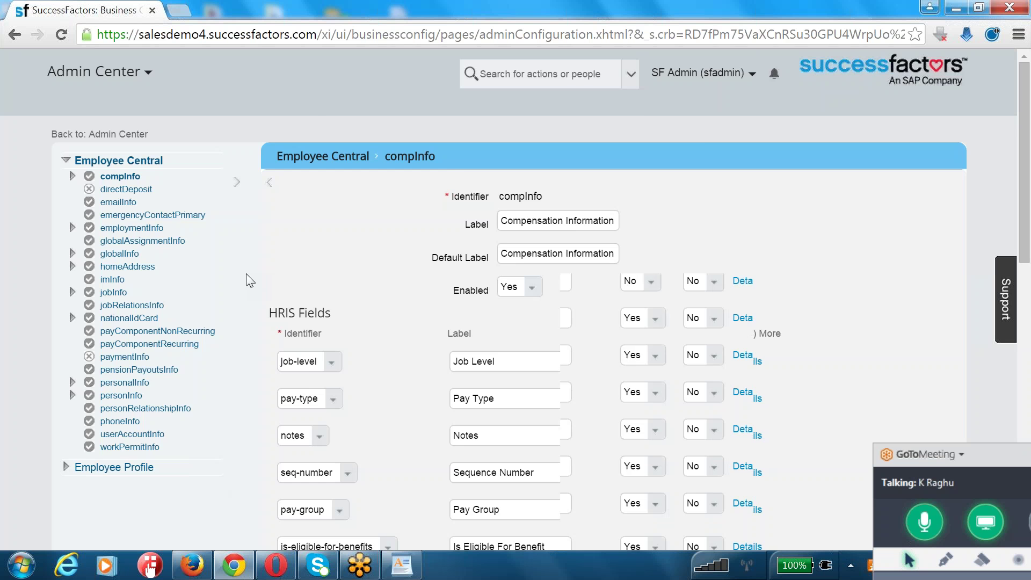
- Browse Employee Profile's Standard elements and the addressLine1 label, then open personInfo under personalInfo
scroll(248, 279, down, 5)
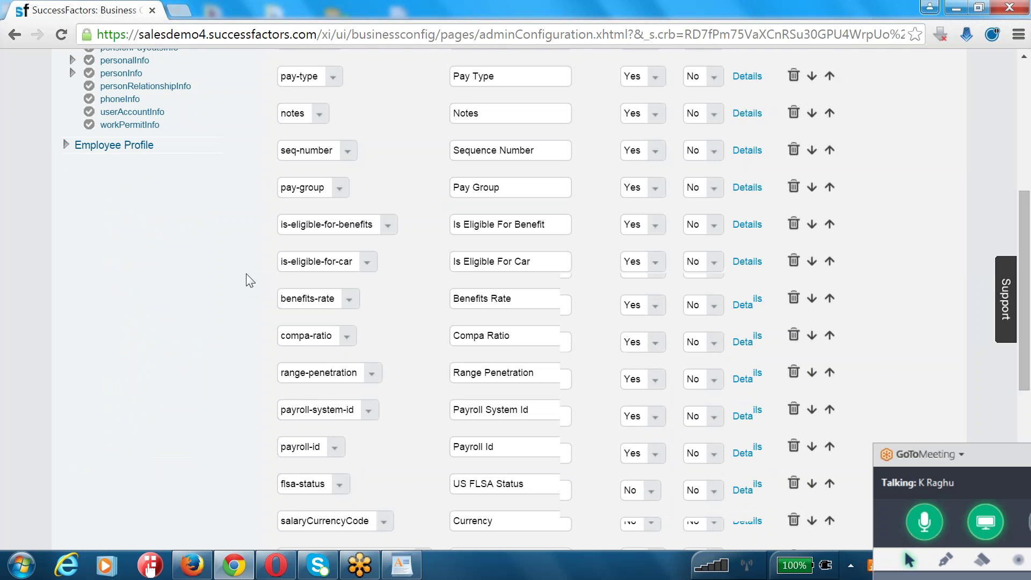
scroll(248, 279, up, 5)
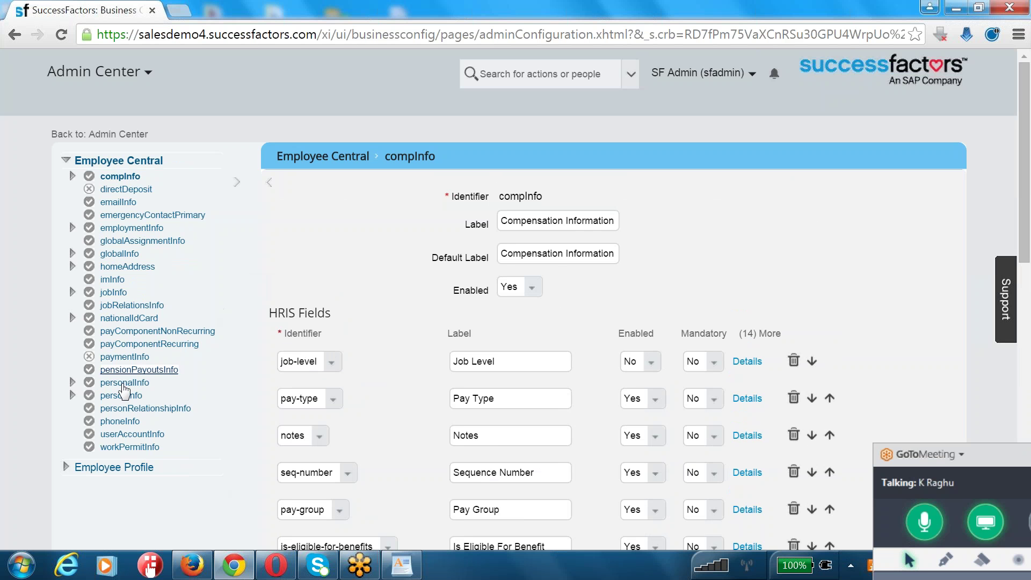
click(67, 466)
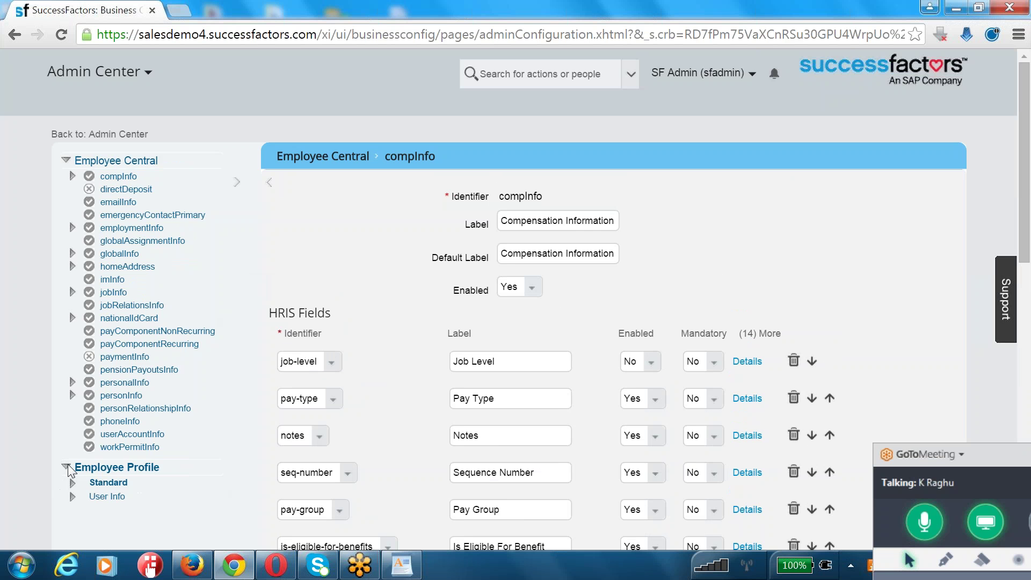
click(71, 481)
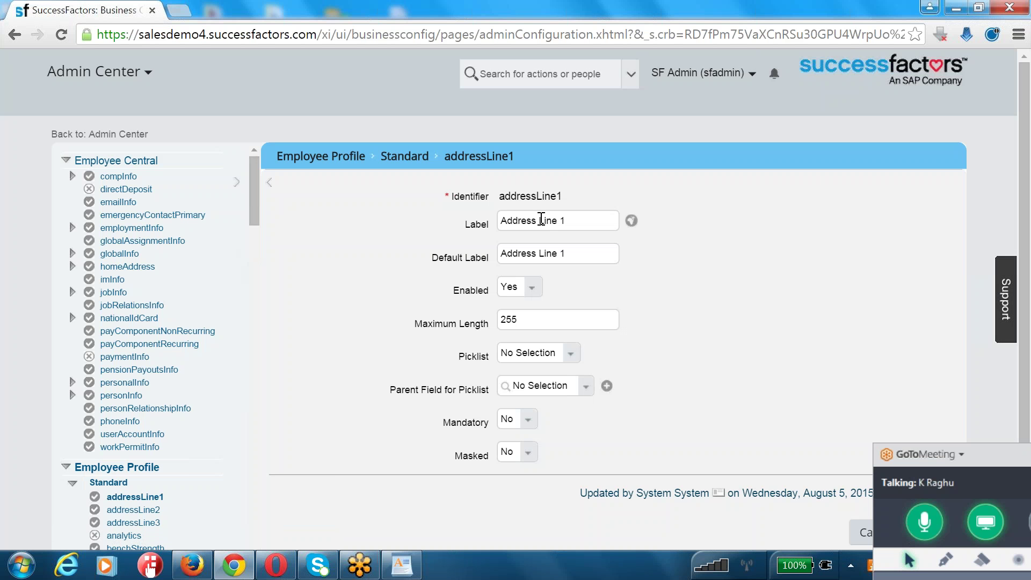
click(541, 220)
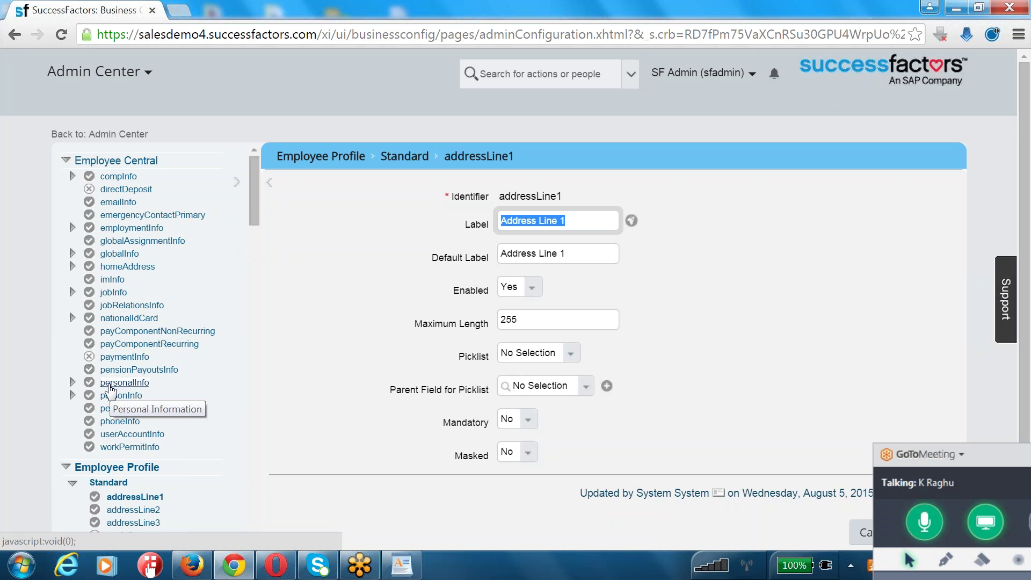
click(73, 383)
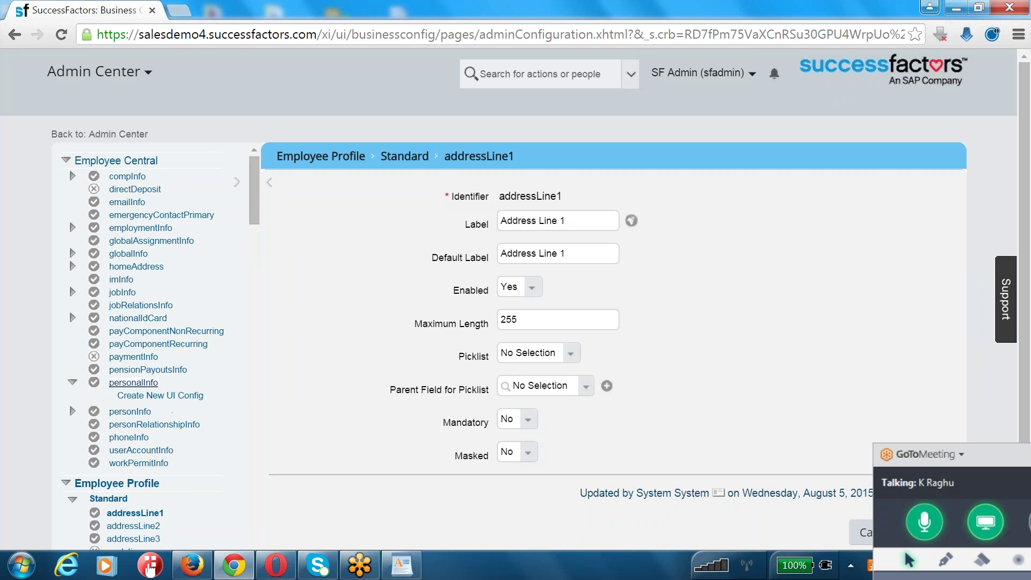
click(133, 411)
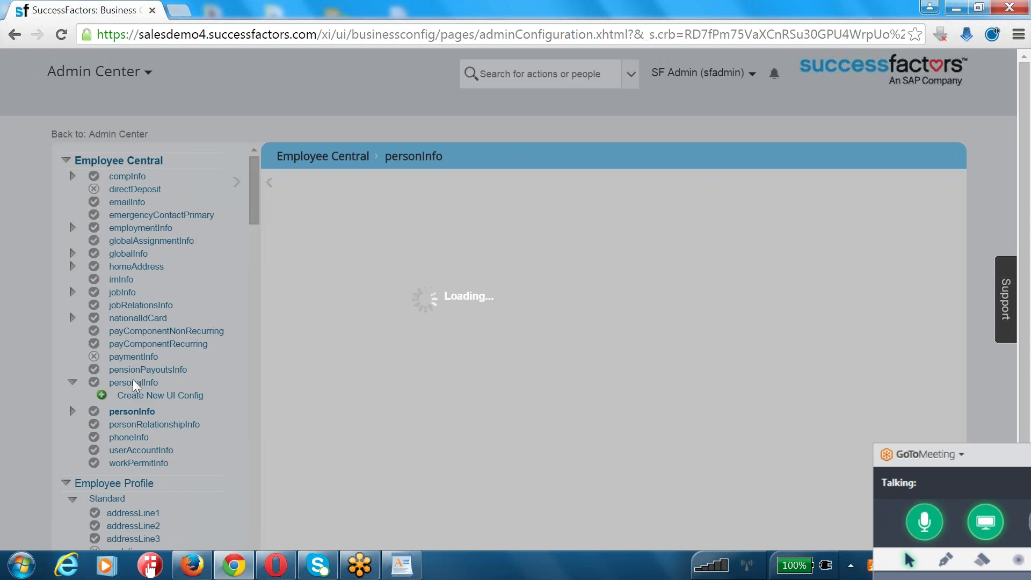
- Review the personInfo fields, including the editable Person Id label
scroll(345, 271, down, 5)
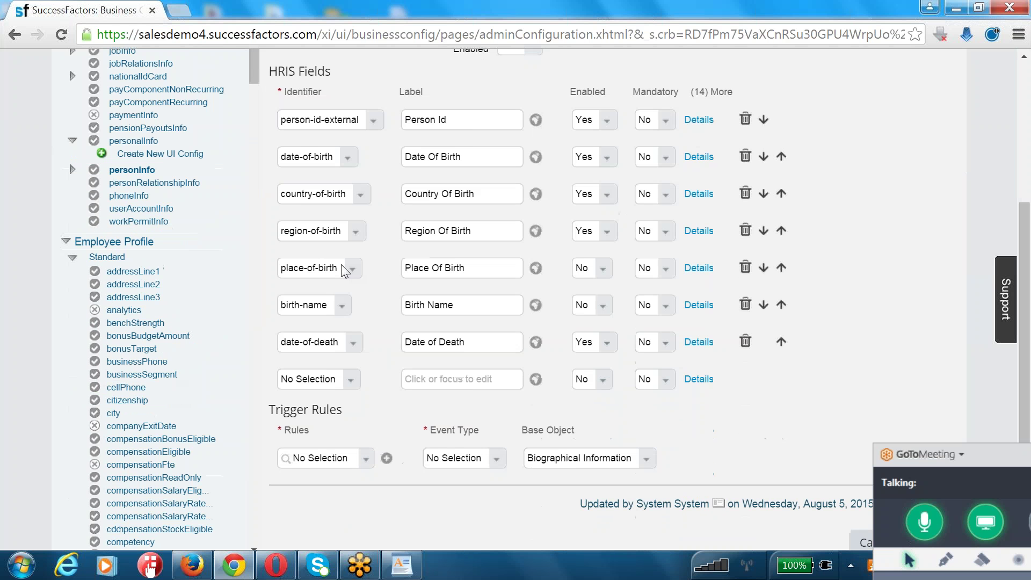
click(454, 119)
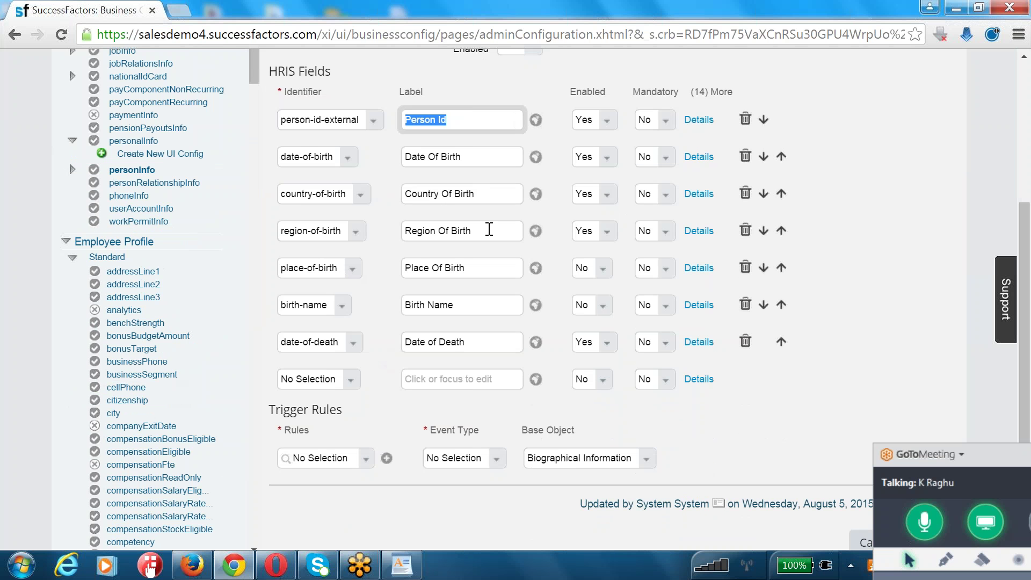
scroll(434, 351, up, 5)
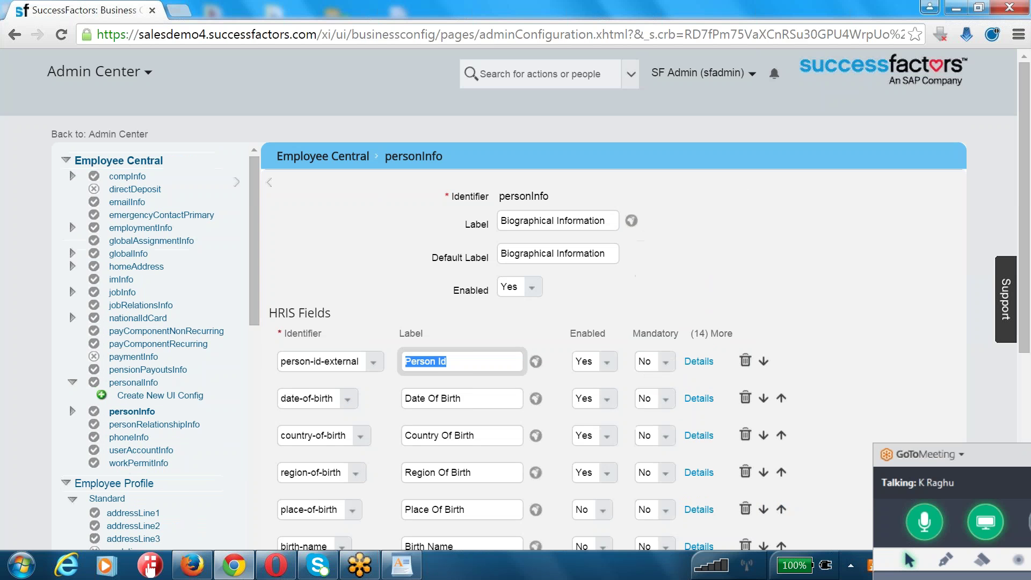
- Return to the Admin Center and pick Add New Employee from a 'new' tool search
click(529, 77)
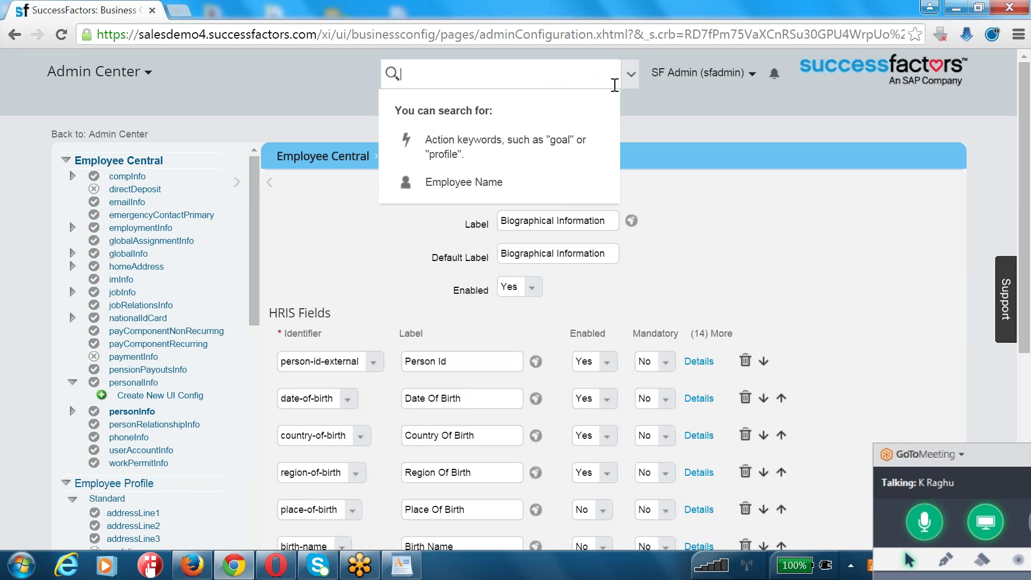
click(670, 75)
click(669, 134)
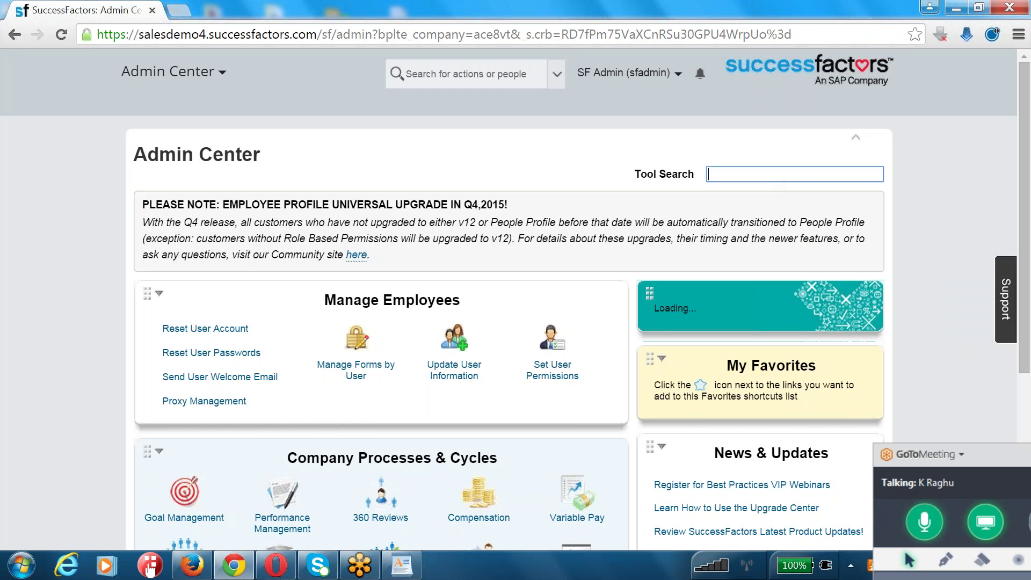
text(new)
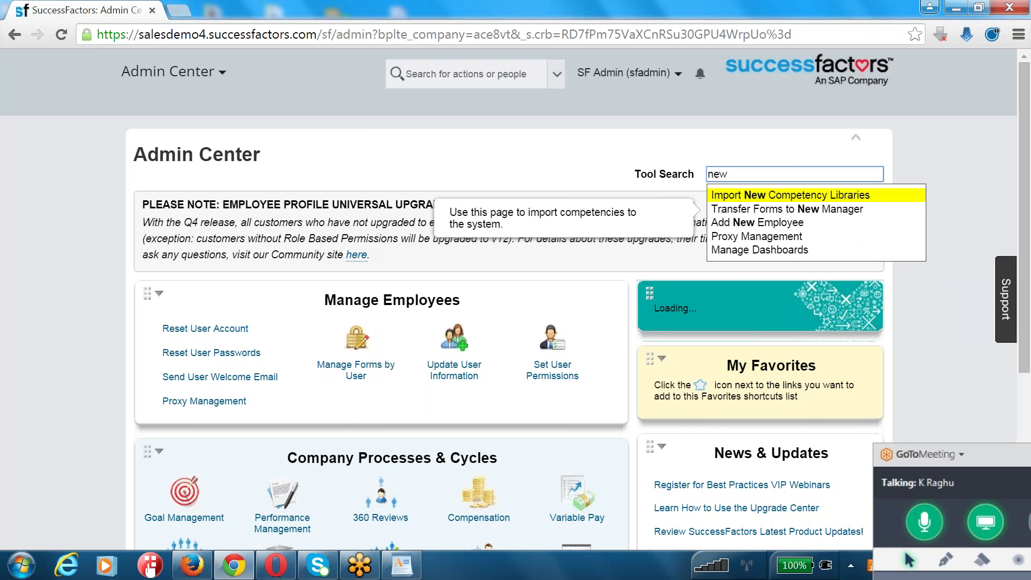
click(765, 223)
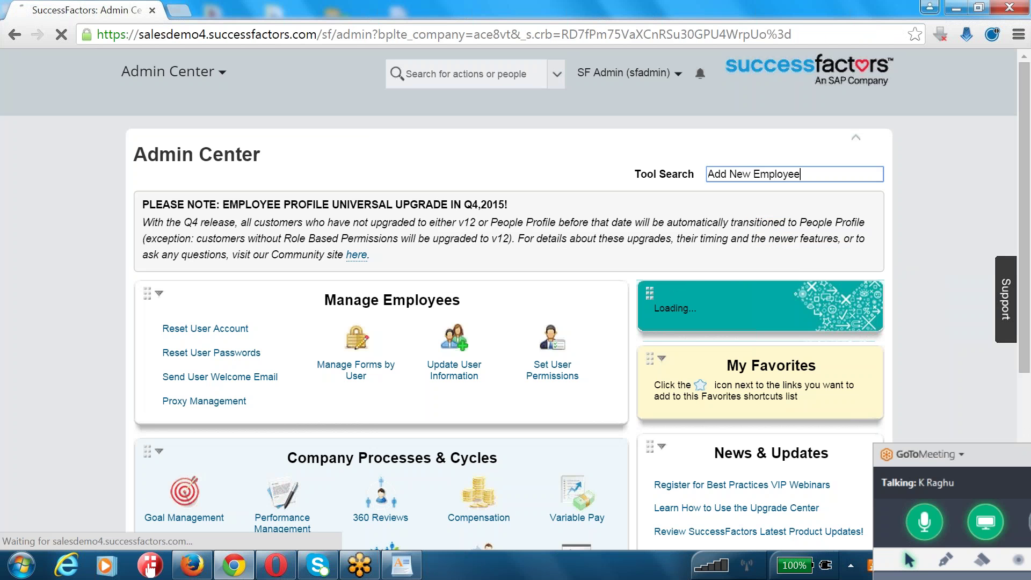
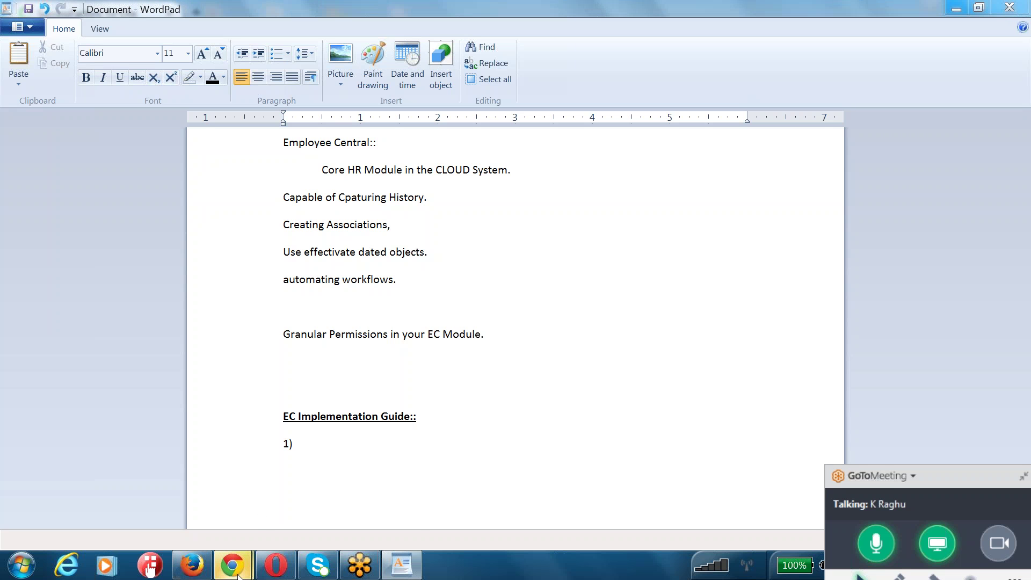
- Move past the Chrome warning and the WordPad notes to the Firefox SuccessFactors To-Dos page
mouse_move(239, 575)
click(317, 481)
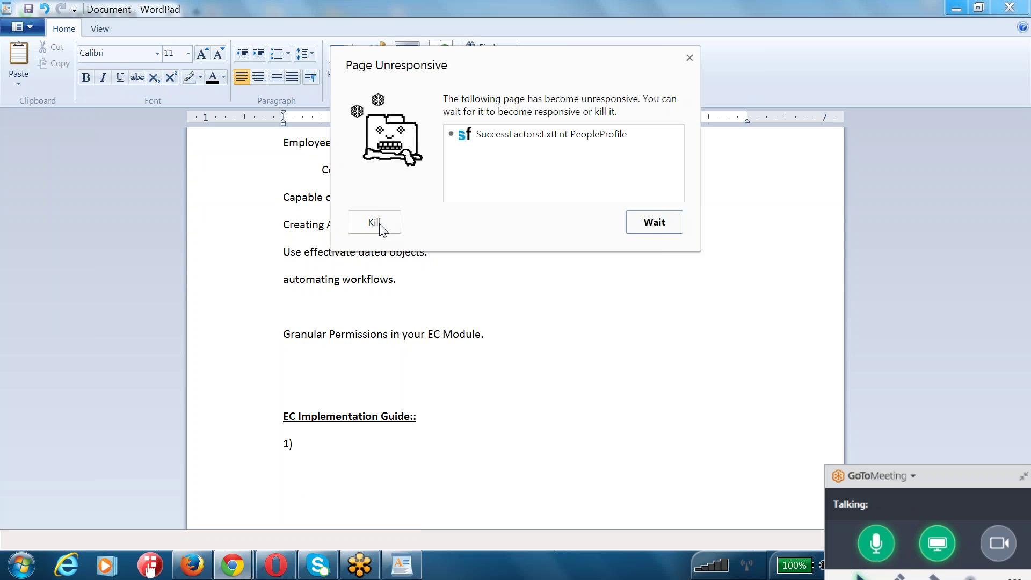
key(alt+Tab)
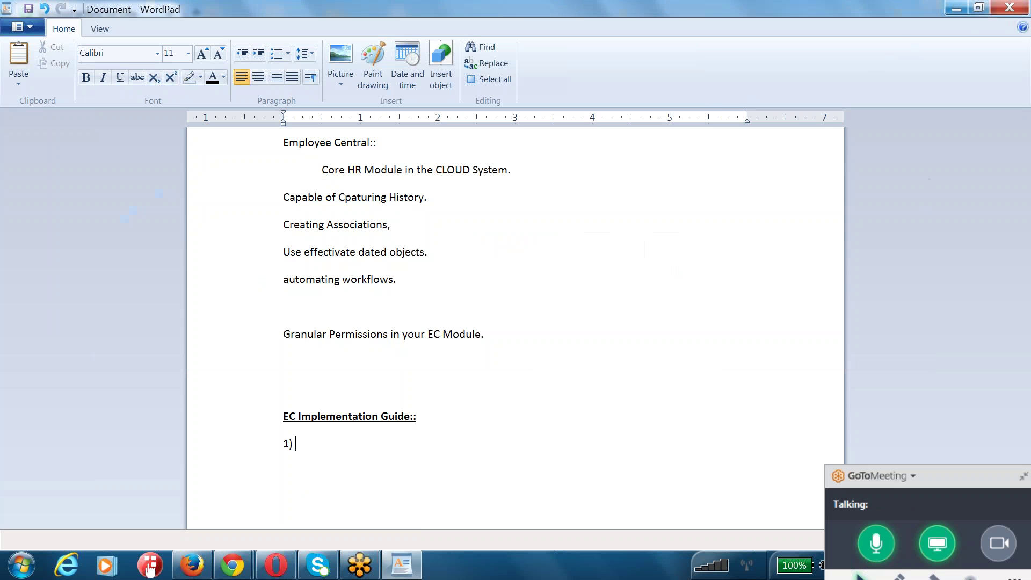
mouse_move(232, 565)
click(178, 475)
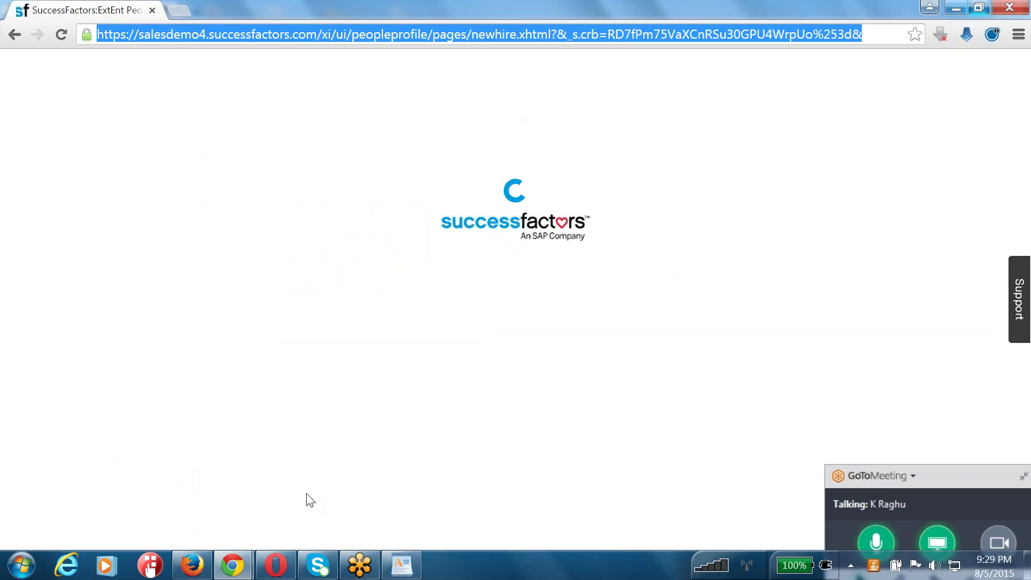
click(401, 565)
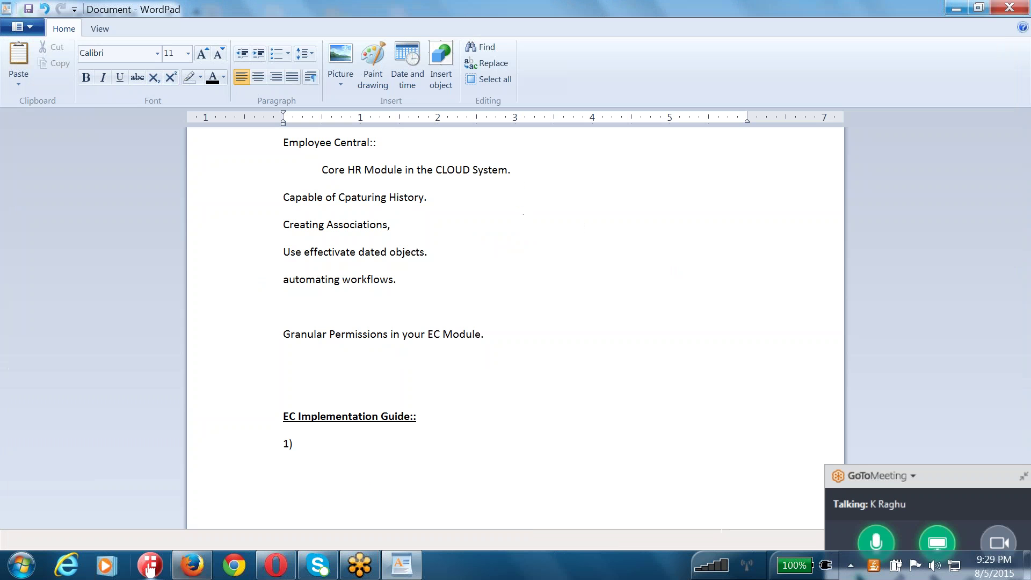
click(192, 564)
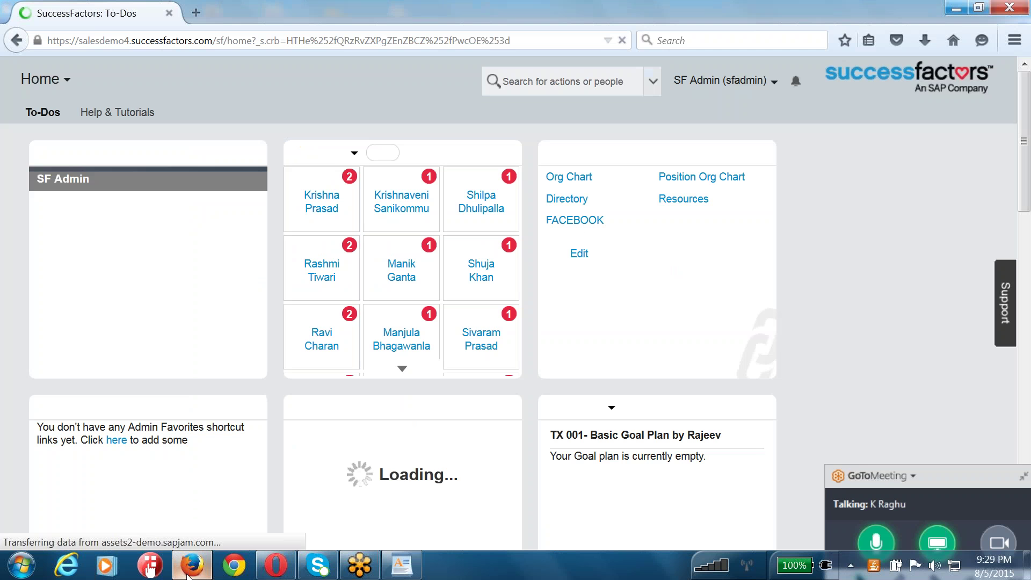
- Go to the Admin Center and search 'add new' to choose Add New Employee
click(704, 86)
click(694, 140)
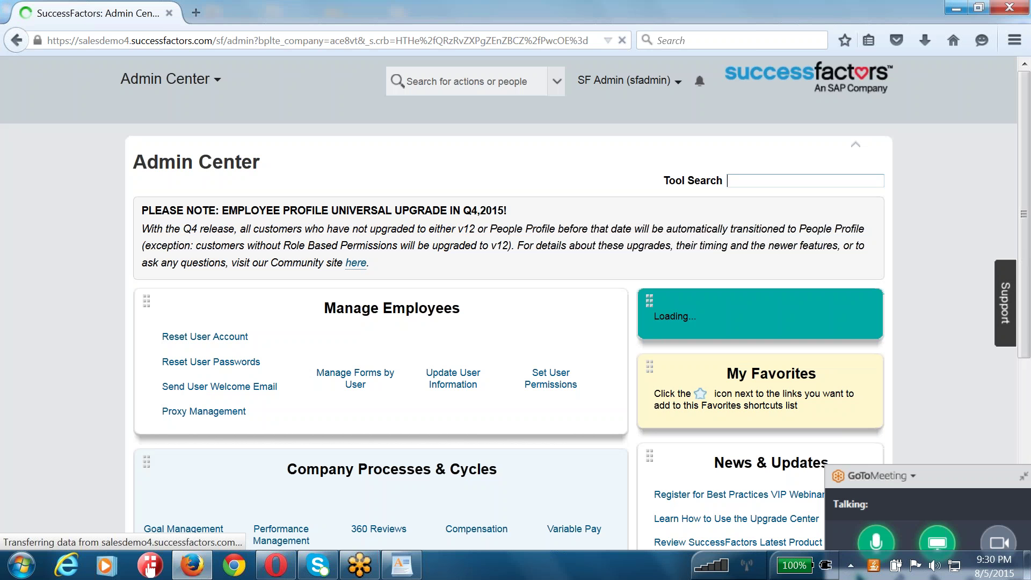
click(746, 183)
text(add new)
key(Return)
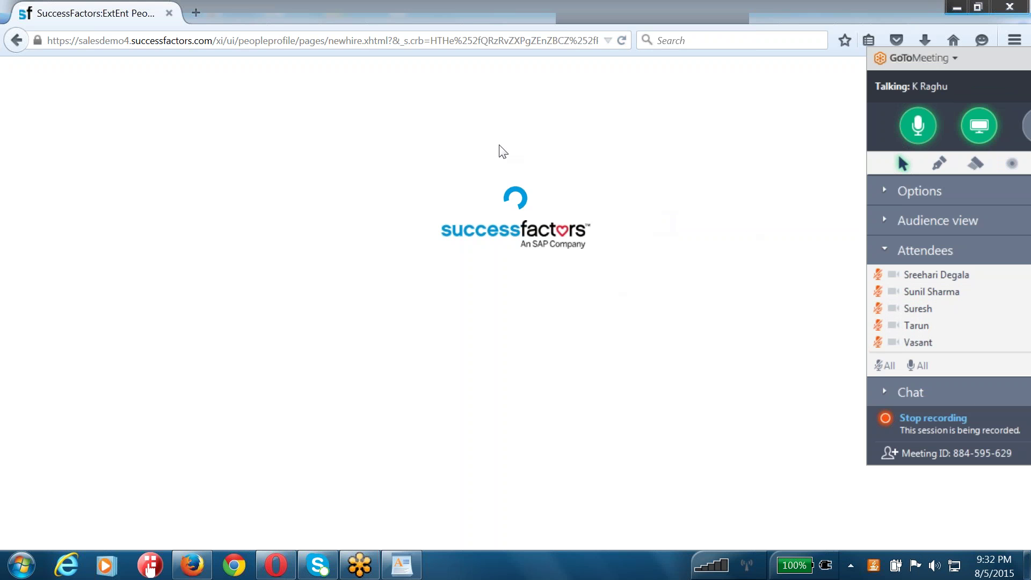
- Select the new-hire page's address, then switch back to the WordPad notes
click(455, 42)
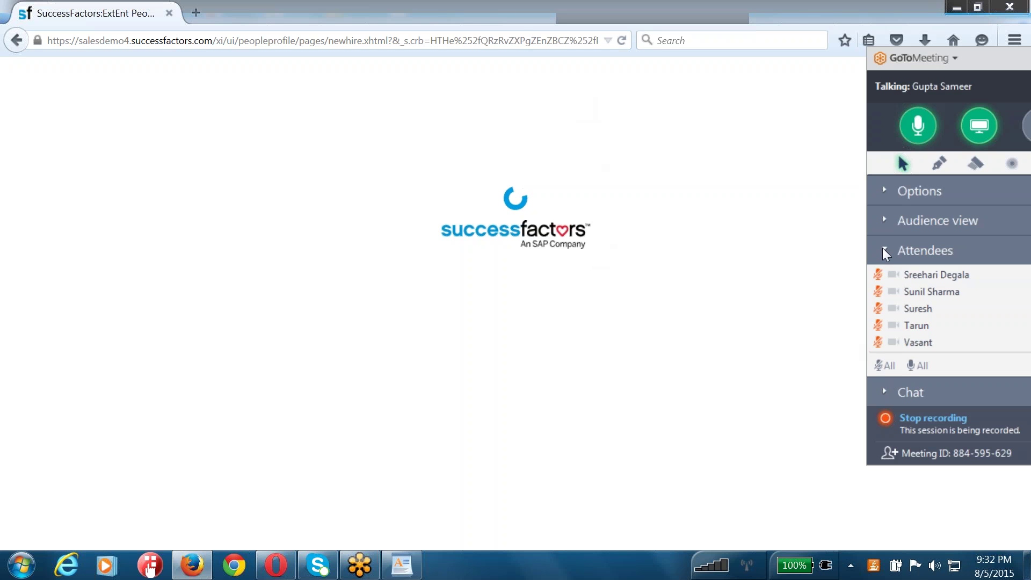
click(407, 568)
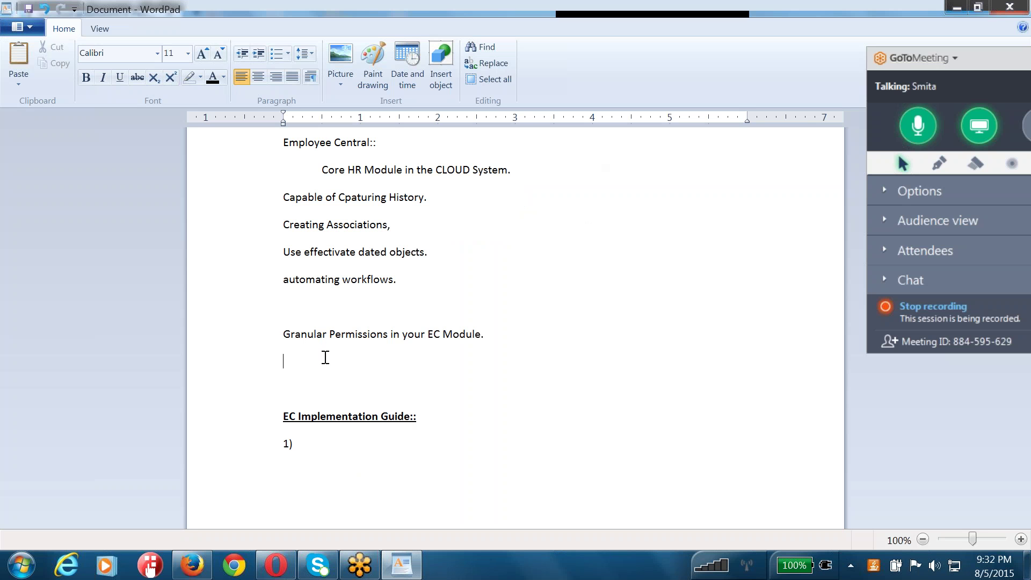
- Add a row of '=' signs and the line '1) Talent Mgmt Modules.'
key(Return)
key(Return)
text(========)
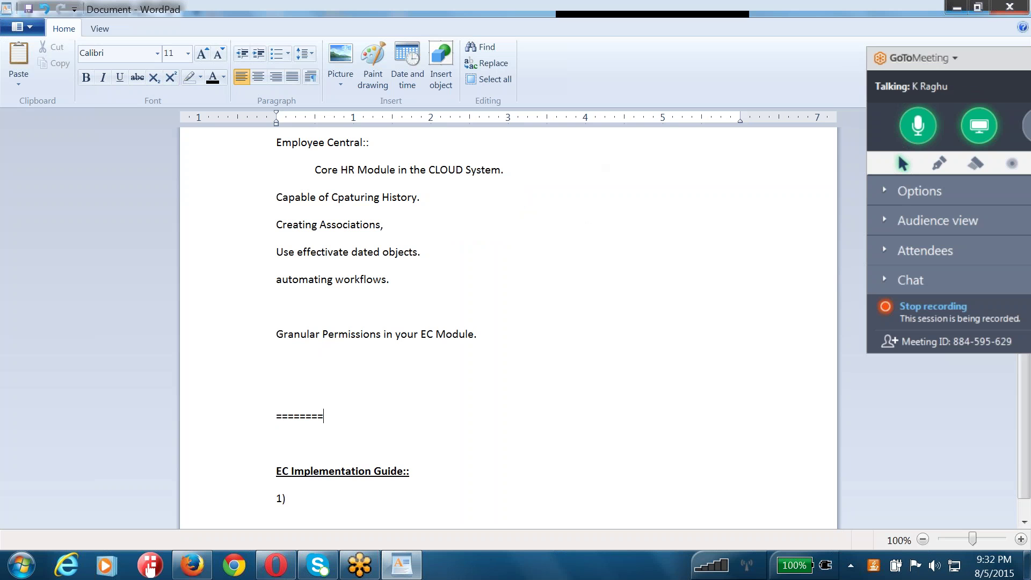
text(=================)
key(Return)
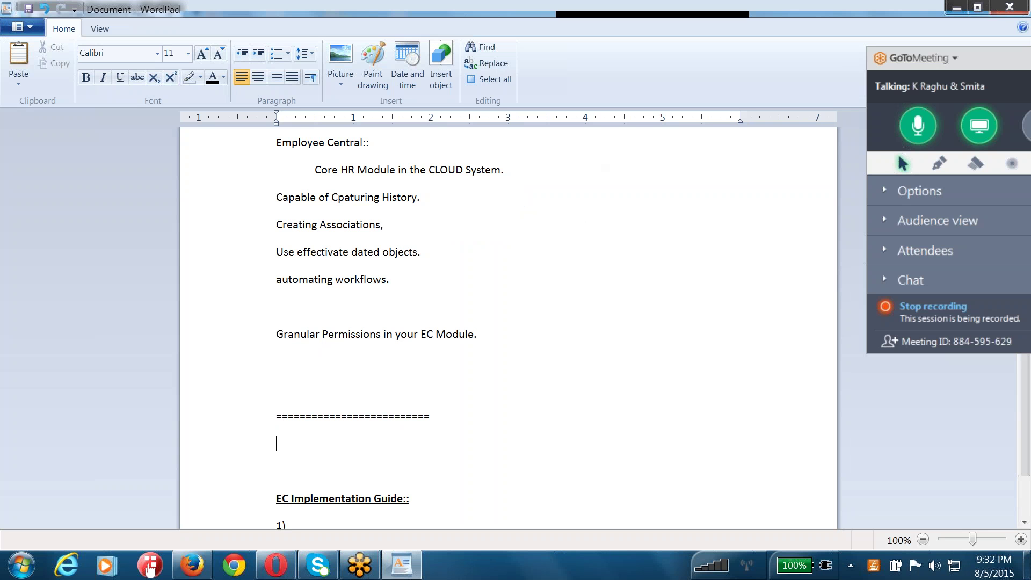
text(1) Talent Mgmt Modules.)
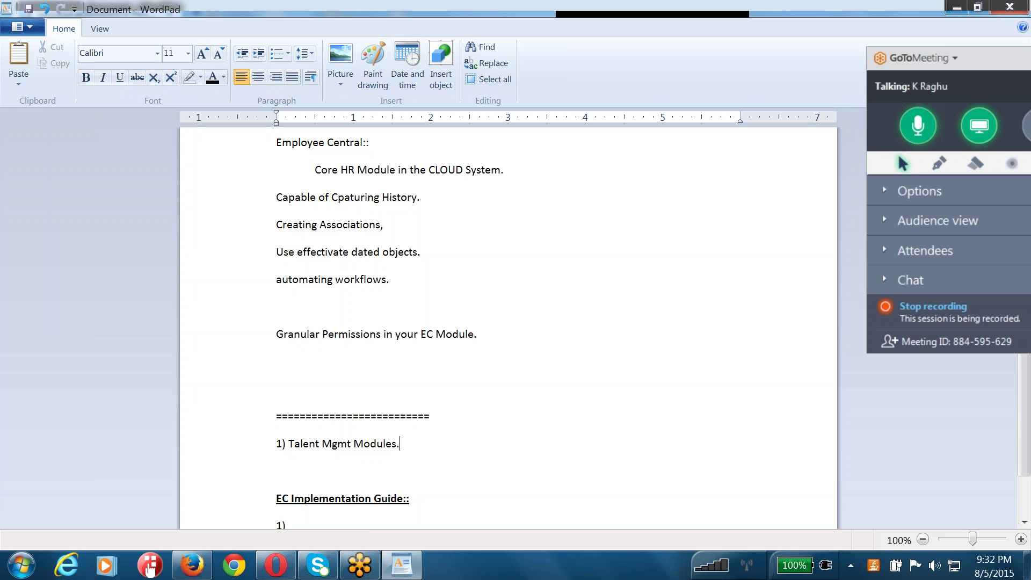
- Write item 2 as '2) Late 2013. EC' and highlight the key phrases of both items
key(Return)
text(2))
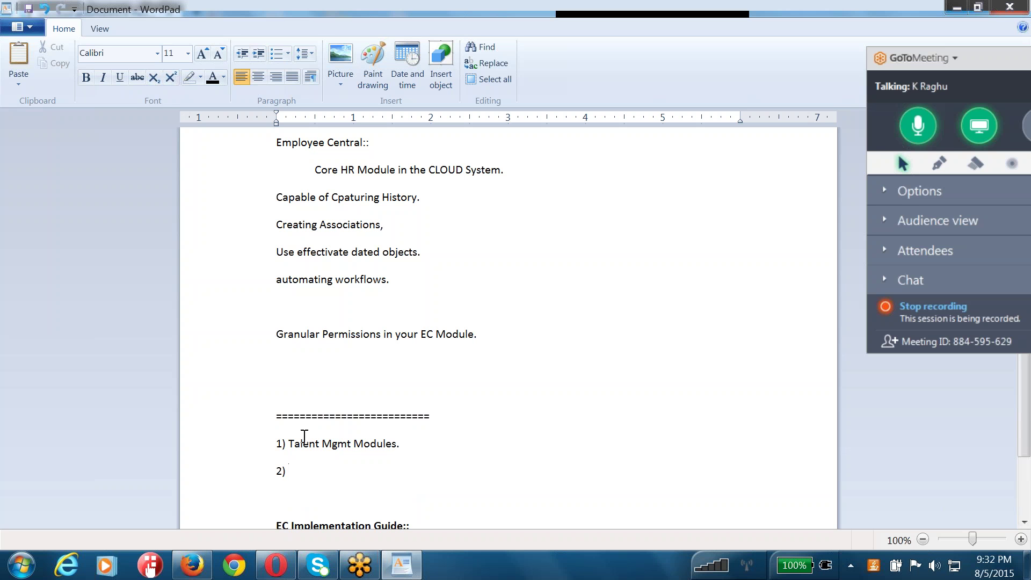
drag(288, 442, 403, 441)
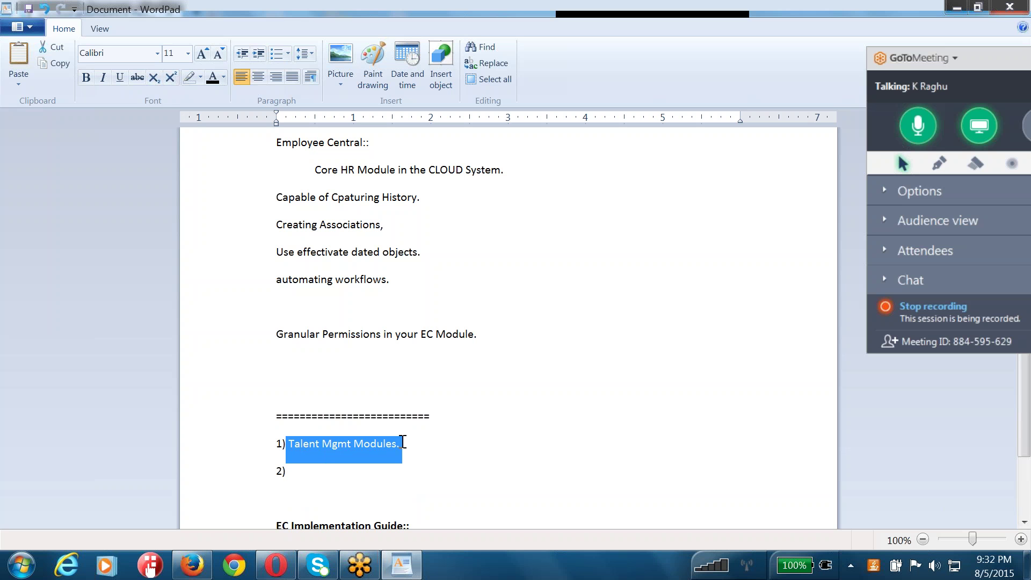
click(404, 441)
click(344, 468)
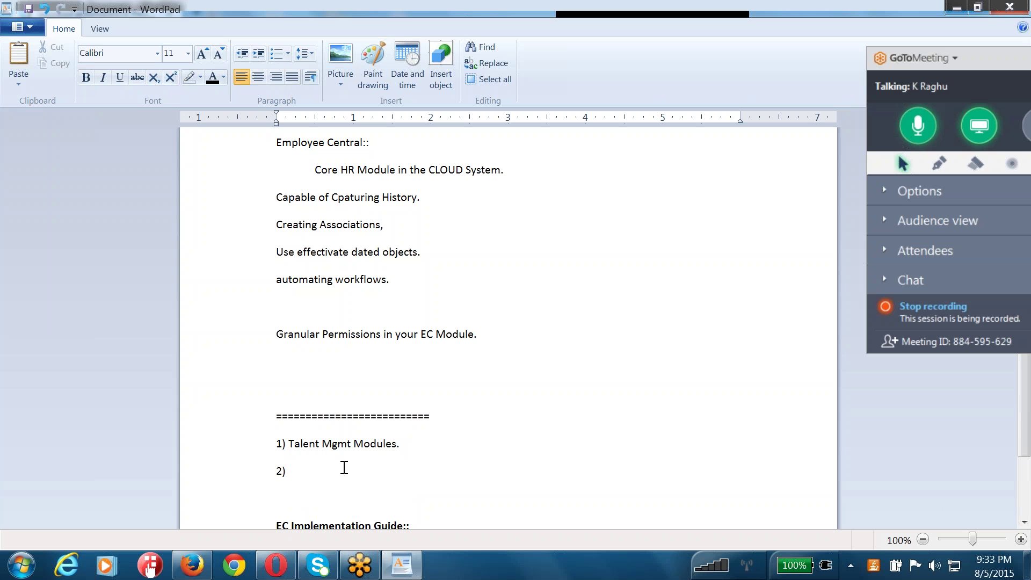
text(rly in 20)
key(BackSpace)
key(BackSpace)
key(BackSpace)
key(BackSpace)
key(BackSpace)
key(BackSpace)
key(BackSpace)
key(BackSpace)
key(BackSpace)
key(BackSpace)
key(BackSpace)
text(Mid)
key(BackSpace)
key(BackSpace)
key(BackSpace)
text(Late 2013. EC)
drag(335, 471, 282, 470)
drag(405, 444, 294, 437)
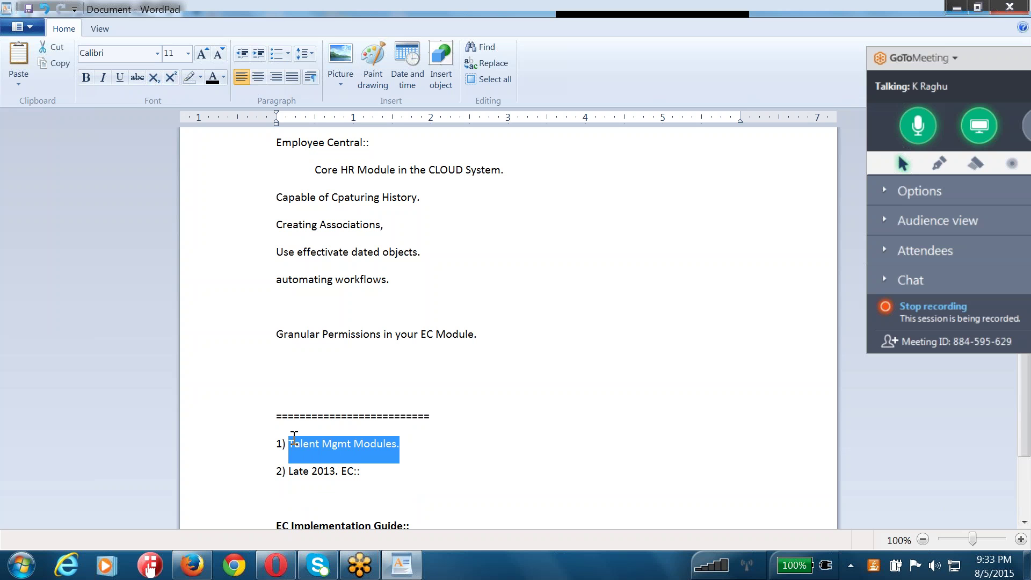
- Append 'Talent MGmt Modules + EC.' after 'EC::' in item 2
click(344, 470)
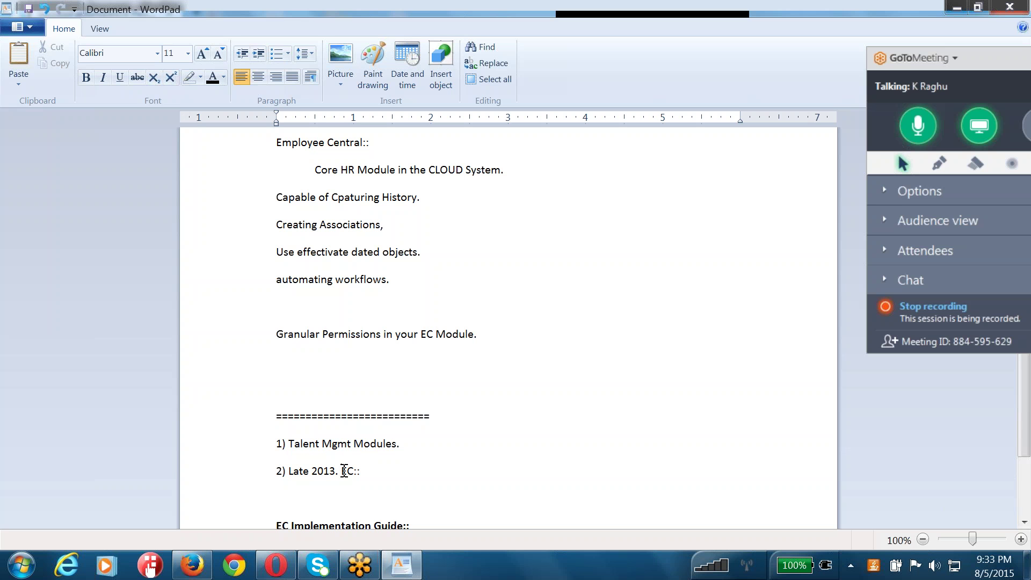
double_click(348, 472)
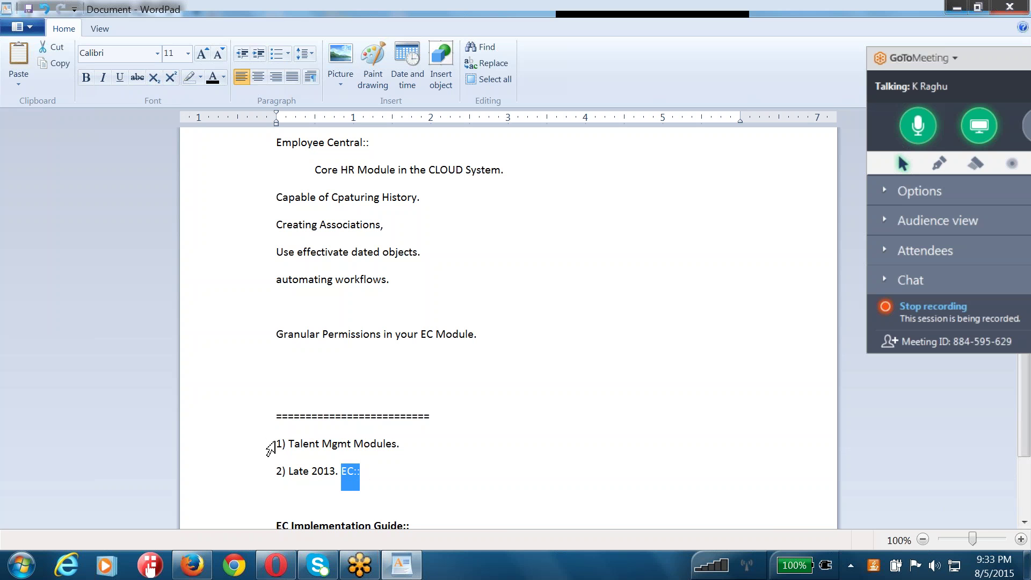
click(277, 443)
drag(277, 443, 402, 451)
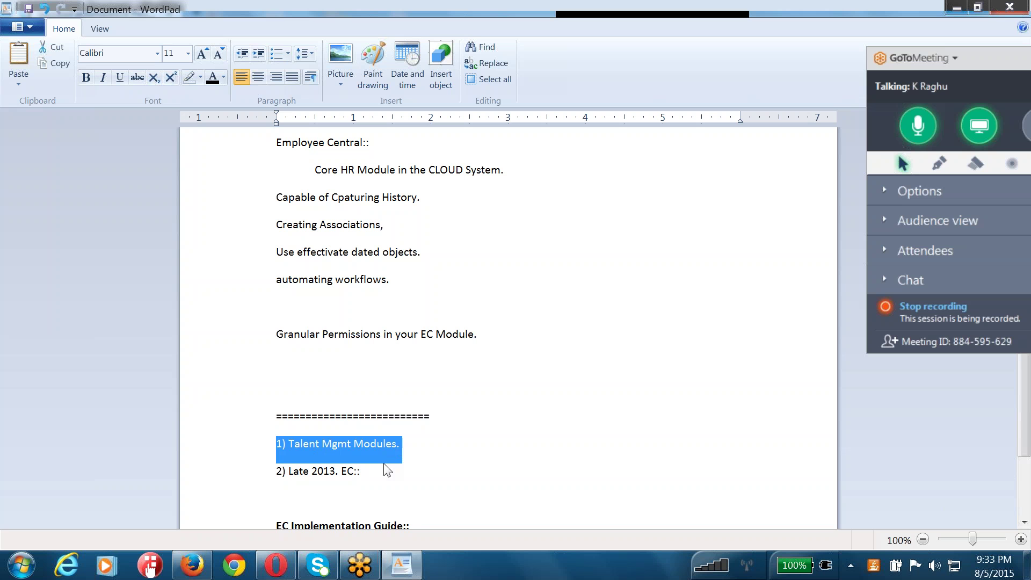
click(386, 471)
text(Talent MGmt Modules + EC.)
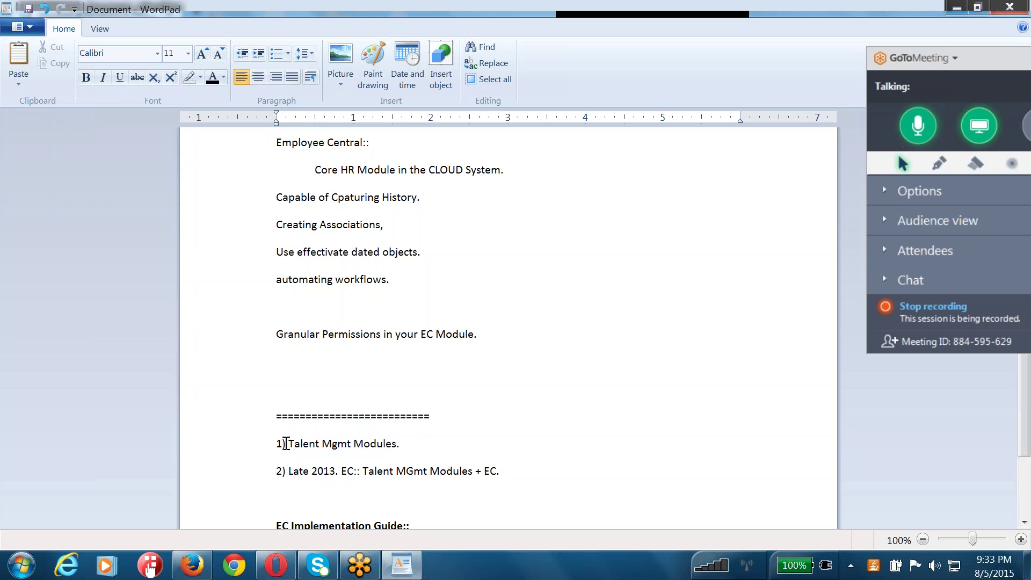
- Highlight and review the phrases in items 1 and 2, then move to the blank line below
drag(414, 444, 290, 446)
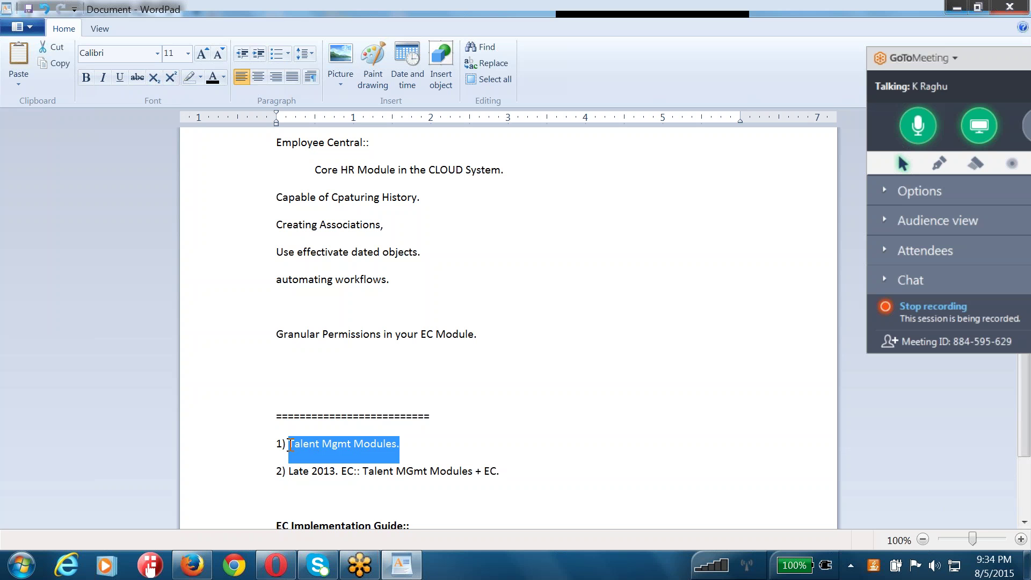
click(407, 442)
drag(428, 443, 274, 443)
click(385, 489)
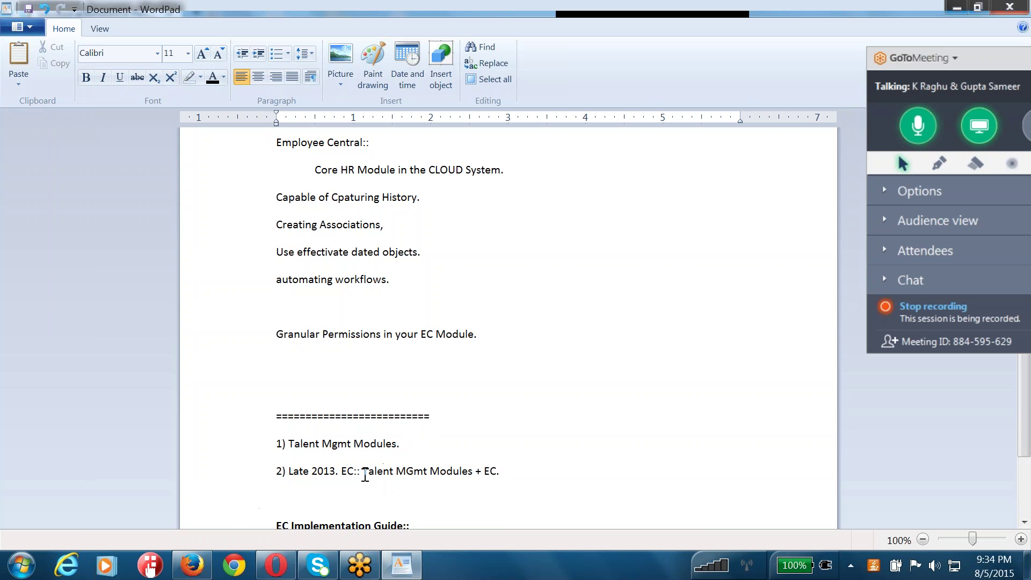
drag(365, 470, 512, 469)
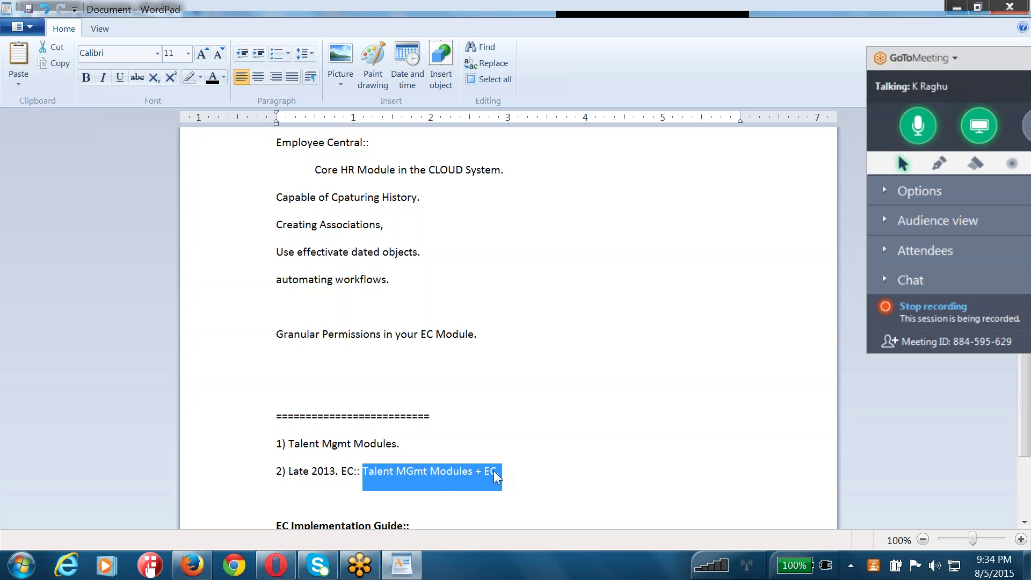
click(496, 480)
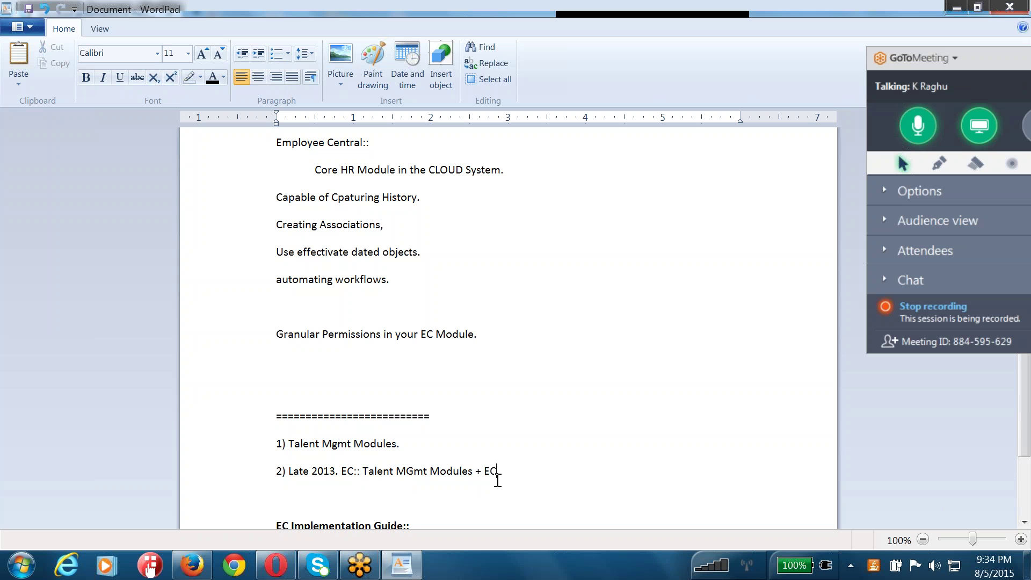
drag(499, 472, 379, 467)
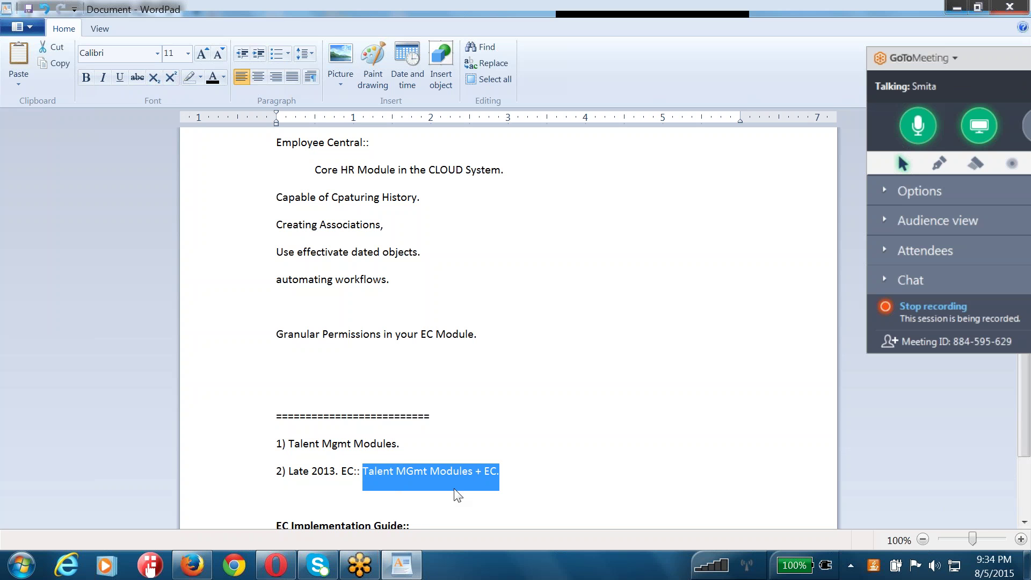
click(478, 477)
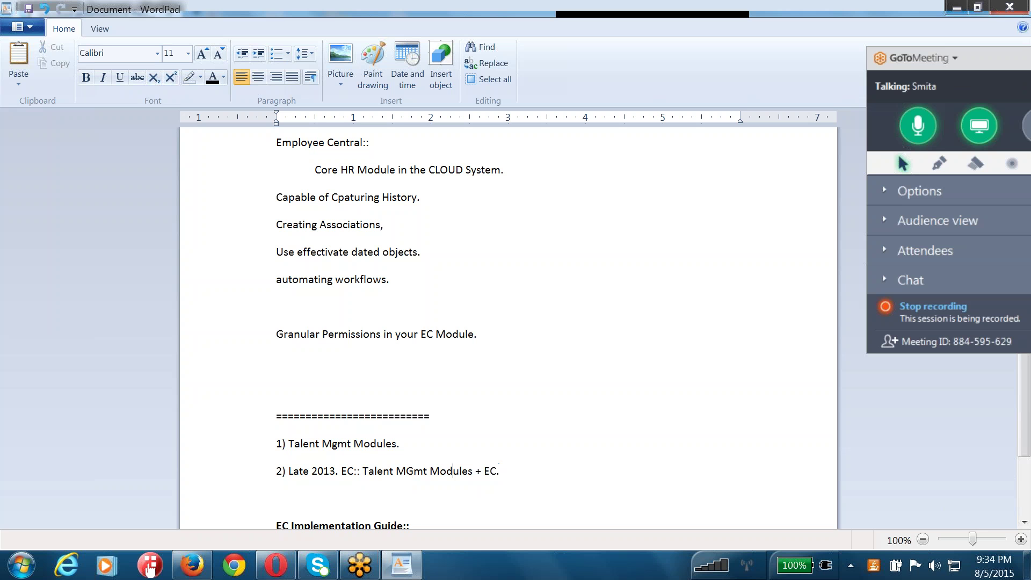
drag(500, 472, 464, 471)
click(400, 494)
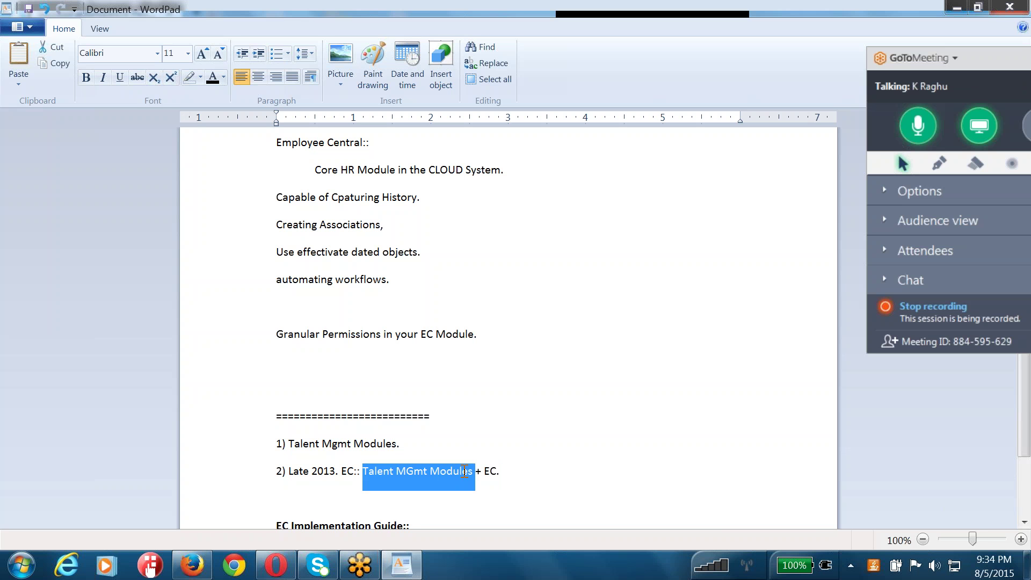
click(513, 472)
drag(507, 472, 493, 471)
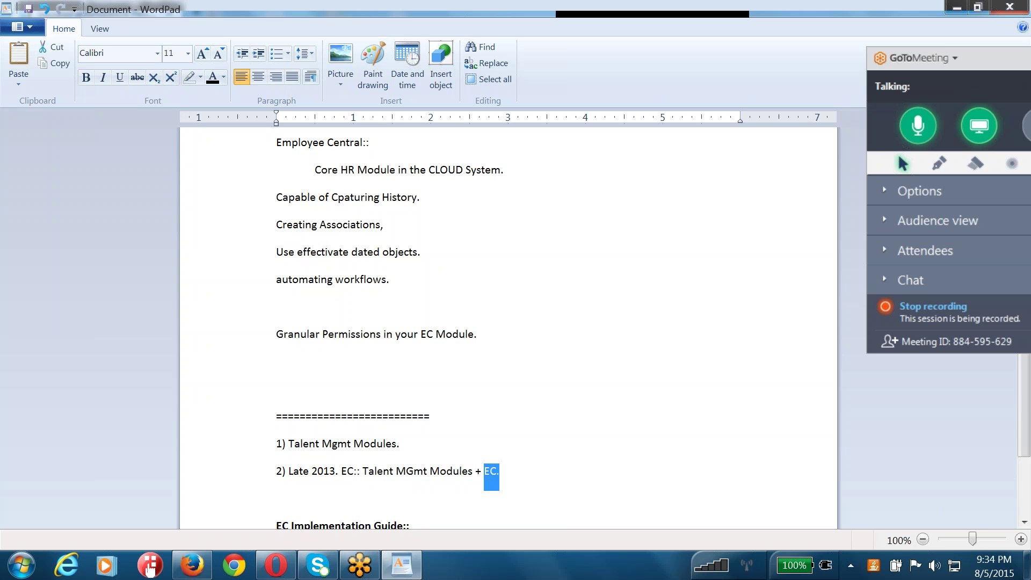
click(292, 498)
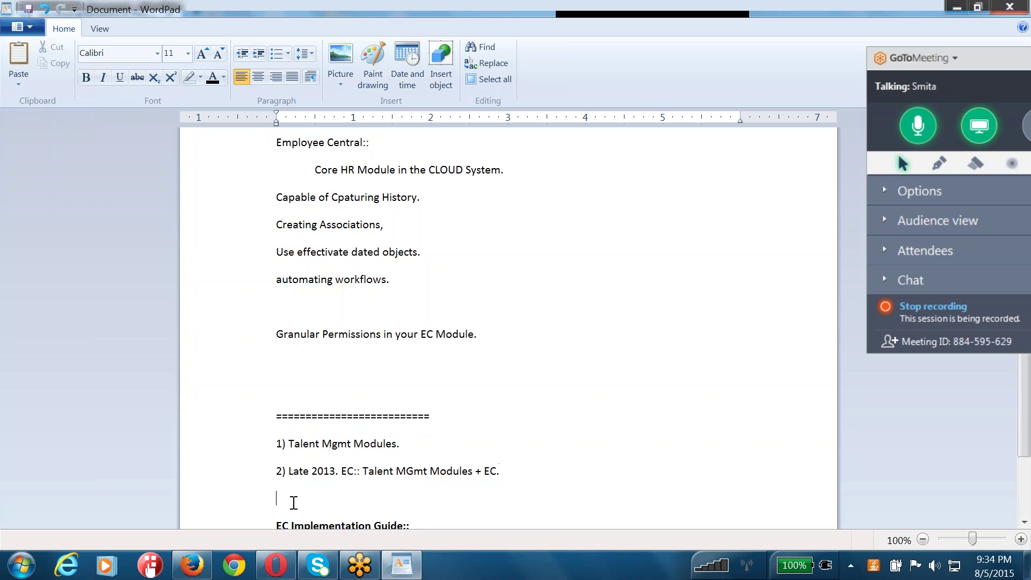
- In the Add New Employee form, scroll down and add an empty National ID row
click(192, 564)
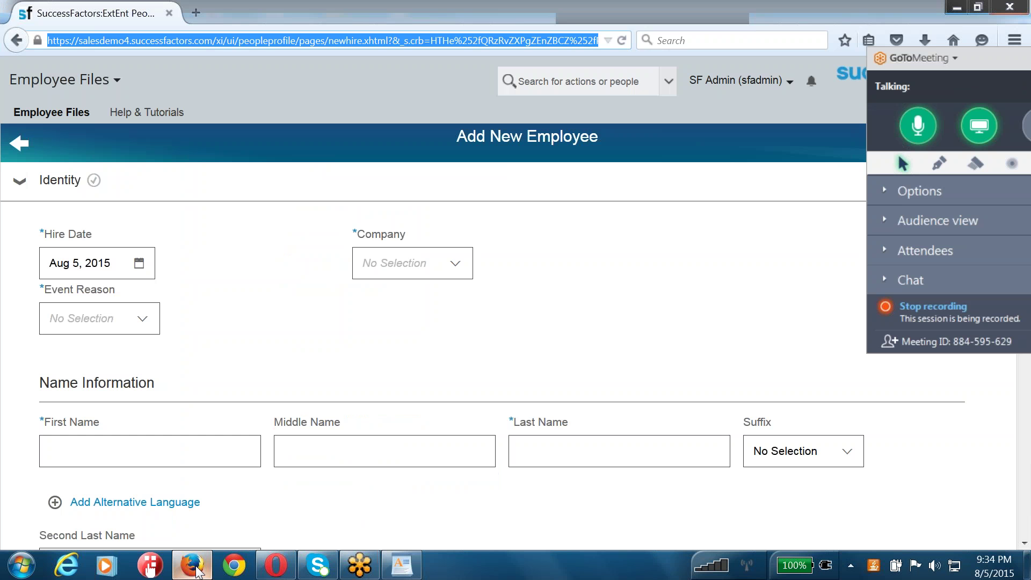
click(619, 286)
scroll(99, 317, down, 5)
scroll(100, 317, down, 15)
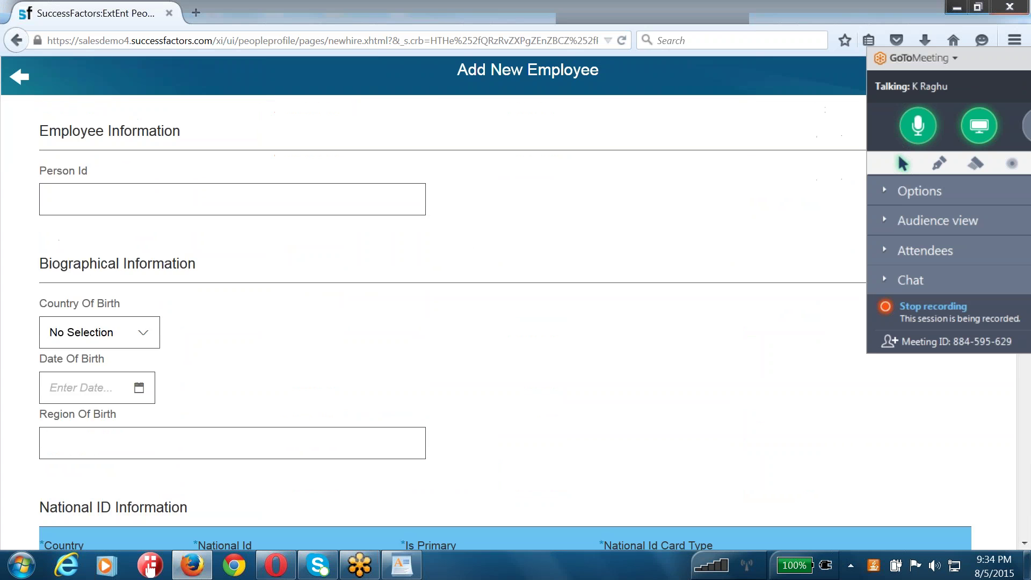
scroll(290, 334, down, 6)
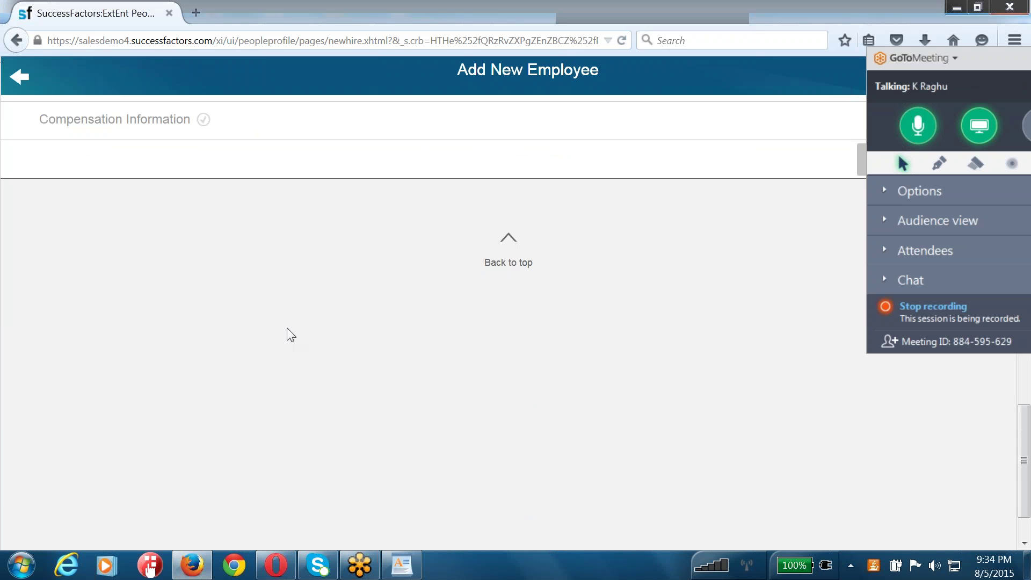
scroll(289, 334, up, 20)
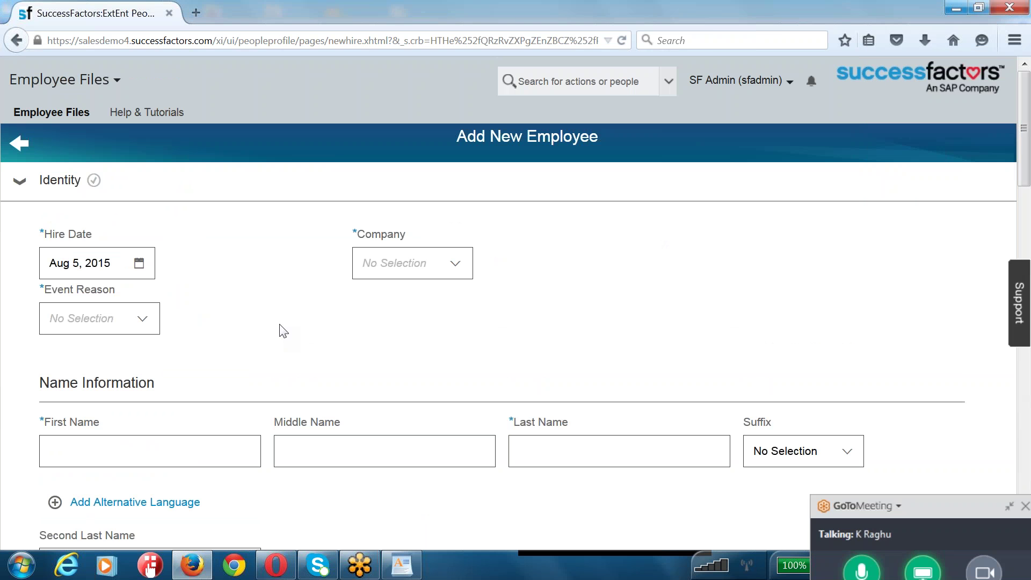
scroll(283, 330, down, 2)
scroll(504, 343, down, 8)
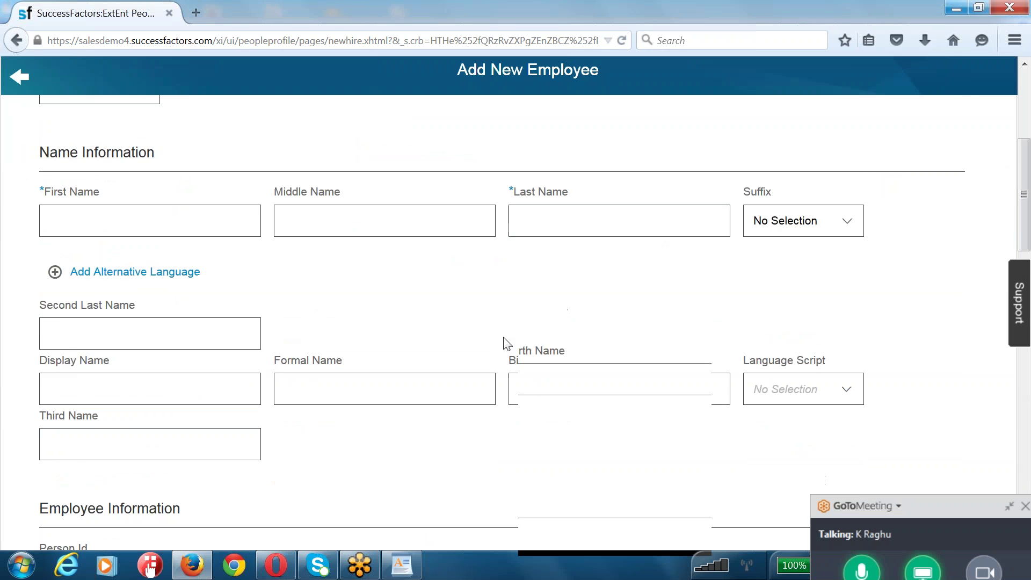
scroll(504, 345, down, 10)
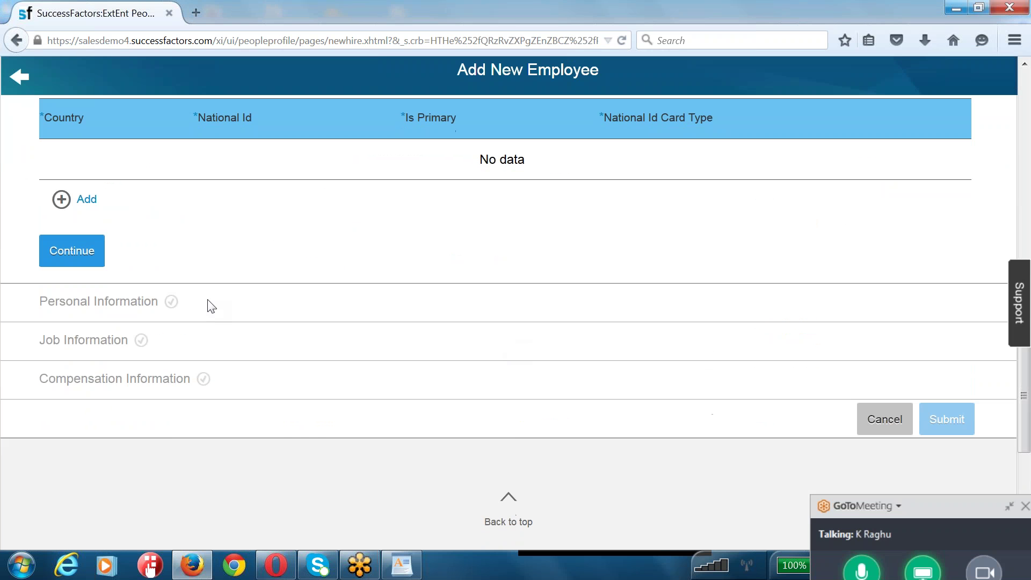
double_click(119, 299)
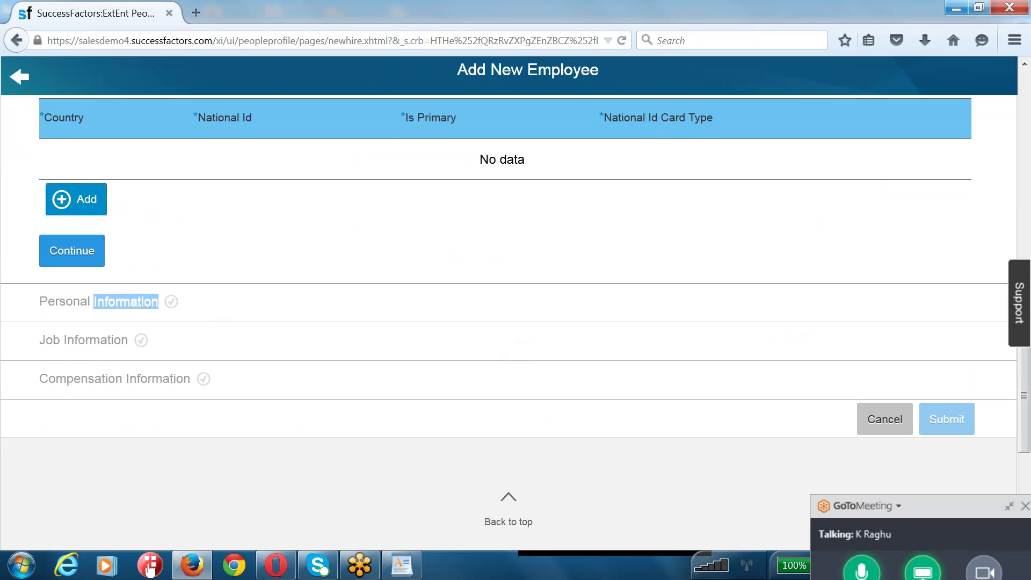
click(75, 199)
- Scroll back through the form to the First Name field and Name Information section
scroll(261, 249, up, 7)
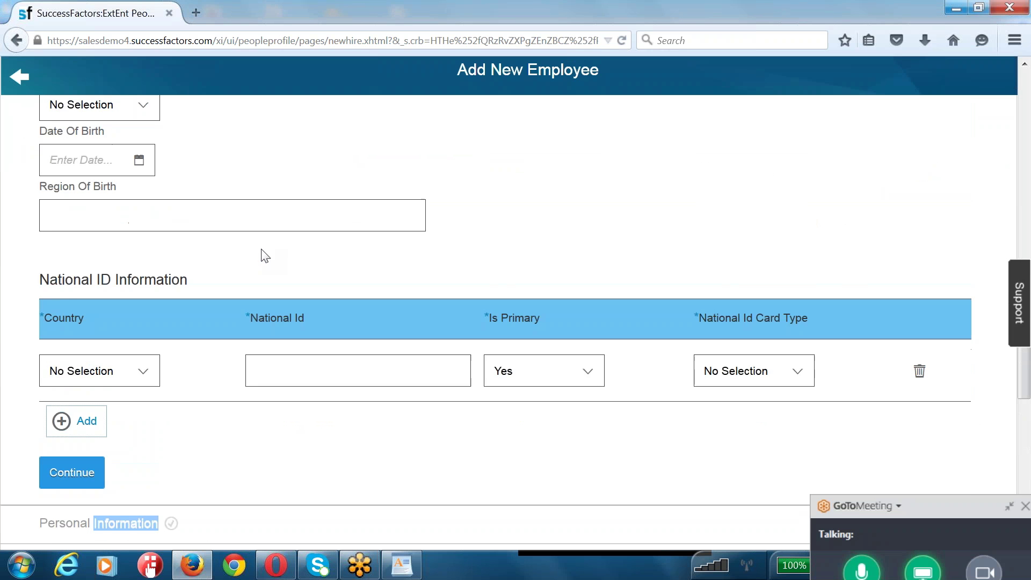
scroll(263, 254, up, 8)
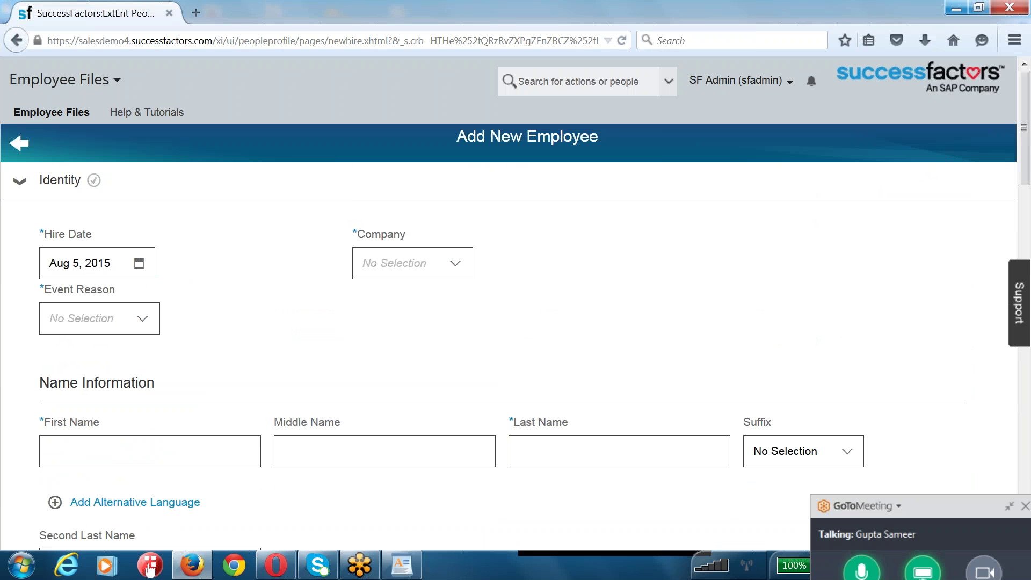
scroll(516, 322, down, 2)
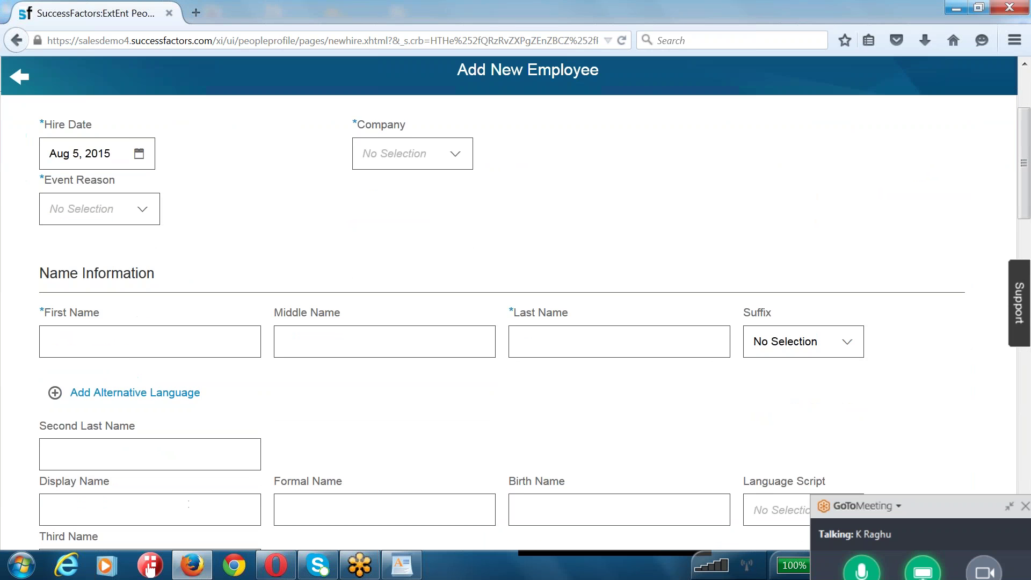
scroll(515, 322, down, 6)
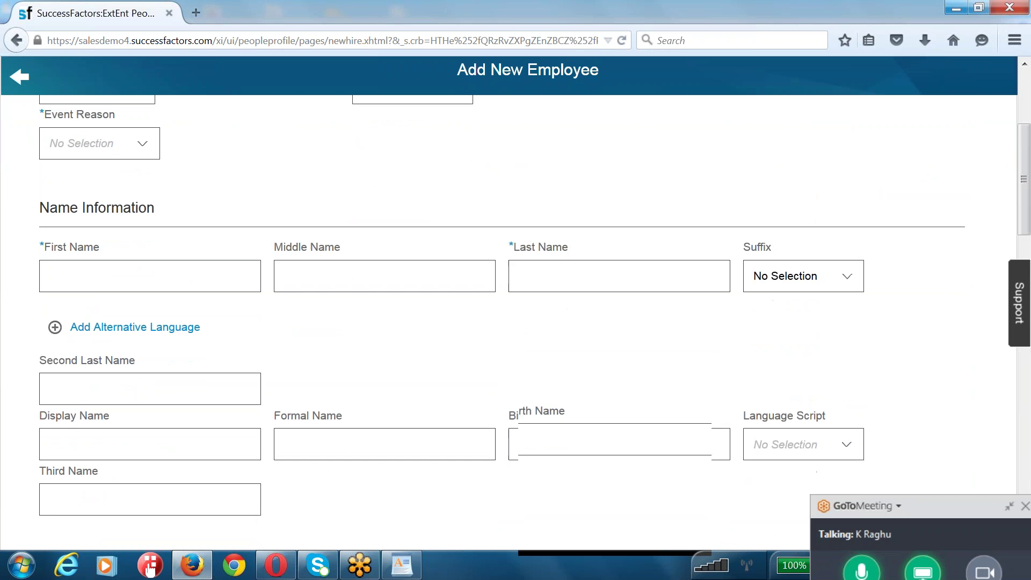
scroll(515, 322, down, 13)
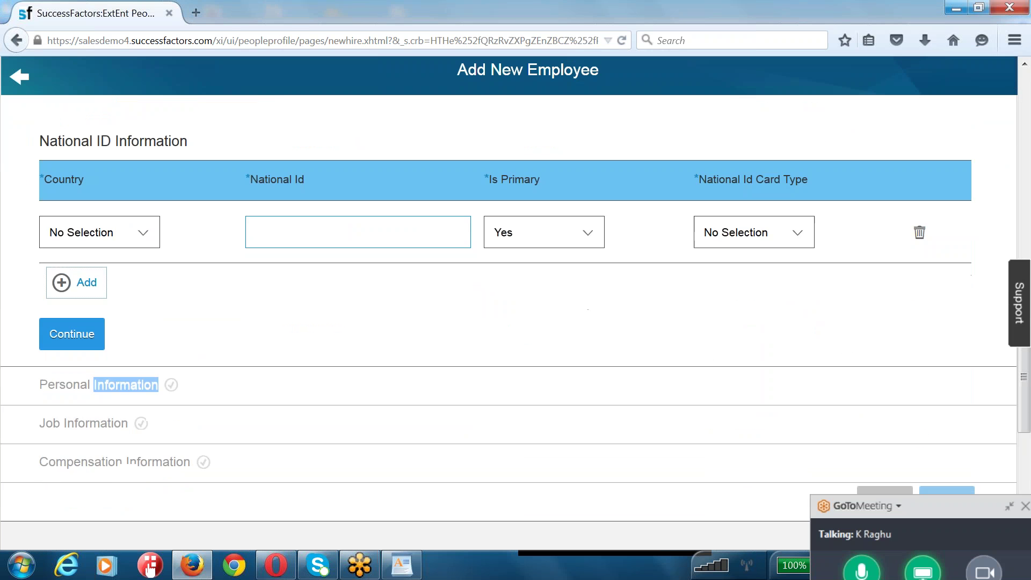
scroll(515, 322, up, 20)
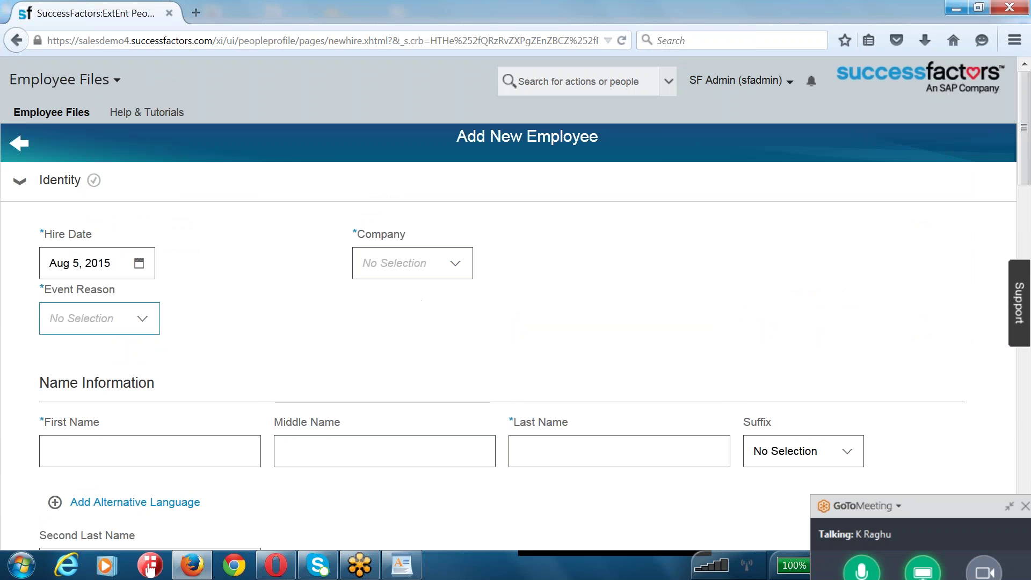
scroll(114, 287, down, 1)
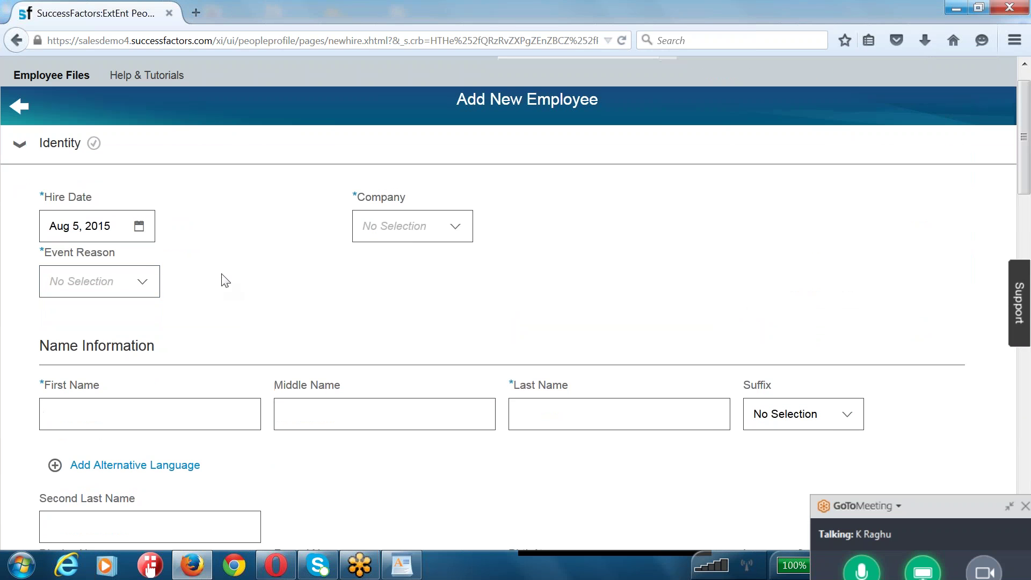
click(156, 410)
scroll(157, 409, down, 1)
drag(51, 318, 173, 329)
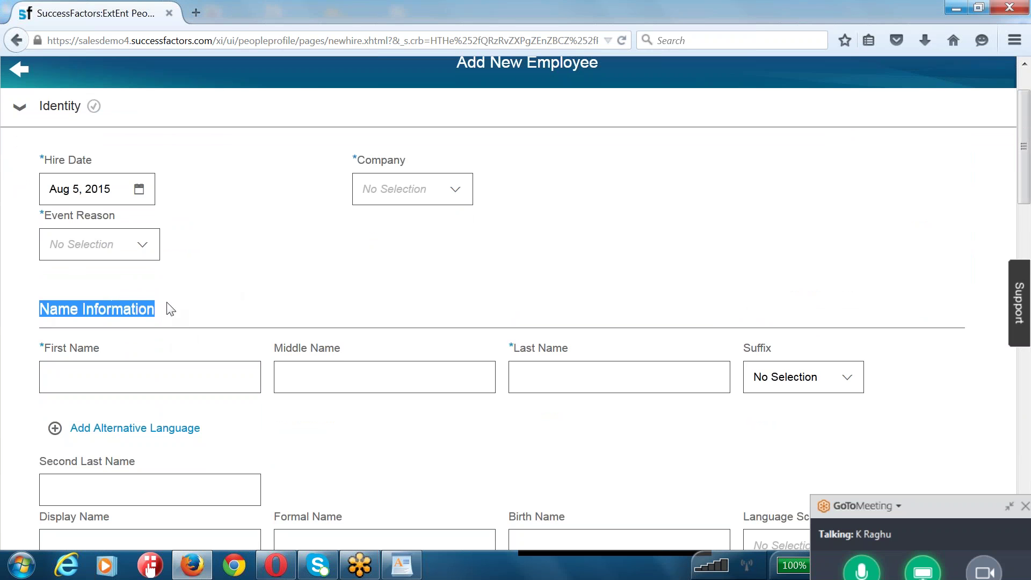
- Open the Company and Event Reason choices, then review the Second Last Name area
click(432, 192)
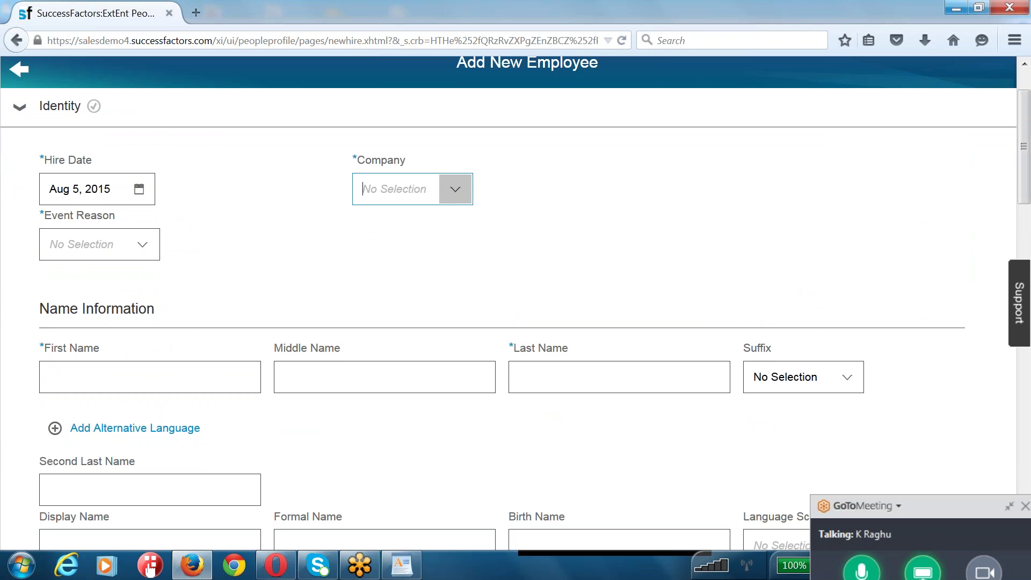
click(143, 245)
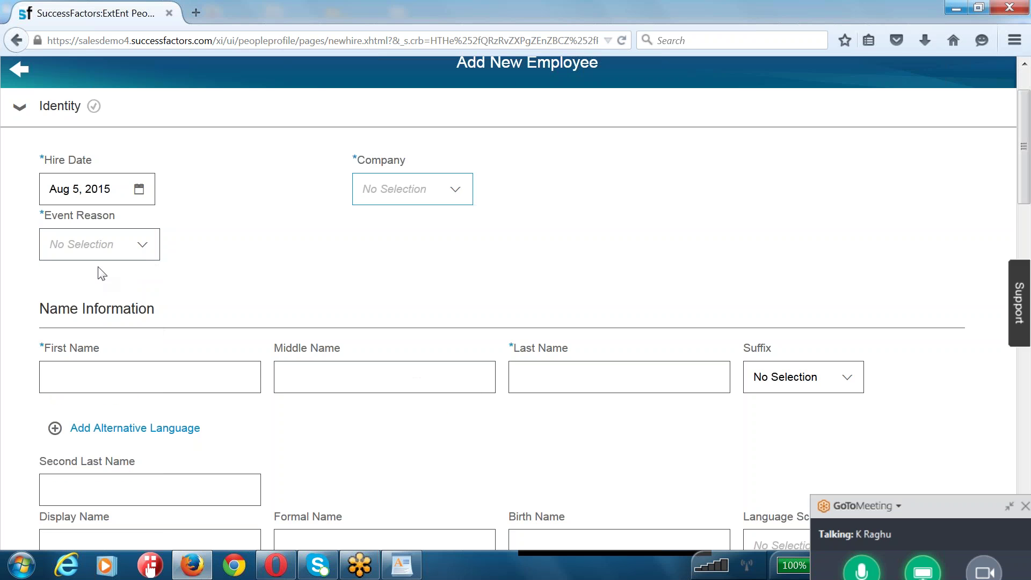
scroll(370, 276, down, 1)
click(115, 453)
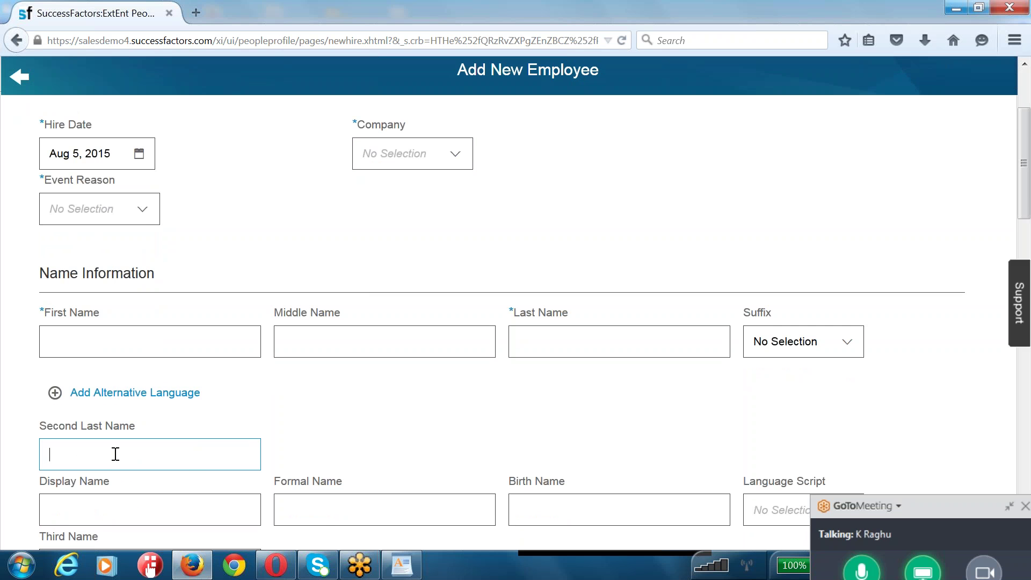
scroll(114, 454, down, 3)
scroll(115, 454, down, 2)
drag(73, 399, 145, 454)
scroll(145, 454, down, 2)
drag(99, 428, 224, 433)
scroll(117, 404, down, 3)
- Scroll through the remaining form section headings, then return to the WordPad notes
scroll(117, 405, down, 2)
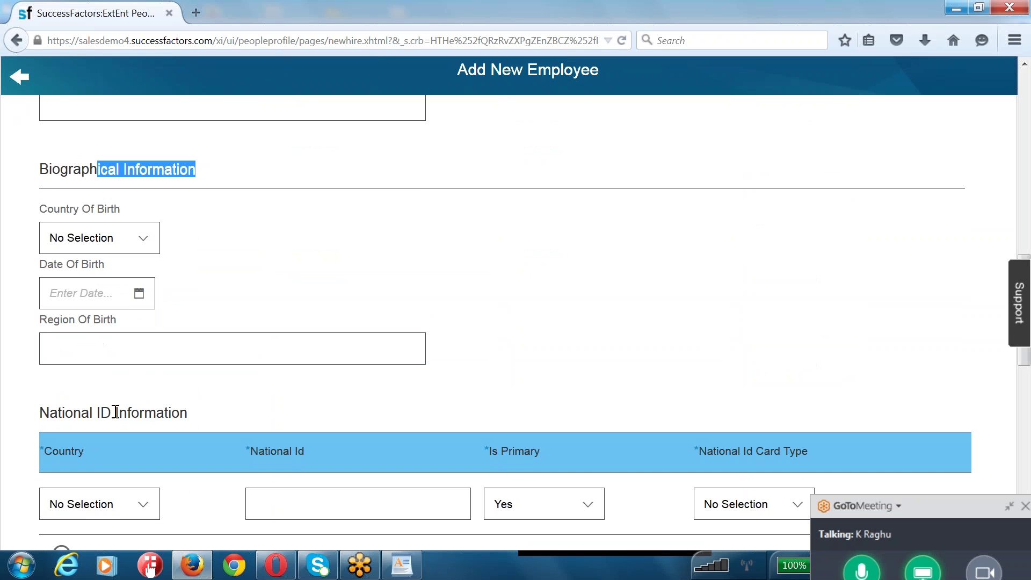
scroll(115, 414, down, 2)
scroll(271, 489, down, 3)
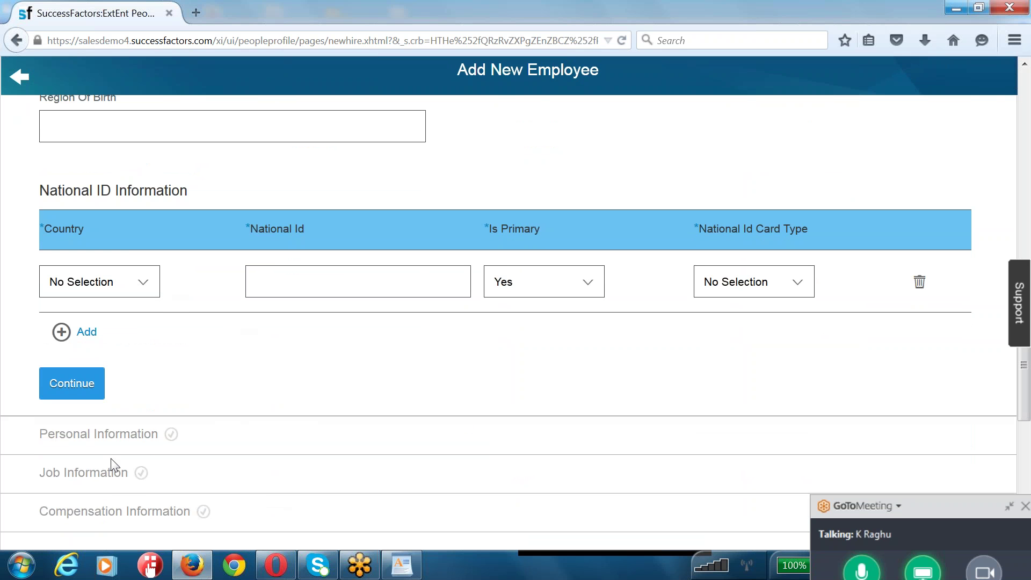
drag(115, 510, 207, 510)
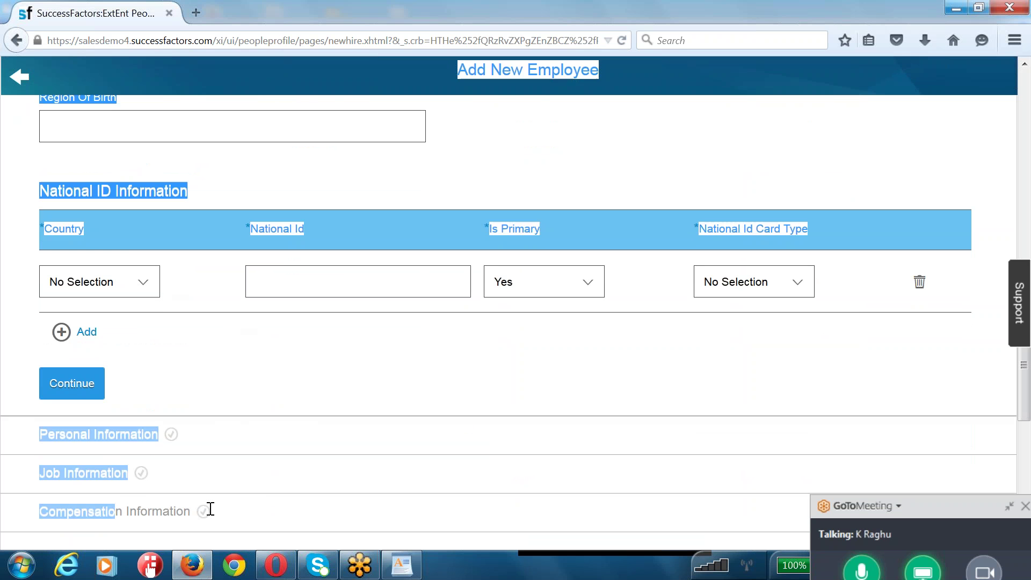
scroll(280, 391, up, 5)
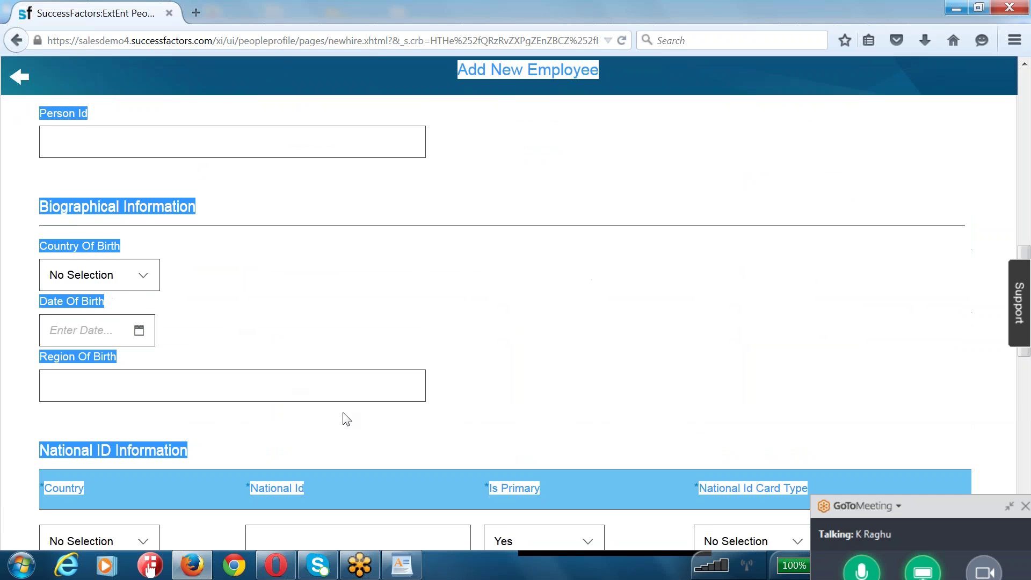
scroll(438, 361, down, 3)
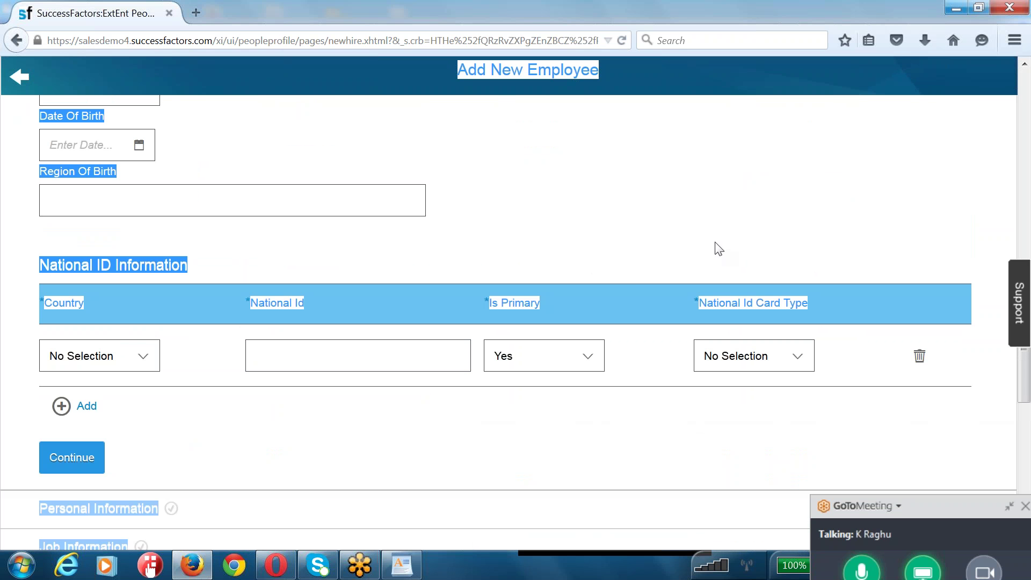
click(639, 237)
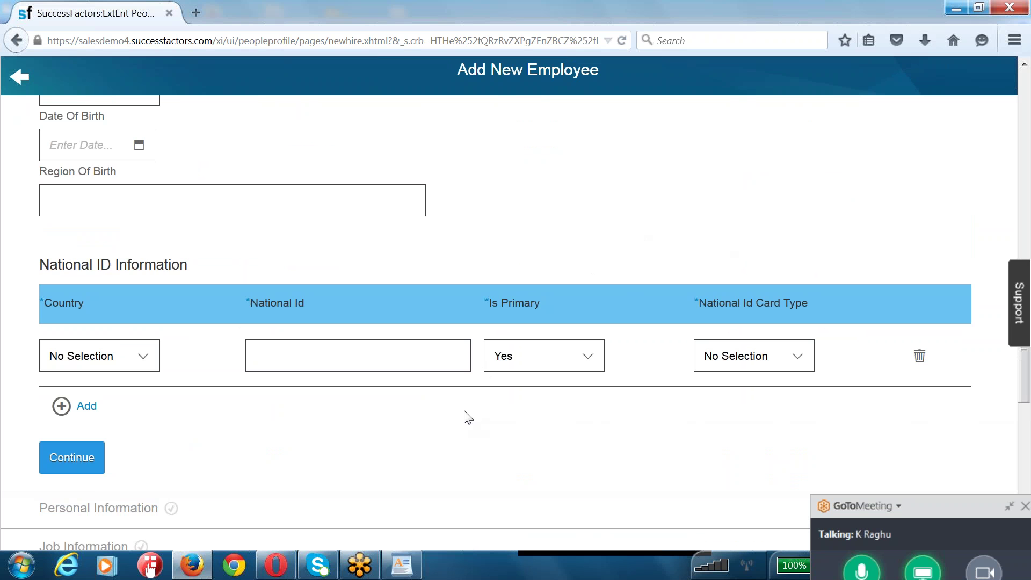
scroll(271, 443, up, 10)
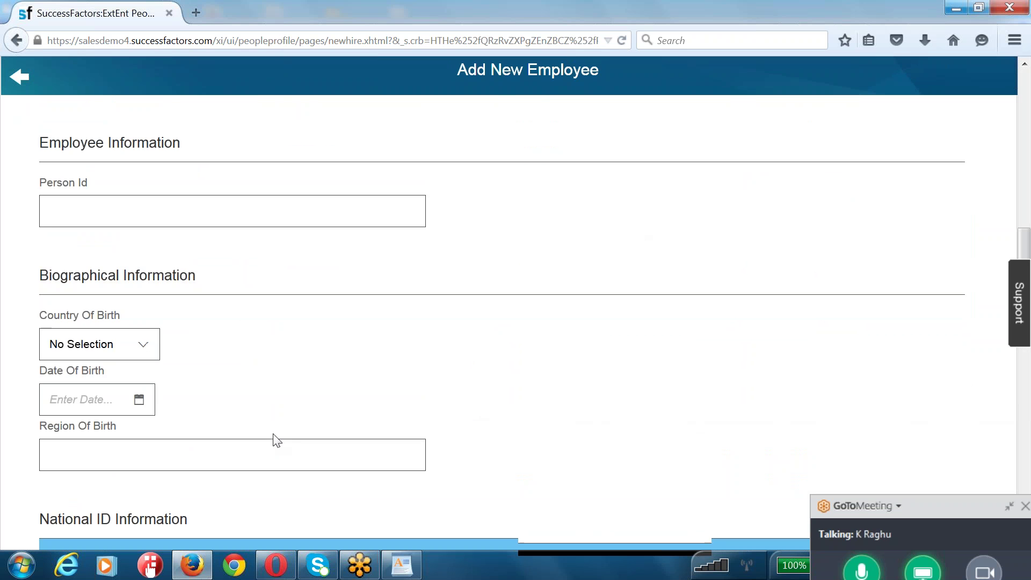
scroll(276, 440, up, 3)
click(216, 376)
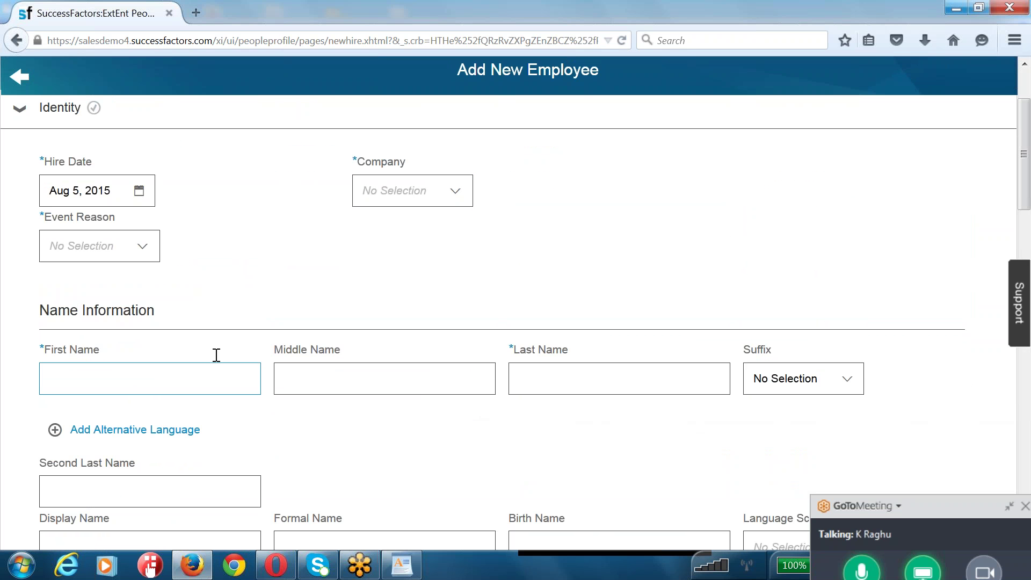
scroll(215, 342, up, 2)
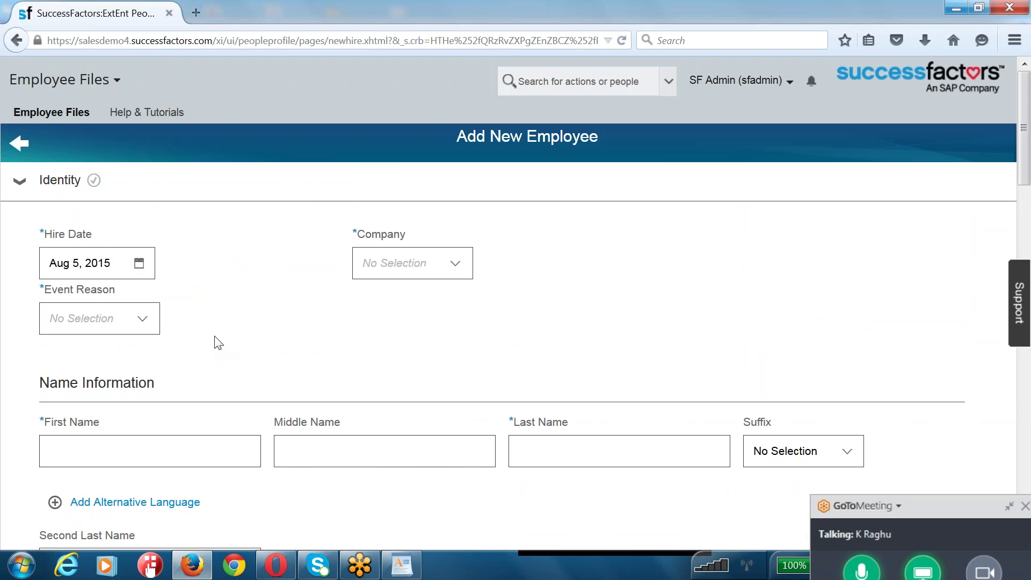
key(alt+Tab)
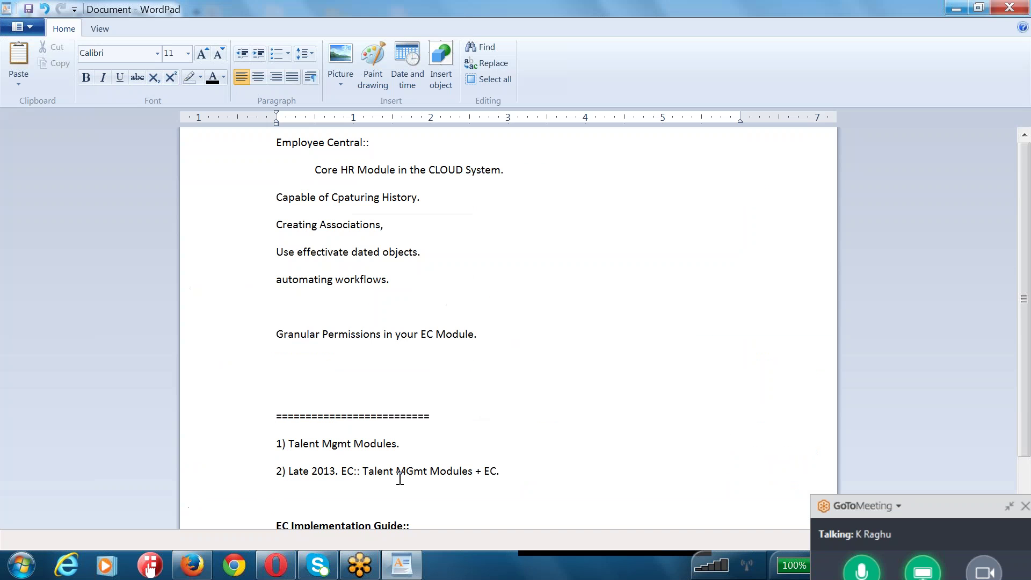
- Write step 1 as 'Setting up New Provisioning Account.' and begin line 2)
scroll(349, 494, down, 1)
click(311, 482)
text(1))
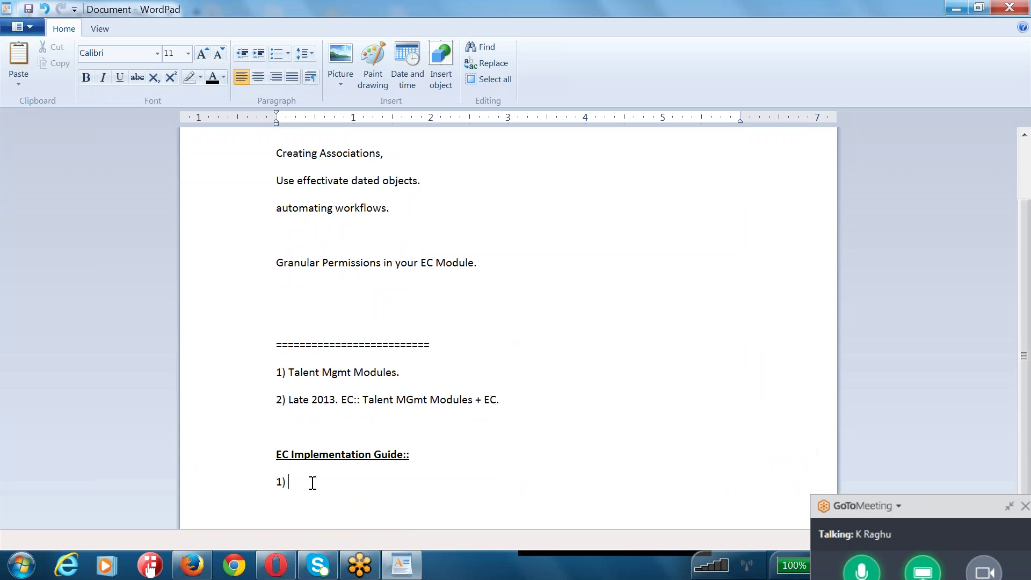
text(Setting up New Account)
key(BackSpace)
key(BackSpace)
key(BackSpace)
key(BackSpace)
key(BackSpace)
key(BackSpace)
key(BackSpace)
key(BackSpace)
text(Provisioning Account.)
key(Return)
text(2))
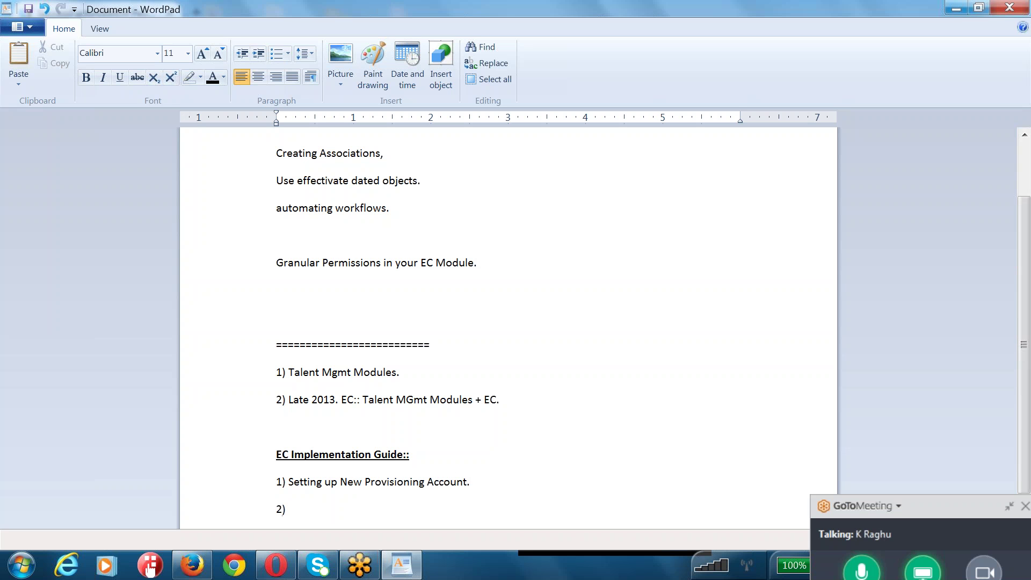
- Extend step 1 with '- Activate EMployee Central.' and highlight its key phrases
click(485, 482)
text(- Activate EMploye)
text(entral.)
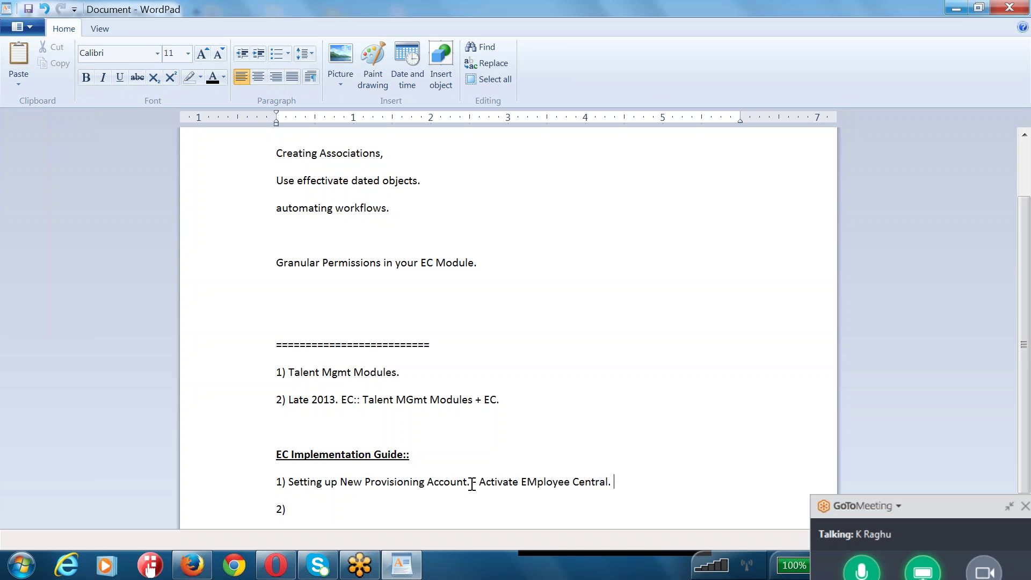
double_click(436, 481)
drag(436, 483, 355, 486)
drag(615, 481, 489, 482)
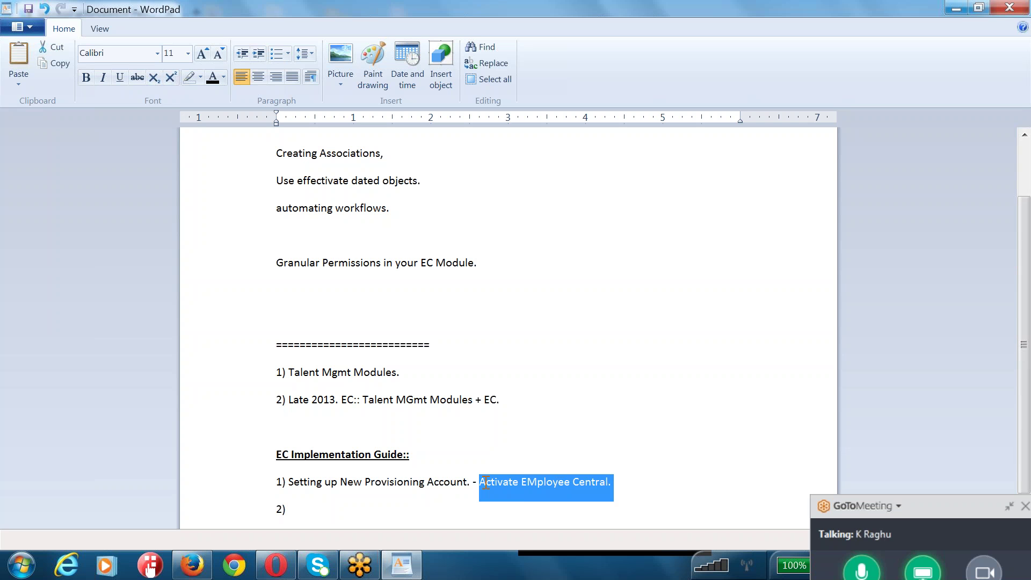
click(427, 483)
- Write step 2 about creating a Super Admin in your Provisioning Account, then start item 3)
click(430, 506)
text(Creati)
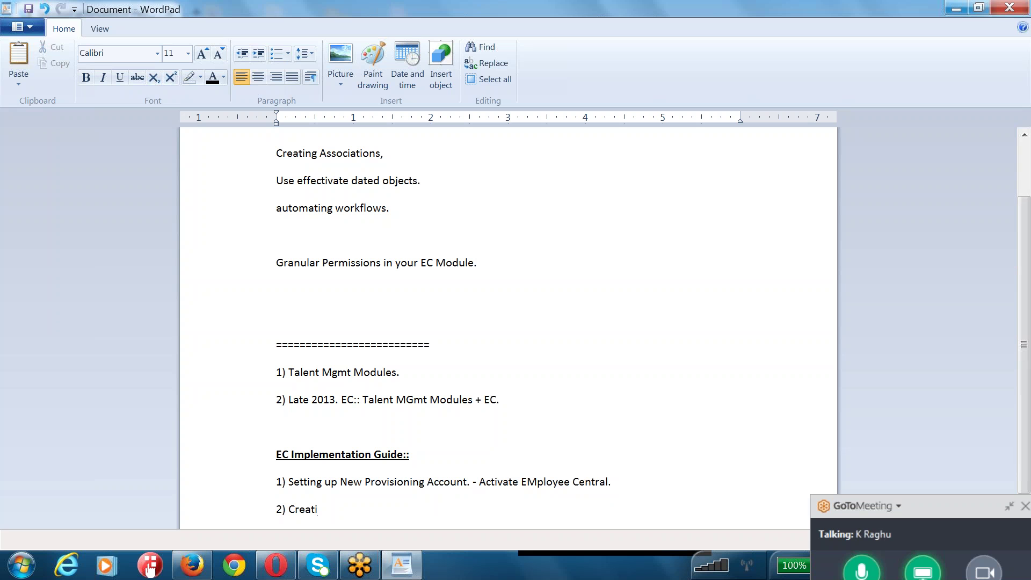
text(ng - Super Admin.)
key(Return)
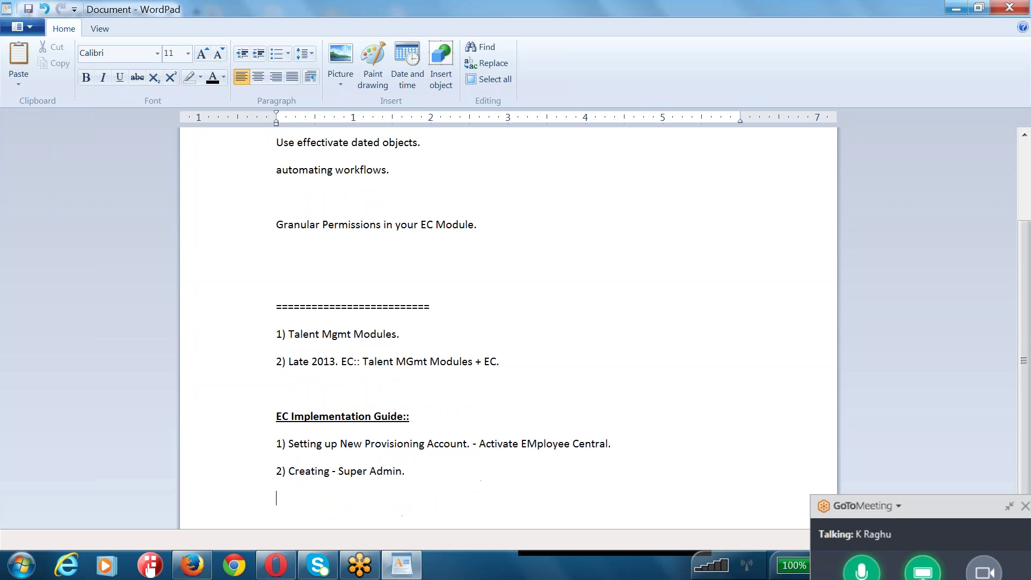
text(3))
key(BackSpace)
text(in your P)
key(shift+Down)
text(rii)
key(BackSpace)
key(BackSpace)
text(ovisioning Account.)
key(Return)
text(3))
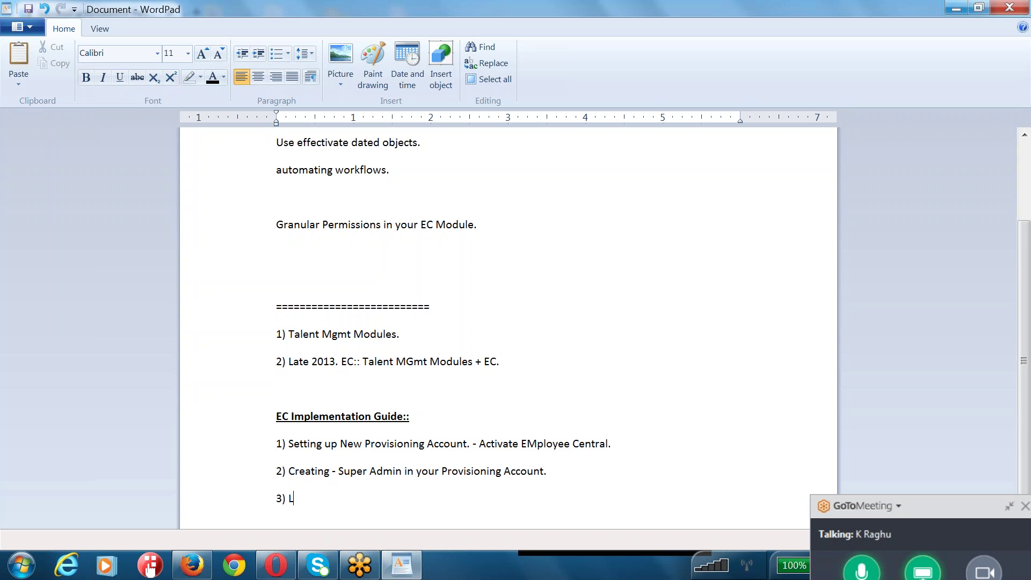
- Type step 3 'Defining your corporate Data Model.' and highlight 'corporate Data Model.'
text(Defining your corporate Data Model.)
key(Return)
text(4))
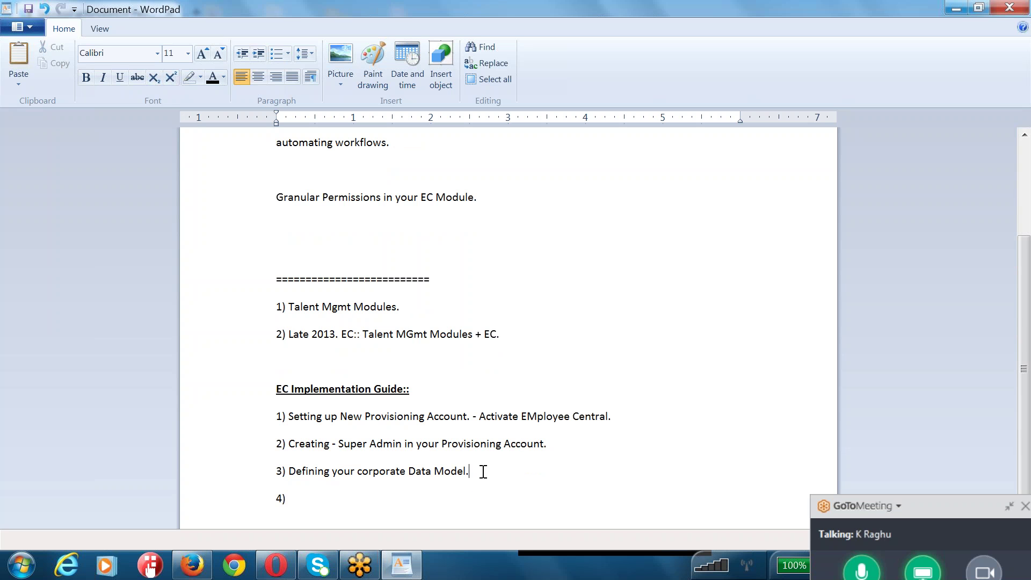
drag(470, 471, 374, 473)
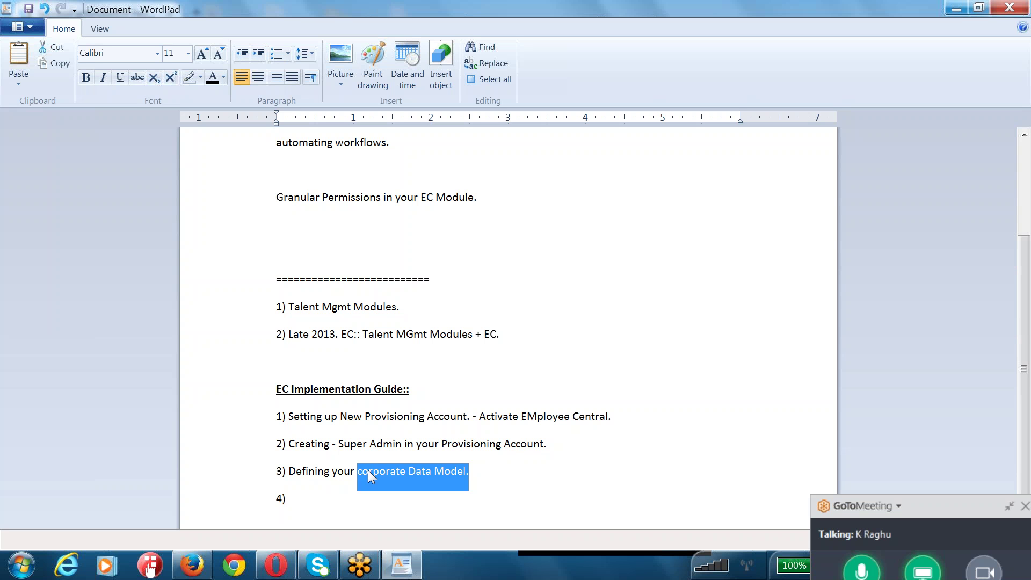
click(365, 502)
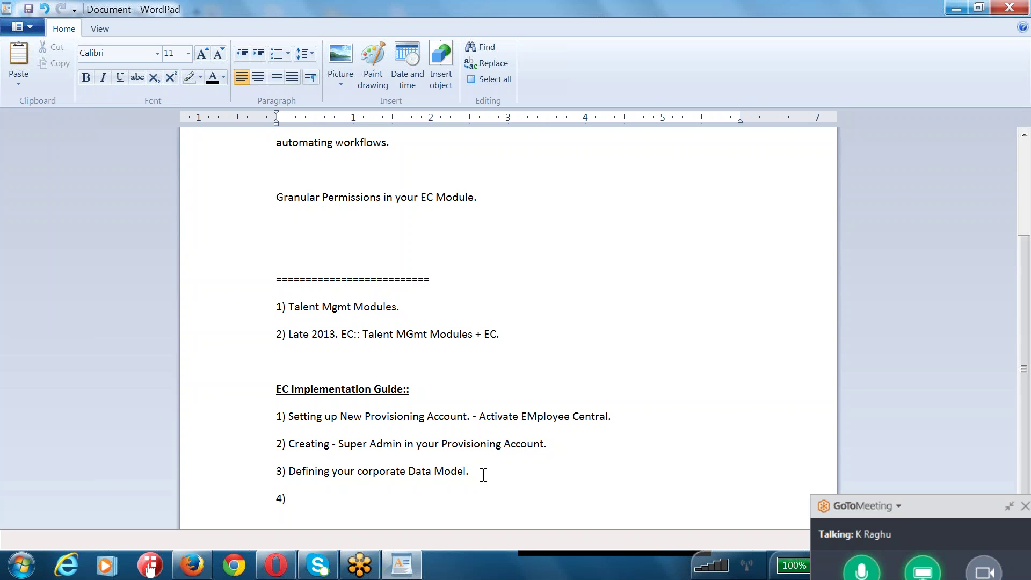
drag(454, 472, 388, 473)
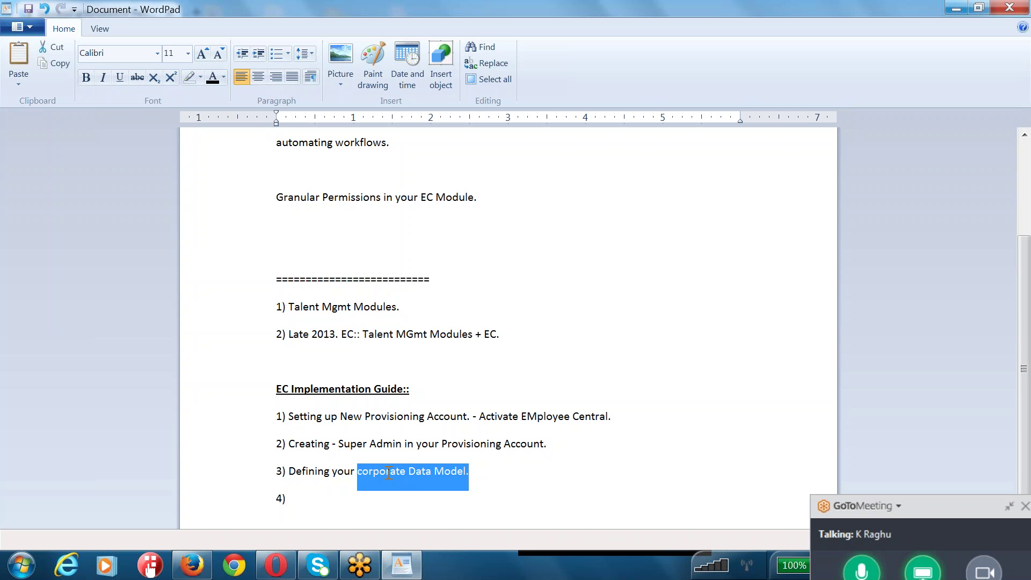
click(319, 492)
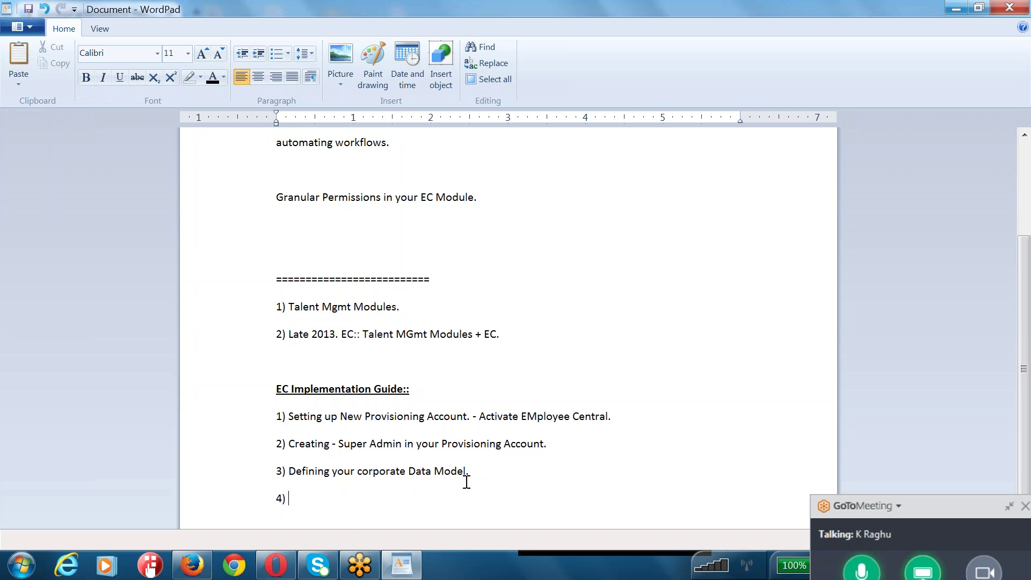
drag(469, 472, 376, 472)
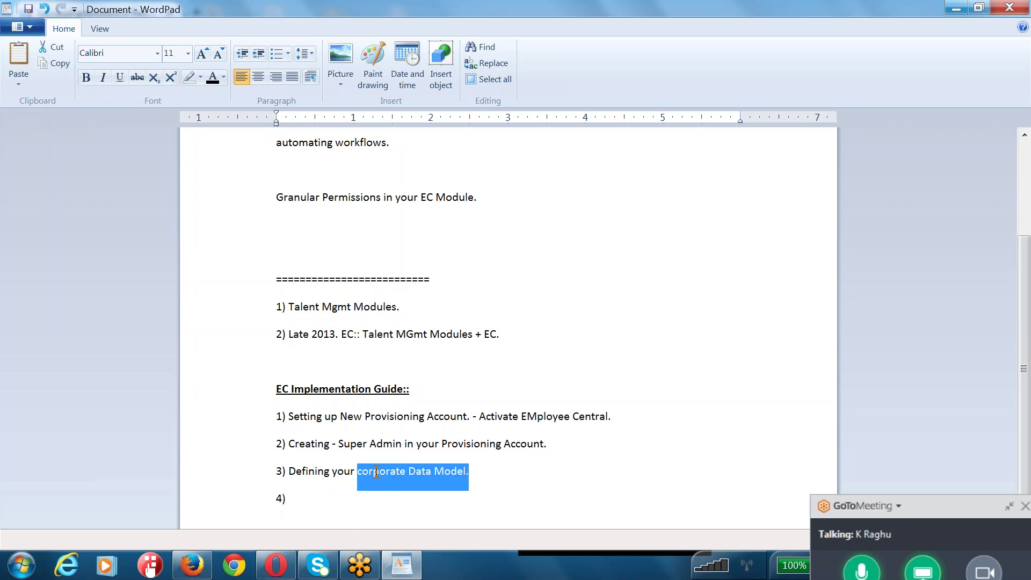
click(343, 497)
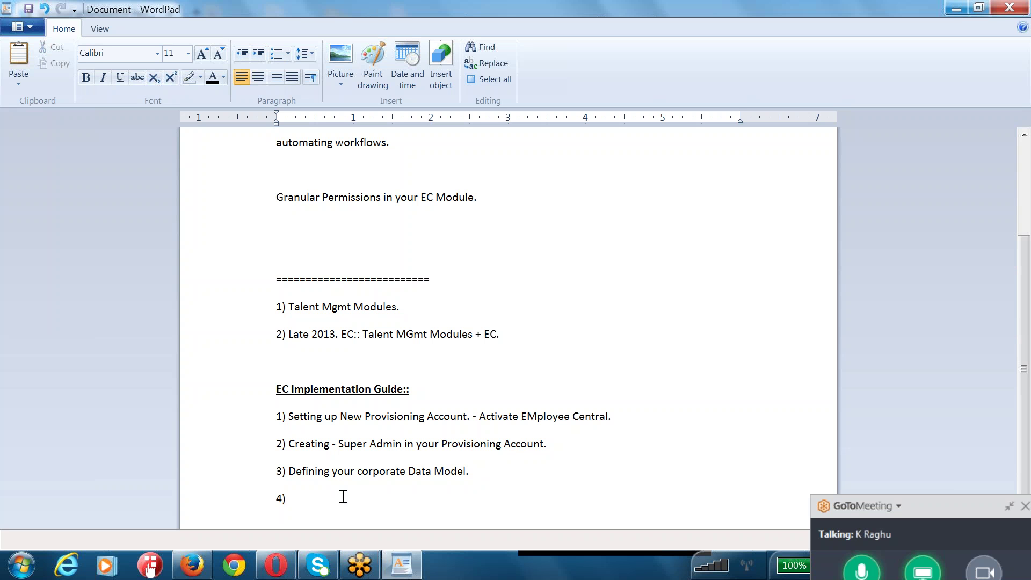
- Add step 4 'Succession DM' and start line 5)
text(Succession DM)
key(Return)
text(5))
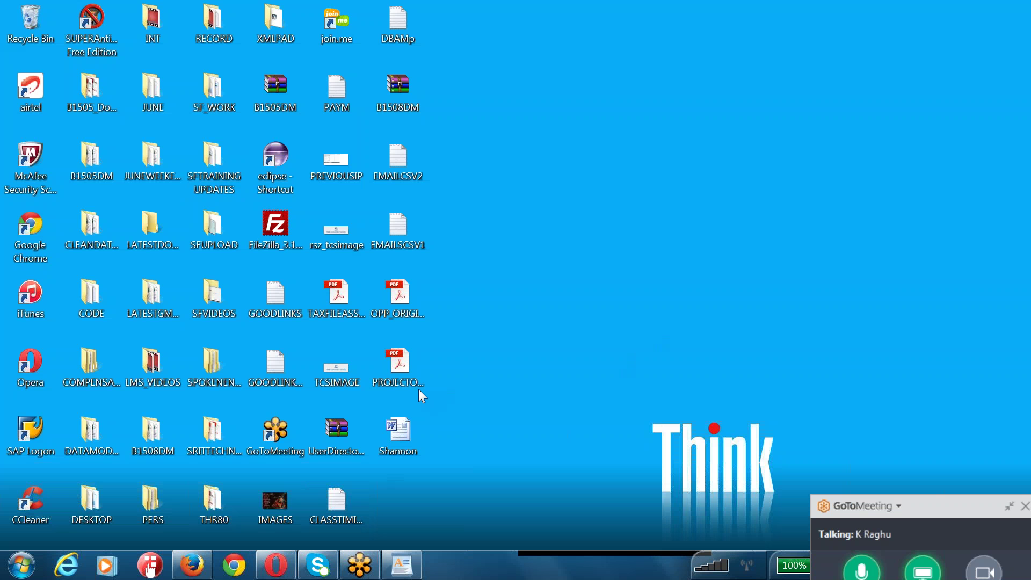
- Open the B1508DM folder from the desktop in Windows Explorer
click(405, 99)
click(385, 155)
click(151, 439)
double_click(150, 434)
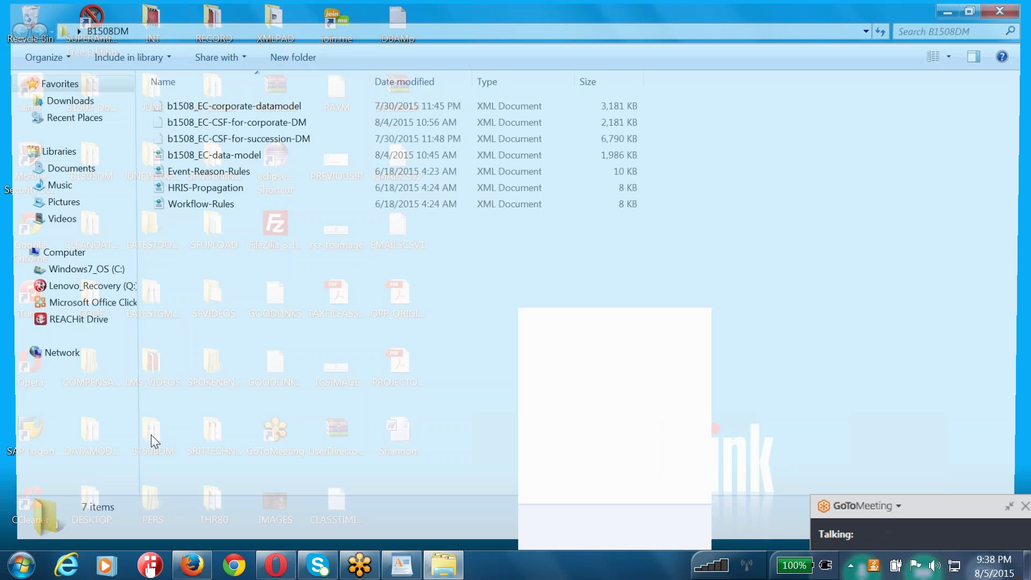
- Point out the Event-Reason-Rules, HRIS-Propagation and Workflow-Rules XML files
click(200, 172)
click(200, 188)
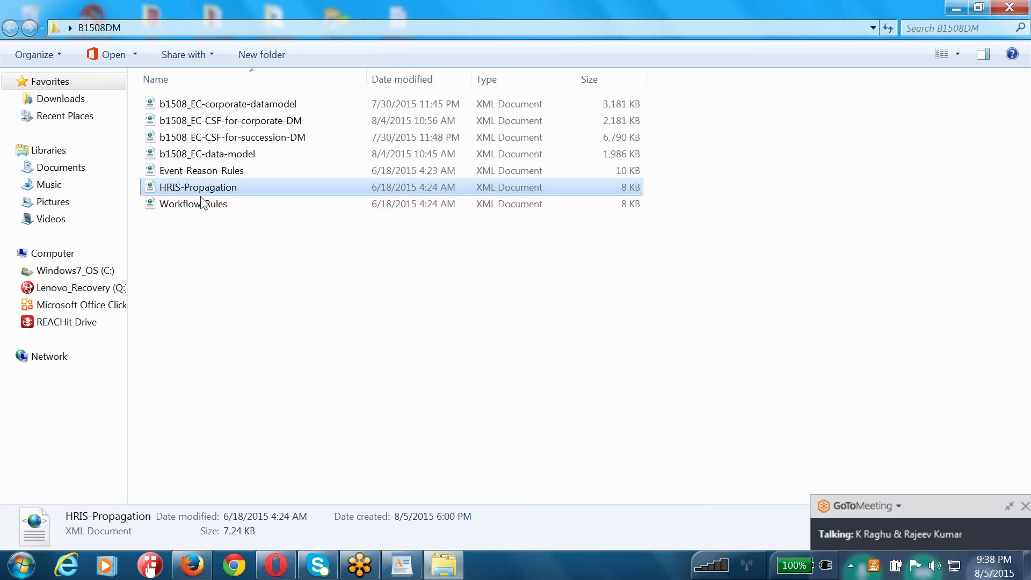
click(204, 203)
click(206, 176)
click(205, 188)
click(204, 206)
click(206, 171)
click(215, 189)
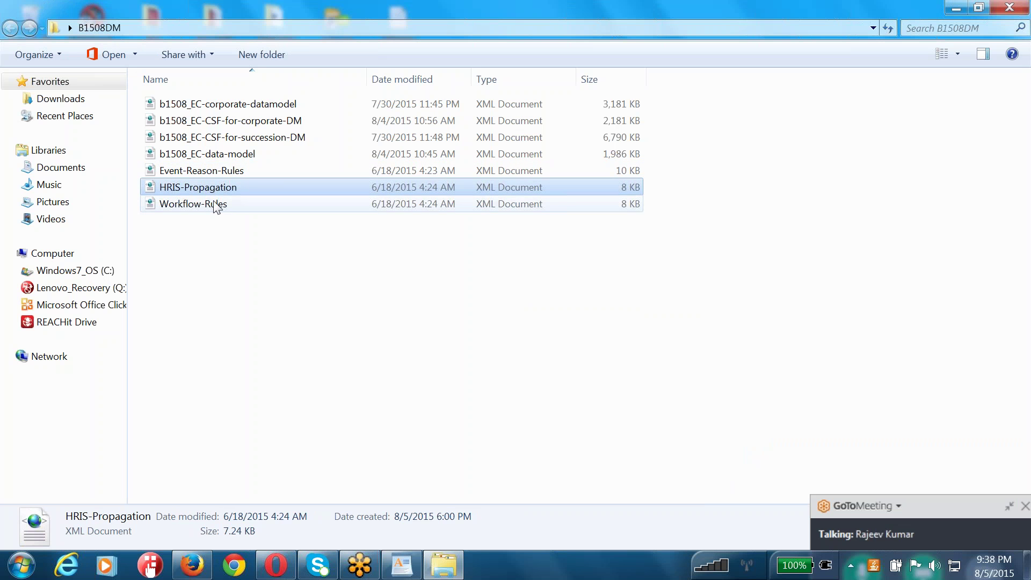
click(217, 204)
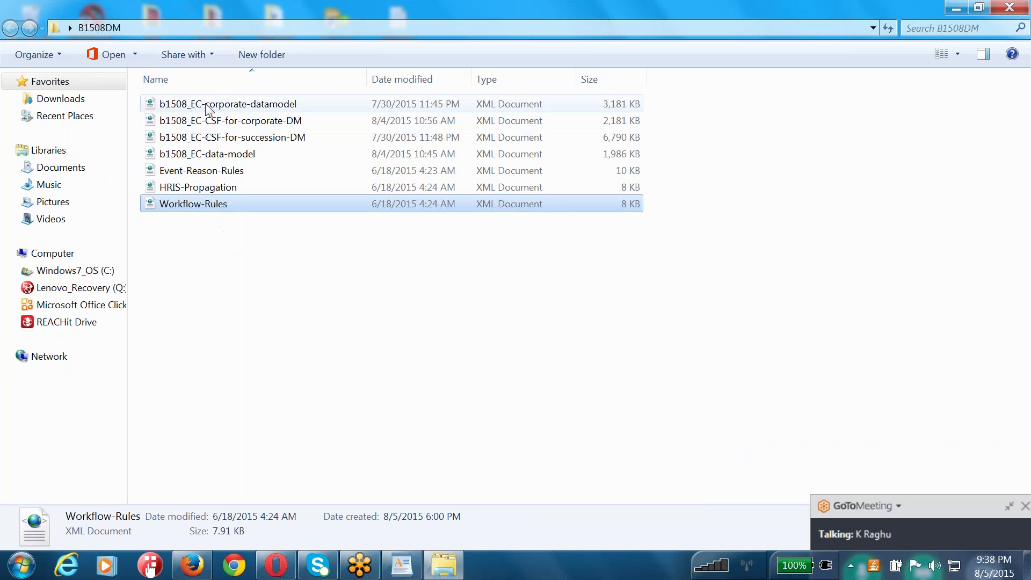
- Point out the EC data-model and CSF files, then select all seven files
click(233, 106)
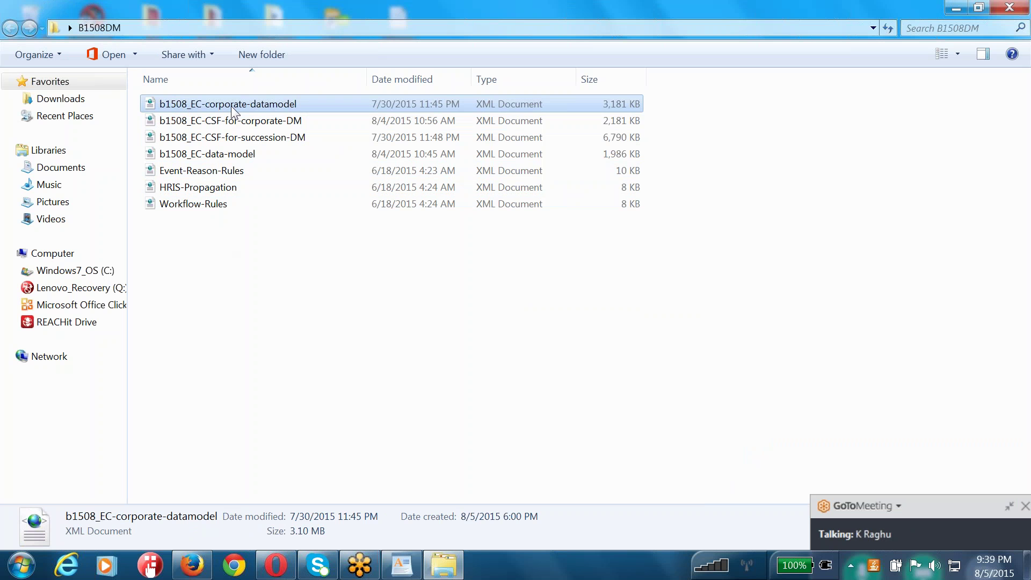
click(223, 156)
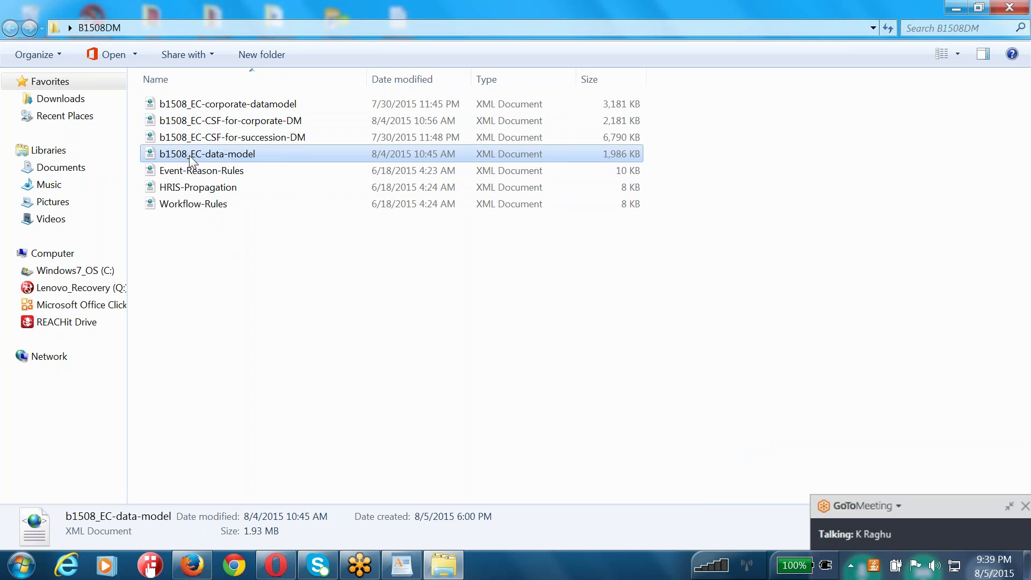
click(261, 125)
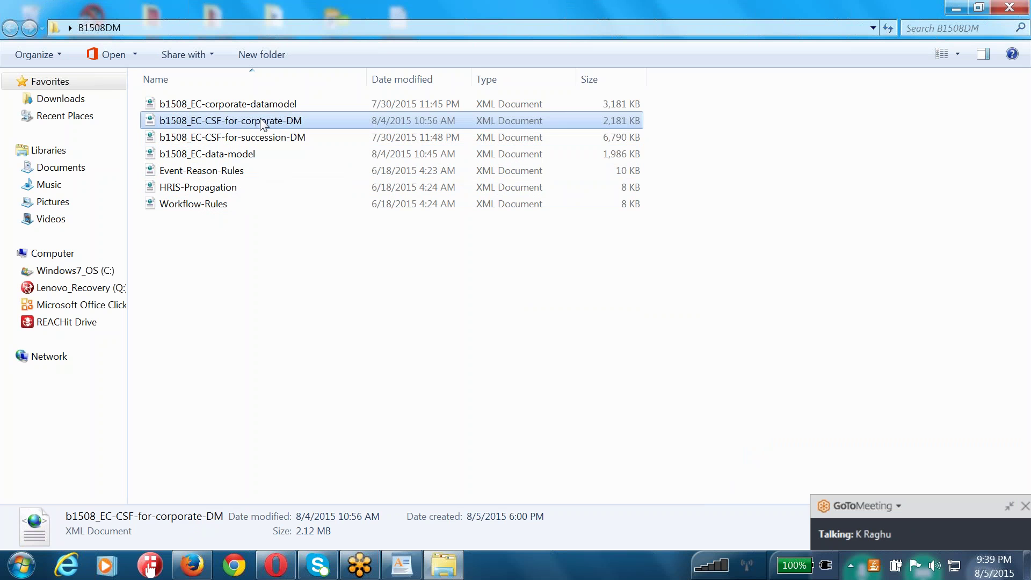
click(257, 141)
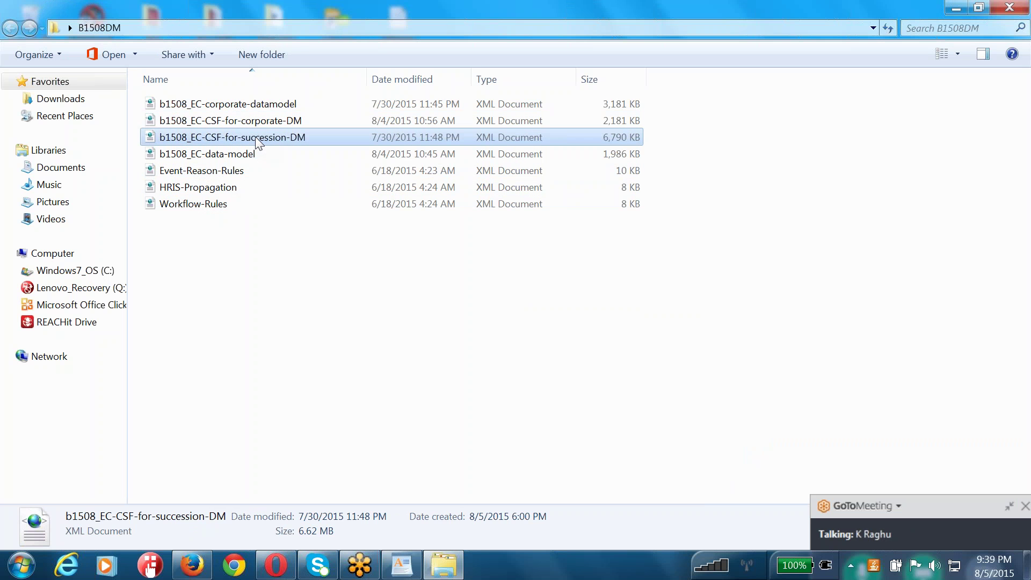
click(211, 208)
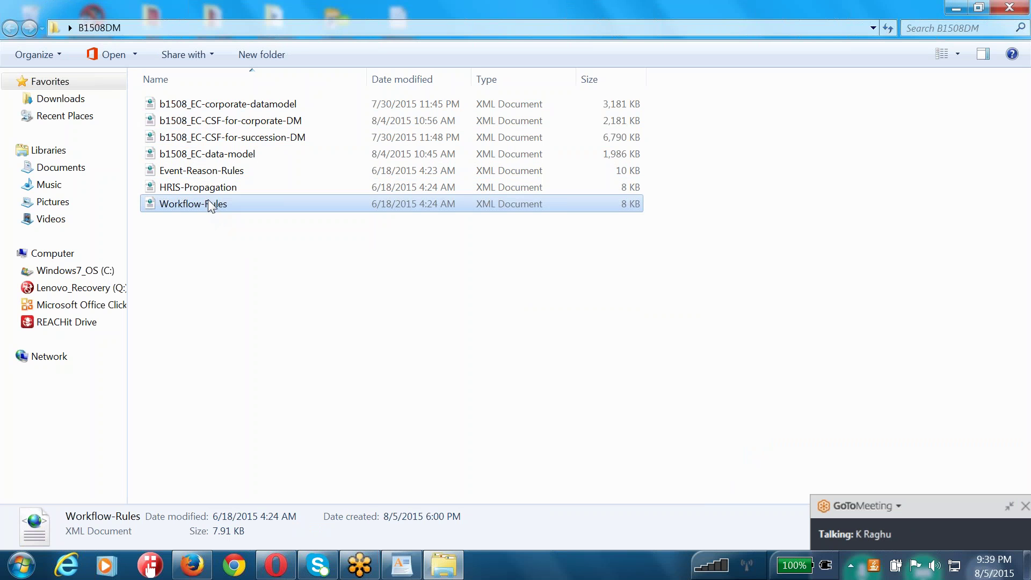
click(211, 193)
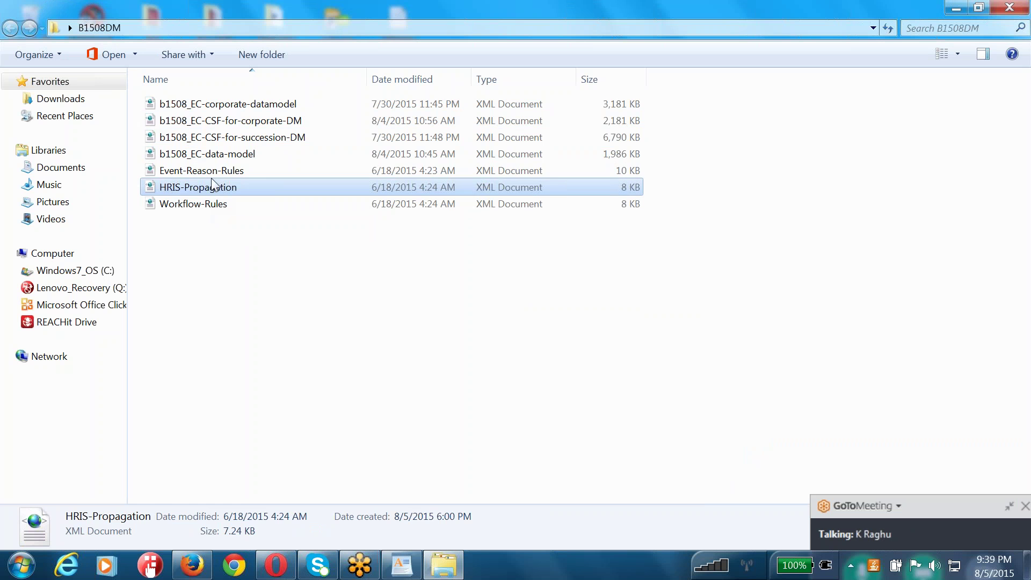
click(214, 176)
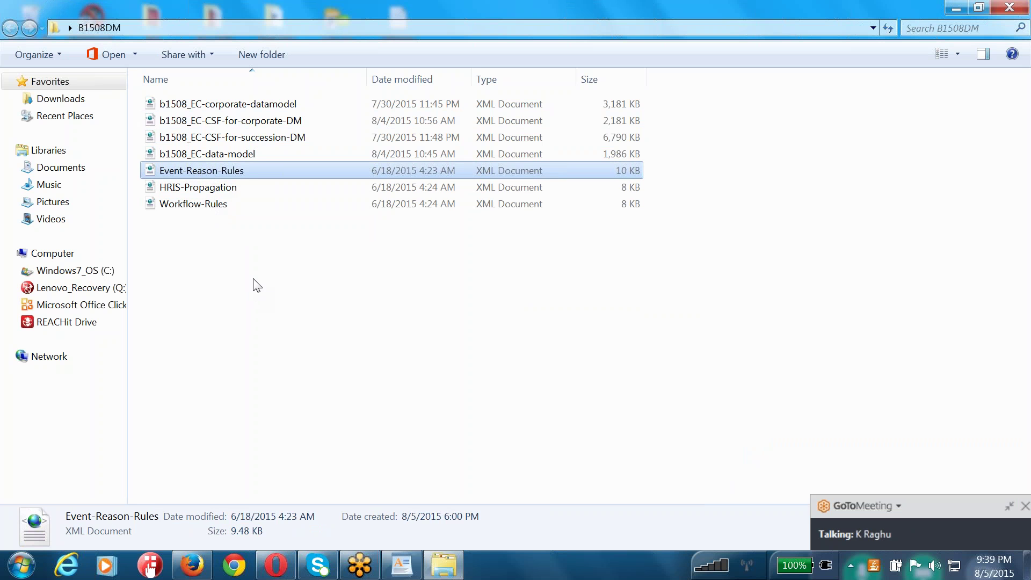
drag(269, 268, 199, 100)
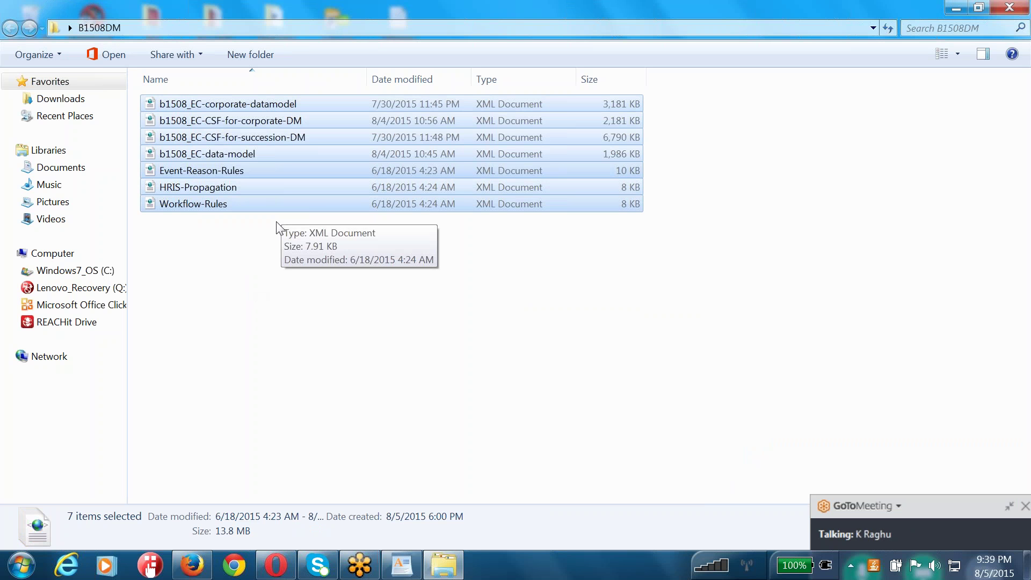
click(258, 320)
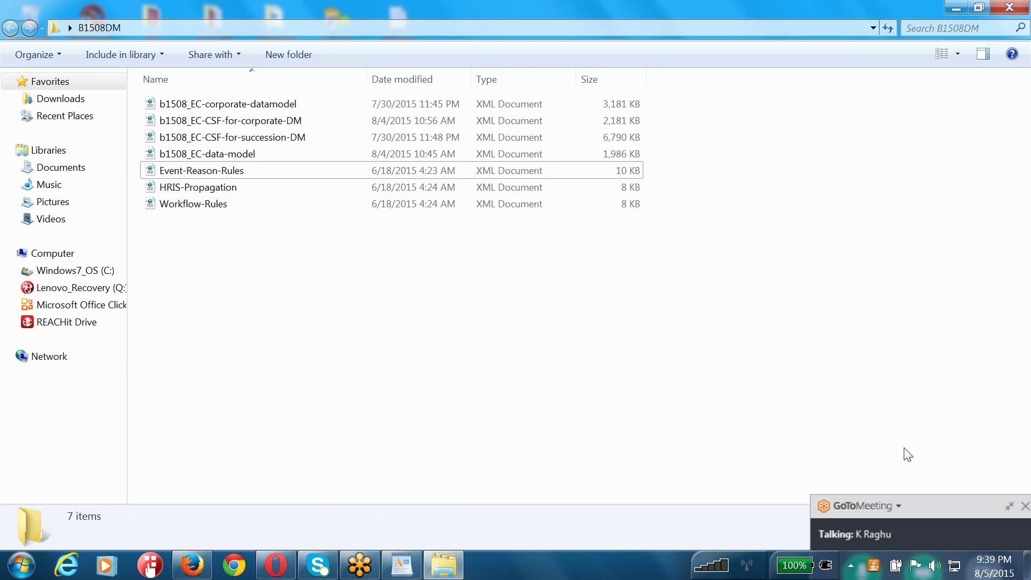
- Add step 5 'Country SPeciifc COrporate DM' and step 6 'Country SPecific Succession DM' in WordPad
mouse_move(204, 569)
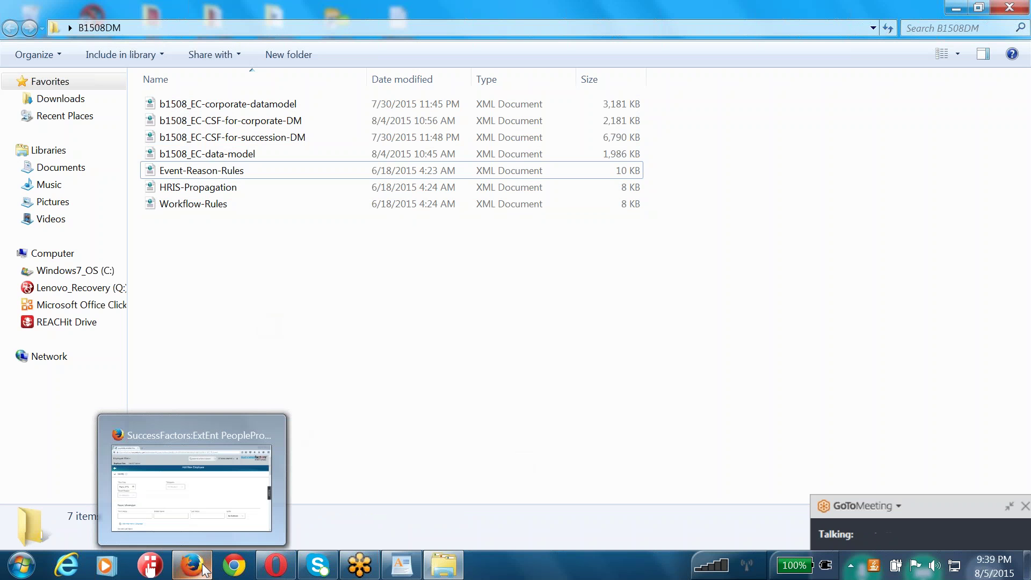
click(204, 569)
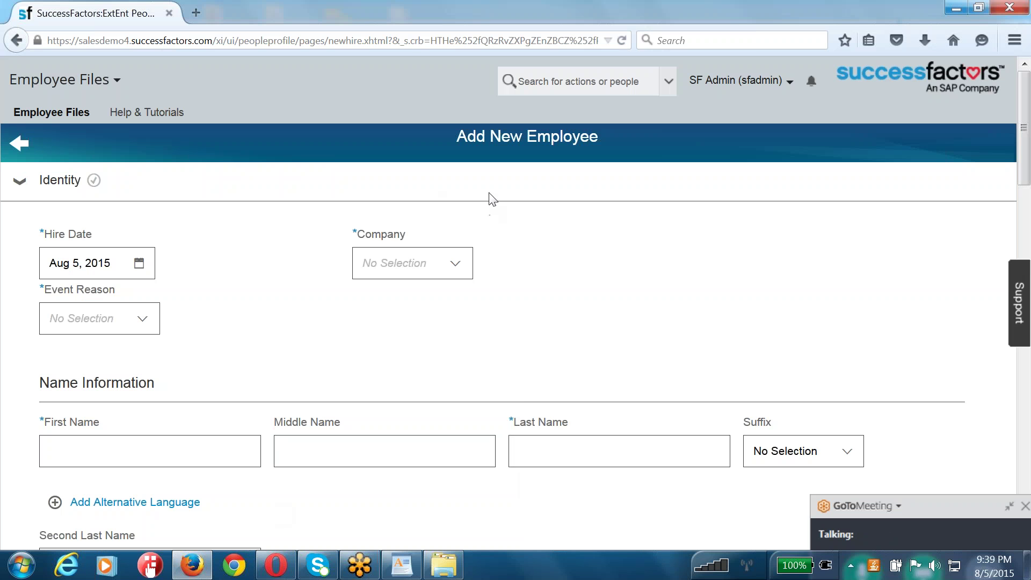
click(412, 568)
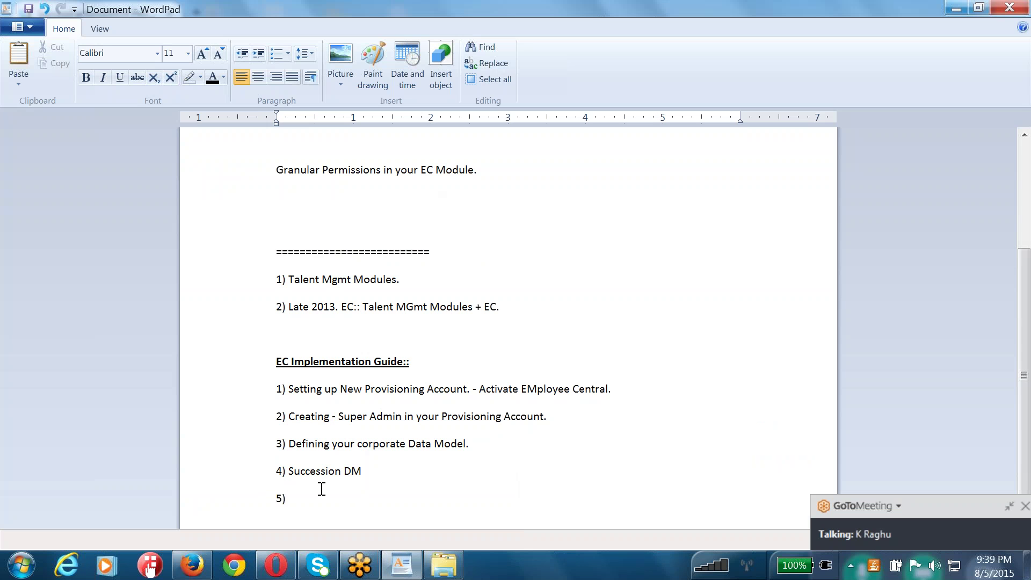
text(Country SPeciifc COrpor)
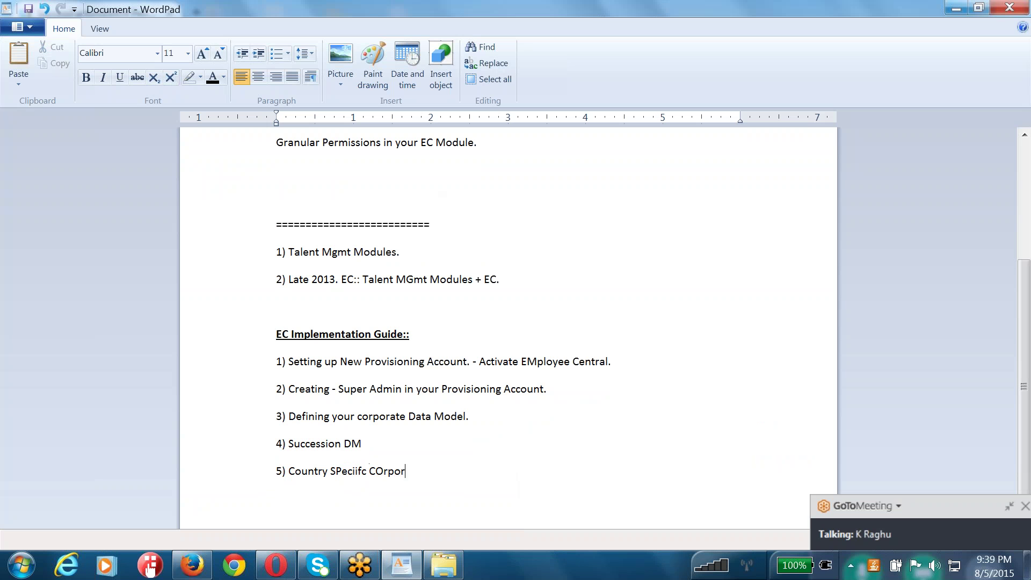
text(ate DM)
key(Return)
text(6) Country SPe)
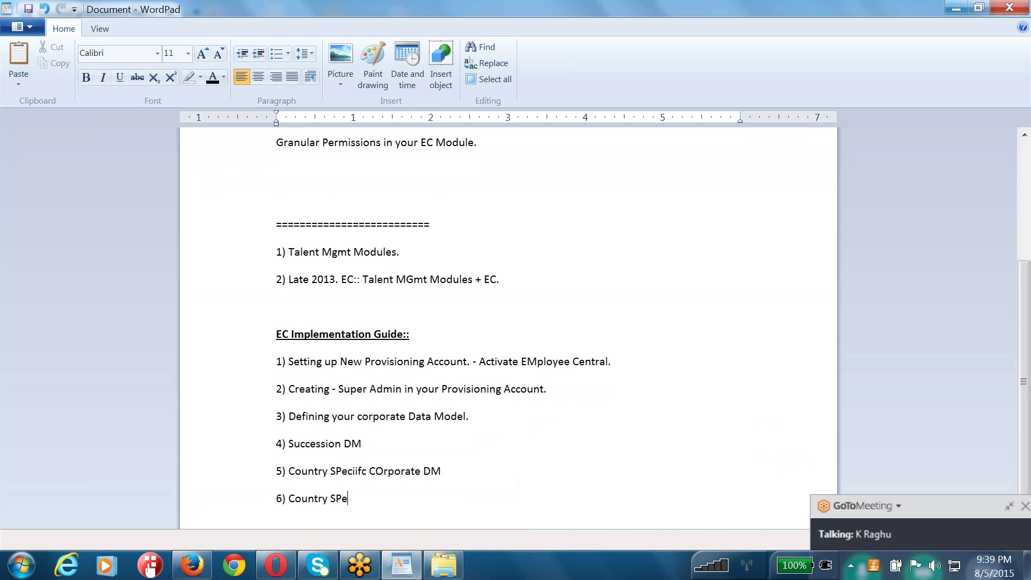
text(cific Succession DM)
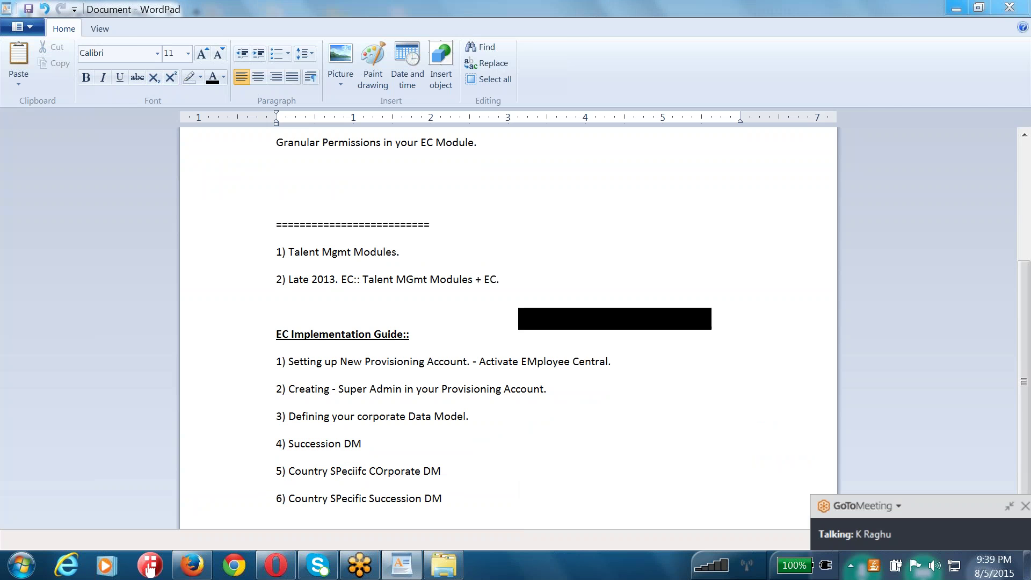
key(alt+Tab)
scroll(294, 322, down, 2)
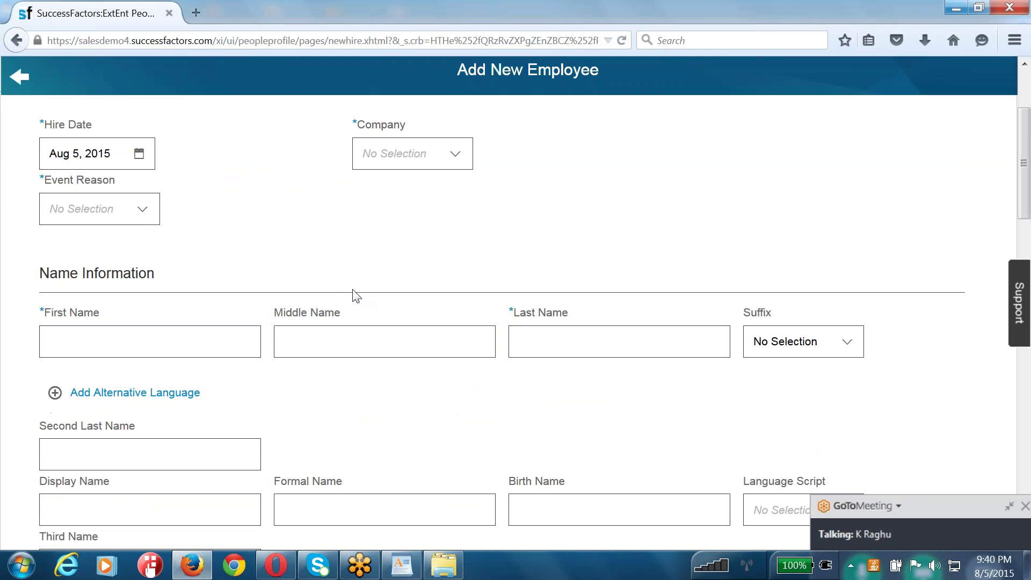
- Set the national ID country to United States with Social Security Number as card type
scroll(347, 421, down, 5)
scroll(145, 387, down, 3)
scroll(105, 327, down, 4)
drag(58, 304, 191, 312)
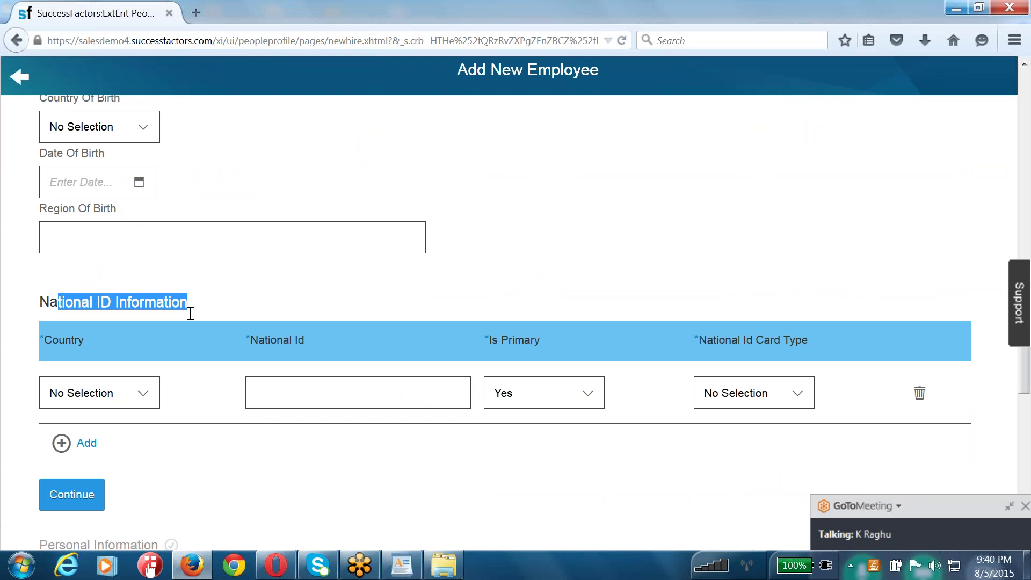
click(143, 395)
text(un)
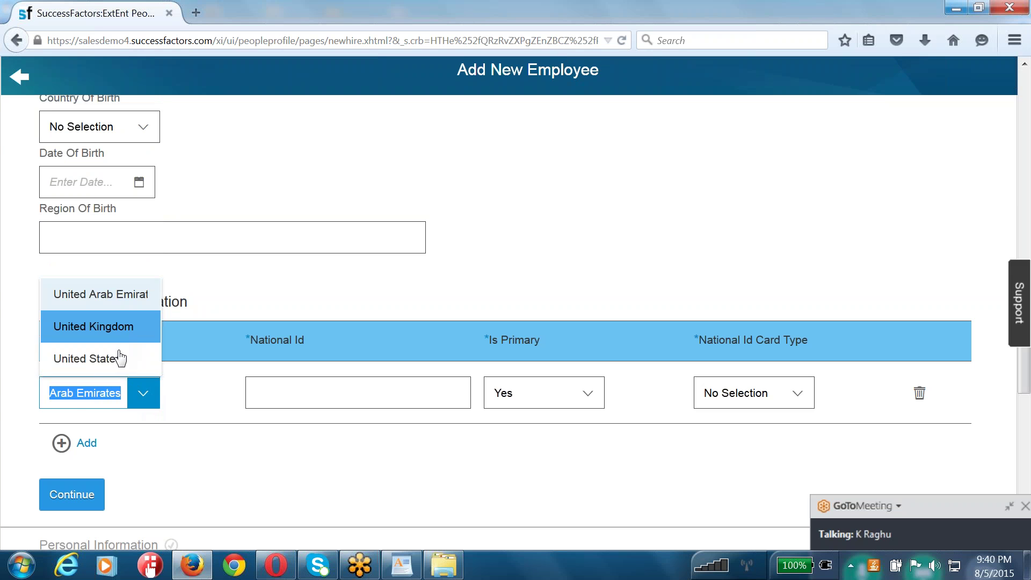
click(122, 354)
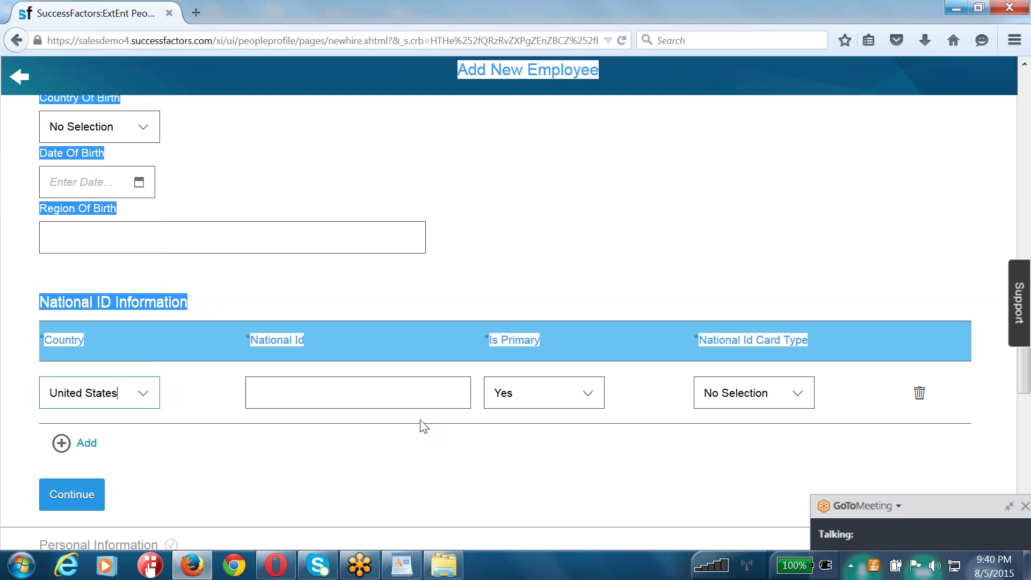
click(387, 399)
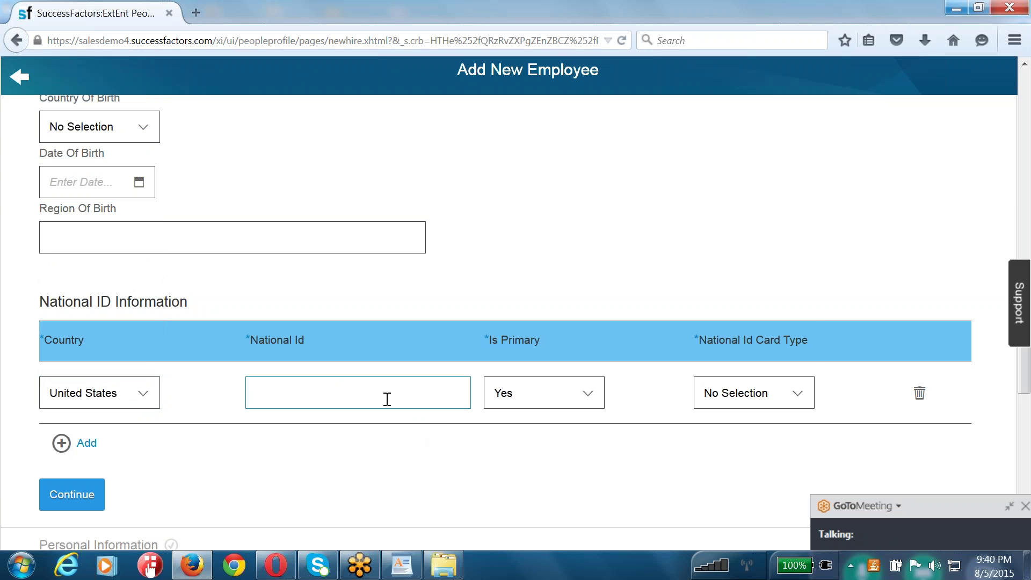
click(796, 397)
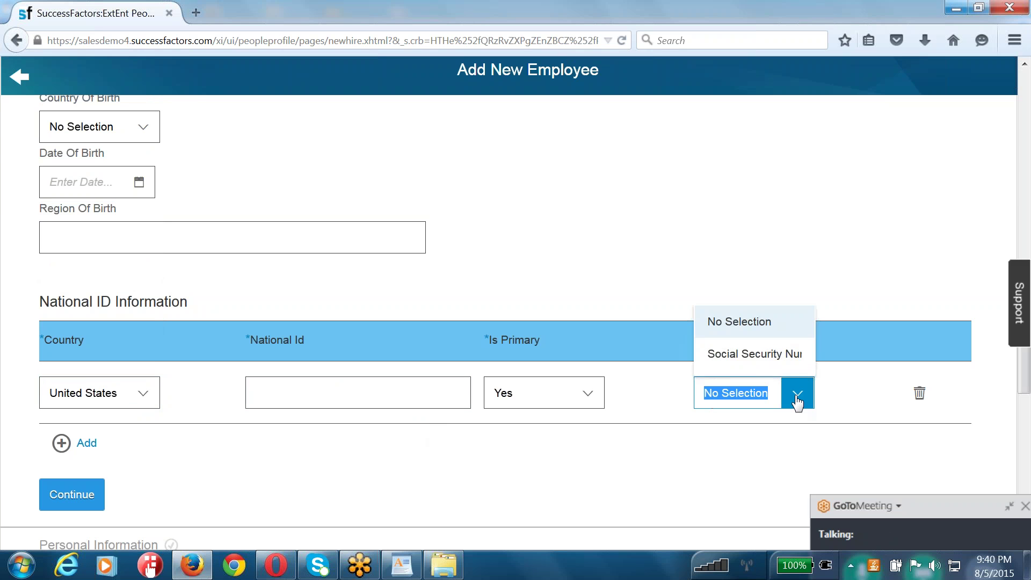
click(759, 365)
- Change the national ID country to India with Permanent Account Number as card type
click(83, 393)
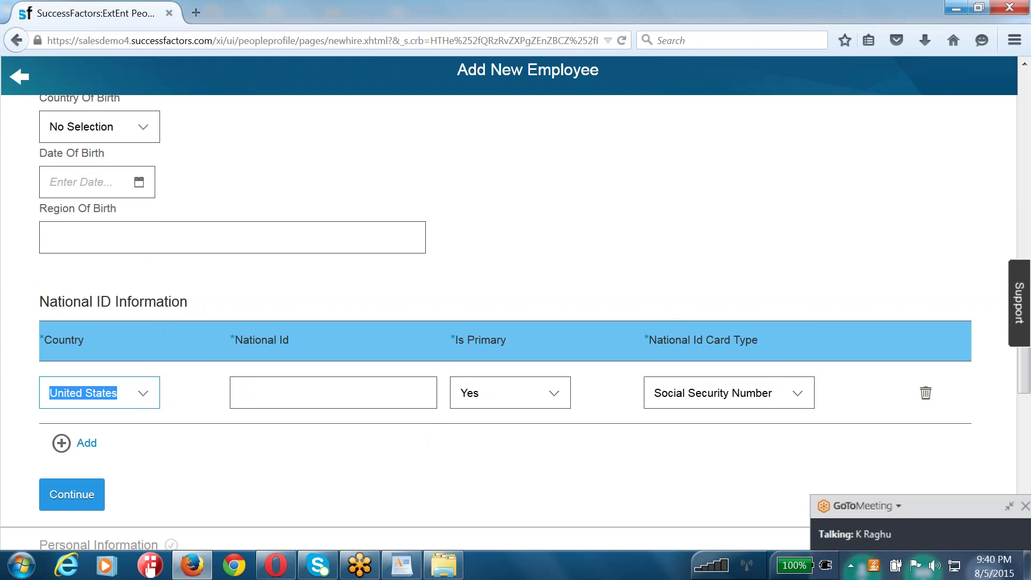
text(India)
key(Return)
click(797, 393)
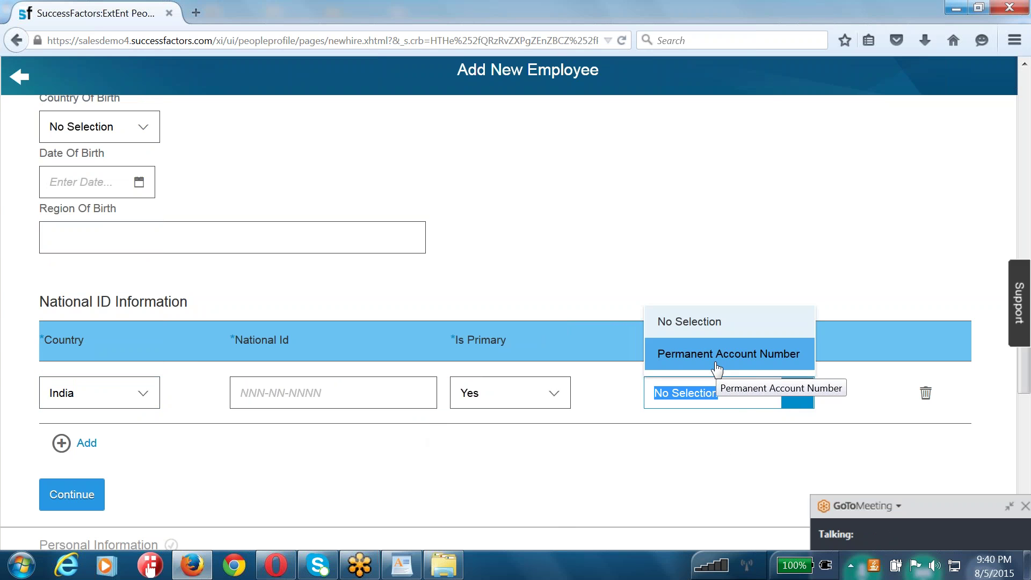
click(716, 367)
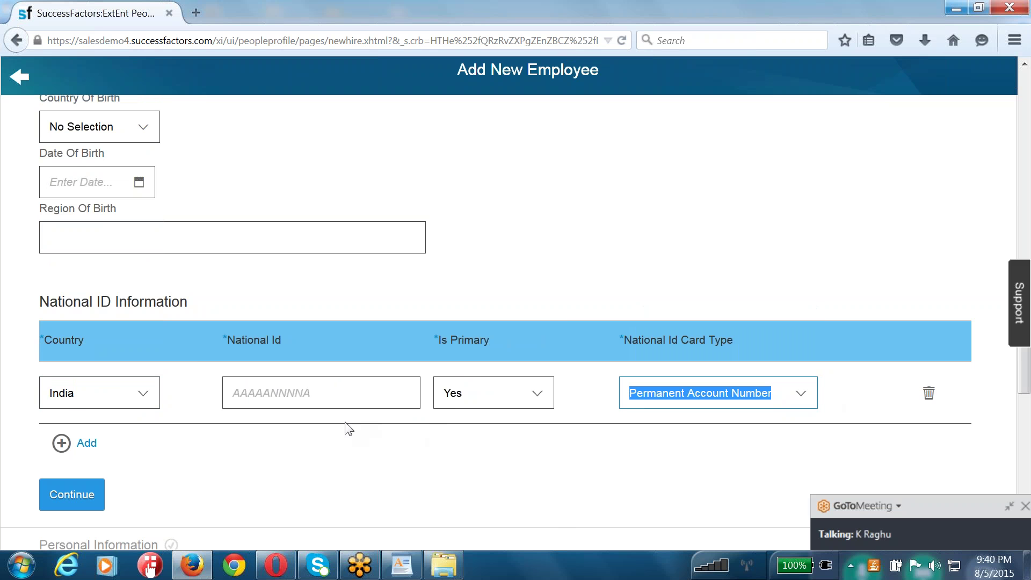
scroll(346, 427, down, 2)
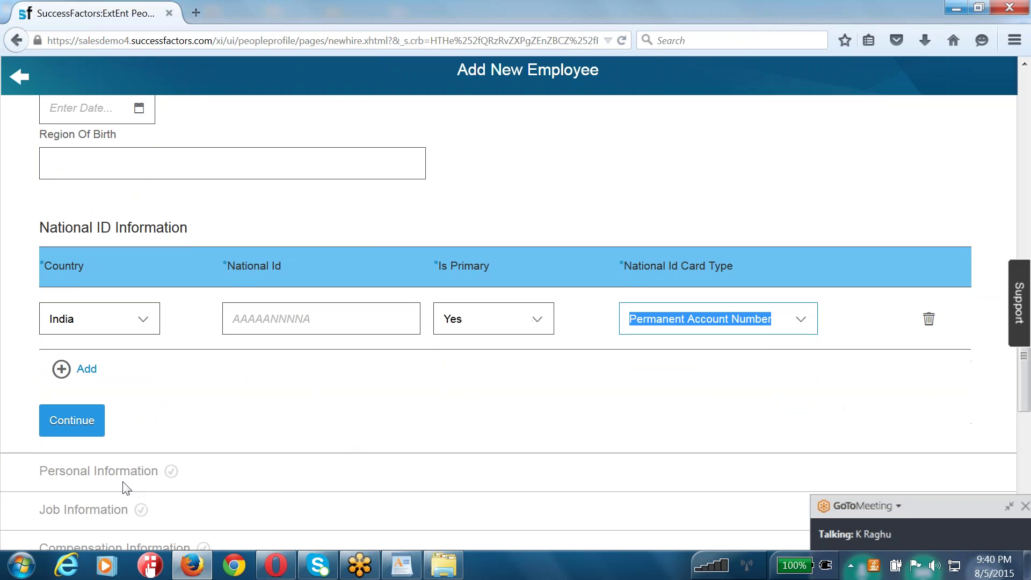
scroll(102, 487, up, 10)
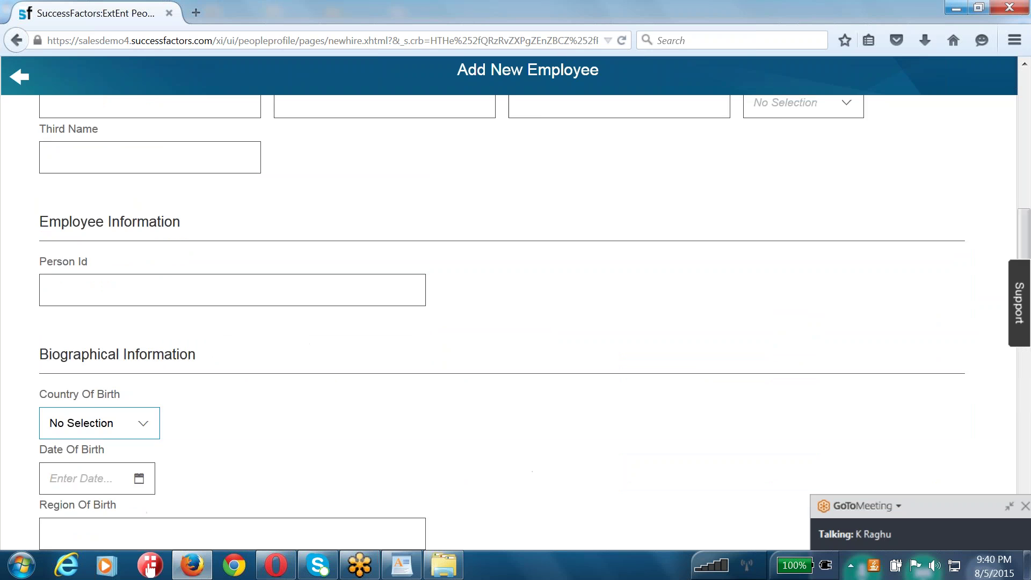
- Set the new hire's company to Ace USA (ACE_USA)
scroll(198, 306, up, 4)
click(198, 306)
click(453, 124)
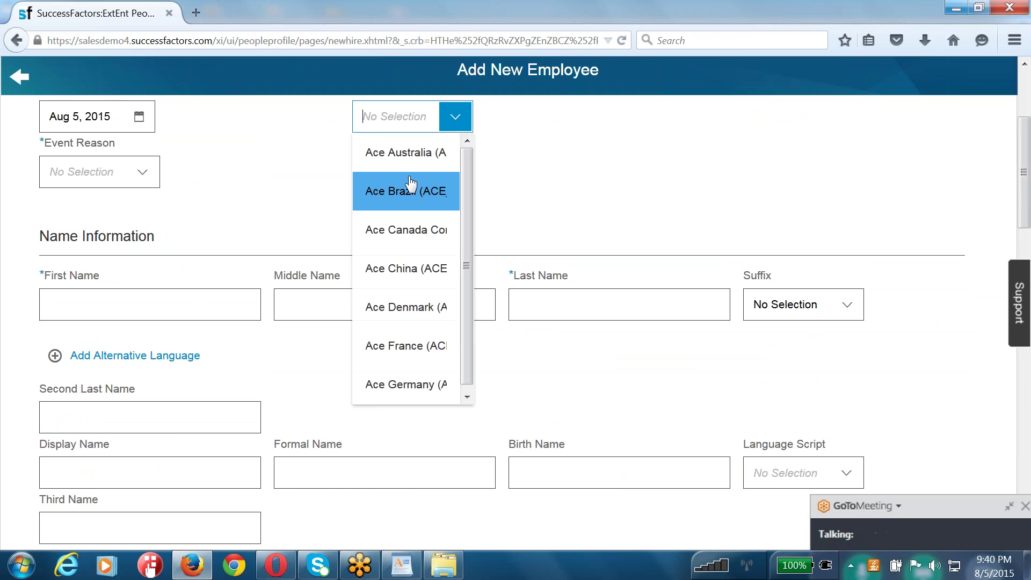
text(ace_USA)
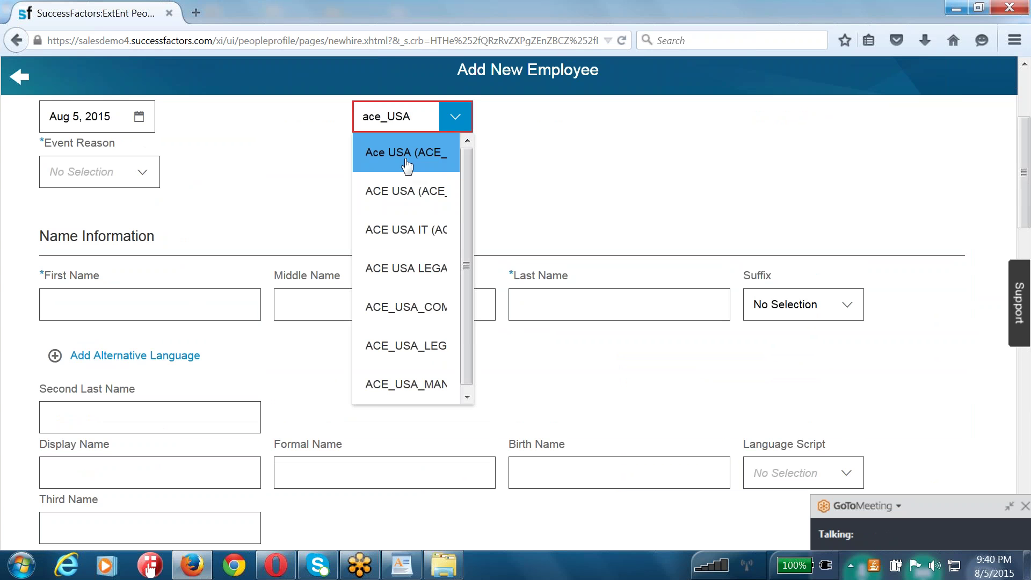
click(400, 170)
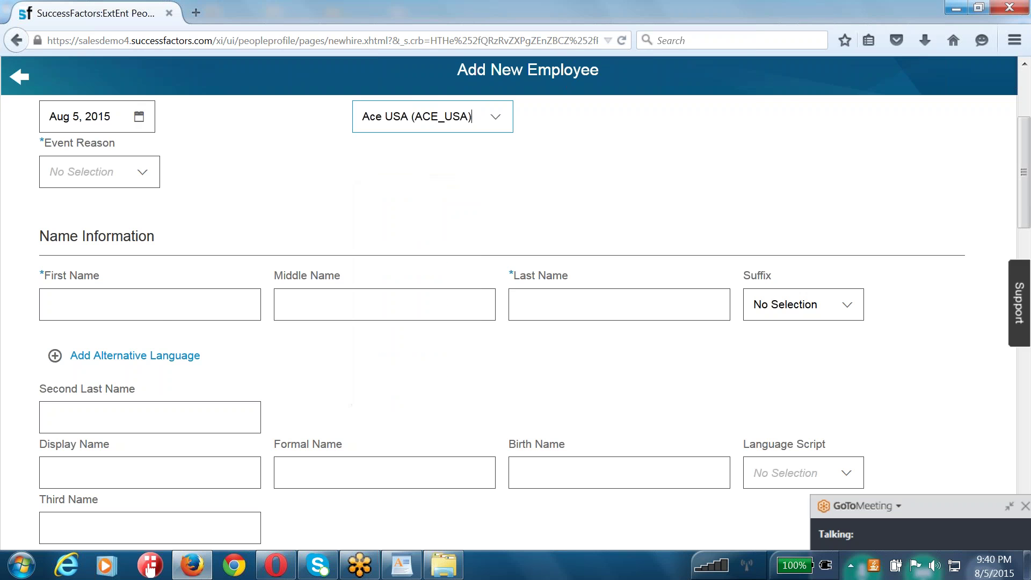
- Set the event reason to New Hire (HIRNEW)
click(143, 177)
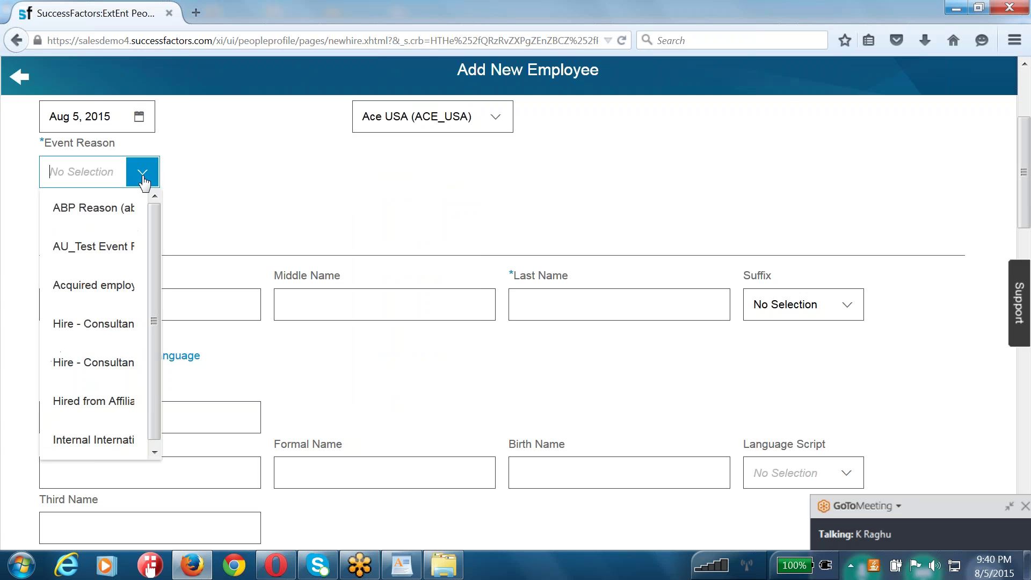
text(new)
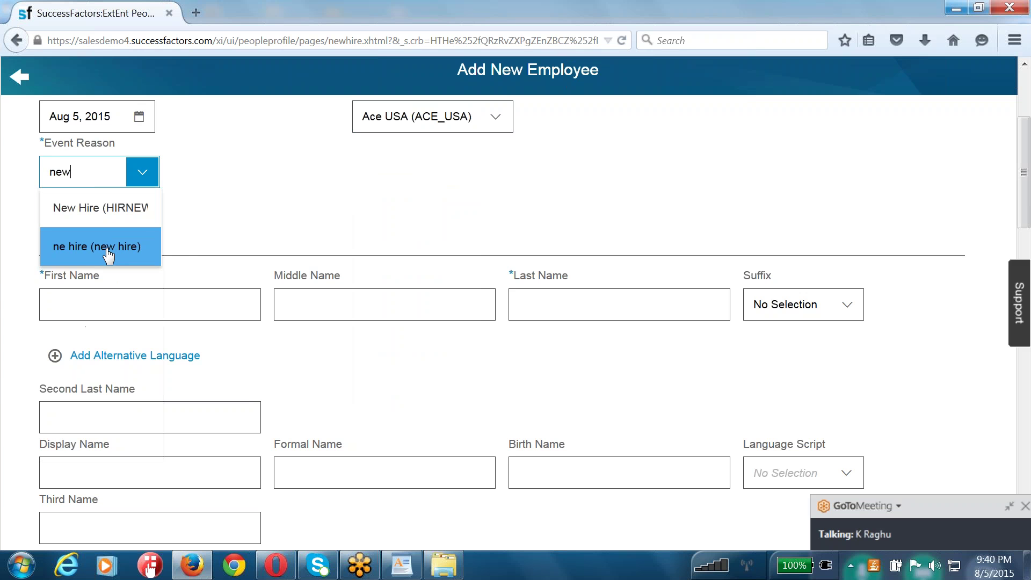
click(107, 210)
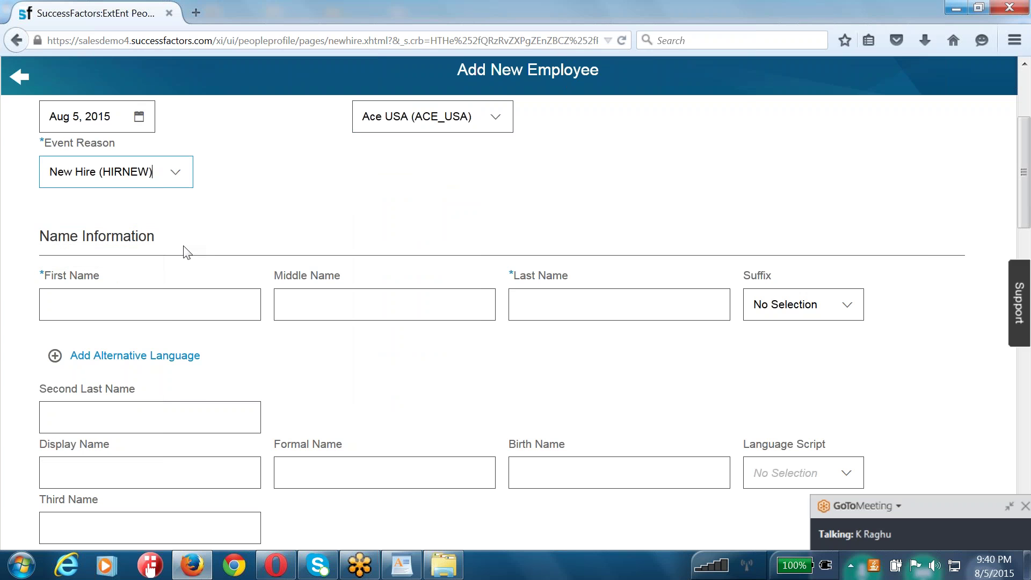
click(122, 308)
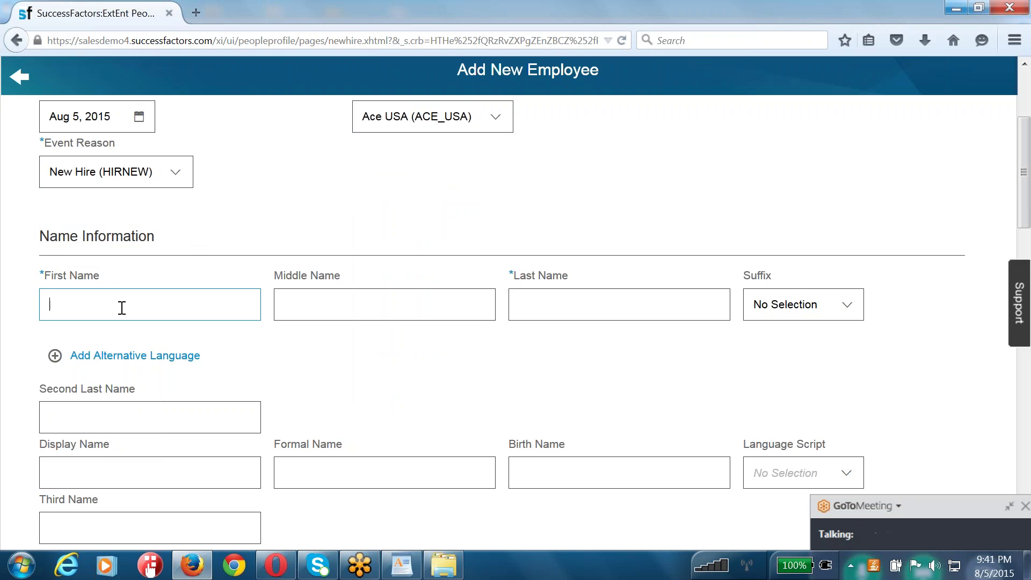
- Enter the new hire's first and last name in the name fields
text(Paresh)
key(Tab)
key(Tab)
key(Caps_Lock)
text(g)
key(BackSpace)
double_click(122, 308)
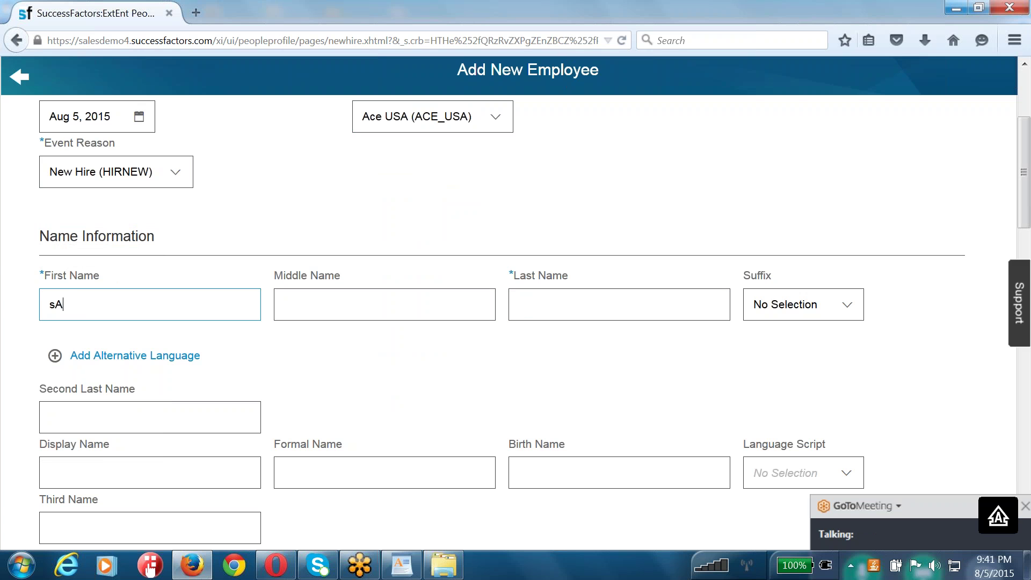
key(Tab)
key(Tab)
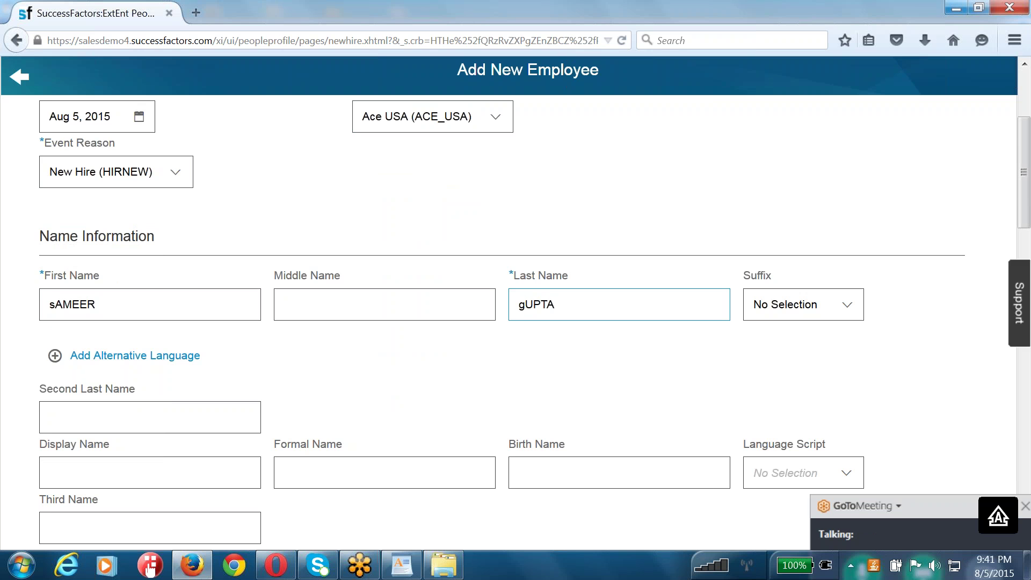
scroll(122, 338, down, 2)
click(121, 343)
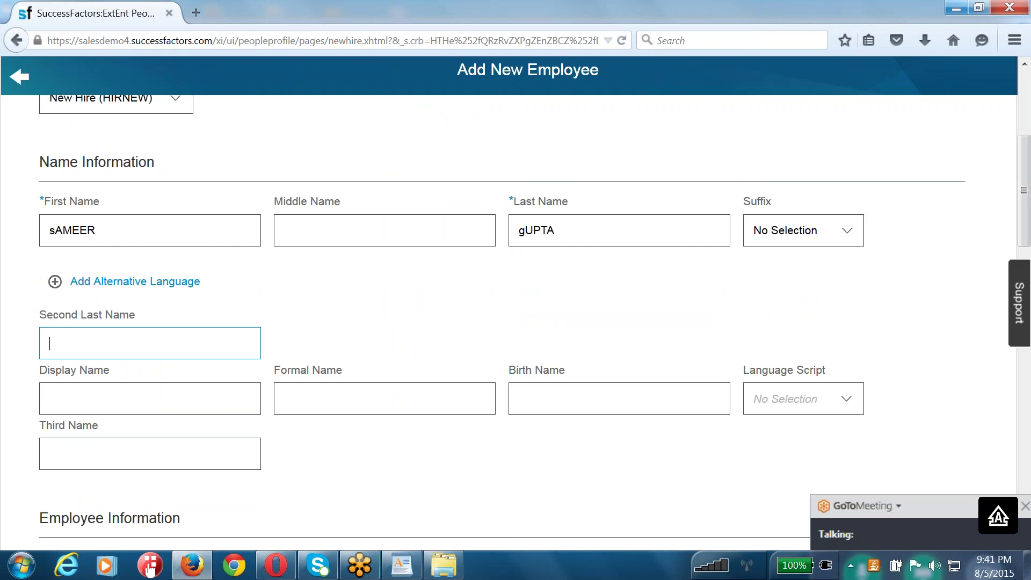
key(Tab)
key(Tab)
key(Tab)
scroll(534, 322, down, 2)
key(Tab)
key(Tab)
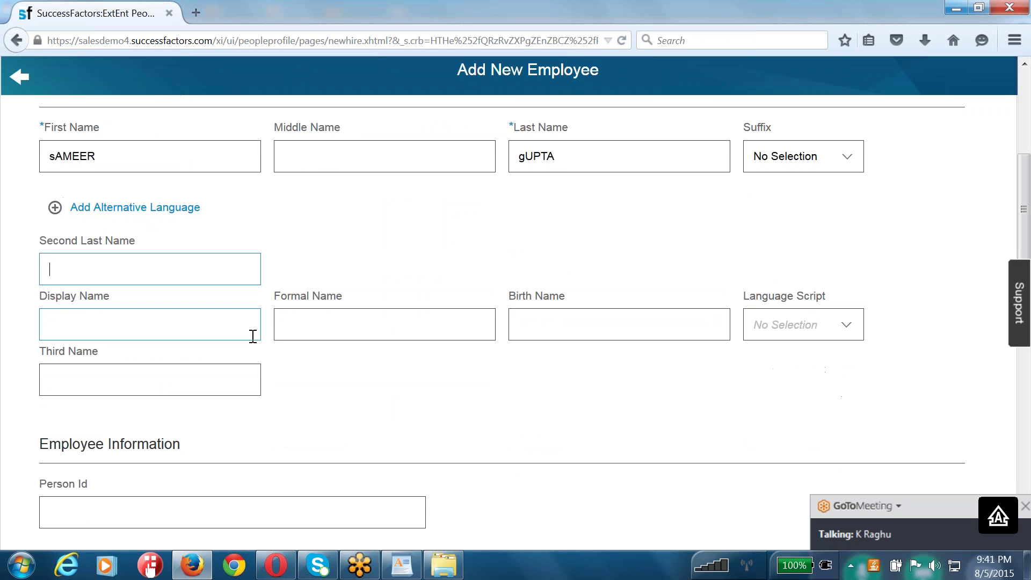
- Enter a Permanent Account Number in AAAAANNNNA format in the National Id field
scroll(516, 322, down, 9)
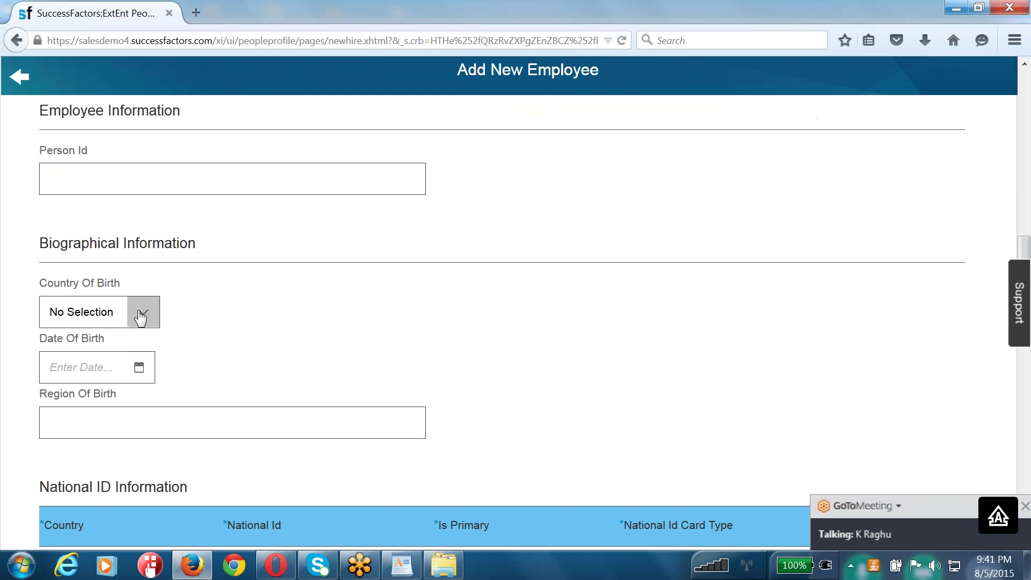
scroll(172, 368, down, 4)
scroll(174, 369, down, 2)
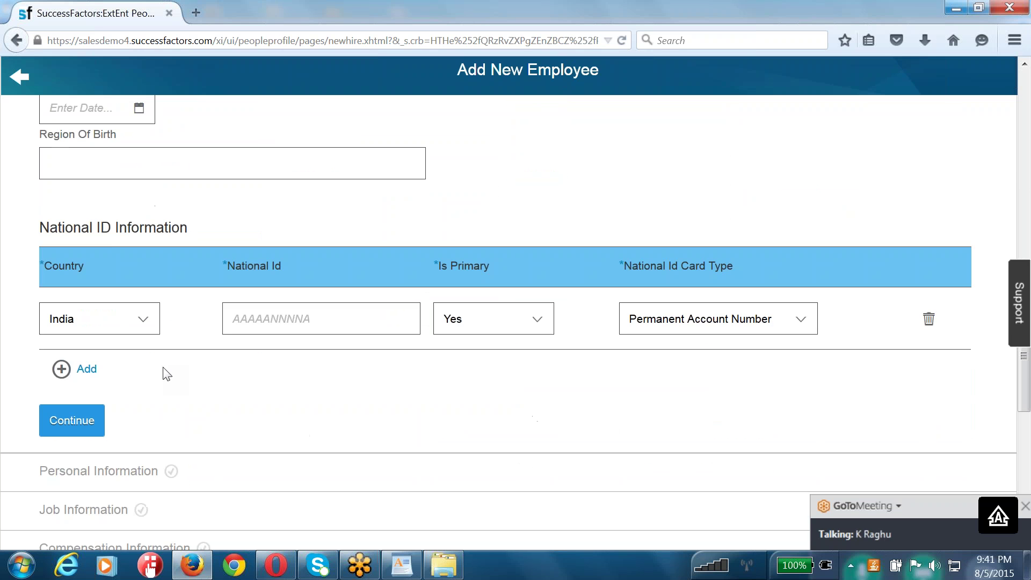
click(324, 322)
text(a)
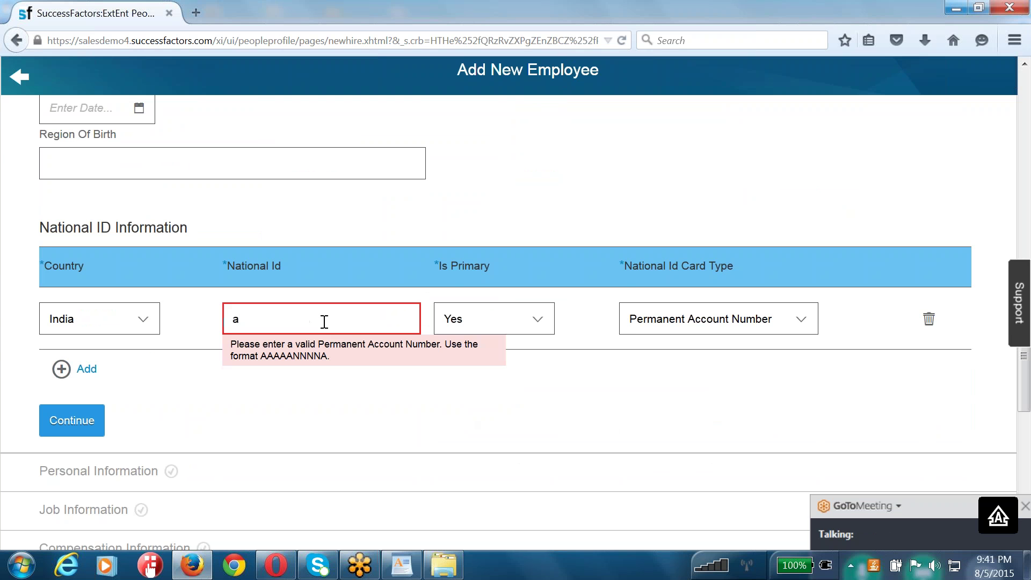
key(BackSpace)
text(AB)
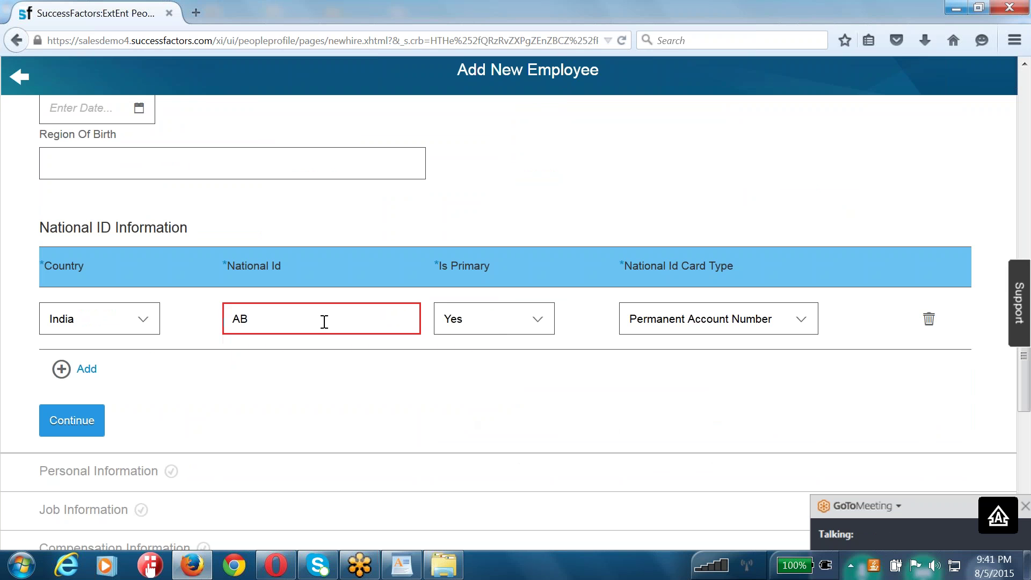
text(CDE)
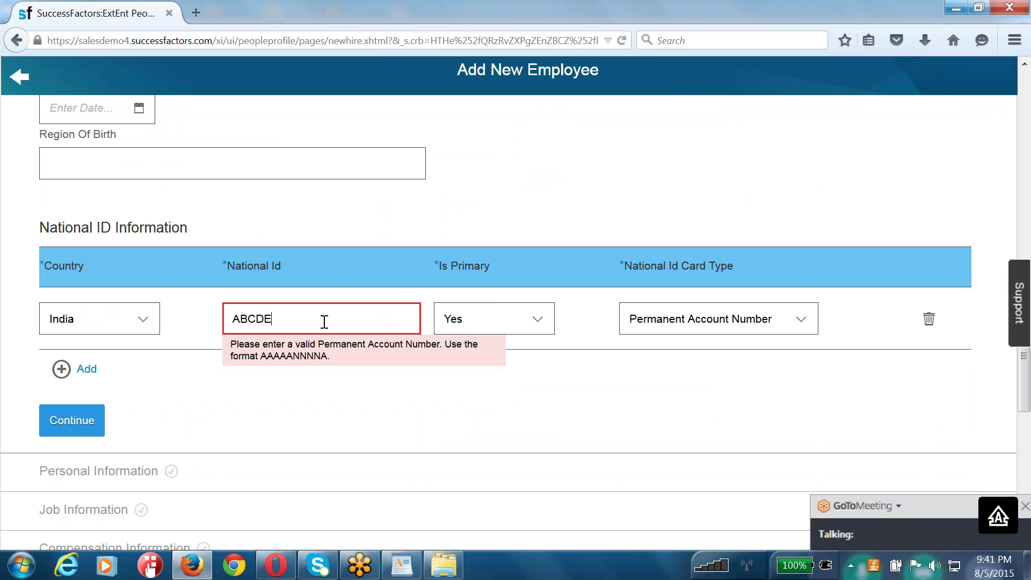
text(999)
drag(306, 359, 307, 365)
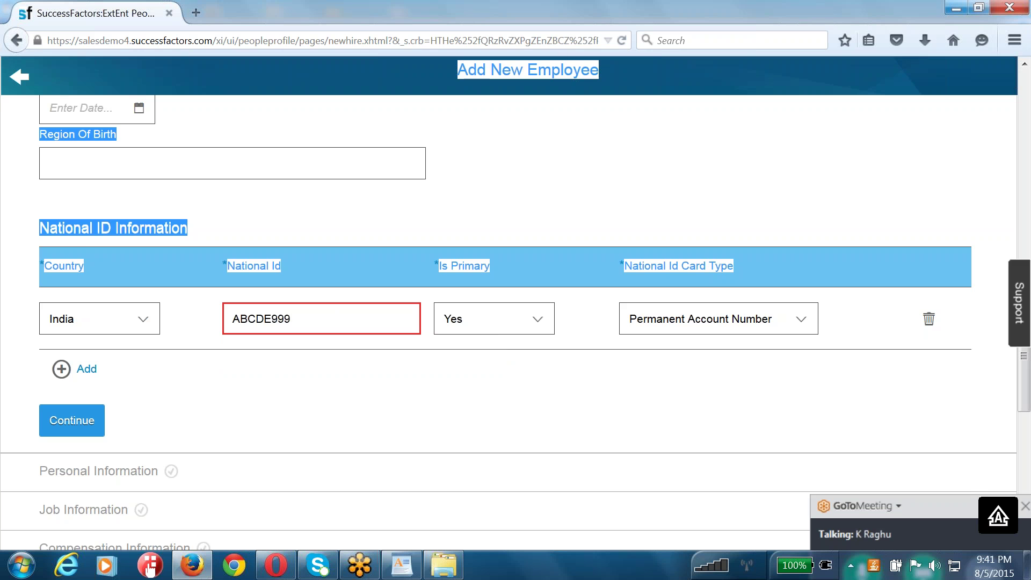
click(311, 318)
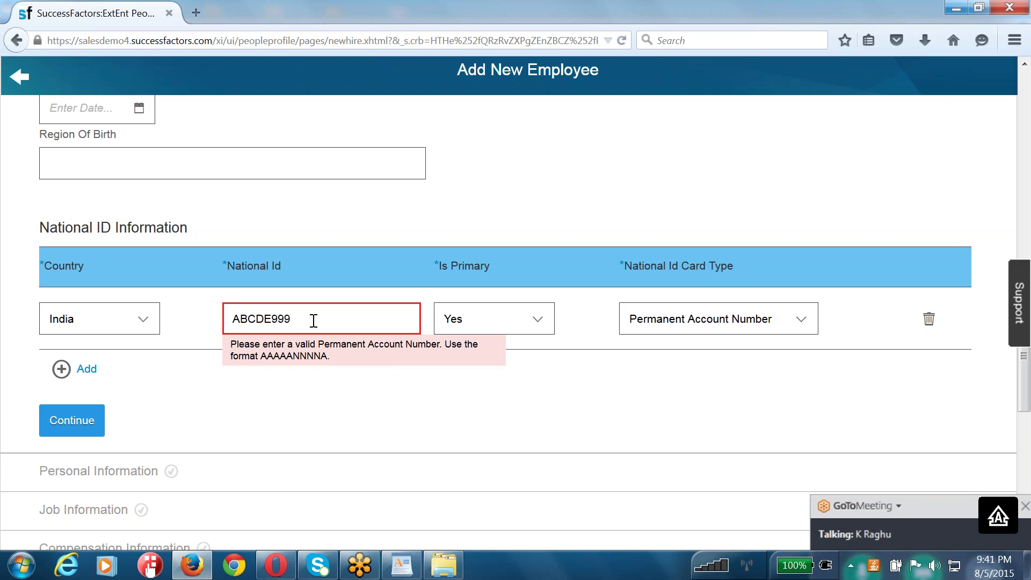
text(9a)
key(BackSpace)
text(A)
scroll(324, 374, down, 1)
scroll(323, 374, down, 1)
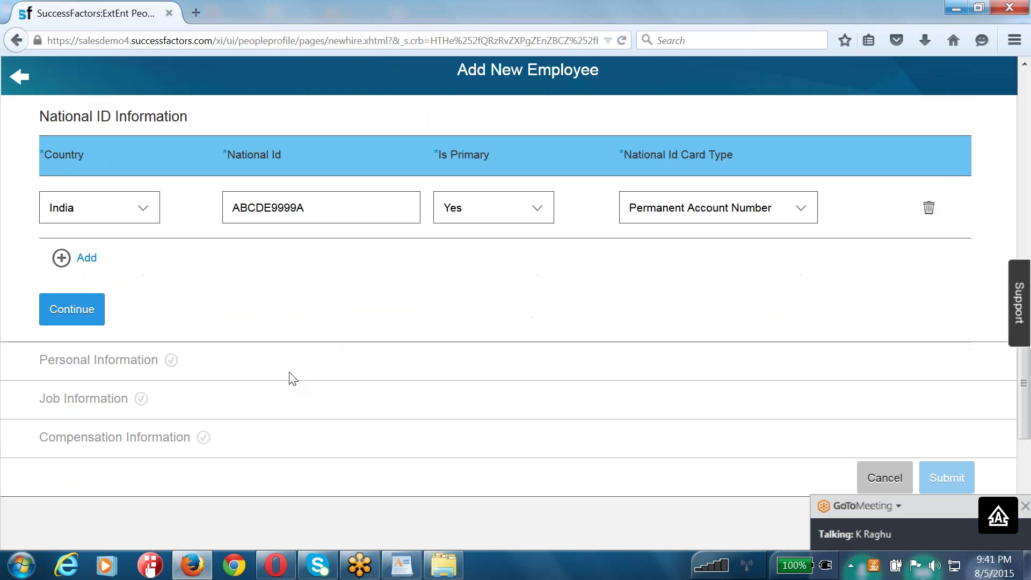
- Continue past identity details and review the Identity summary with hire date Aug 5, 2015
click(84, 312)
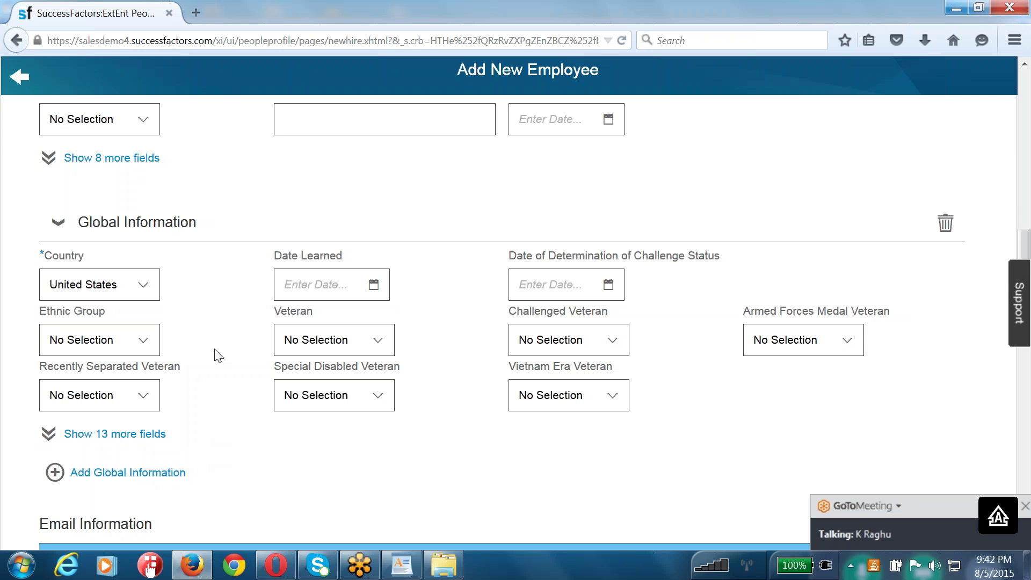
scroll(147, 263, up, 15)
scroll(147, 263, up, 2)
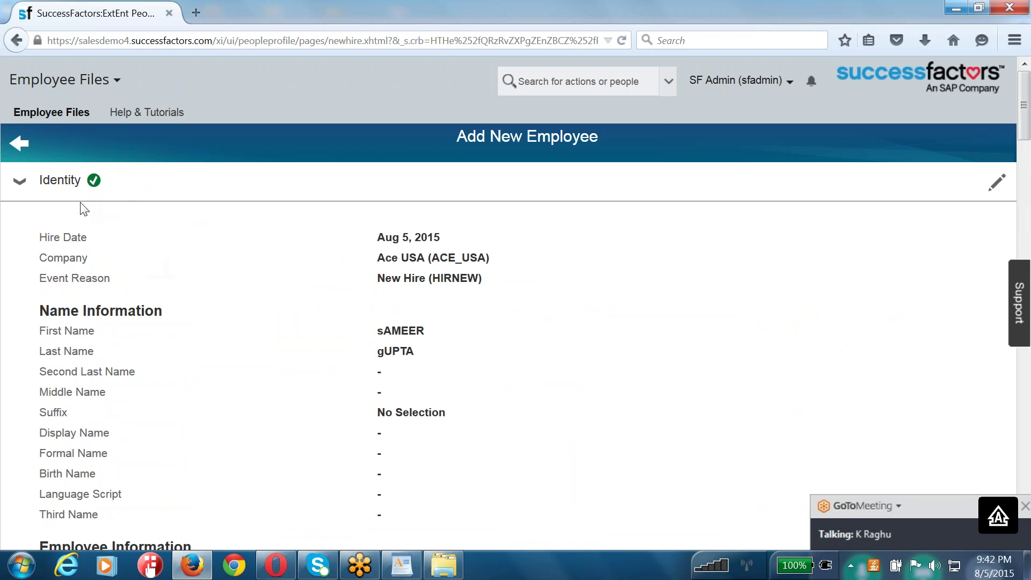
scroll(219, 304, down, 10)
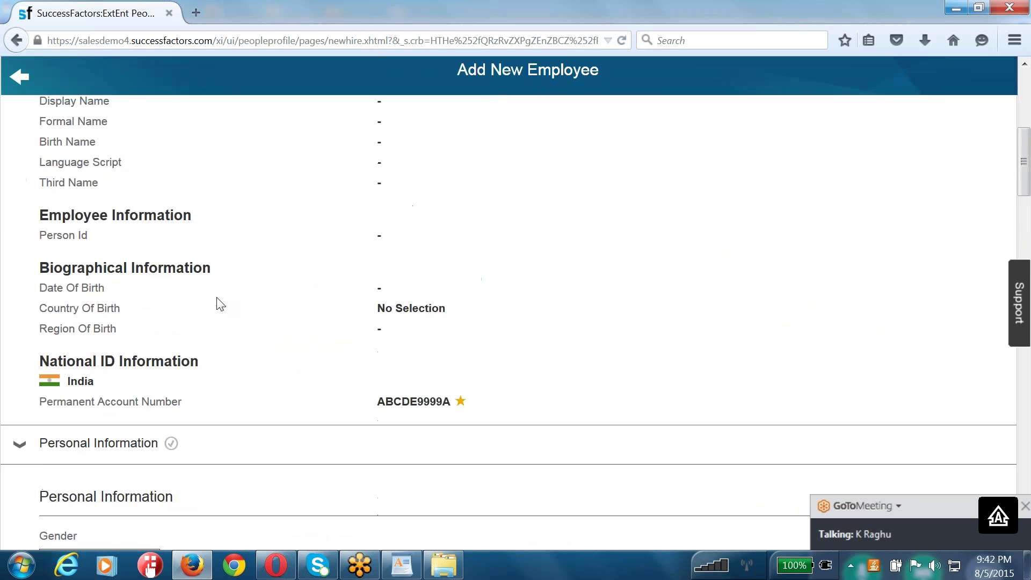
scroll(215, 343, down, 3)
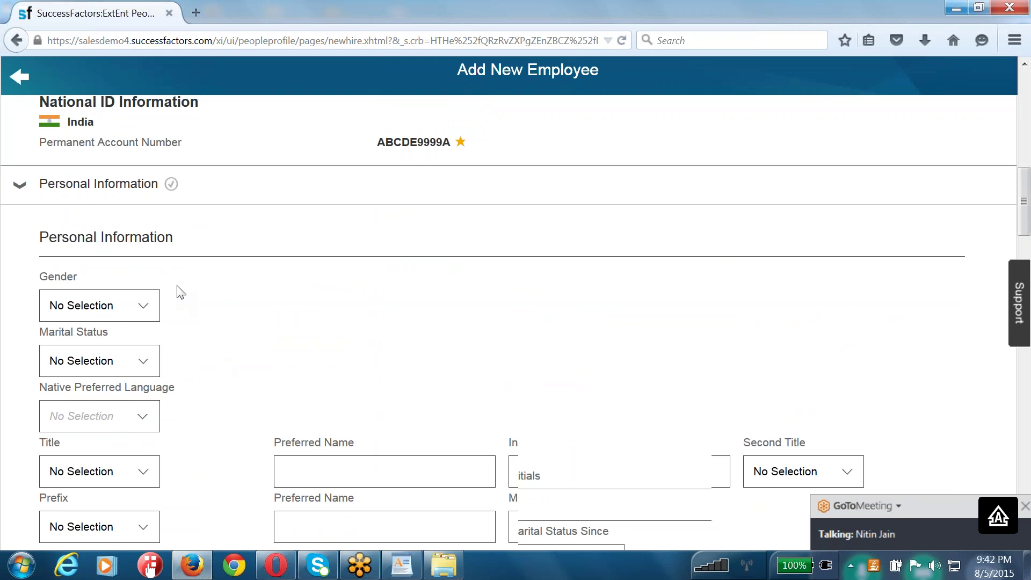
scroll(178, 292, up, 10)
scroll(38, 236, up, 3)
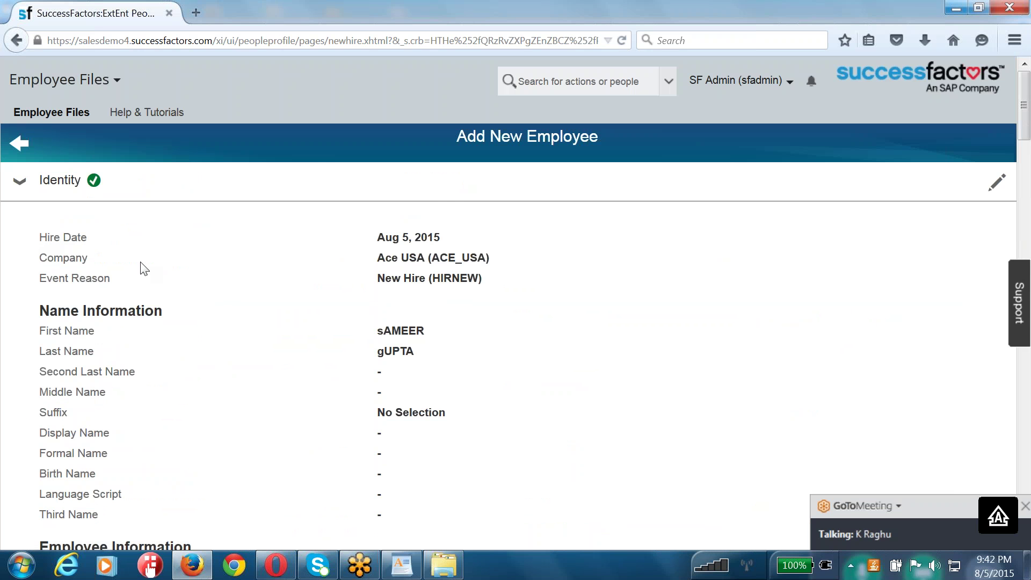
scroll(143, 268, down, 5)
scroll(207, 285, up, 4)
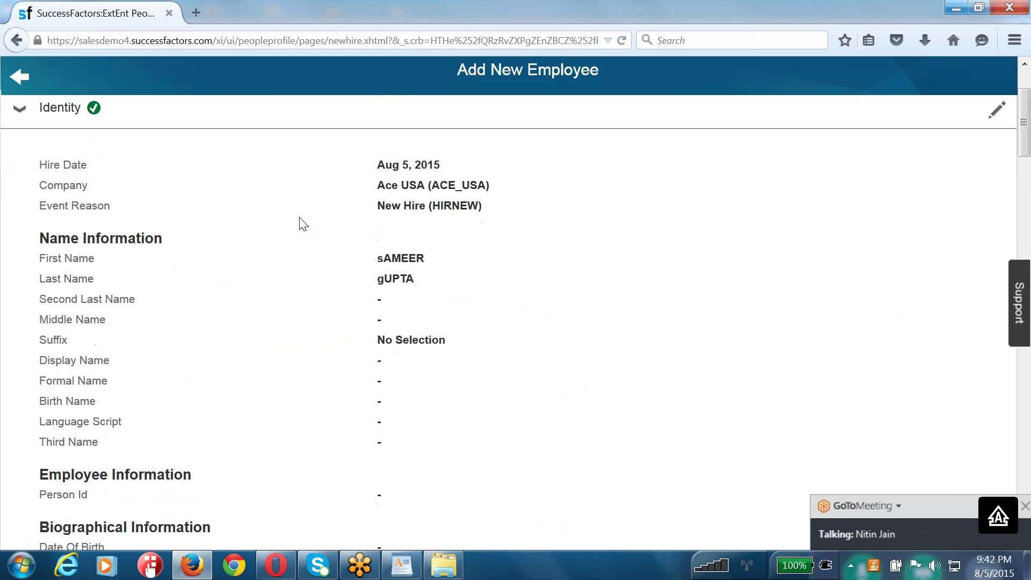
- Highlight the Hire Date and reveal the 8 hidden Personal Information fields
drag(448, 171, 41, 167)
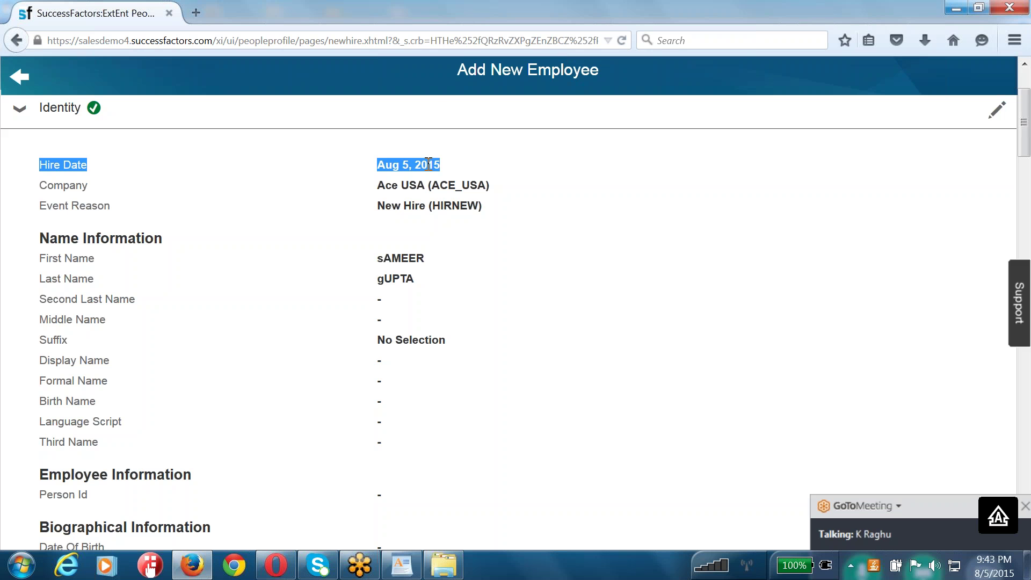
scroll(428, 164, down, 8)
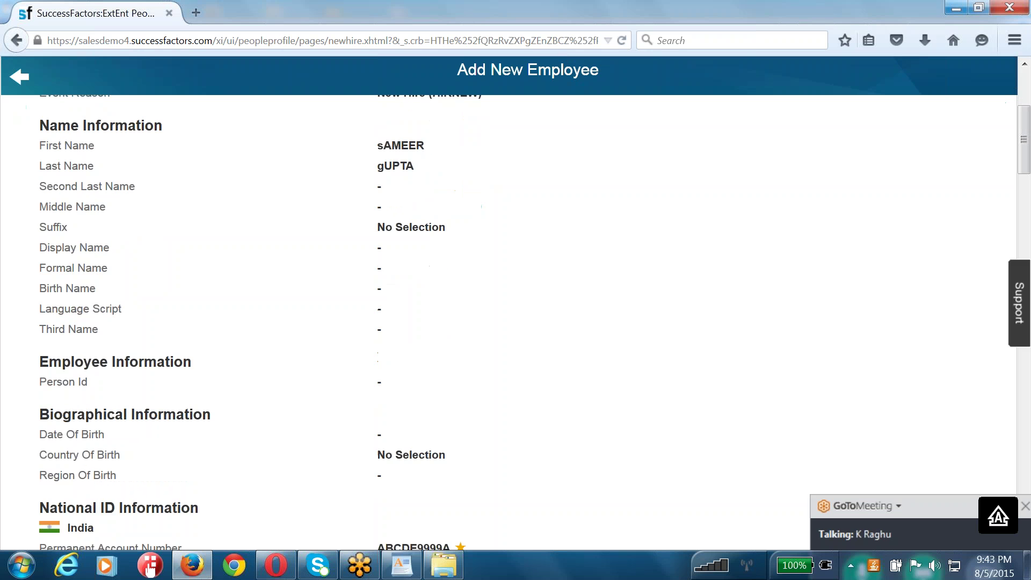
scroll(229, 426, down, 3)
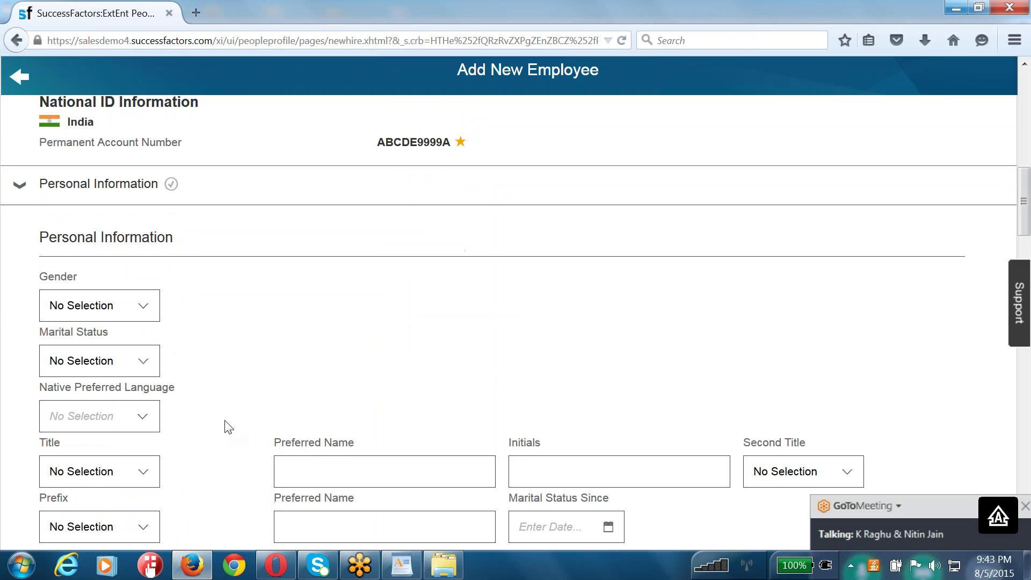
scroll(229, 427, down, 1)
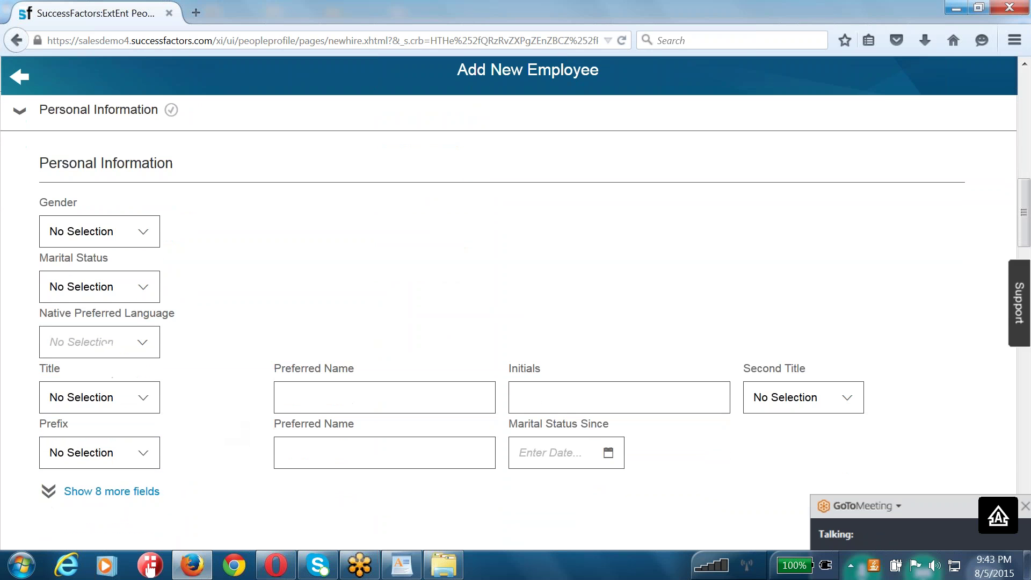
click(129, 491)
- Set the new hire's Gender to Male
scroll(292, 335, down, 4)
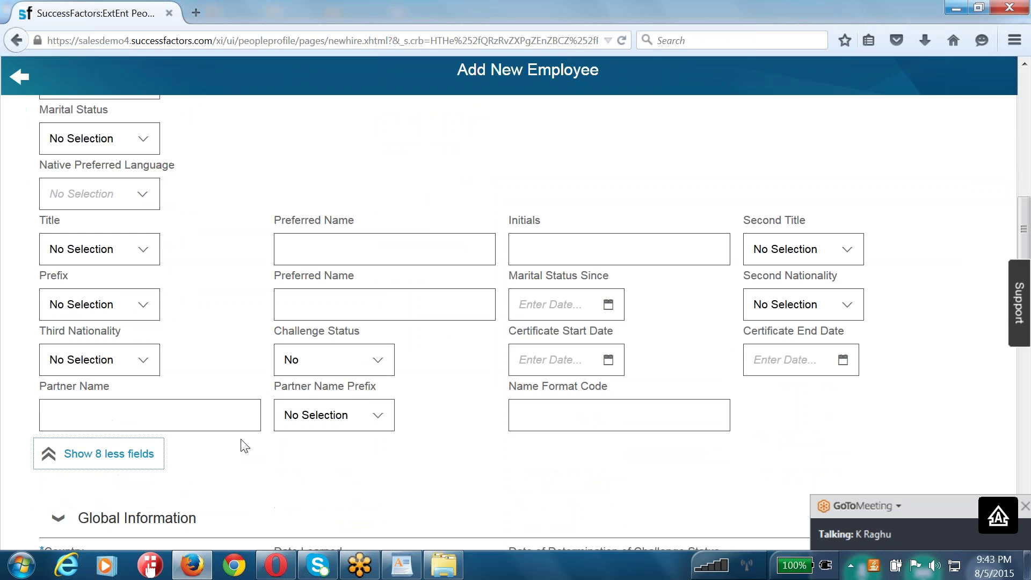
scroll(244, 446, up, 5)
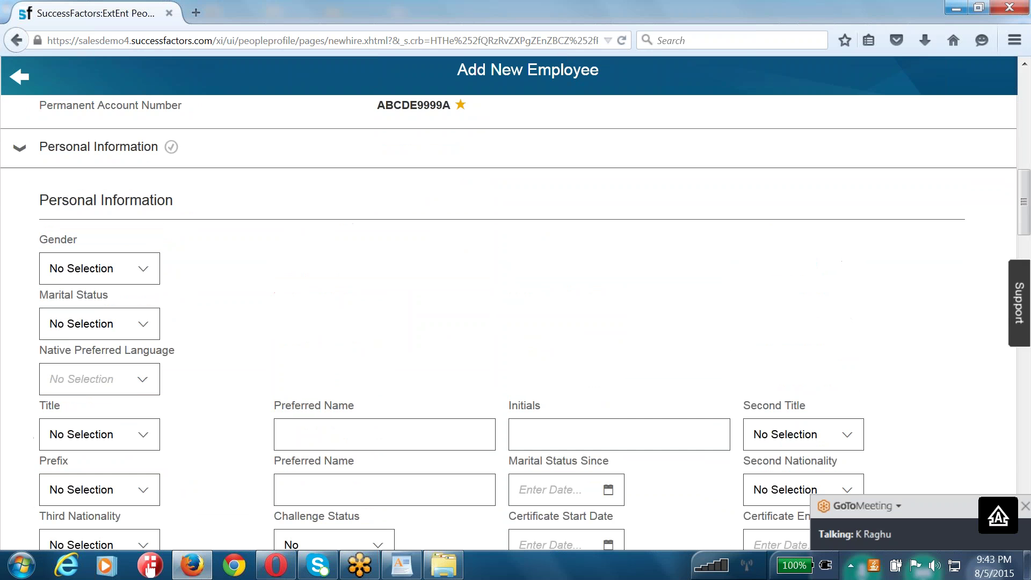
click(140, 268)
click(78, 368)
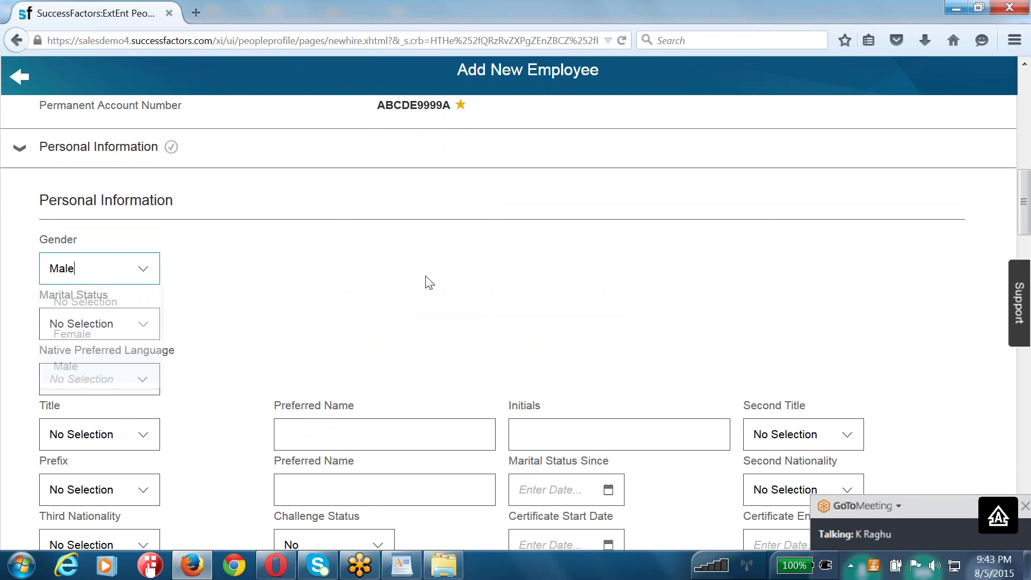
scroll(428, 281, down, 4)
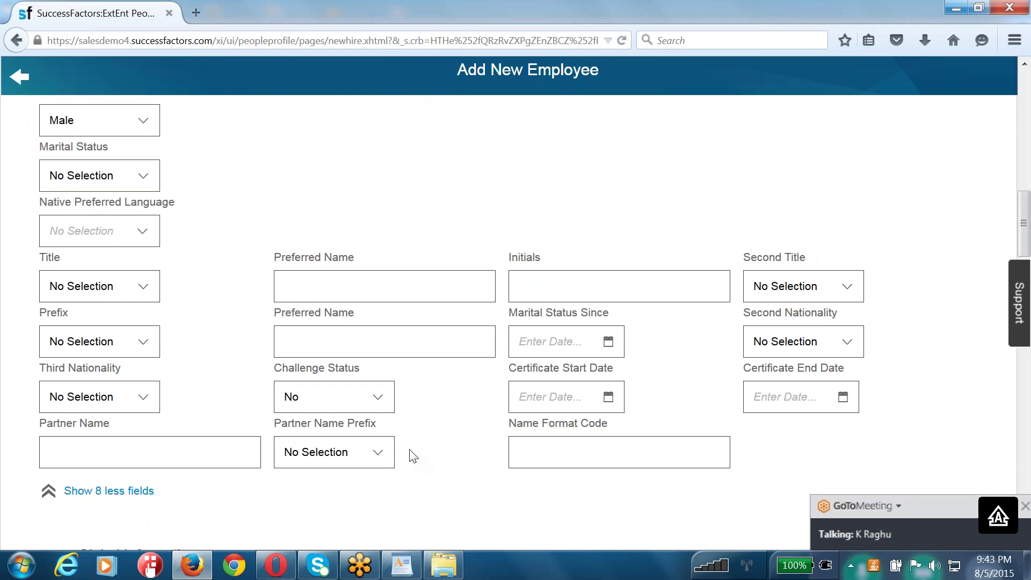
scroll(410, 453, down, 6)
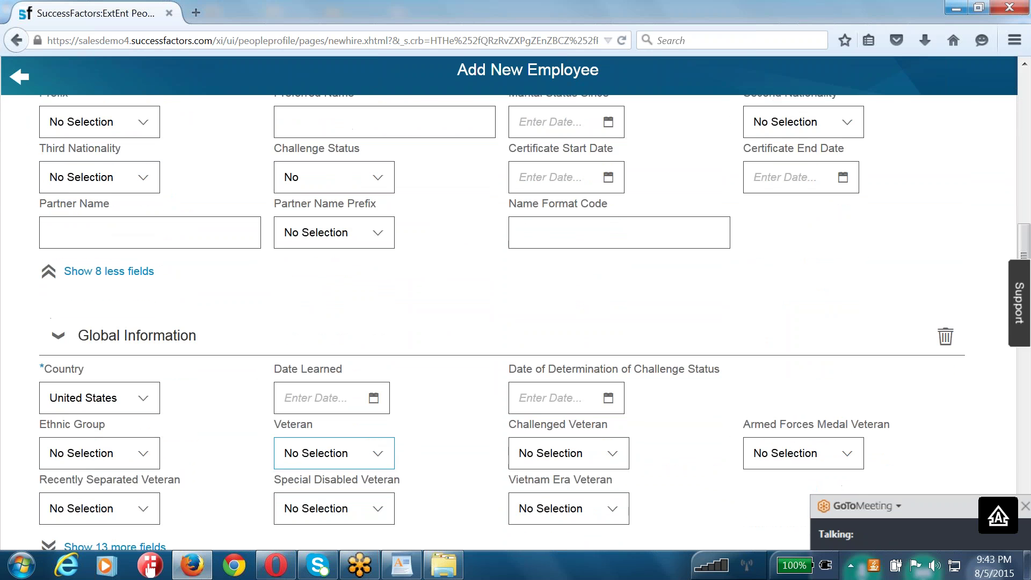
scroll(375, 453, down, 2)
scroll(515, 322, down, 8)
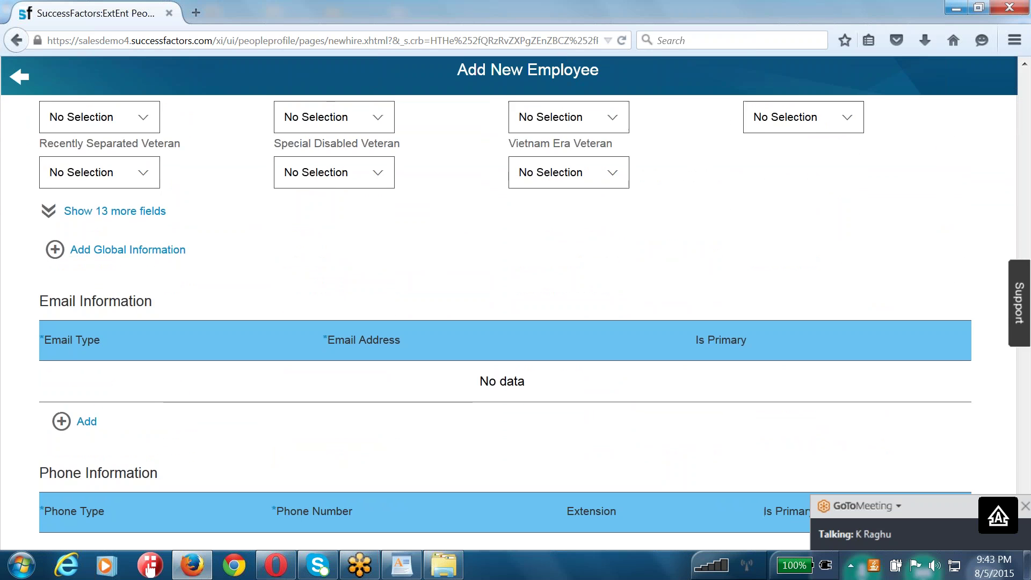
scroll(516, 322, down, 9)
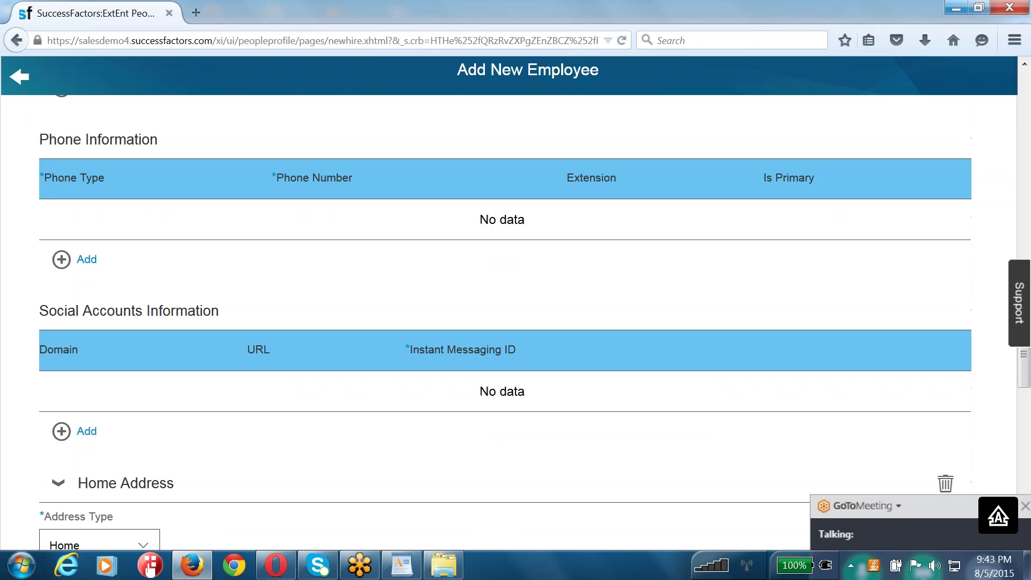
- Set the home address country to India, dismissing the alternative-language warning
scroll(515, 322, down, 6)
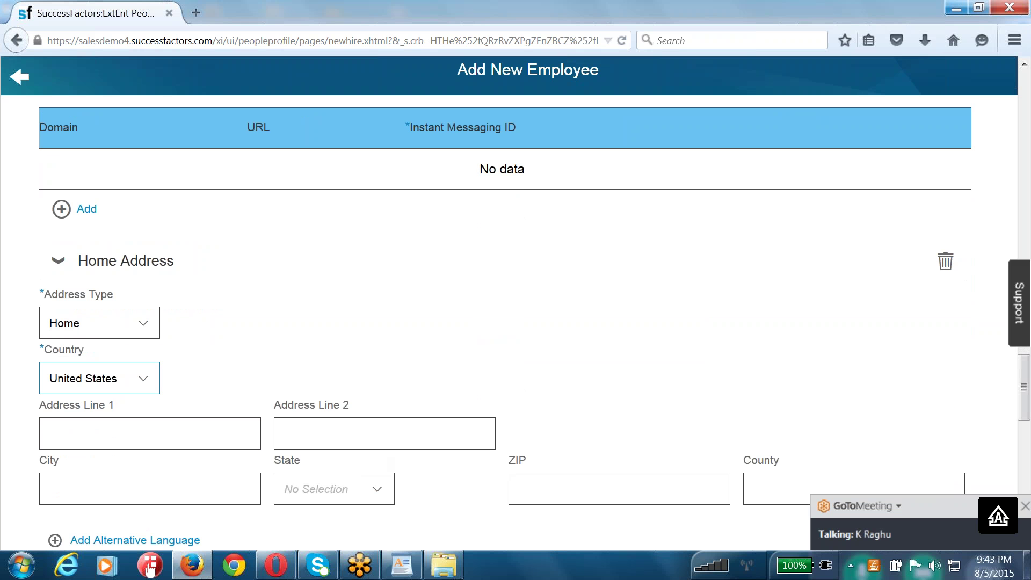
click(121, 378)
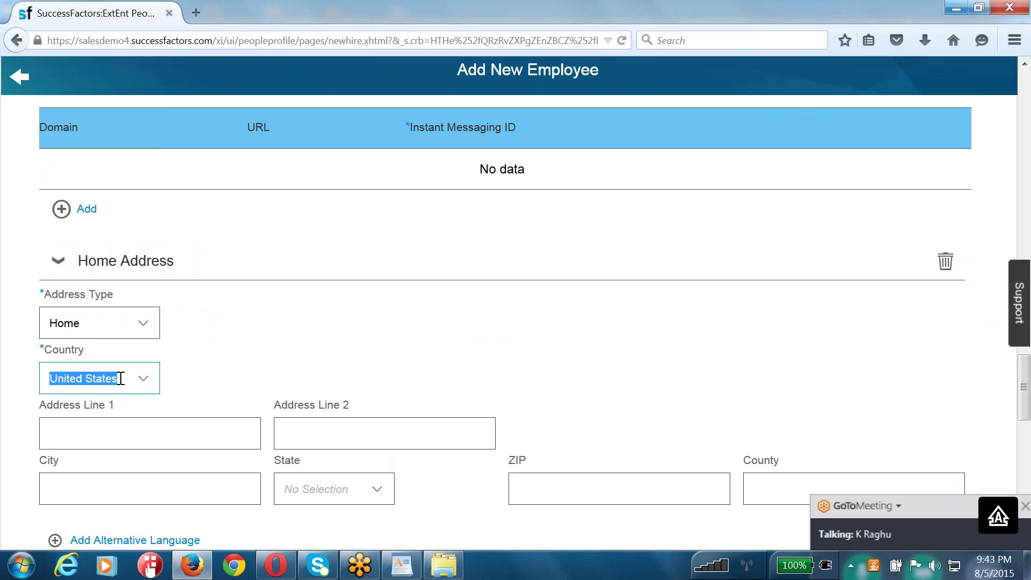
text(IDNI)
key(BackSpace)
key(BackSpace)
key(BackSpace)
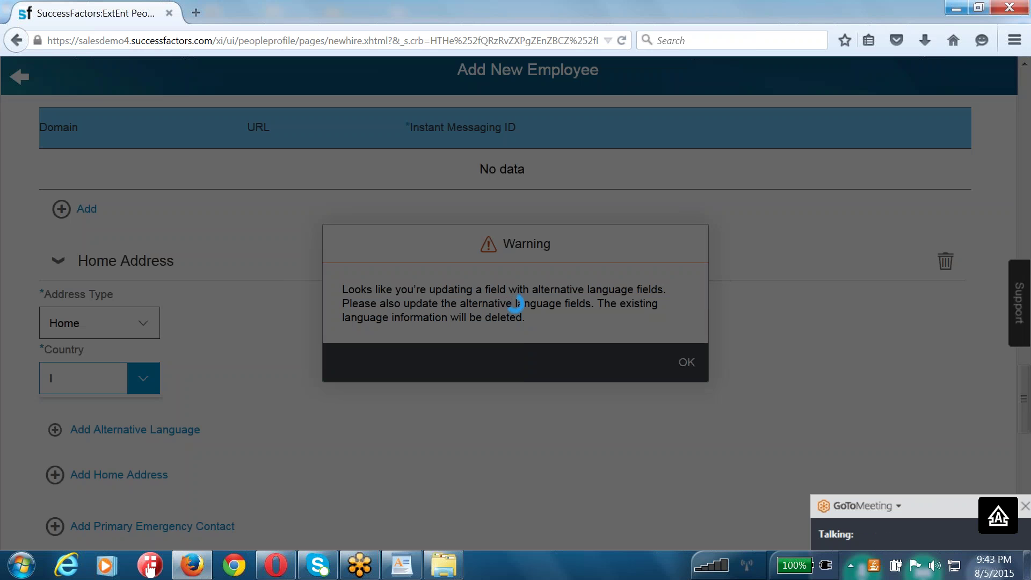
click(686, 362)
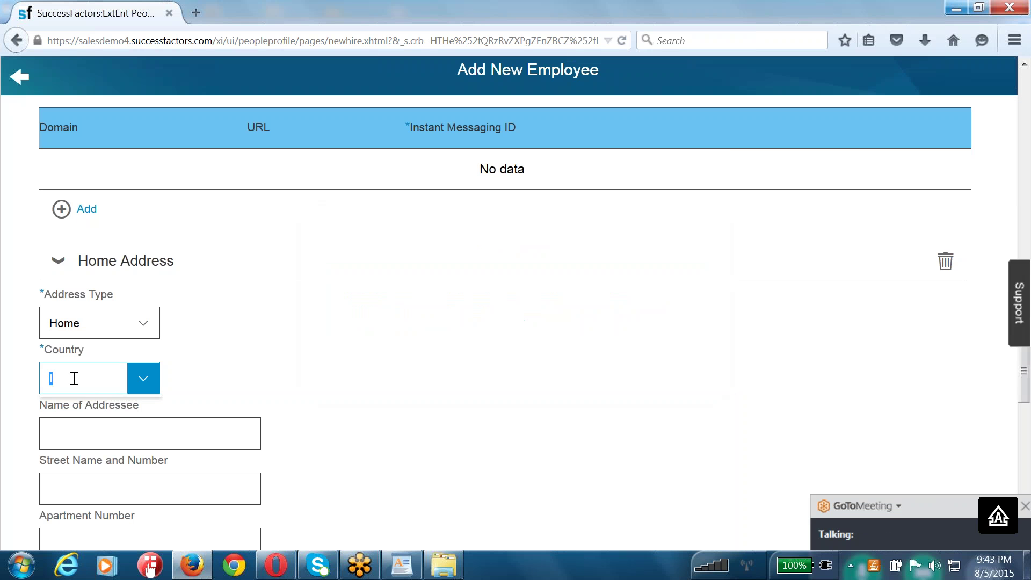
text(ndia)
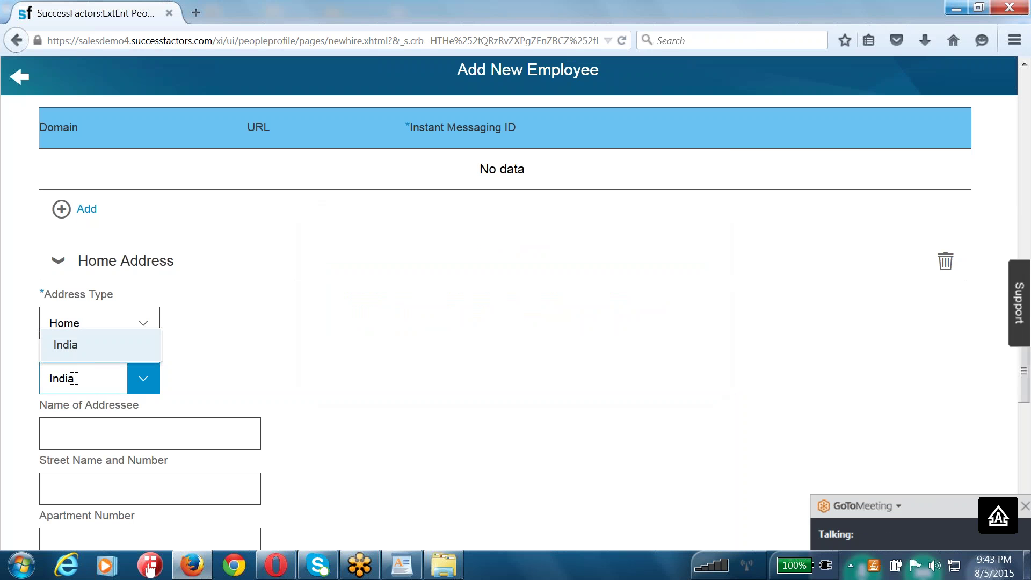
click(79, 350)
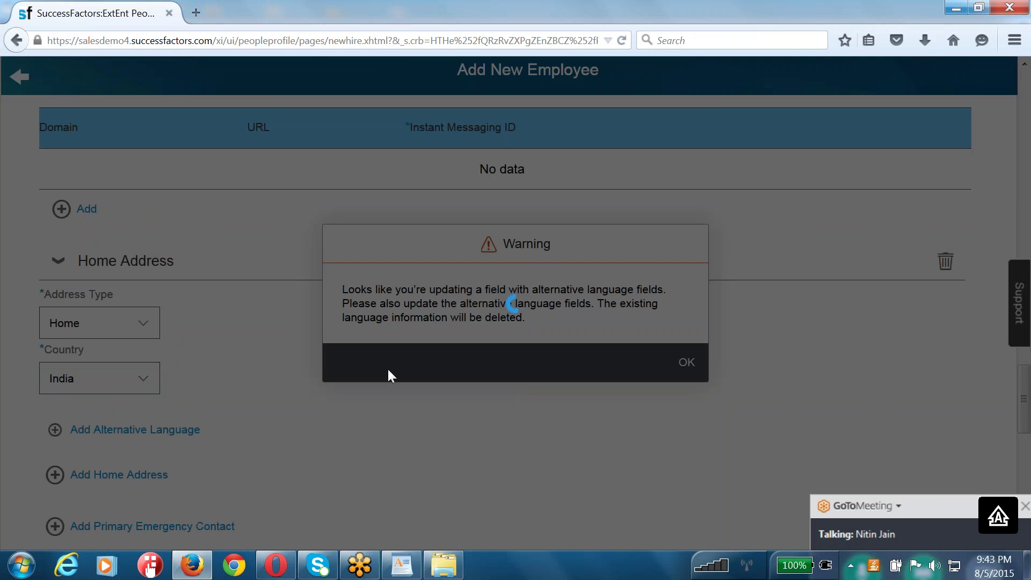
click(686, 361)
scroll(255, 387, down, 3)
- Highlight the address field labels from Country to State and open the country list
click(105, 283)
scroll(270, 400, down, 2)
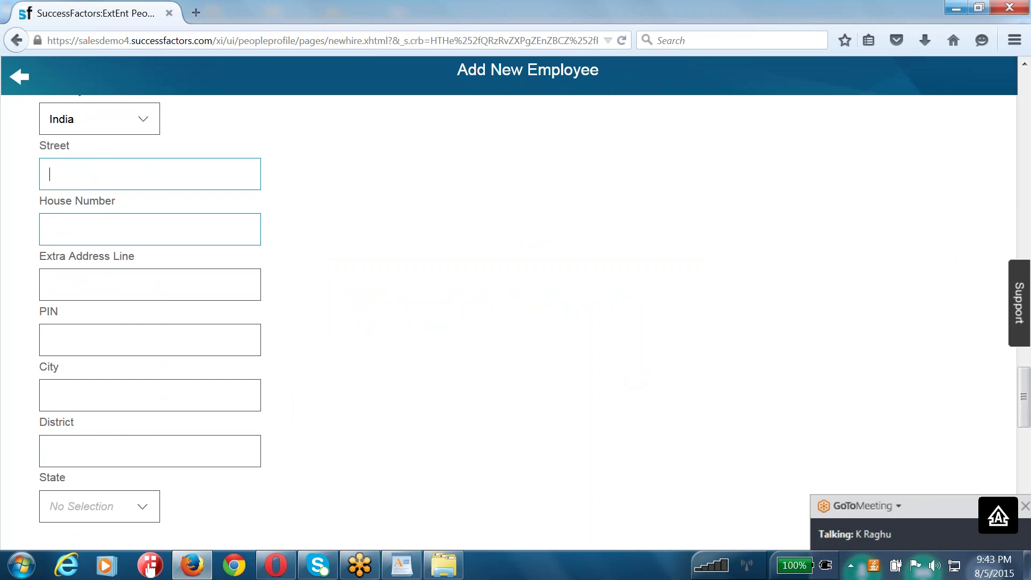
scroll(54, 221, up, 1)
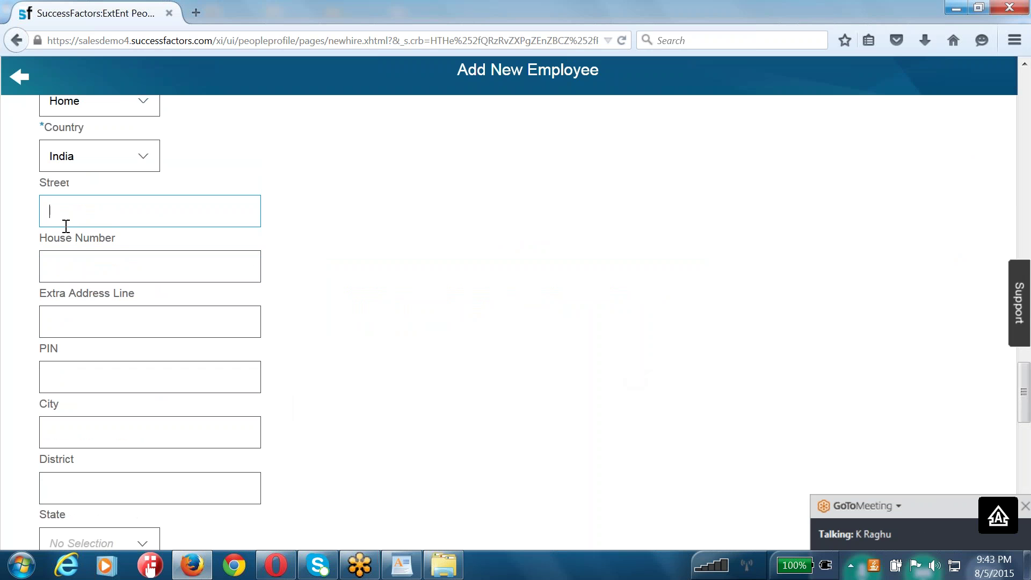
drag(67, 516, 151, 489)
drag(44, 127, 266, 507)
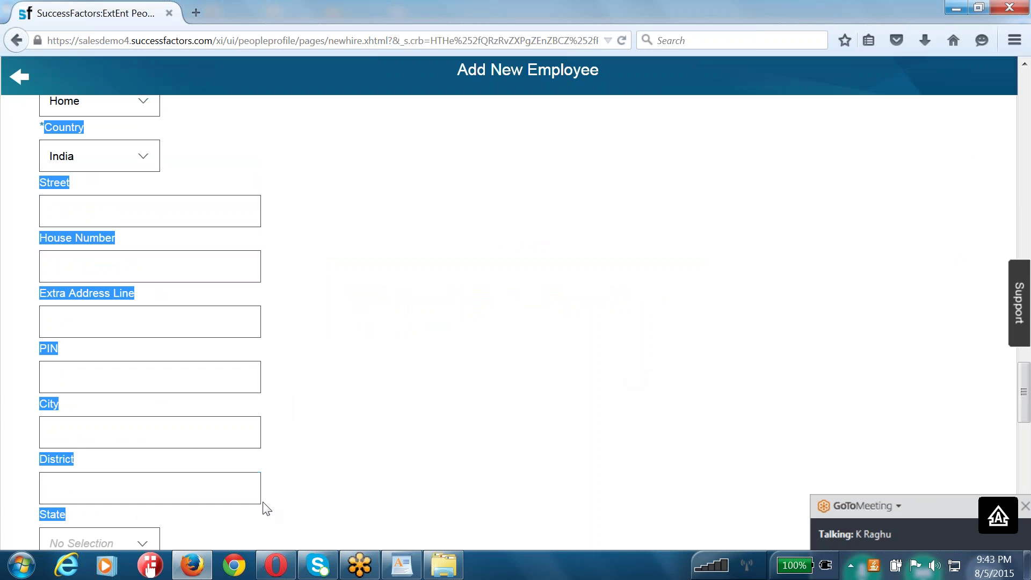
click(65, 458)
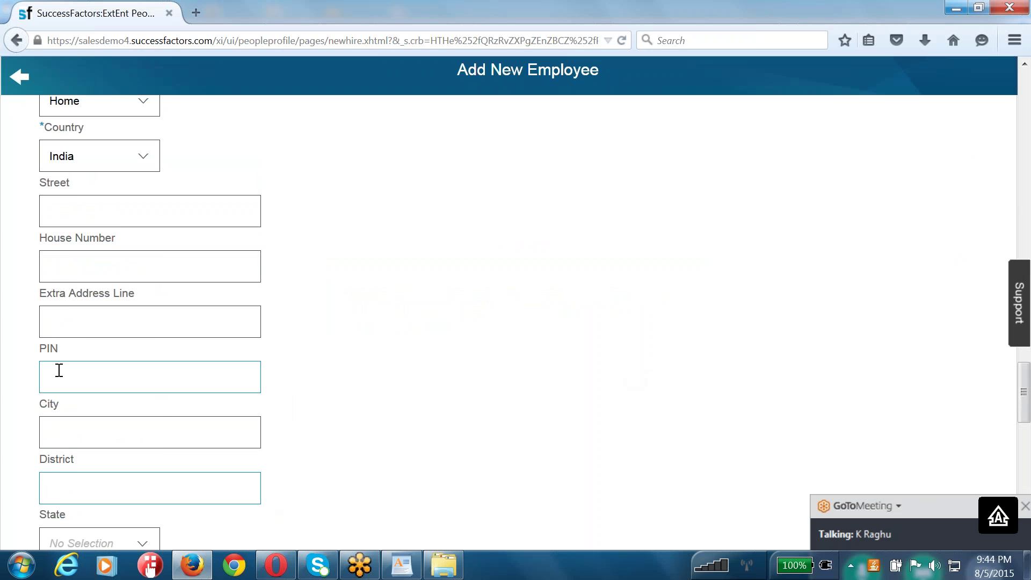
double_click(48, 348)
click(141, 160)
- Change the home address country to United States and dismiss the language warning
double_click(108, 162)
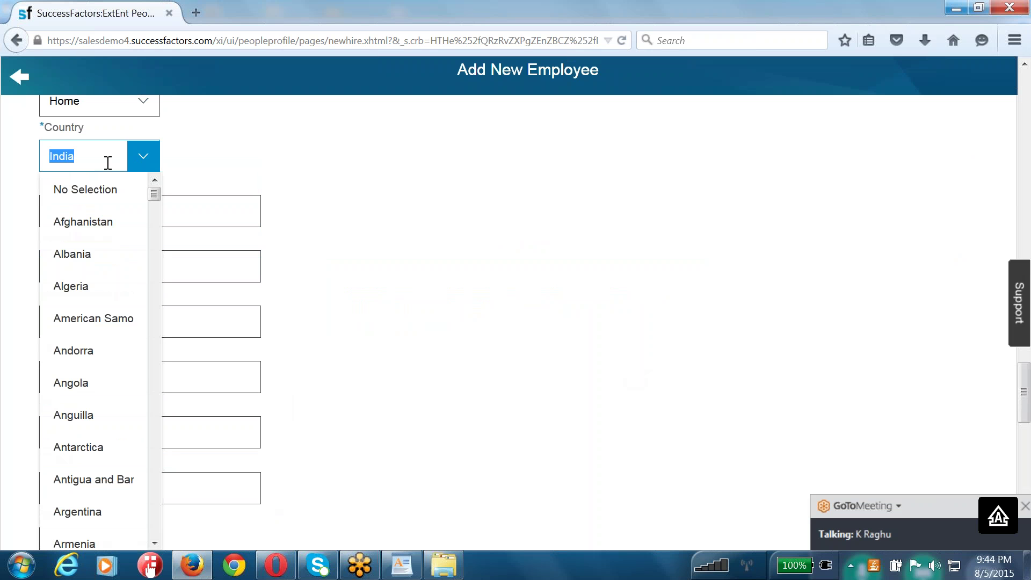
text(united)
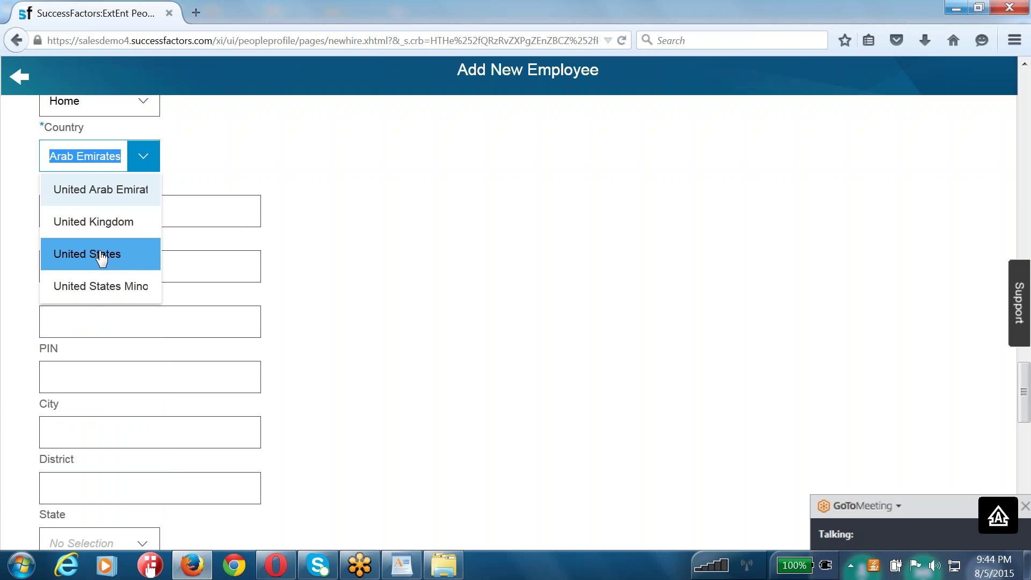
click(100, 252)
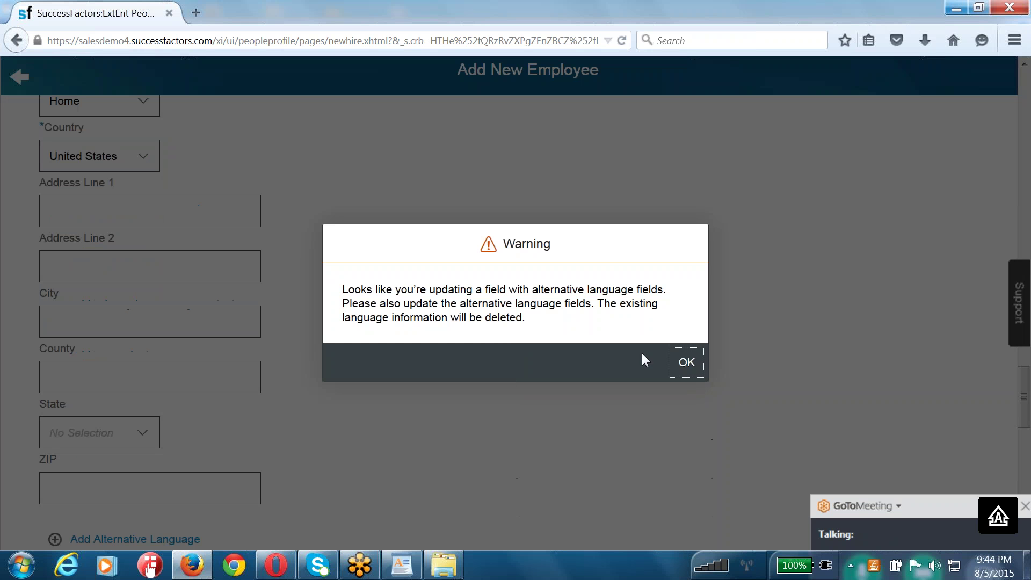
click(686, 362)
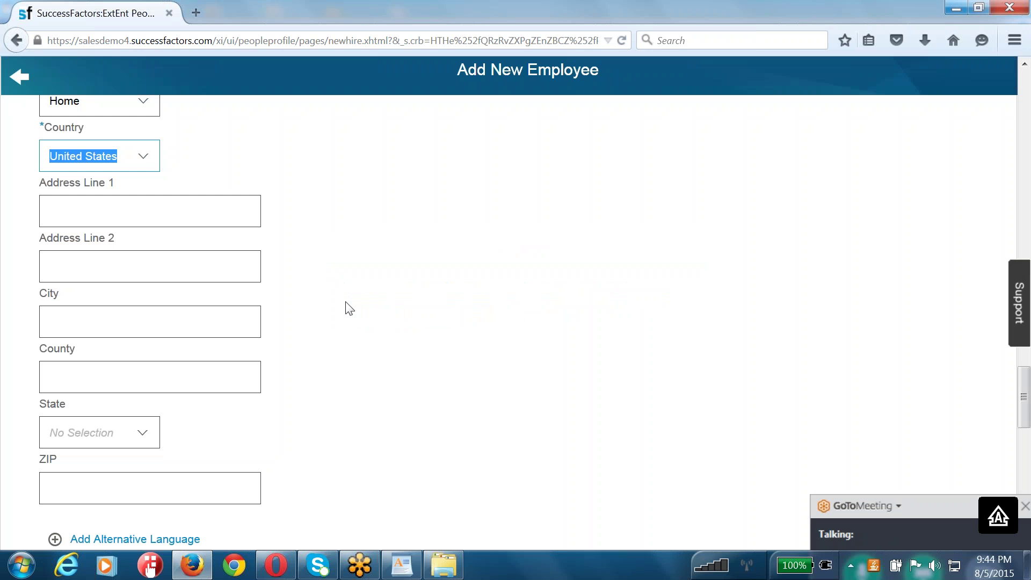
- Highlight the US address labels and the United States value, then return to WordPad
drag(37, 460, 75, 432)
click(71, 376)
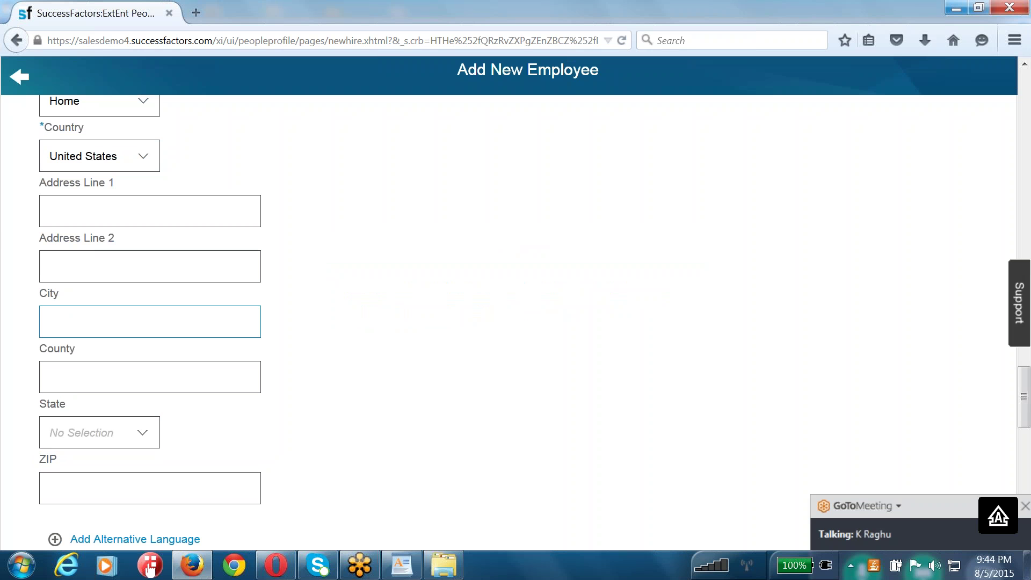
click(88, 261)
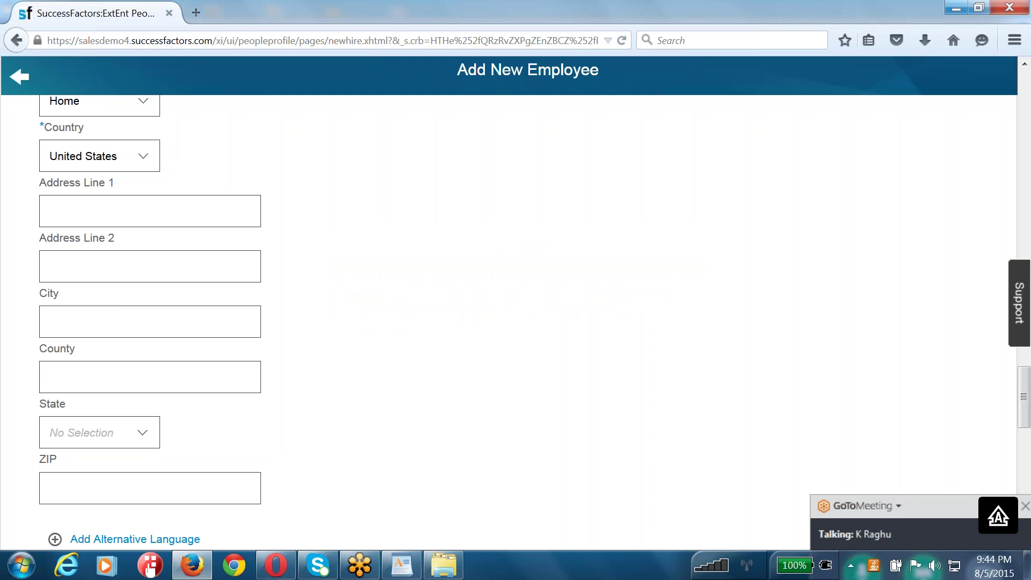
click(101, 156)
click(49, 156)
drag(49, 155, 120, 156)
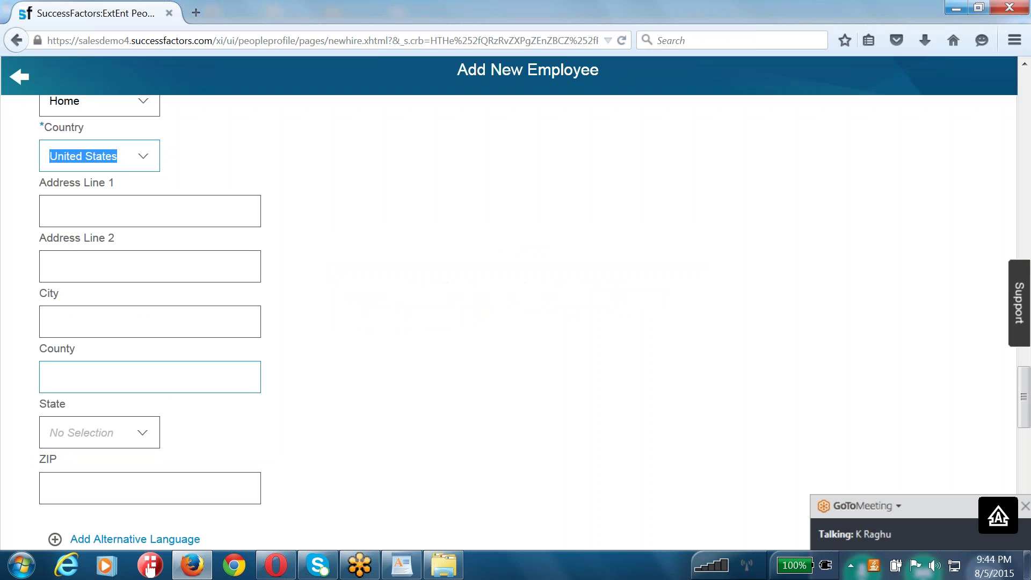
click(410, 571)
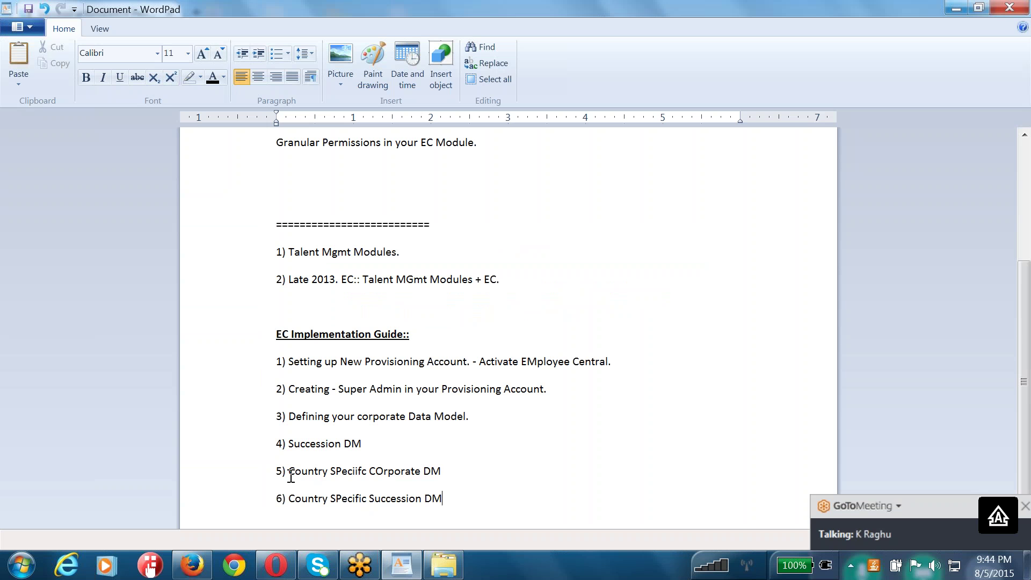
- Add item '7) Foundation Objects.' on a new line after item 6
drag(276, 469, 446, 504)
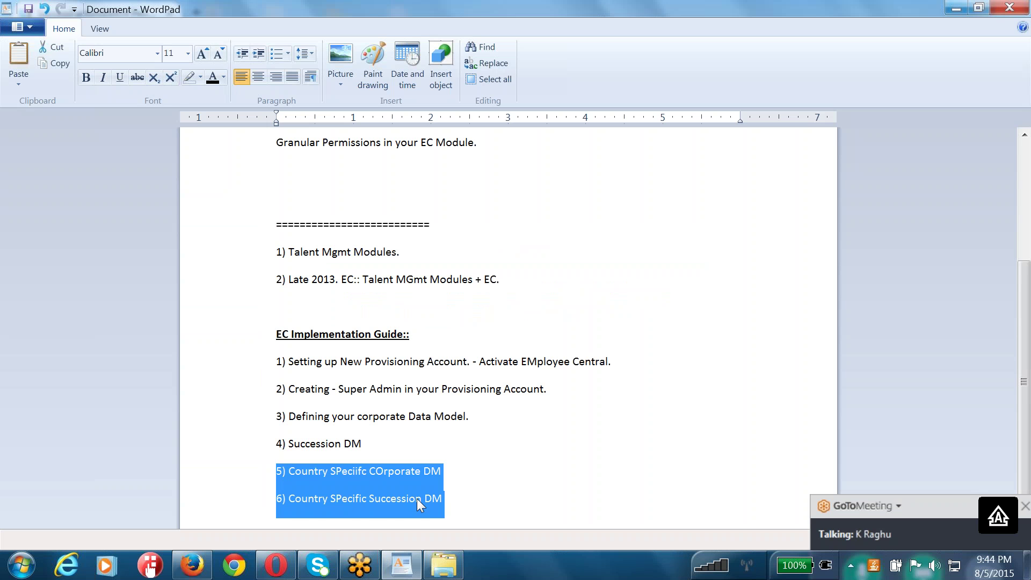
key(Right)
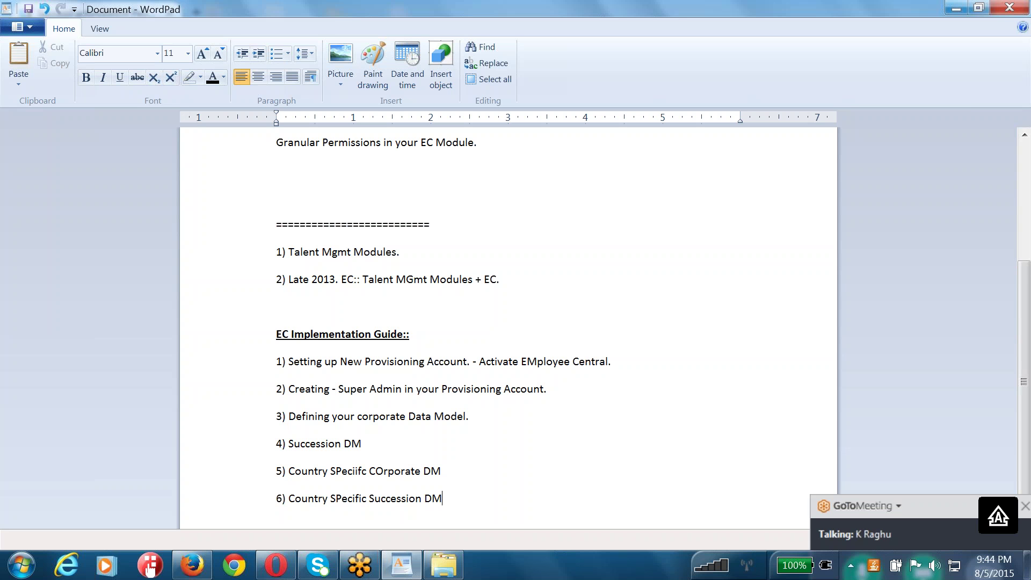
key(Return)
text(7) )
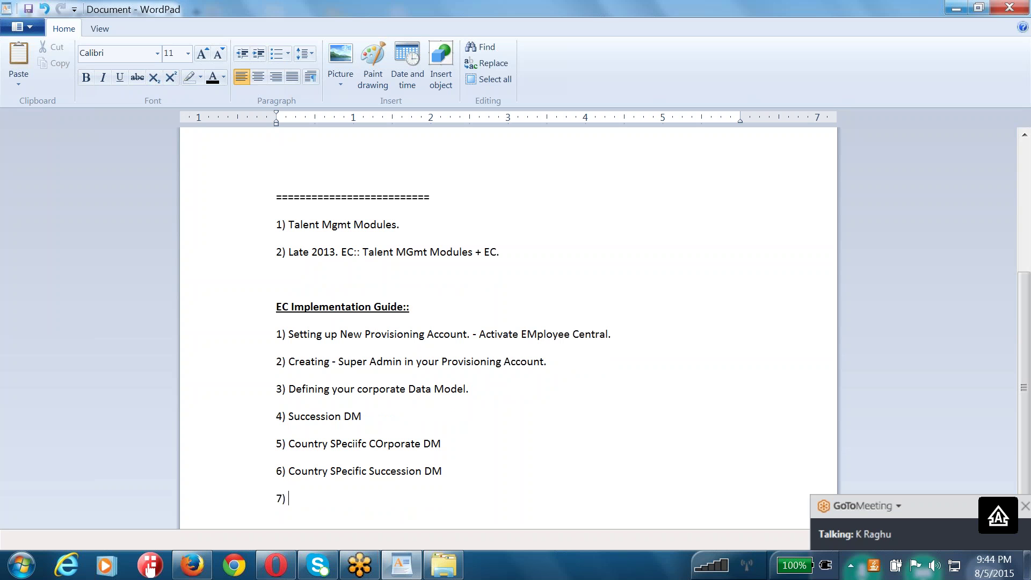
text(eMPL)
key(BackSpace)
key(BackSpace)
key(BackSpace)
key(BackSpace)
key(Caps_Lock)
text(Foundation )
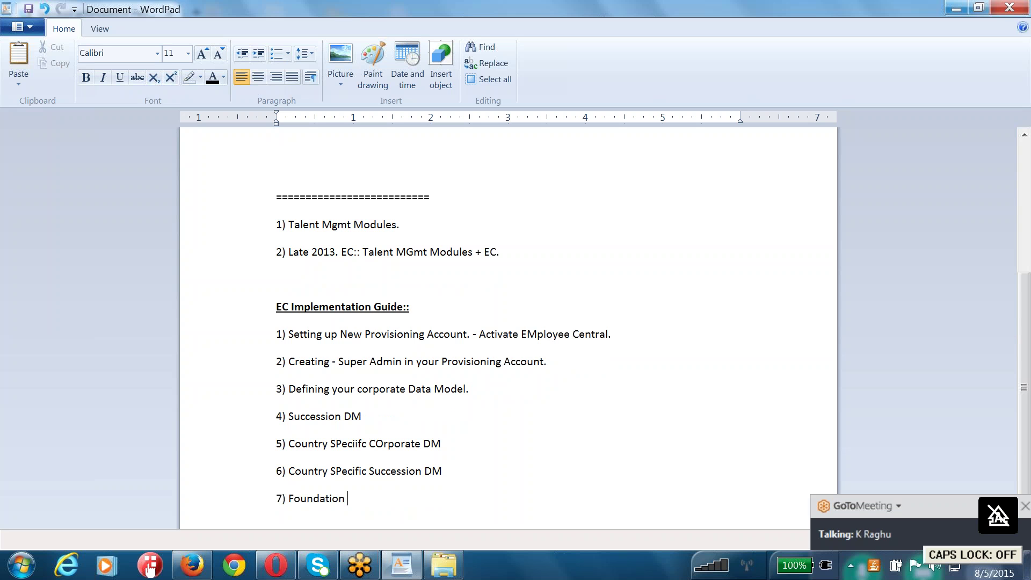
text(Objects.)
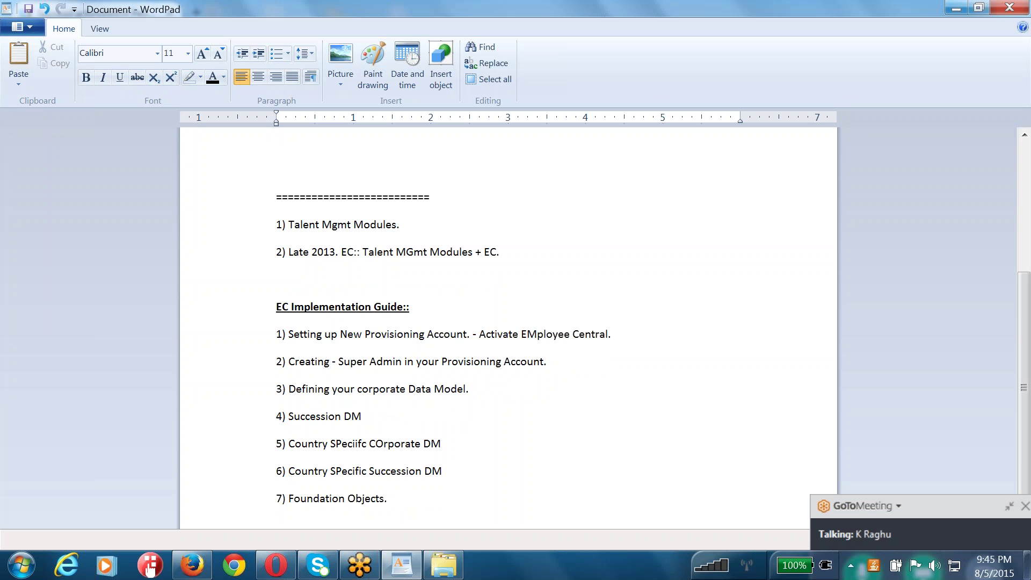
- Add item '8) Propagation RUles. - Propagation DM' and begin line '9)'
key(Return)
text(8))
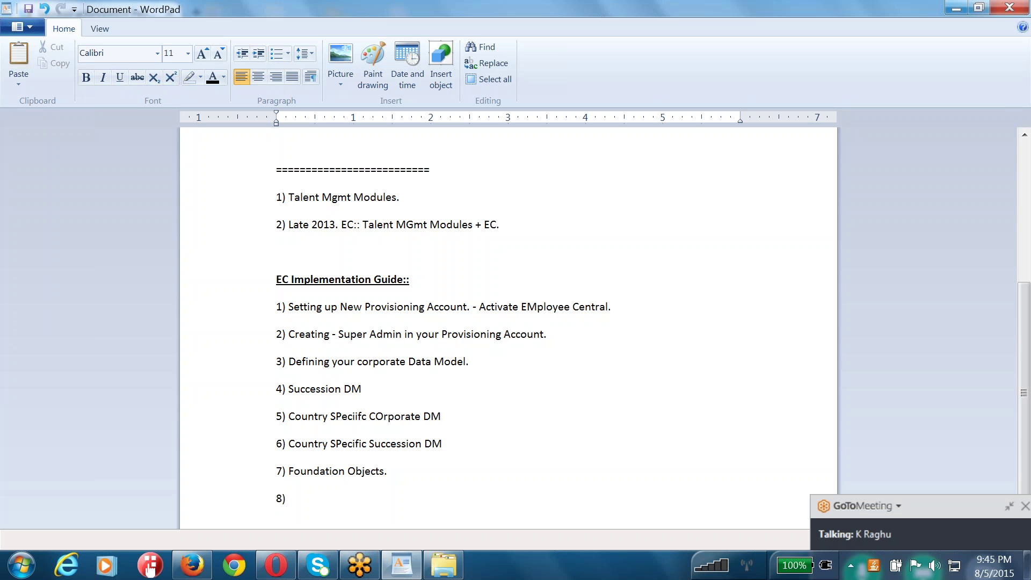
text(Propagation RUles. - Prog)
key(BackSpace)
key(BackSpace)
key(BackSpace)
text(ropagation DM)
key(Return)
text(9))
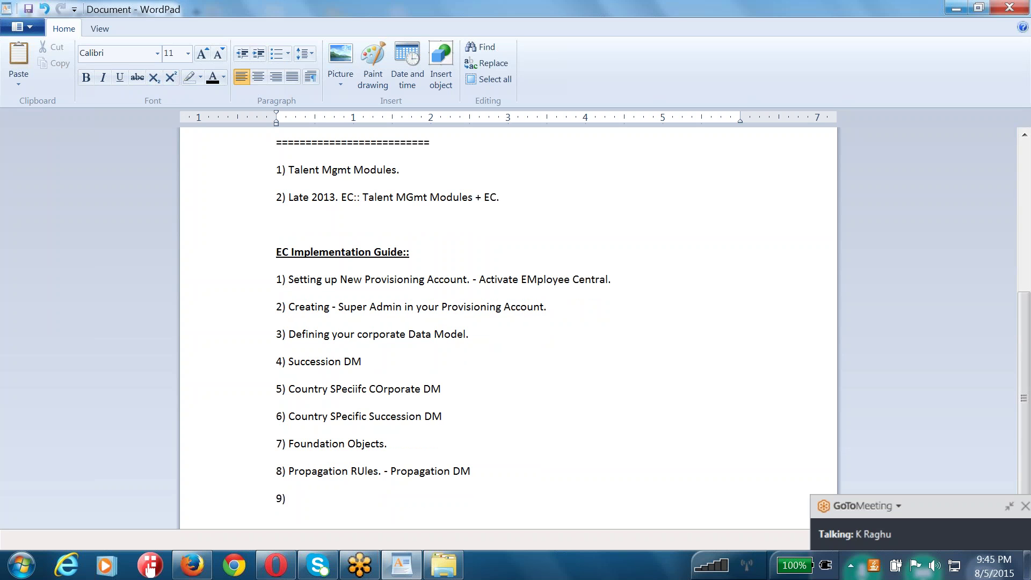
drag(384, 471, 318, 468)
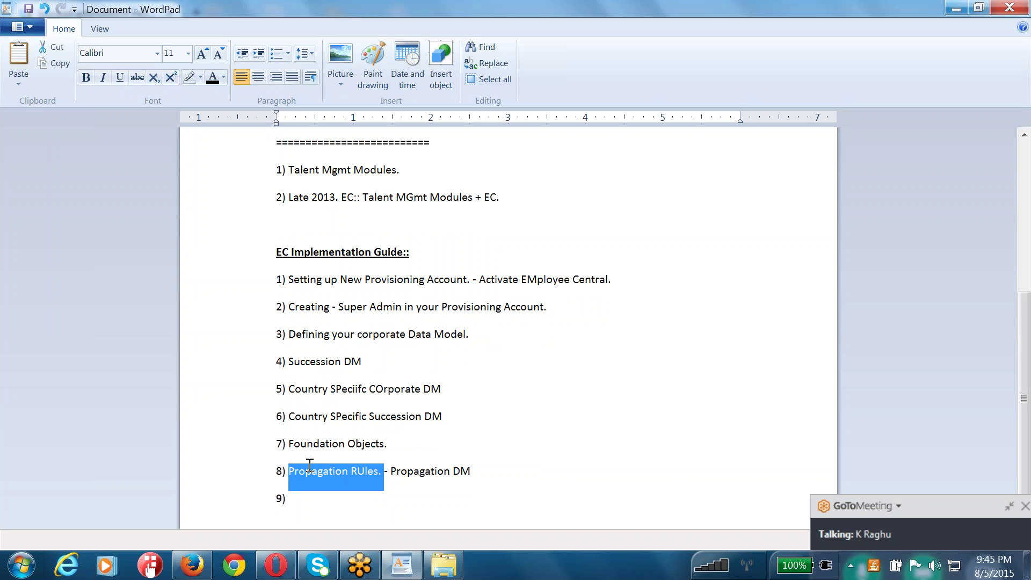
mouse_move(192, 572)
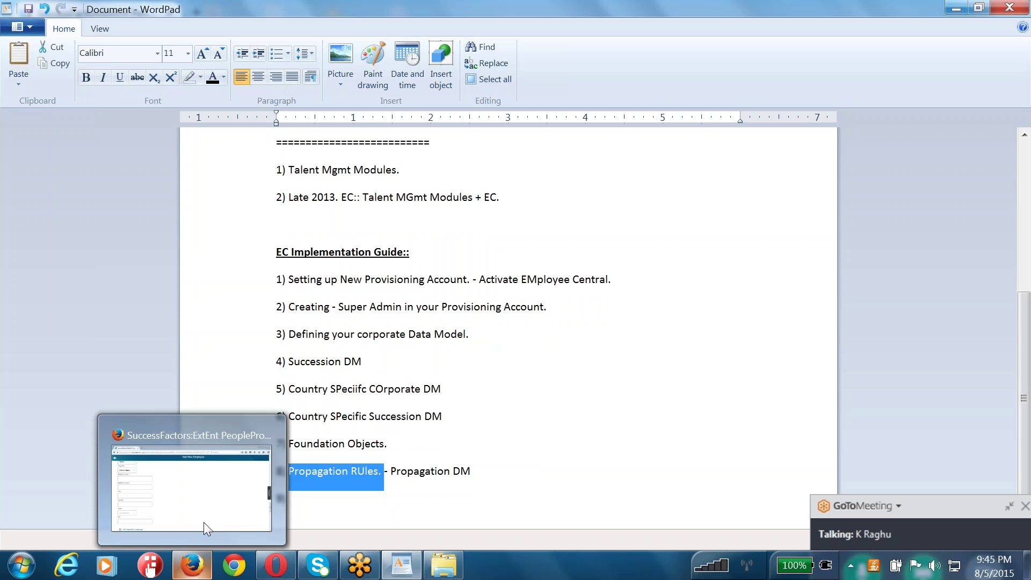
click(215, 503)
scroll(266, 294, up, 7)
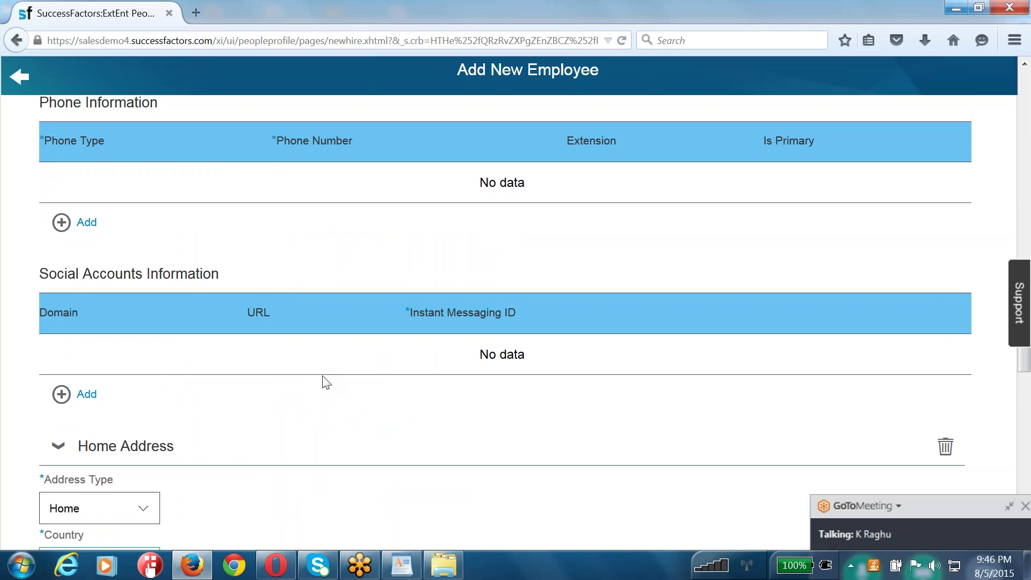
scroll(326, 382, down, 7)
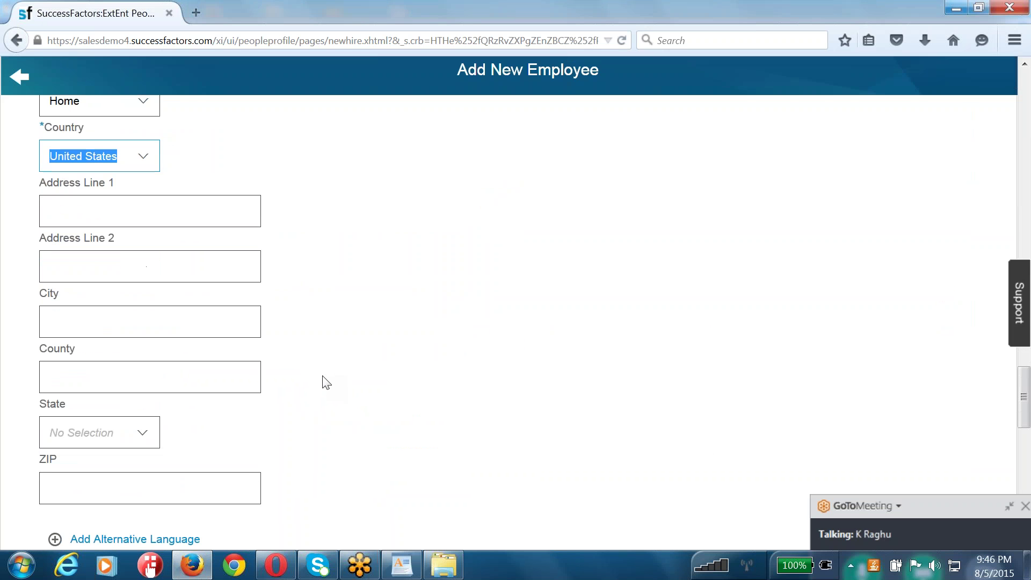
scroll(326, 382, down, 3)
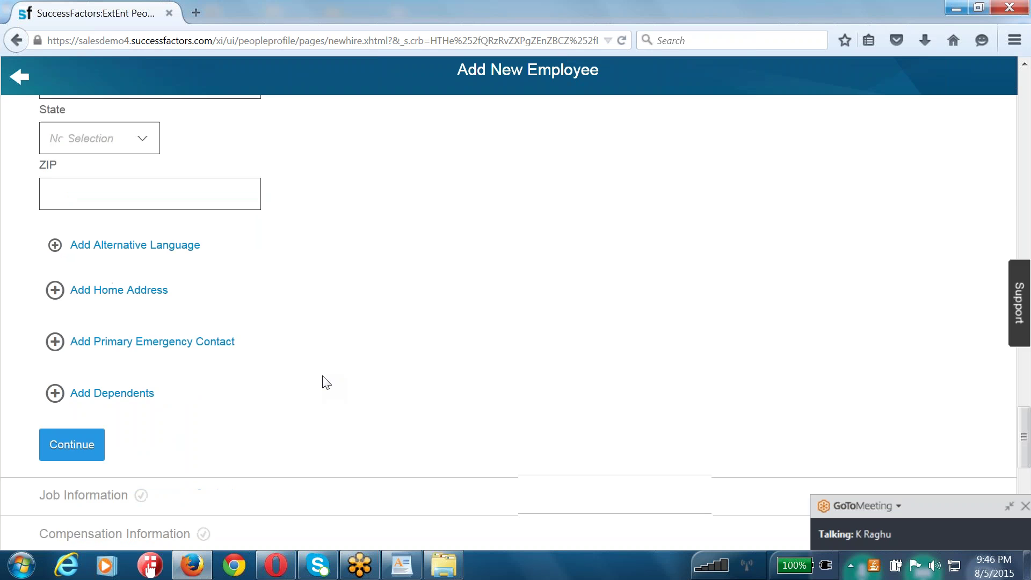
scroll(326, 382, down, 6)
scroll(326, 383, up, 10)
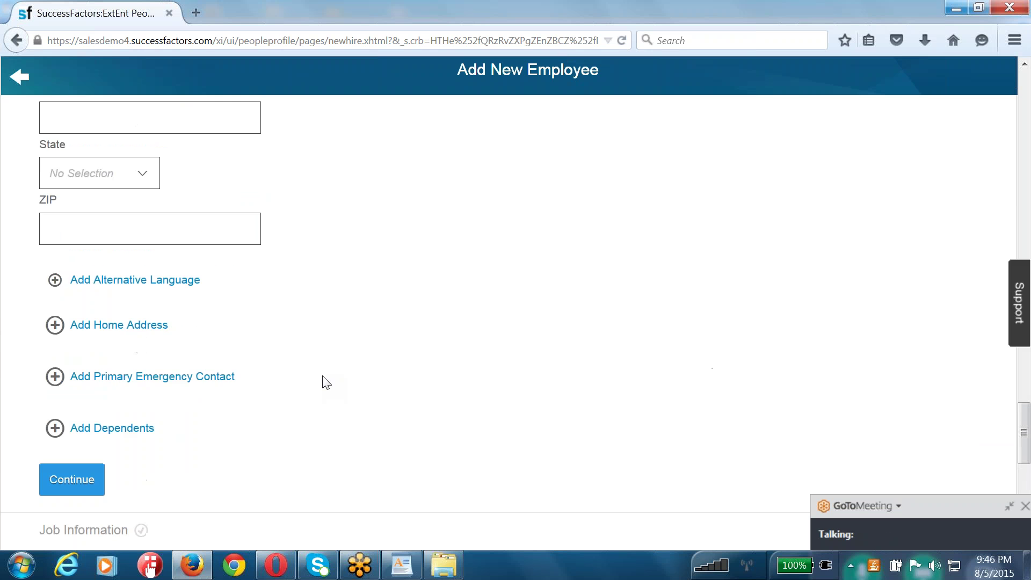
scroll(323, 376, up, 7)
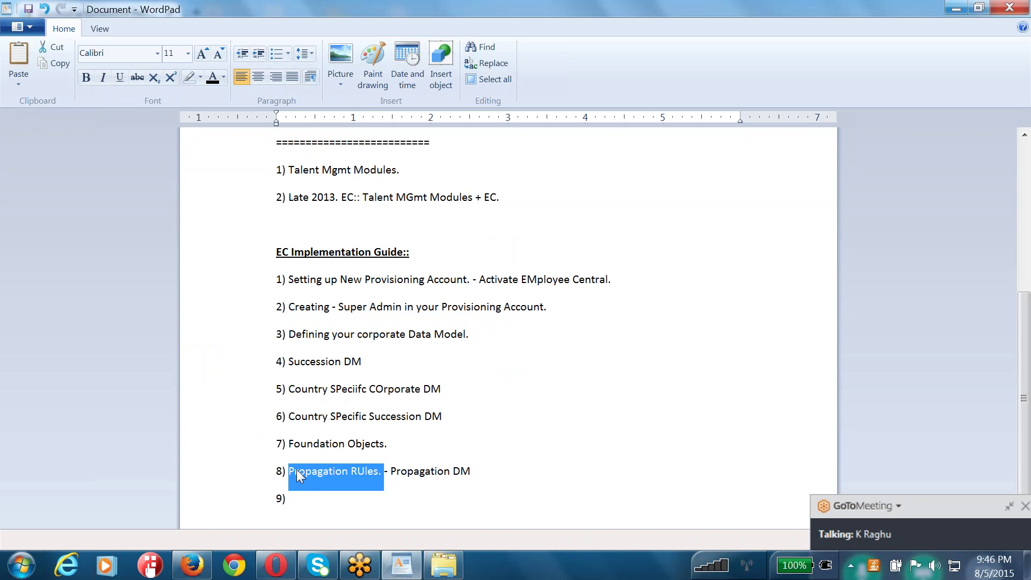
- Complete item 9 as 'Event Reason Derivation Rules/DM. -->'
click(390, 503)
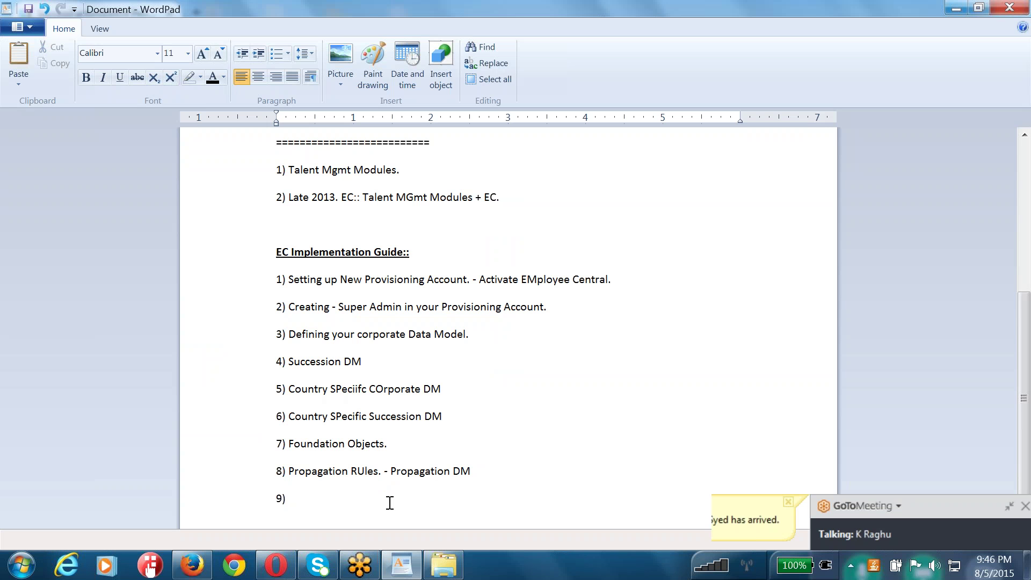
text(Event Reason Derivation Rulesw)
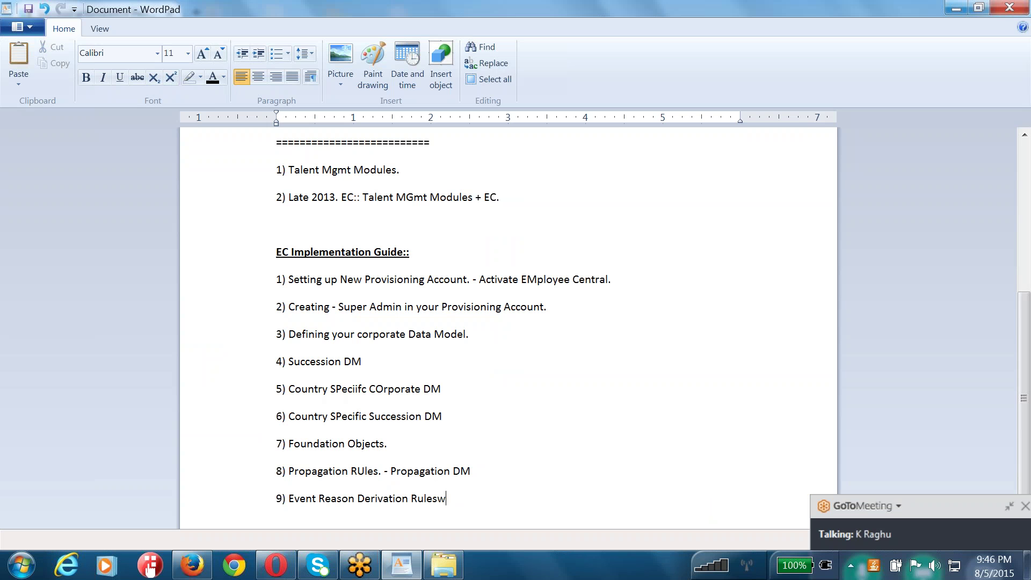
key(BackSpace)
text(/DM. -->)
drag(316, 498, 468, 501)
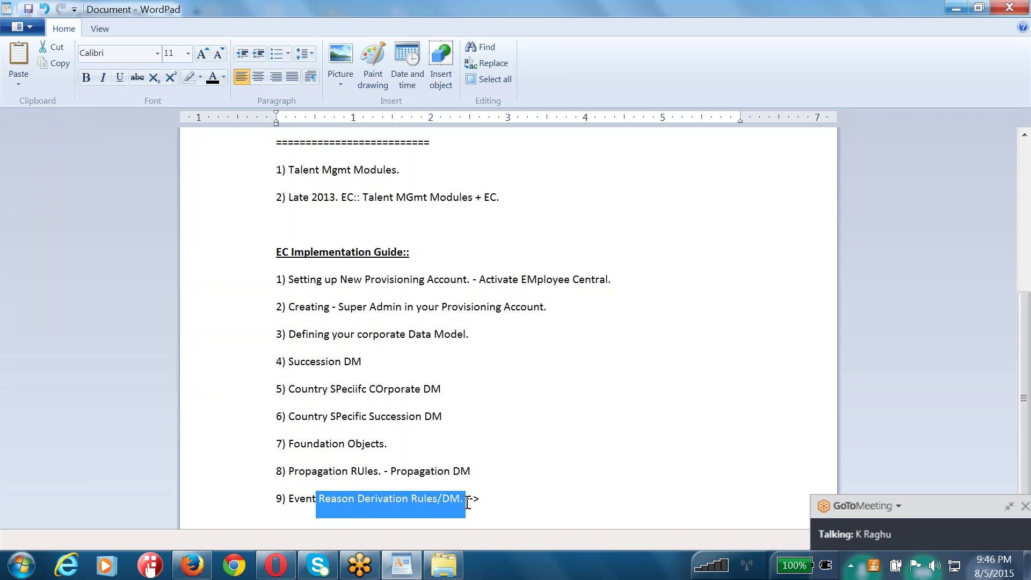
click(488, 499)
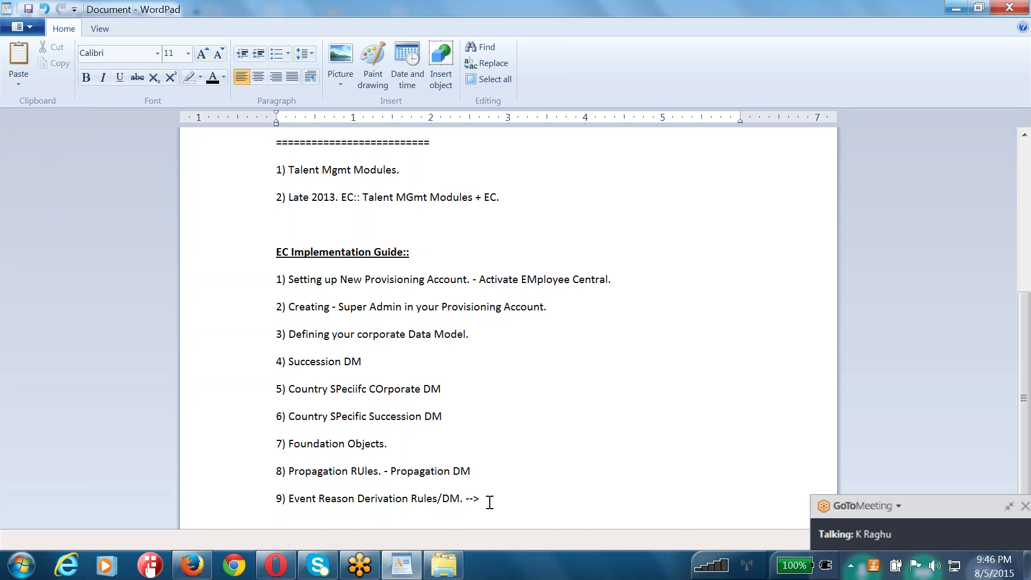
drag(487, 499, 304, 501)
click(496, 500)
- Add item '10) Workflow Derivation Rules.' and start its '- XML' suffix
key(Return)
text(10))
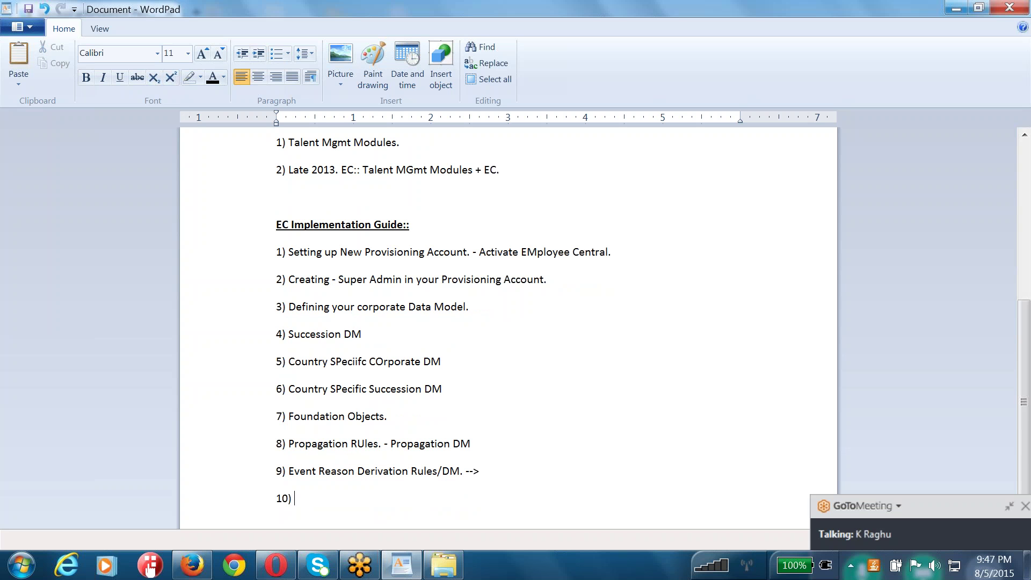
text( Workflow Derivation Rules.)
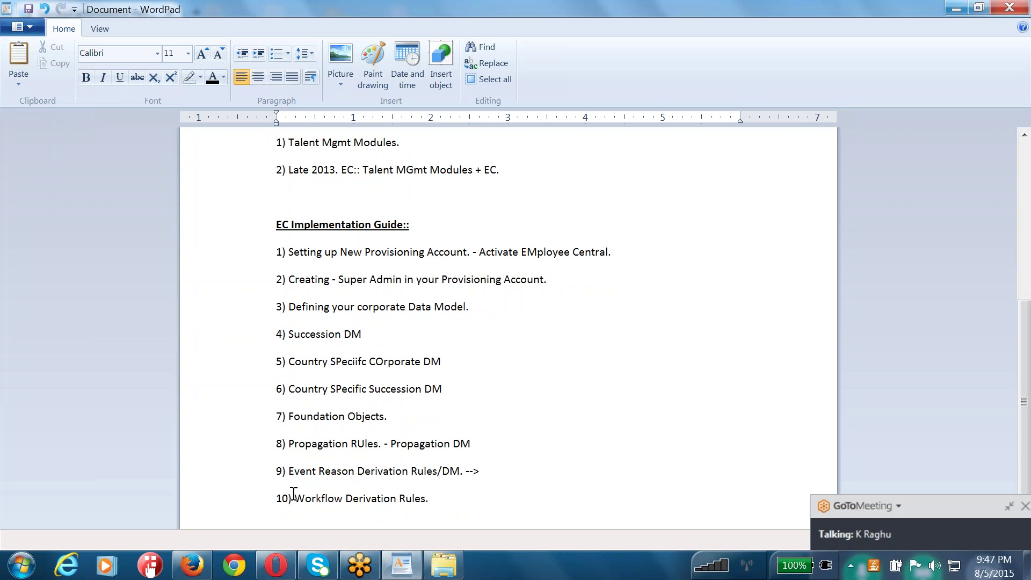
drag(296, 497, 435, 500)
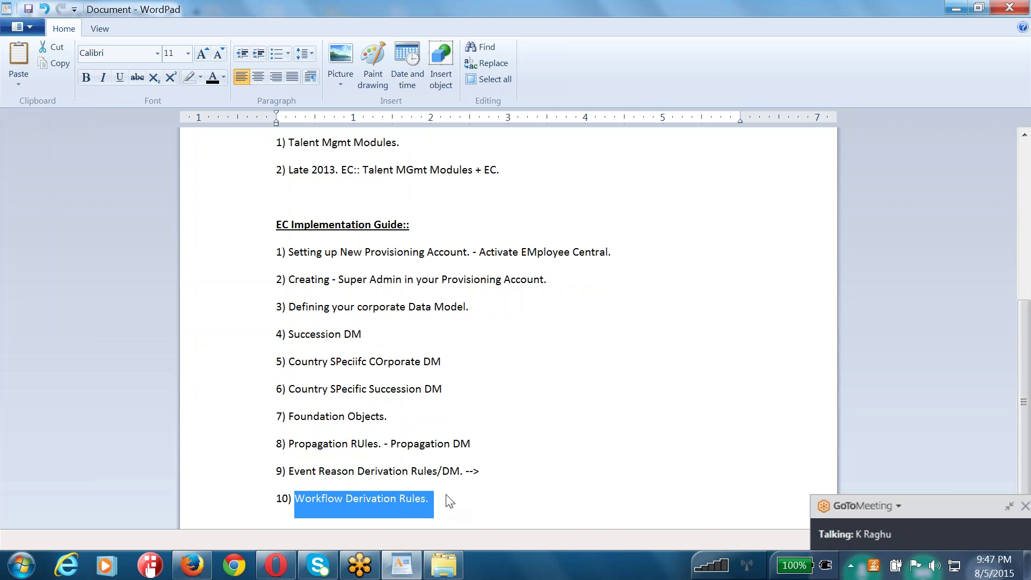
key(Right)
text(- XMl)
key(BackSpace)
key(BackSpace)
key(BackSpace)
- Finish item 10 with 'XML.' and add item '11) Maintain/Configure your RBP.'
text(XML.)
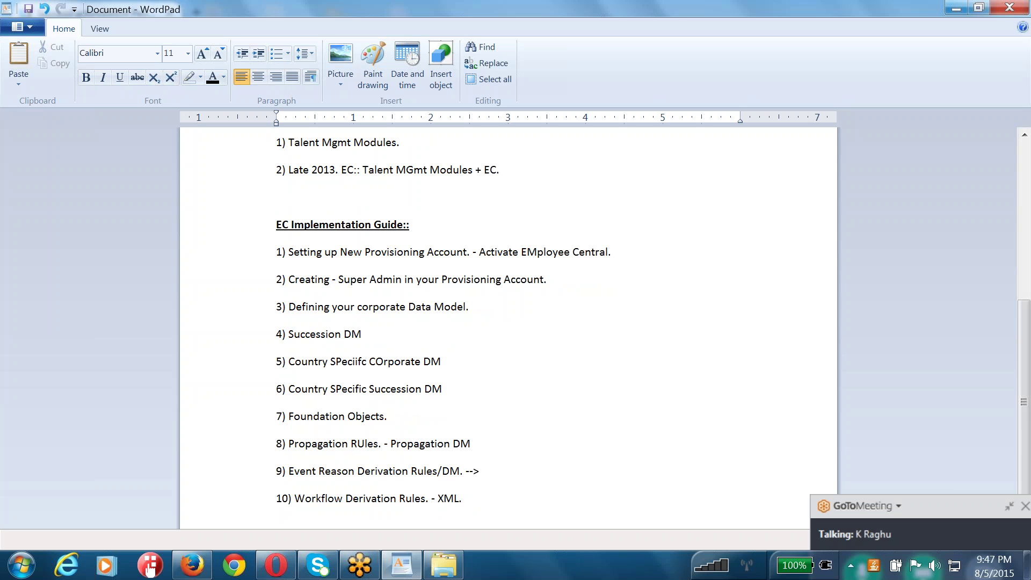
key(Return)
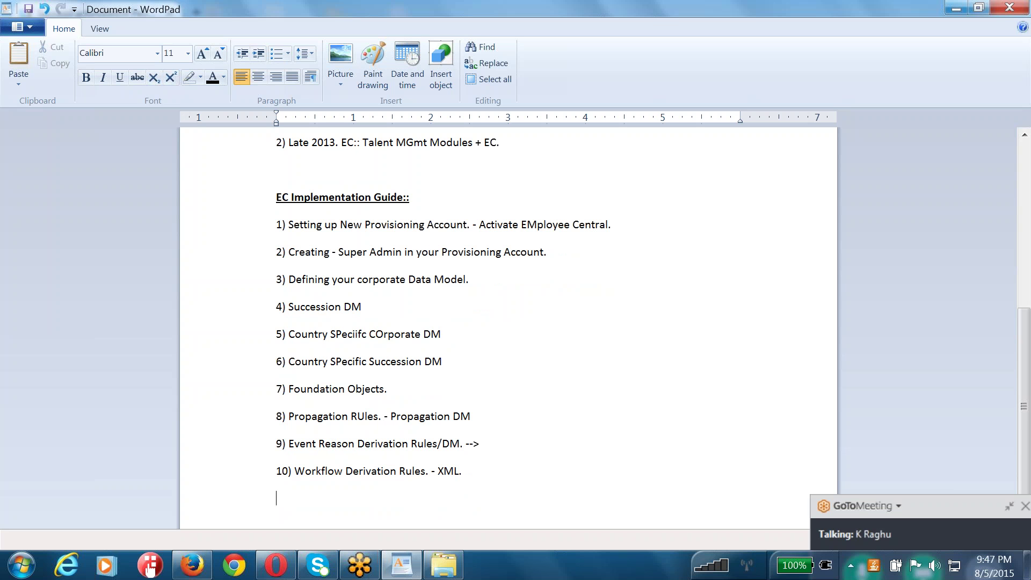
text(11))
text(maintain)
key(BackSpace)
key(BackSpace)
key(BackSpace)
key(BackSpace)
key(BackSpace)
key(BackSpace)
key(BackSpace)
key(BackSpace)
text(Maintain/Configure your RBP.)
- Add item '12) EMployees Data -' and select 'EMployees Data'
key(Return)
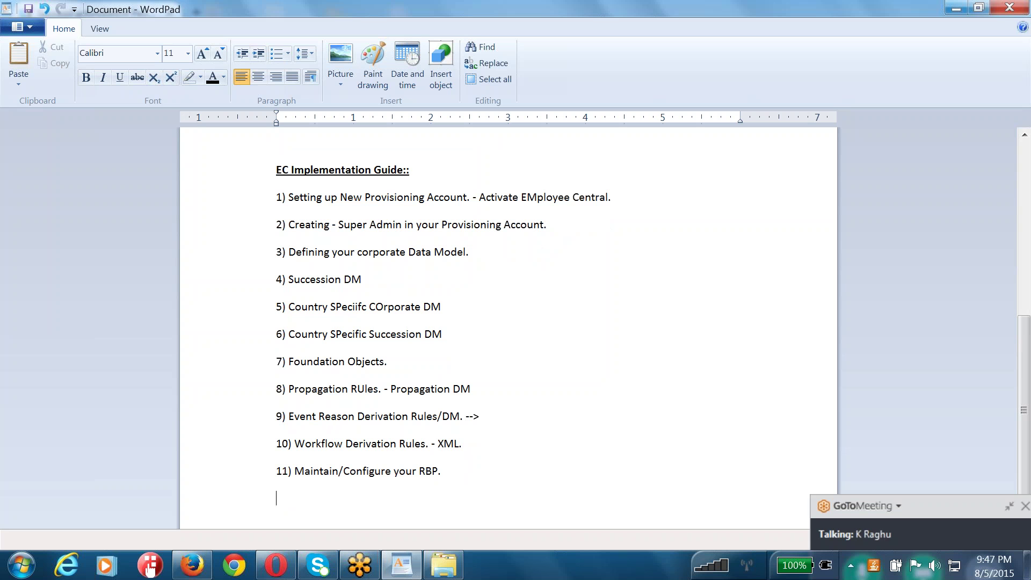
text(12) EMployees Data/)
key(BackSpace)
text(-)
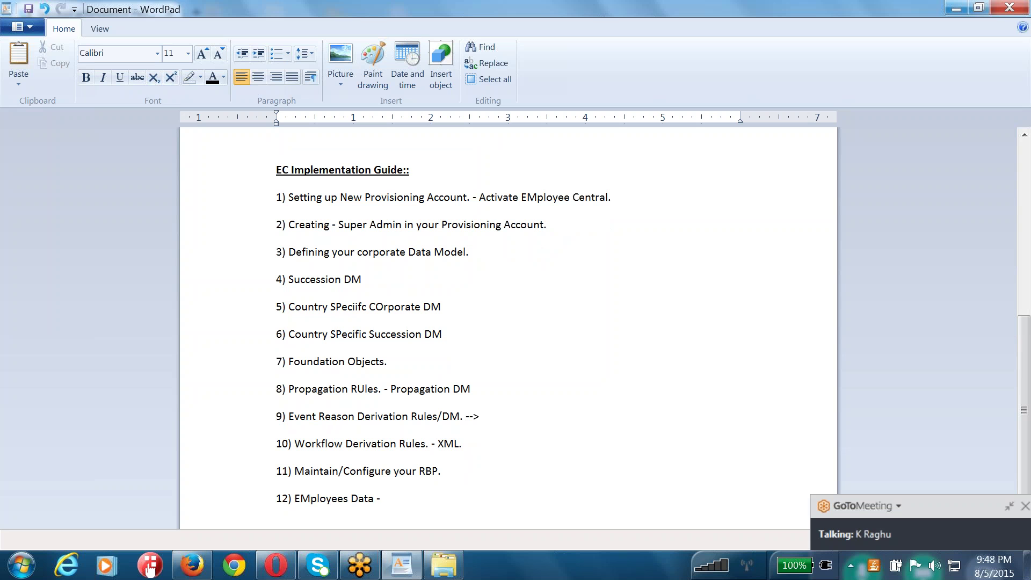
drag(294, 498, 371, 499)
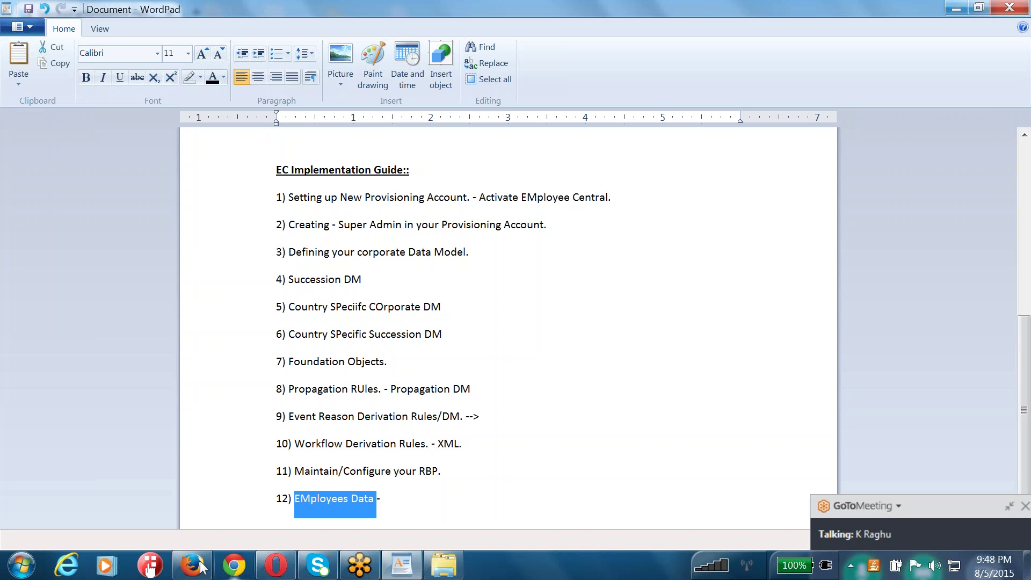
- Return to the SuccessFactors page in Firefox and open the module menu
click(183, 564)
scroll(327, 196, up, 15)
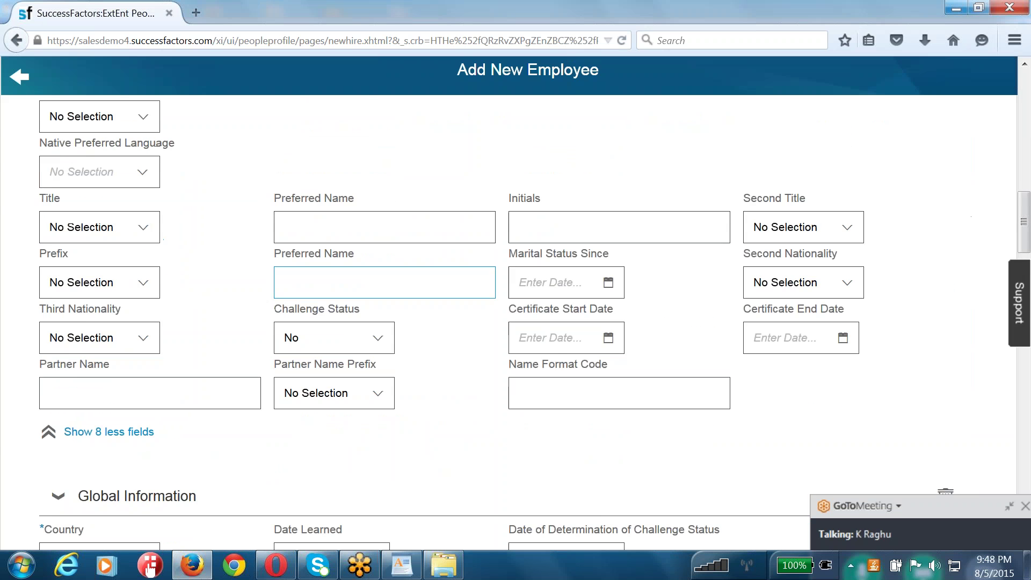
scroll(418, 188, up, 10)
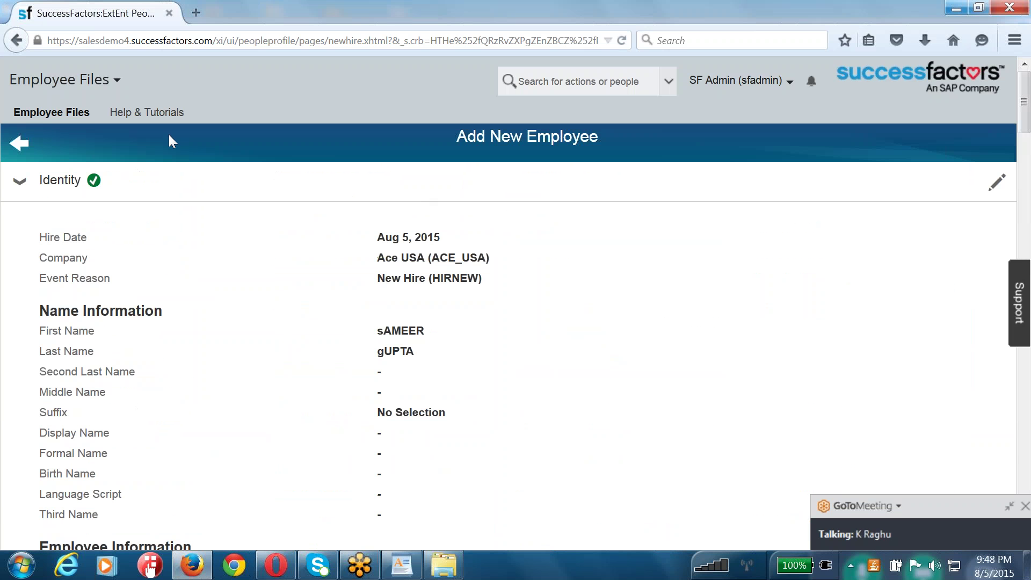
click(61, 80)
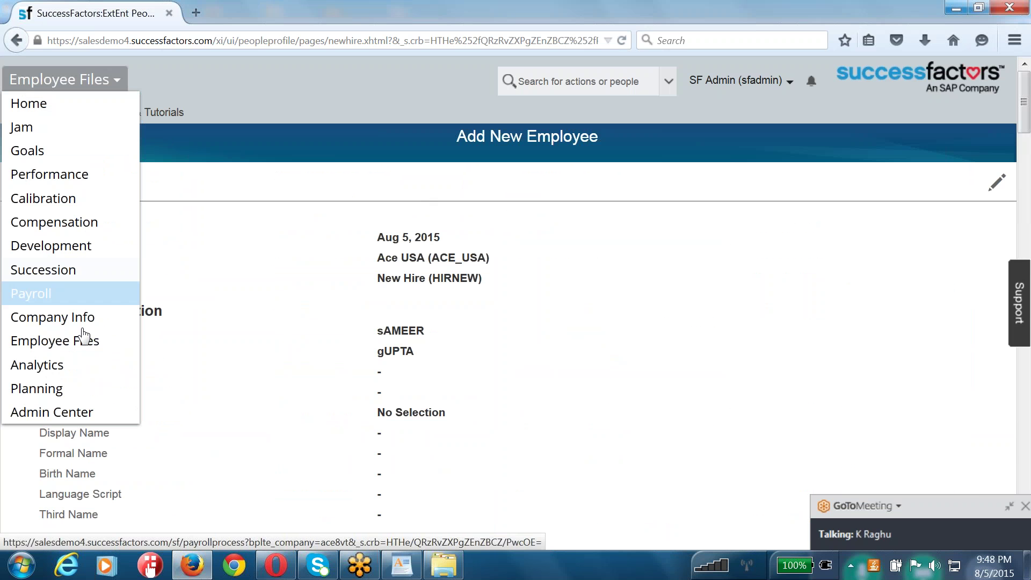
- Choose Admin Center from the Employee Files module menu
click(57, 412)
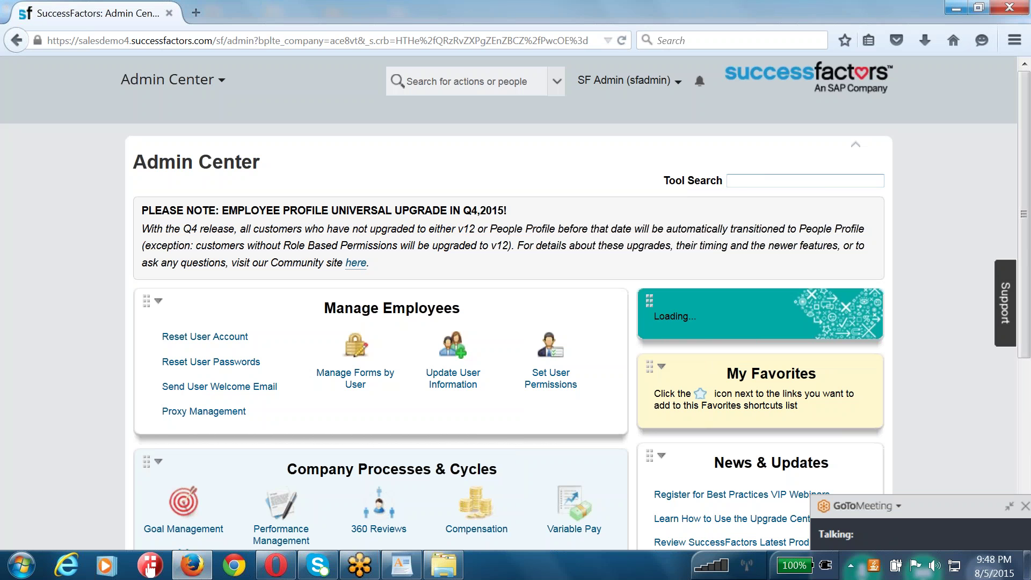
- Find Import Employee Data via 'import em'; try Biographical, Employment and Personal import types
text(import em)
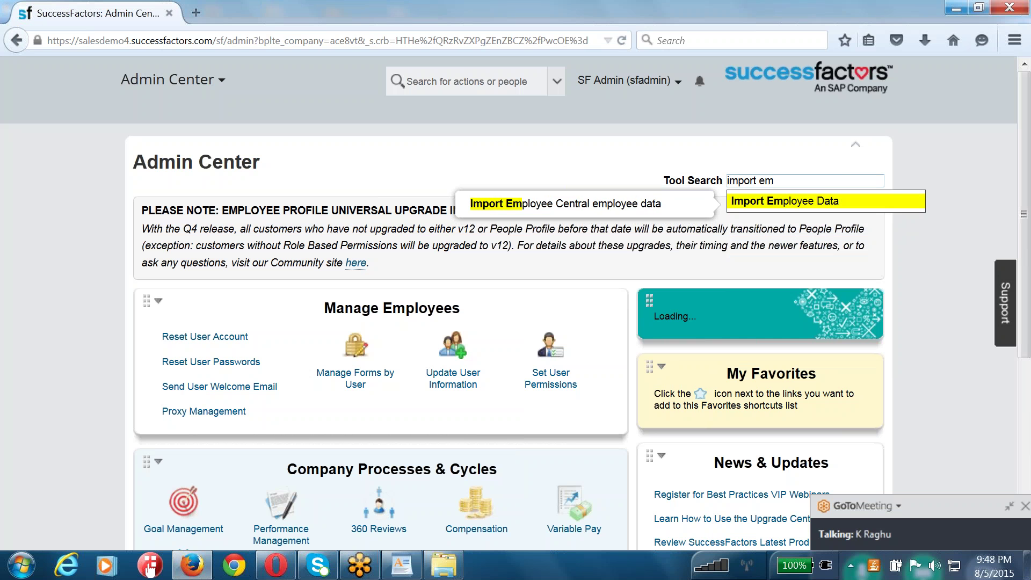
key(Return)
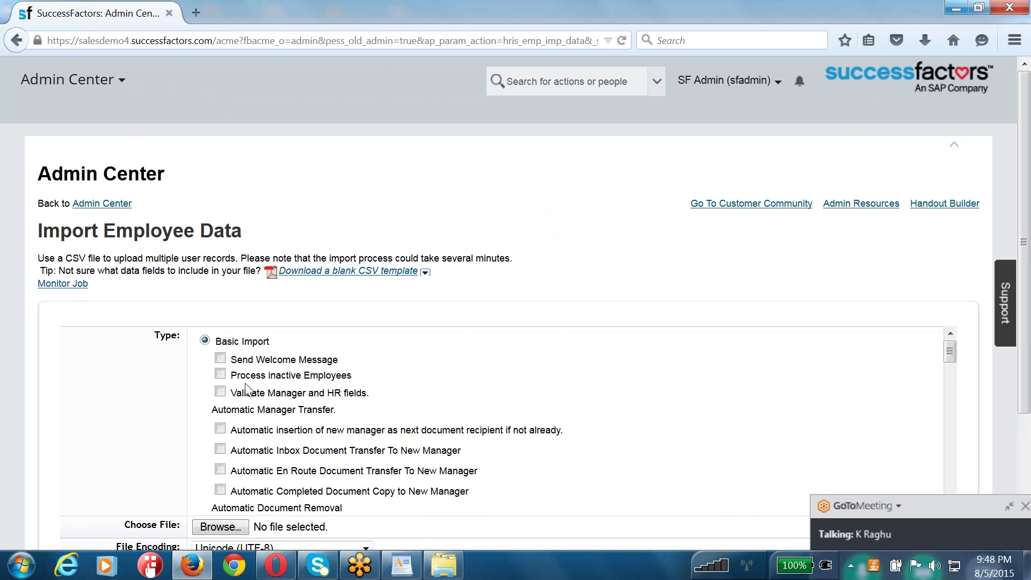
scroll(246, 387, down, 8)
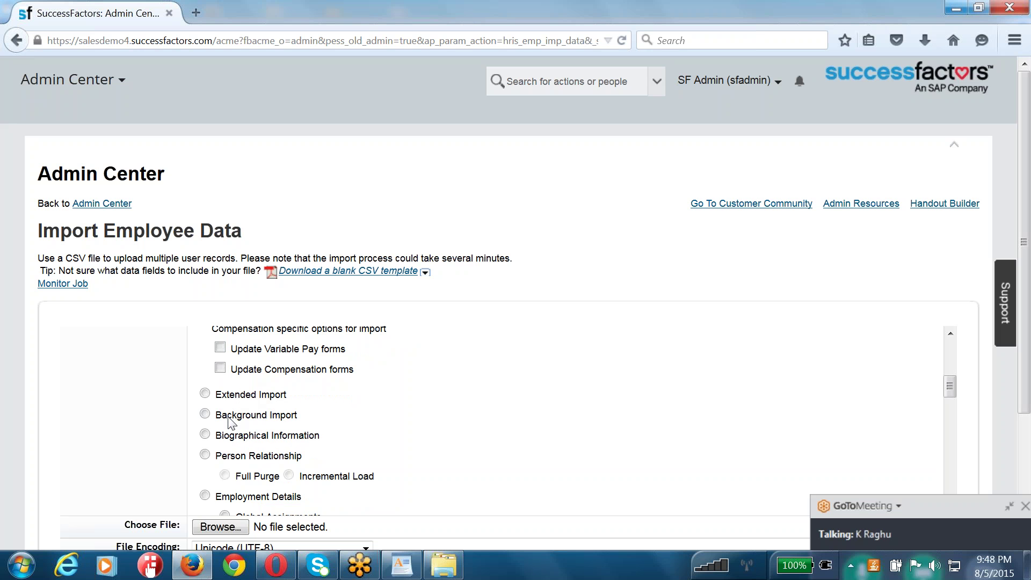
click(205, 434)
scroll(206, 453, down, 5)
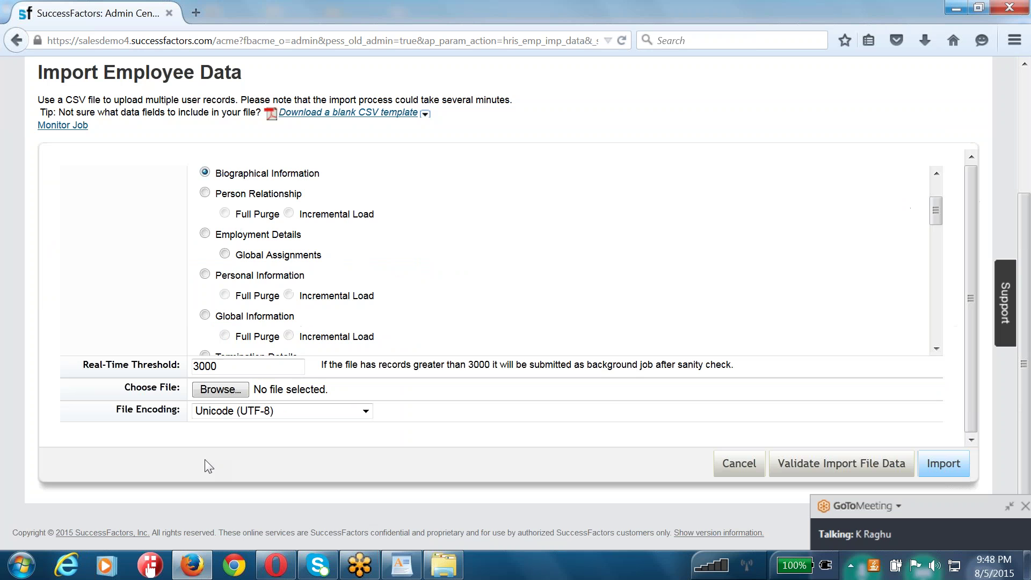
click(204, 233)
scroll(206, 228, down, 1)
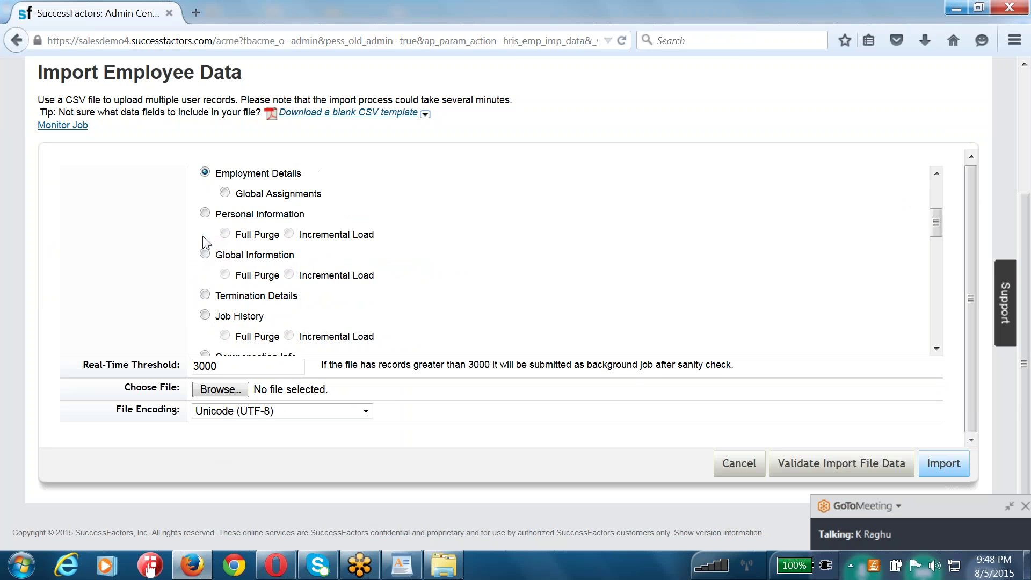
click(205, 214)
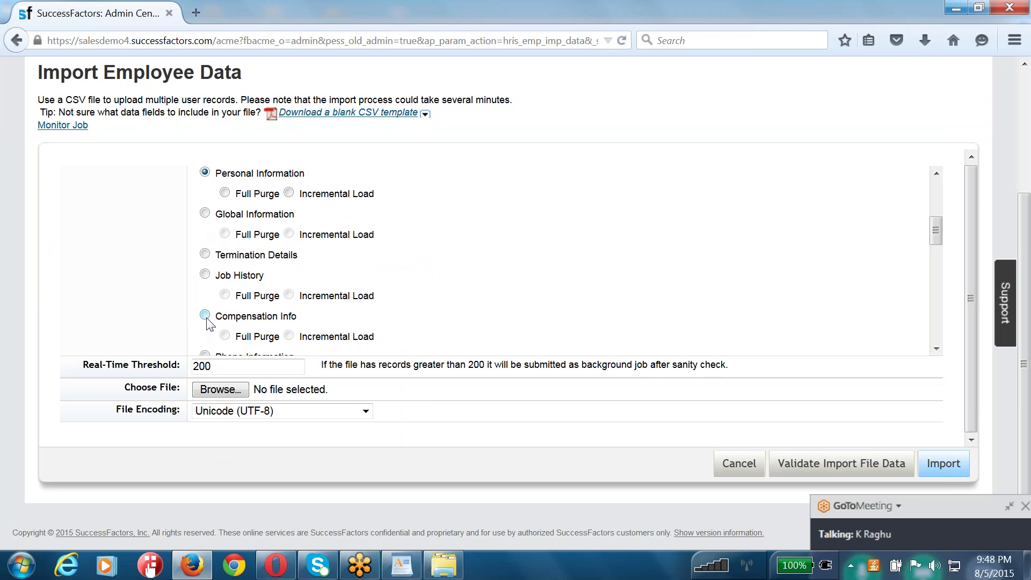
- Select Compensation Info, review the remaining import types, and return to WordPad
click(205, 316)
scroll(206, 298, down, 1)
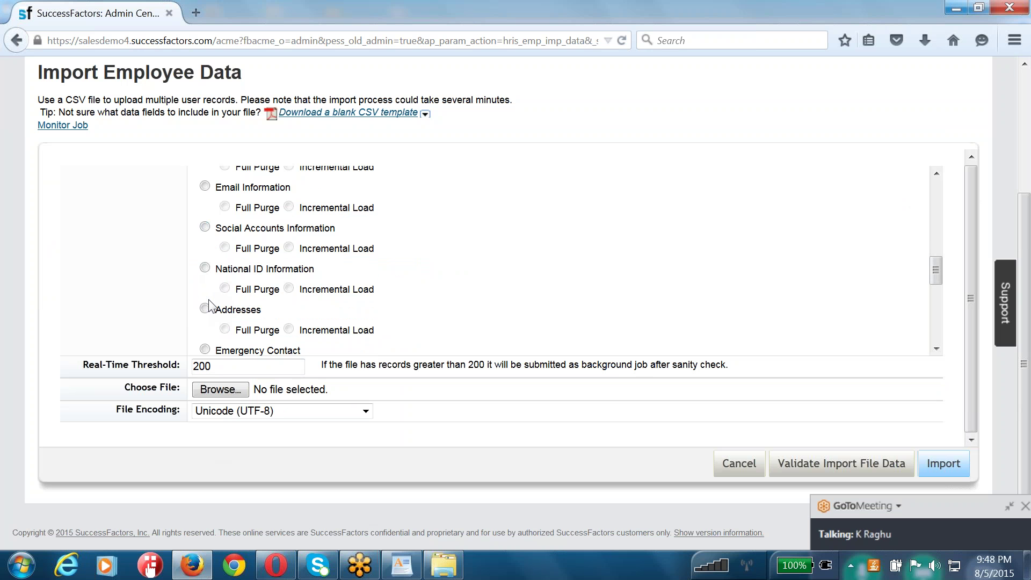
scroll(209, 305, down, 3)
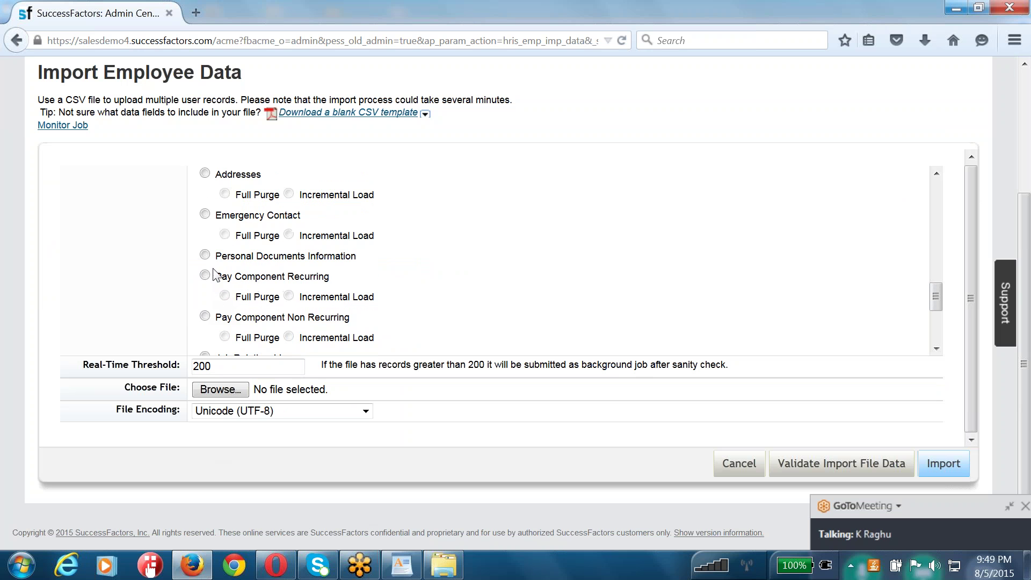
scroll(211, 262, down, 4)
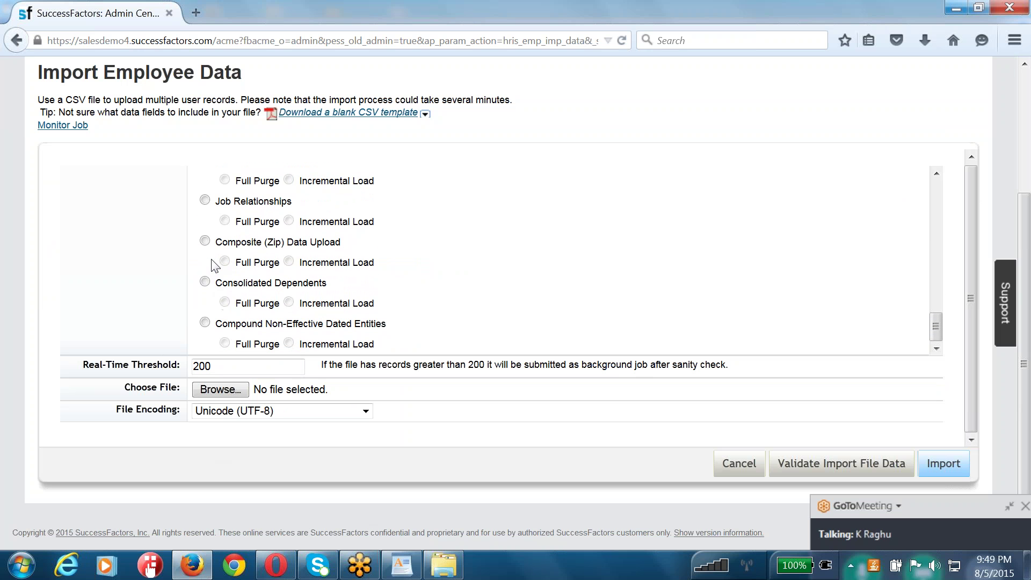
scroll(218, 282, up, 15)
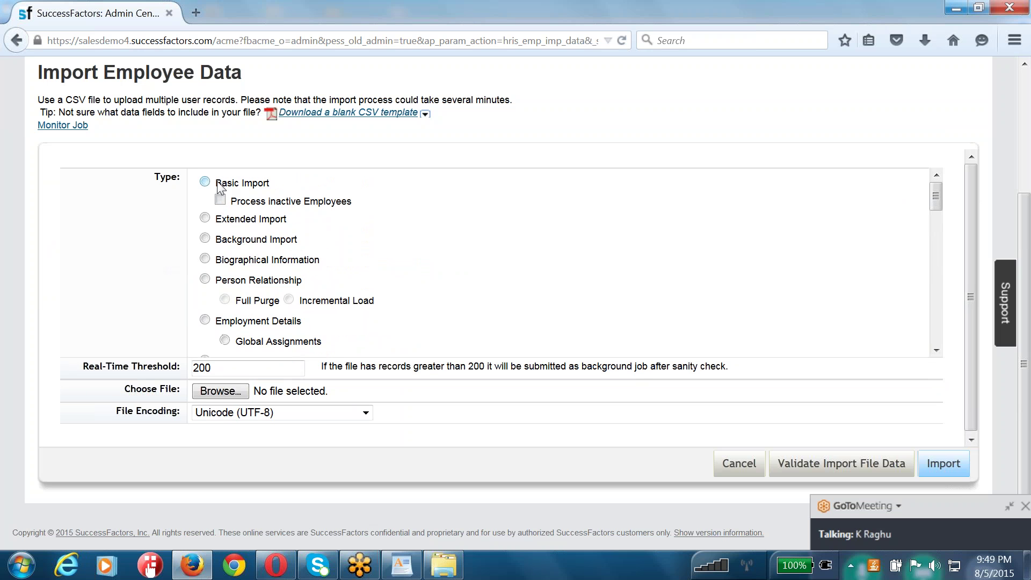
scroll(266, 300, up, 3)
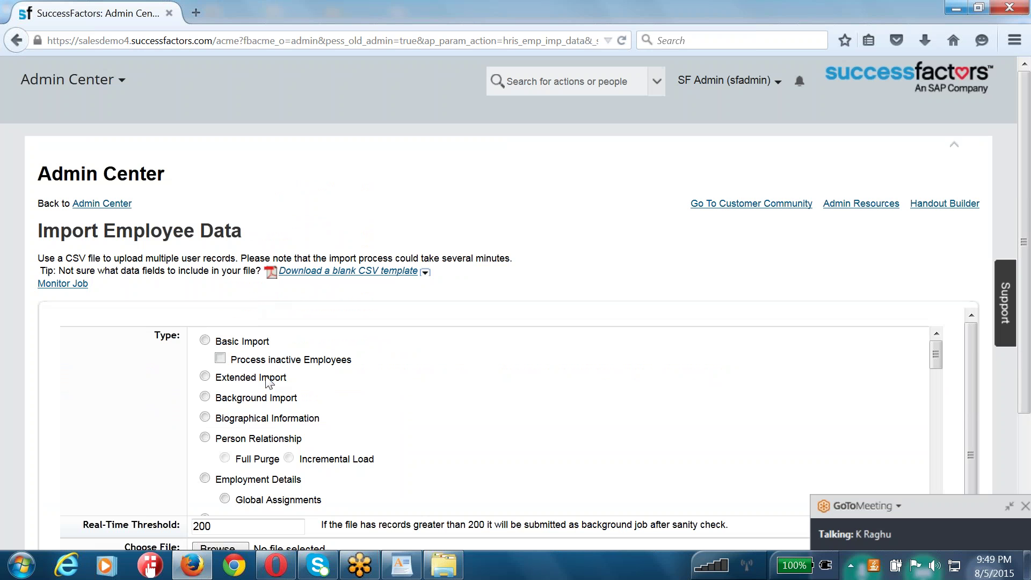
click(402, 564)
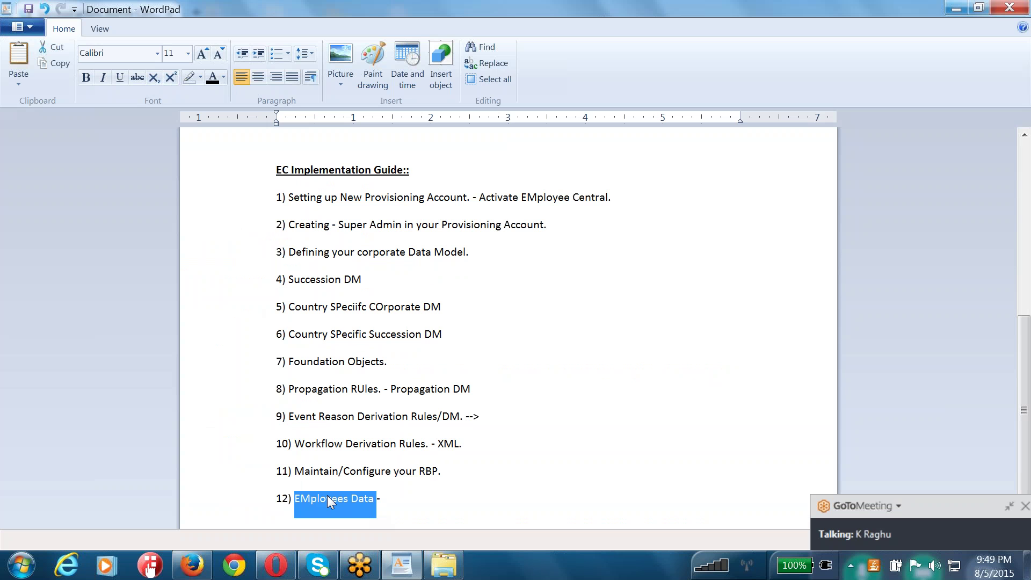
- Add numbered lines '13)' and '14)' below item 12
click(389, 496)
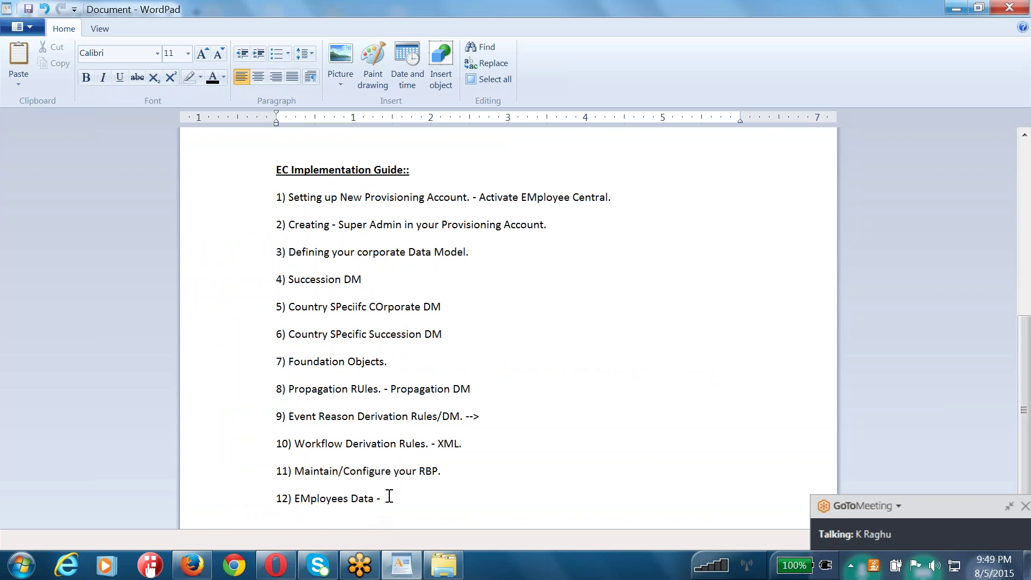
key(Return)
text(13))
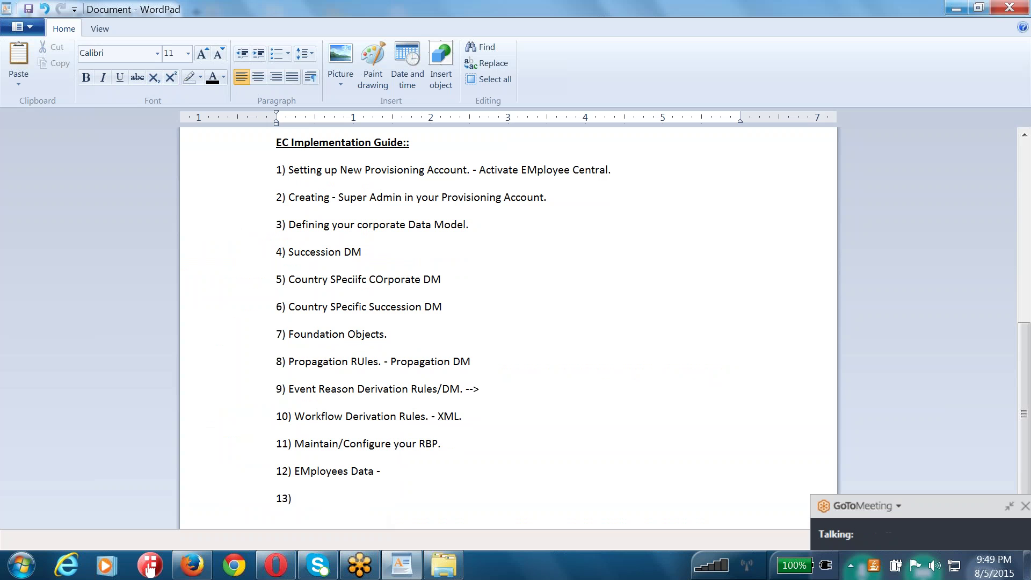
key(Return)
text(14))
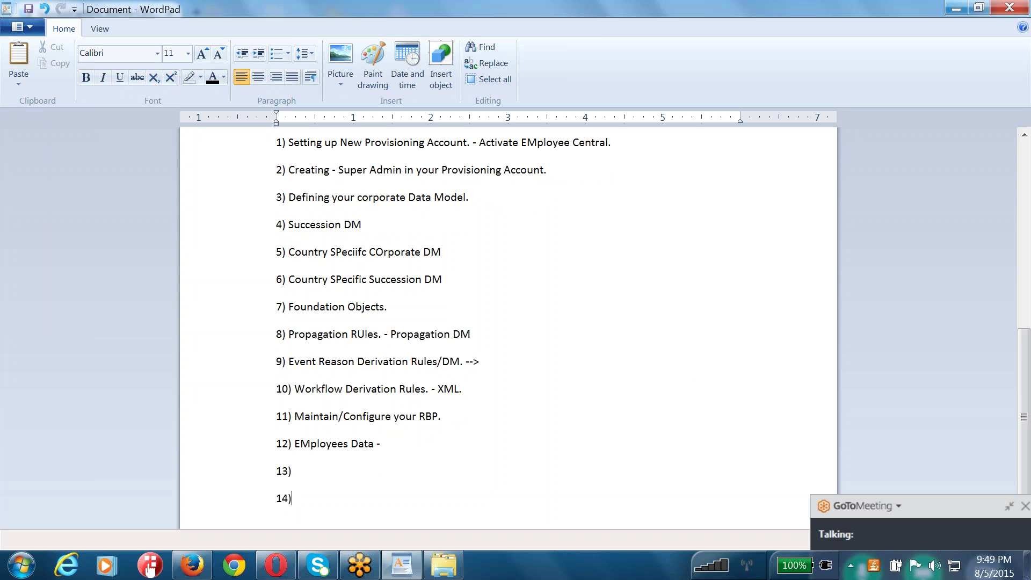
- Write item 13 as 'HRIS Sync Job.', the standard synchronization submitted in Provisioning
click(313, 466)
text(HRSI)
key(BackSpace)
key(BackSpace)
text(IS Sync Job. -- Standard )
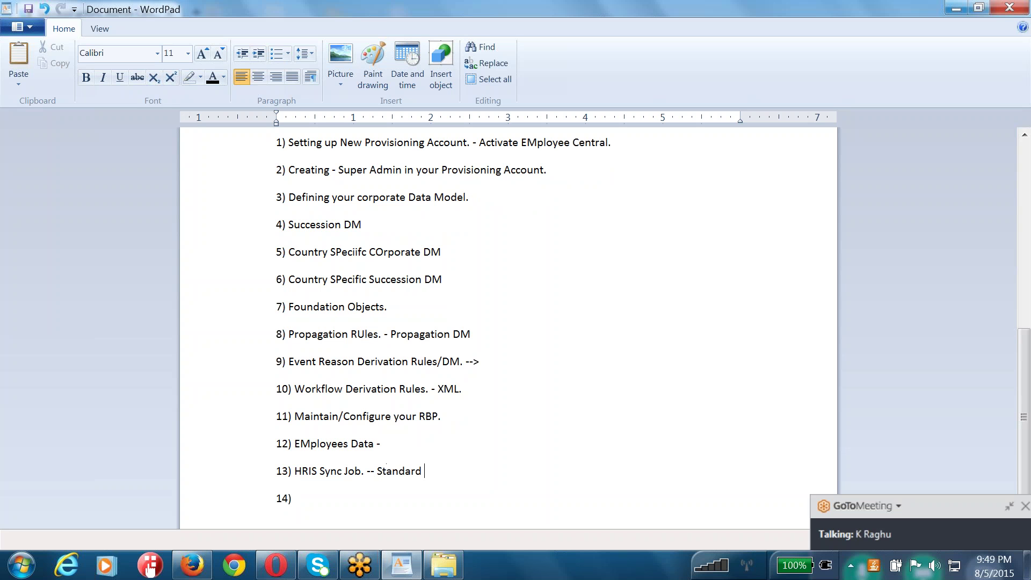
text(Synchronization that S)
text(AP Su)
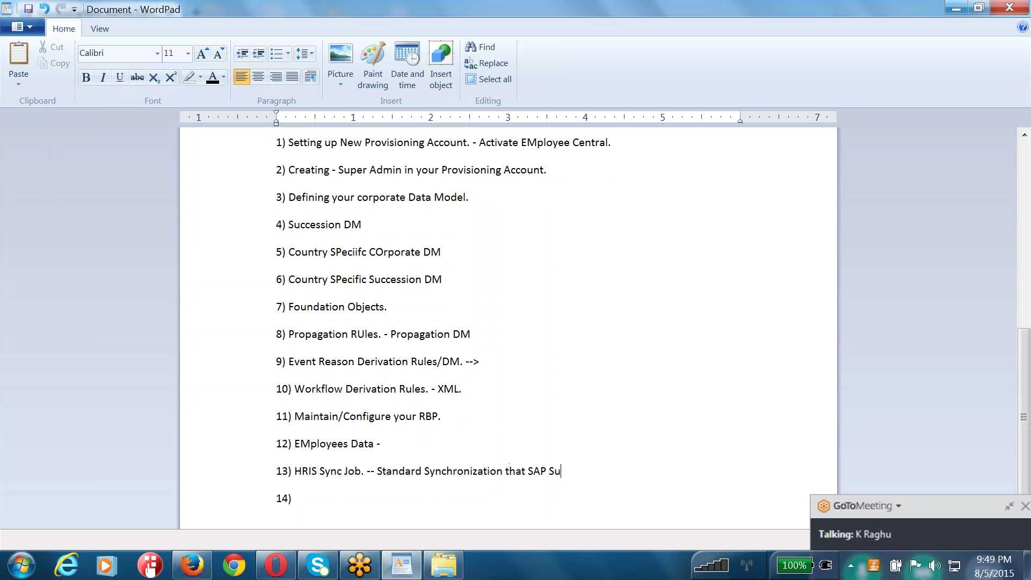
text(ccessfactors to submit in your )
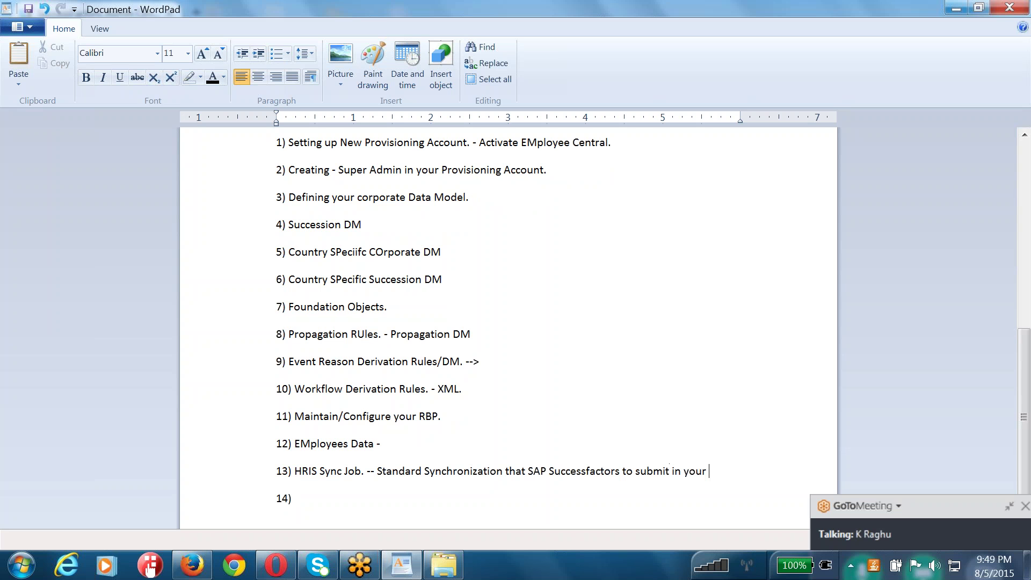
text(Provisioning account.)
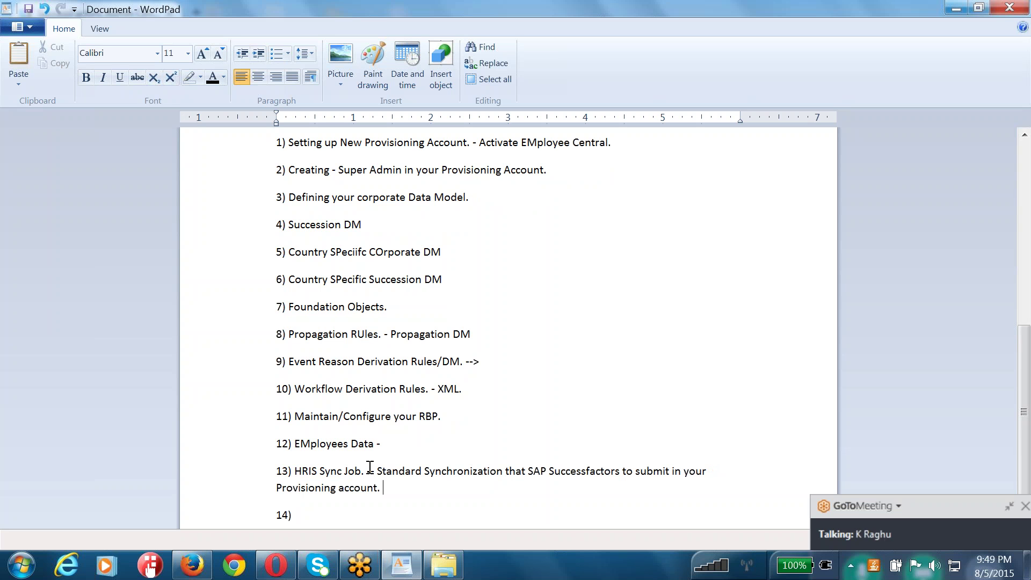
drag(368, 473, 310, 472)
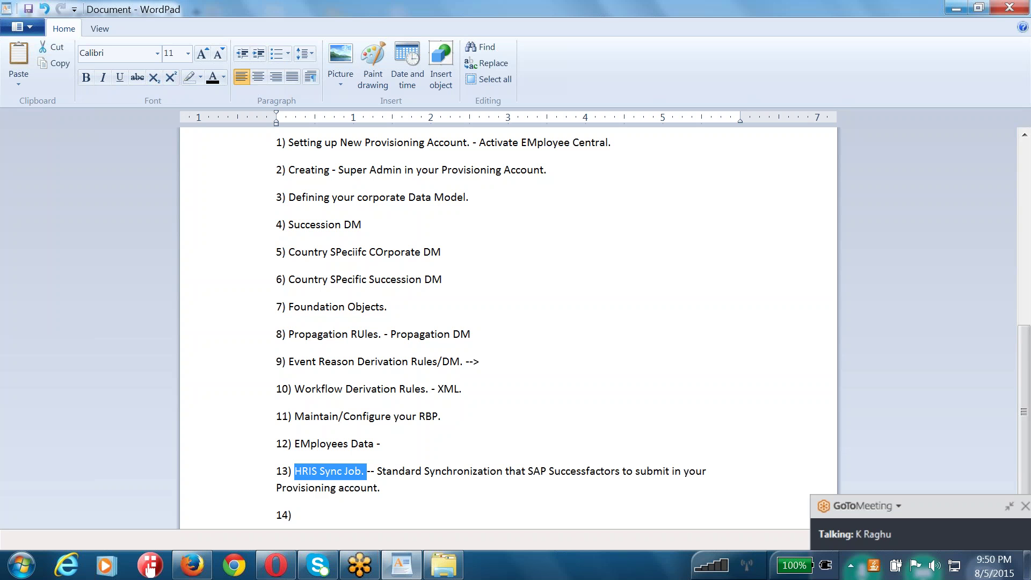
- Rename item 13 to 'HRIS Sync/Quartz Job.'
click(351, 471)
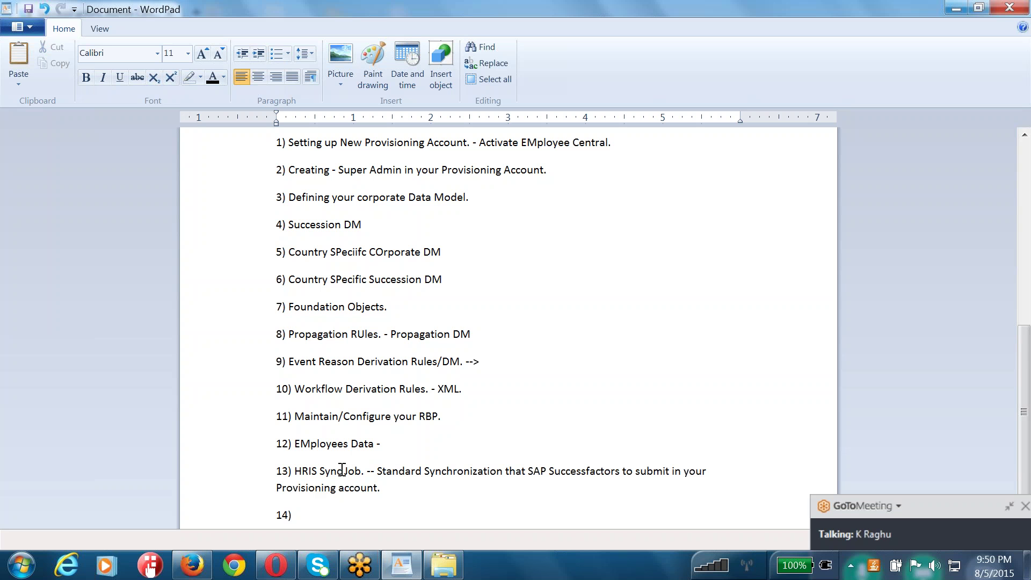
click(342, 470)
text(/Quartz)
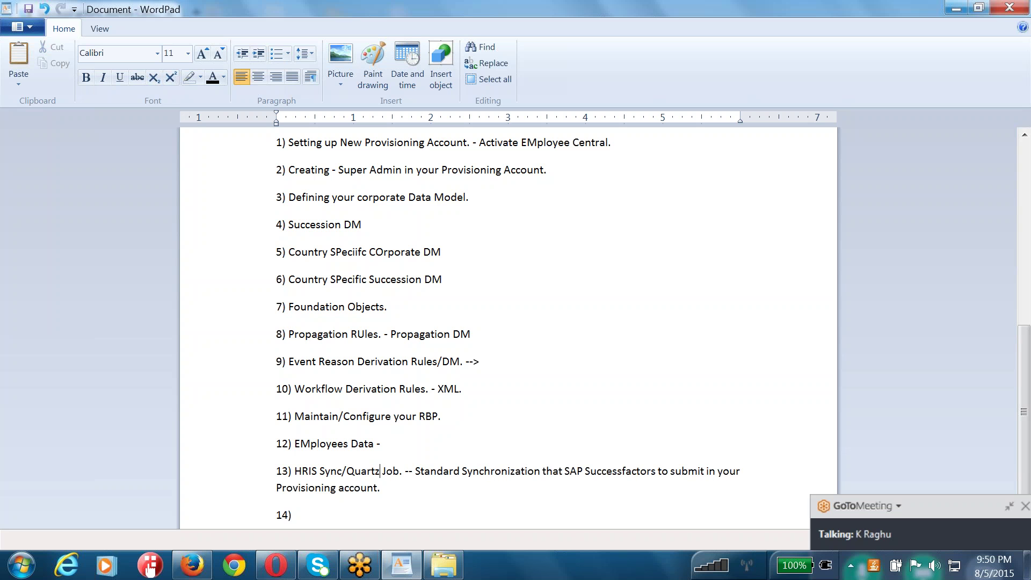
- Fill item 14 as 'Settup Leave of Absence. (TIme Off).'
key(ctrl+End)
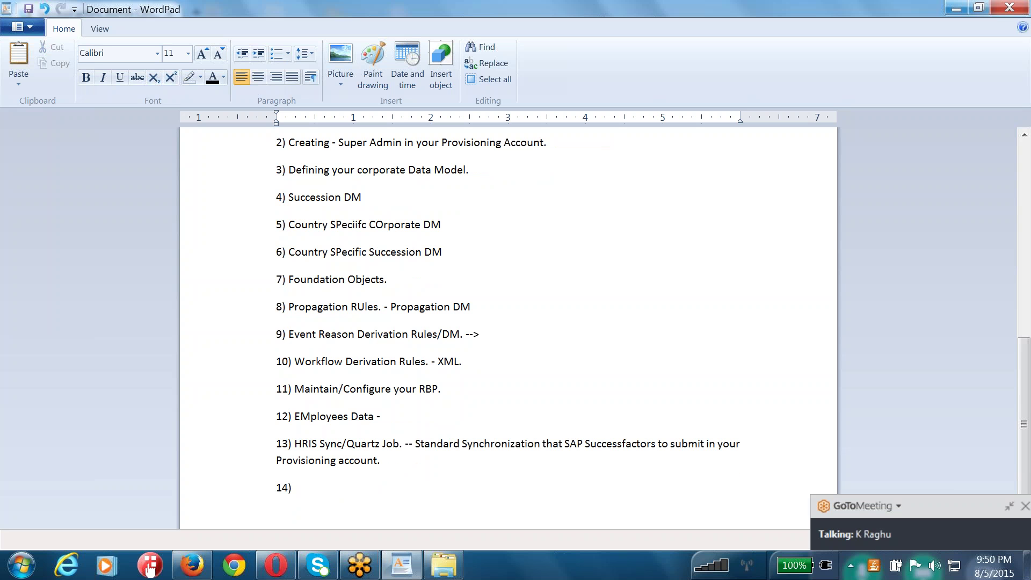
text(Settup Leave of Absence.)
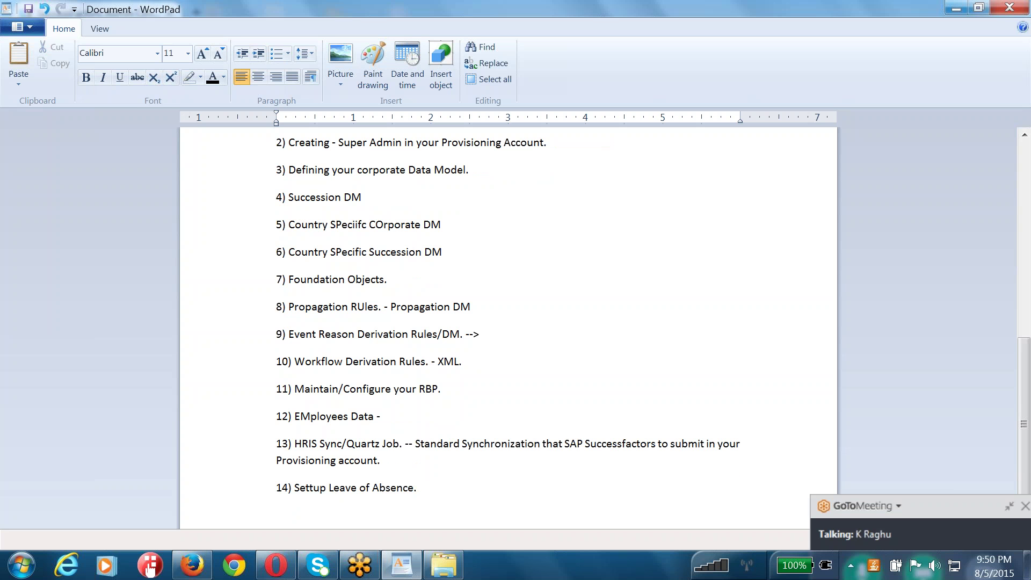
text((TIme Off) .)
key(BackSpace)
key(BackSpace)
text(.)
drag(474, 489, 278, 487)
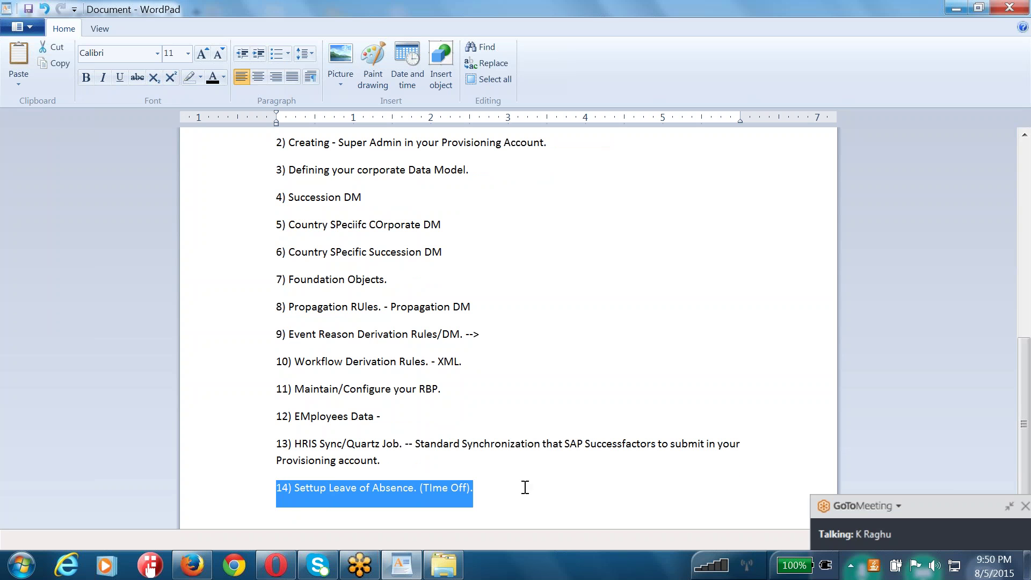
click(493, 486)
drag(481, 487, 422, 491)
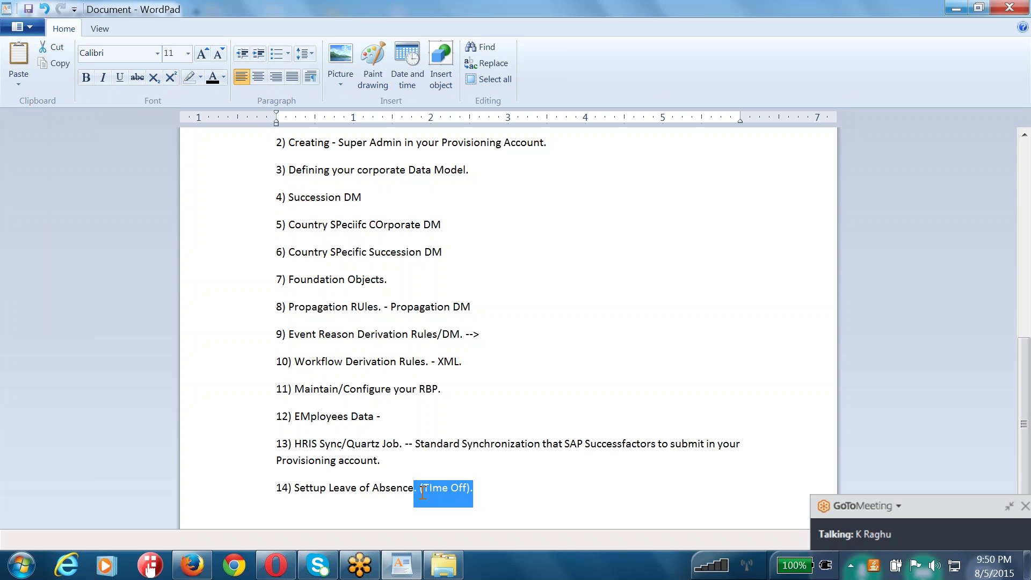
click(265, 490)
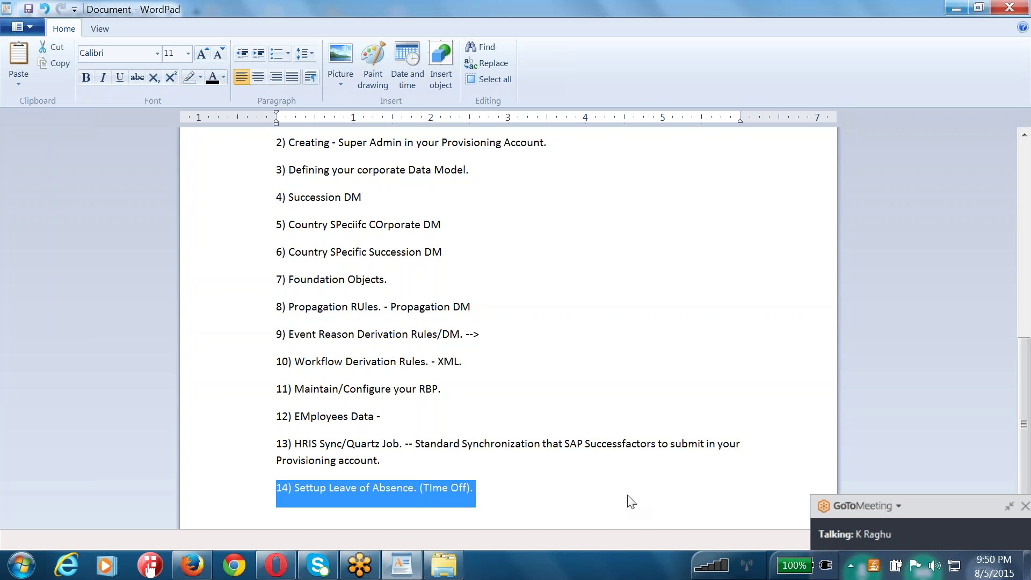
- Scroll through the 14-step guide and highlight item 1 for review
scroll(603, 492, up, 5)
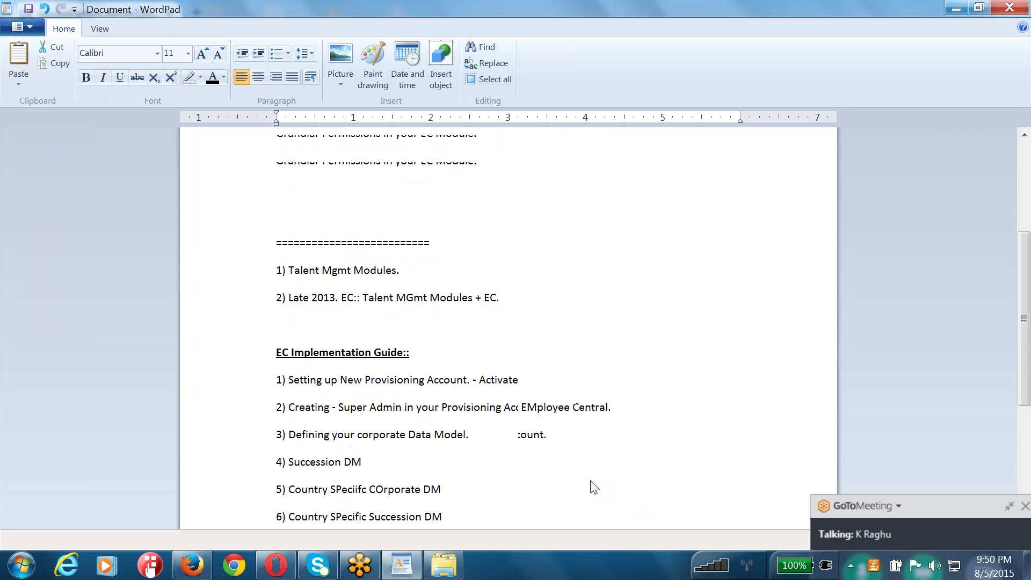
scroll(356, 299, down, 2)
scroll(315, 299, up, 2)
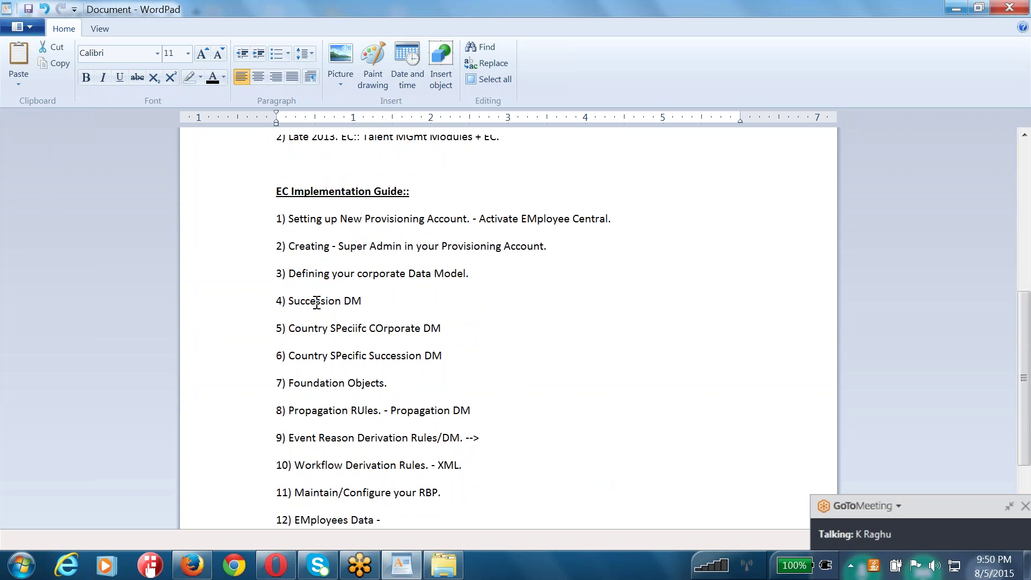
click(277, 218)
drag(278, 218, 632, 220)
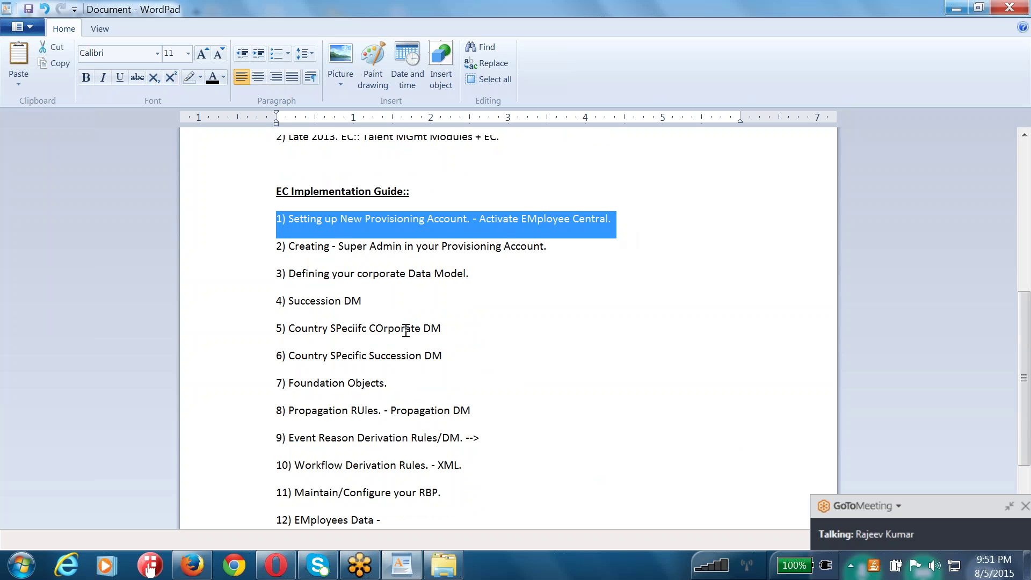
scroll(407, 330, down, 3)
click(469, 357)
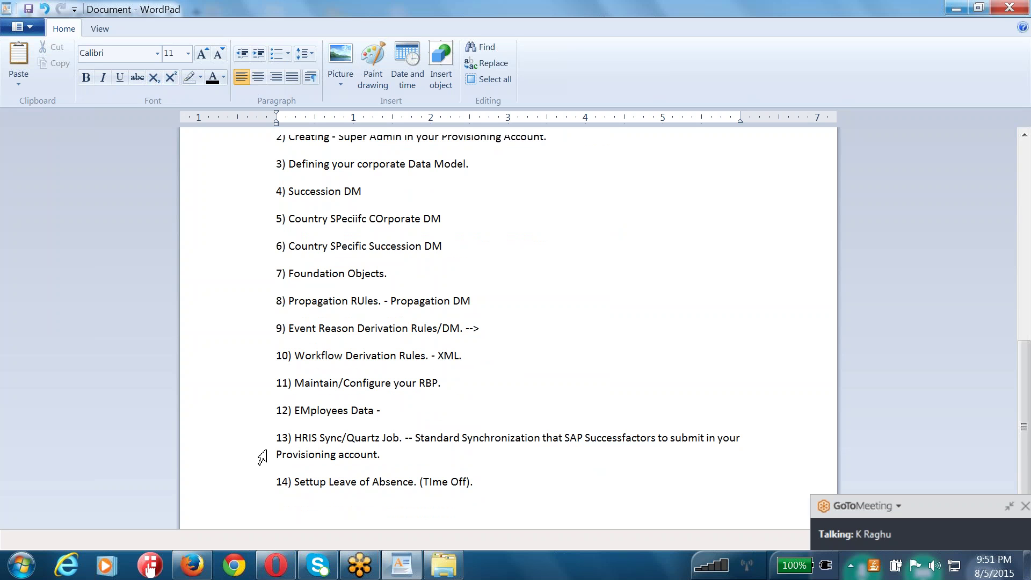
- Highlight item 8, the separator line and 'Provisioning Account.', then bring up Chrome
click(241, 301)
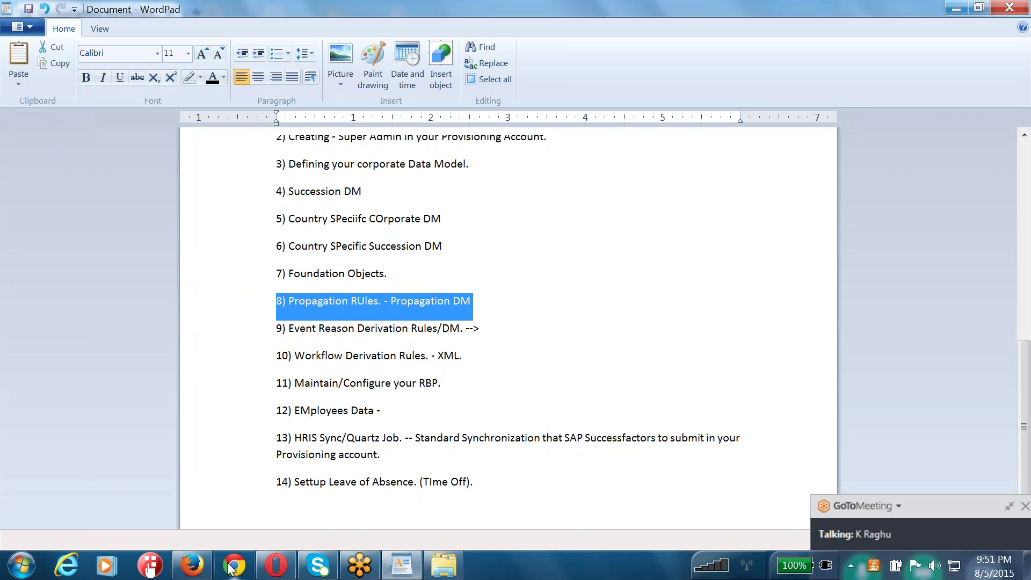
scroll(242, 322, up, 4)
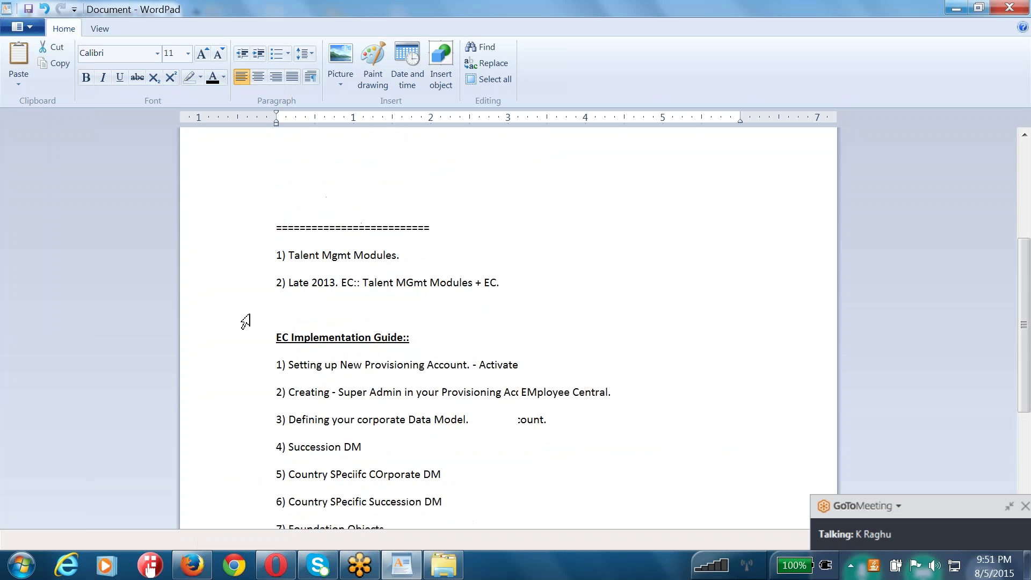
drag(278, 436, 609, 438)
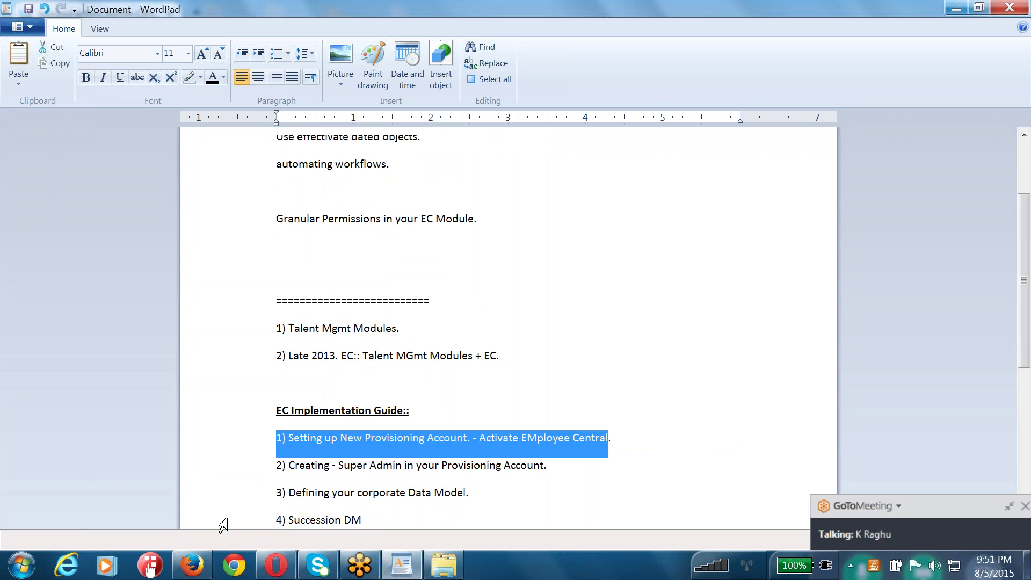
mouse_move(204, 573)
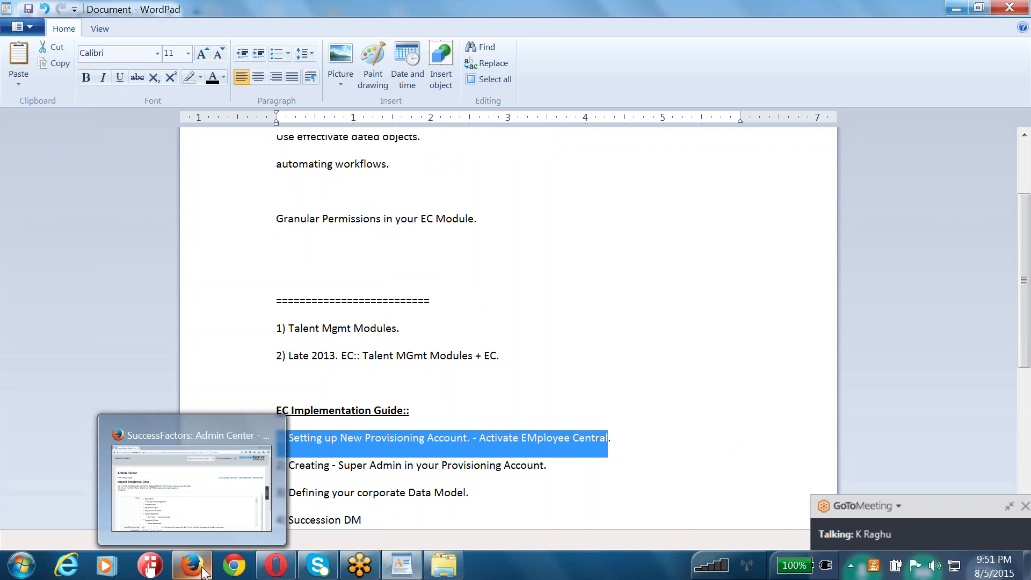
click(259, 303)
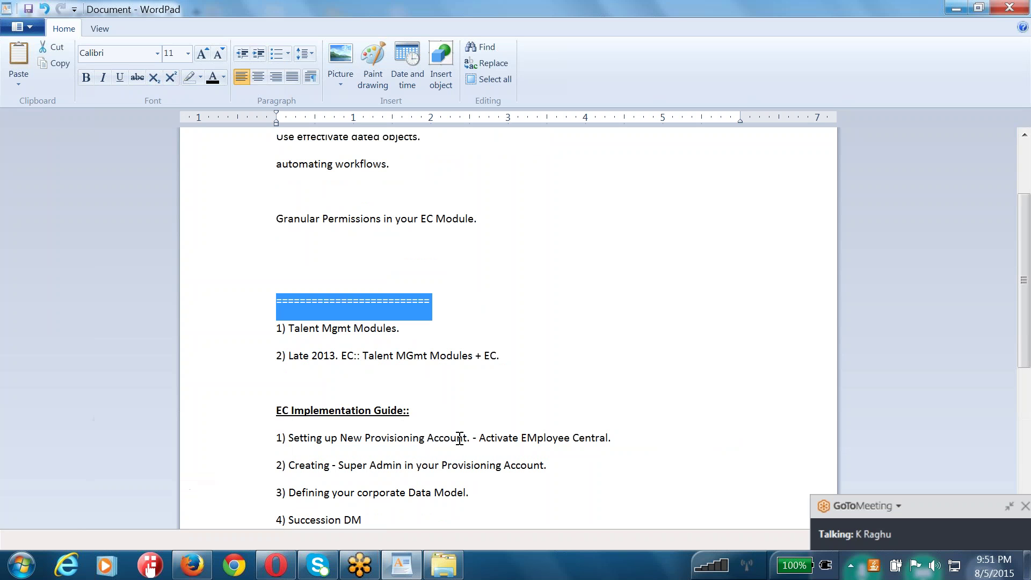
drag(471, 438, 401, 440)
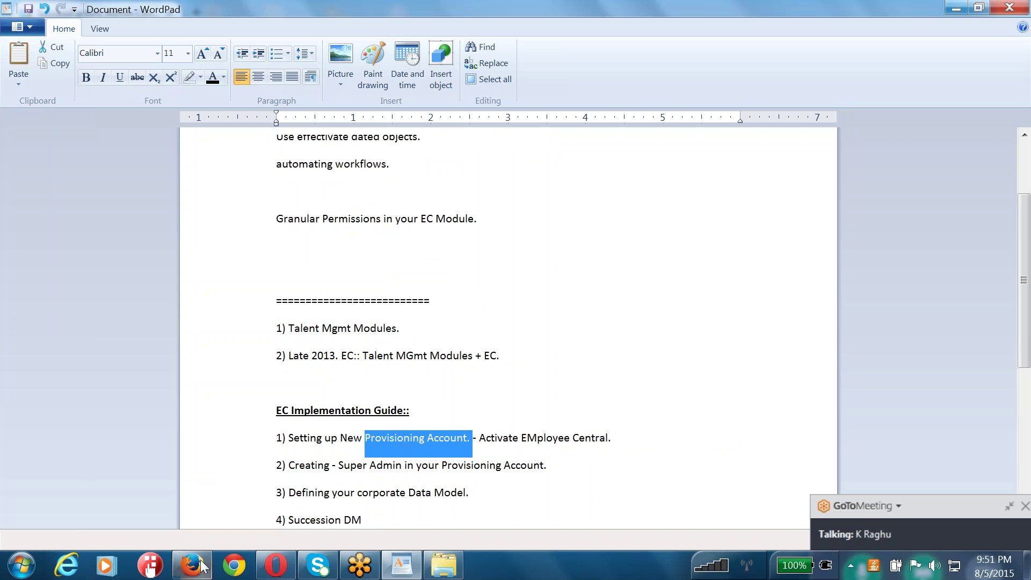
click(234, 565)
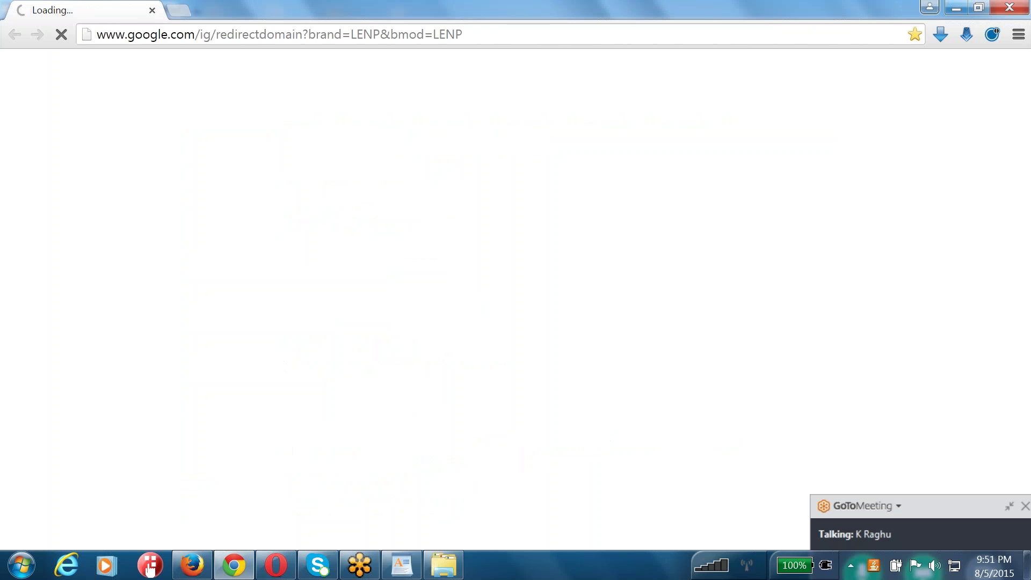
- Load salesdemo4.successfactors.com/login, then change the address to provisioning_login
click(232, 34)
text(s)
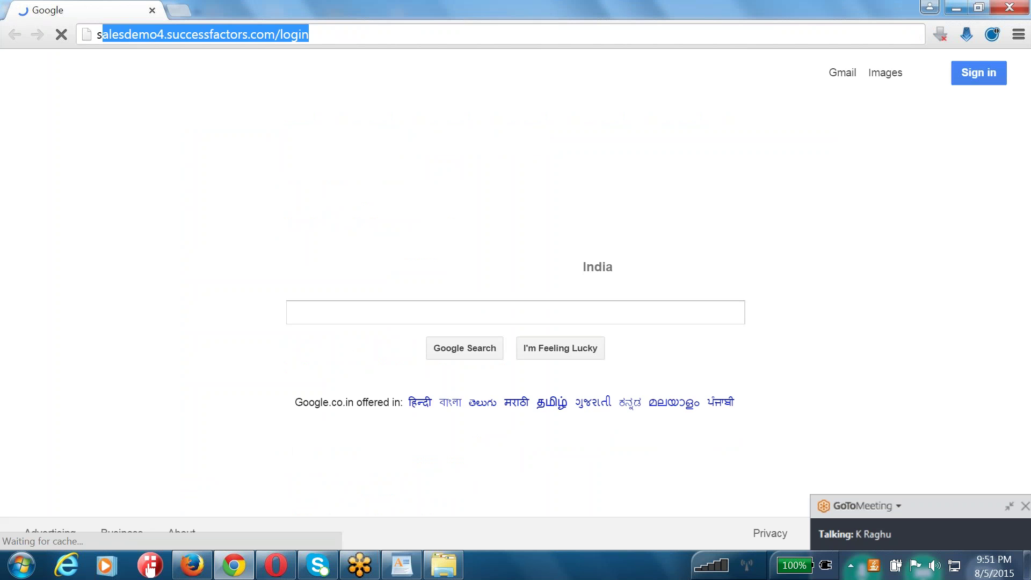
text(ales)
key(Return)
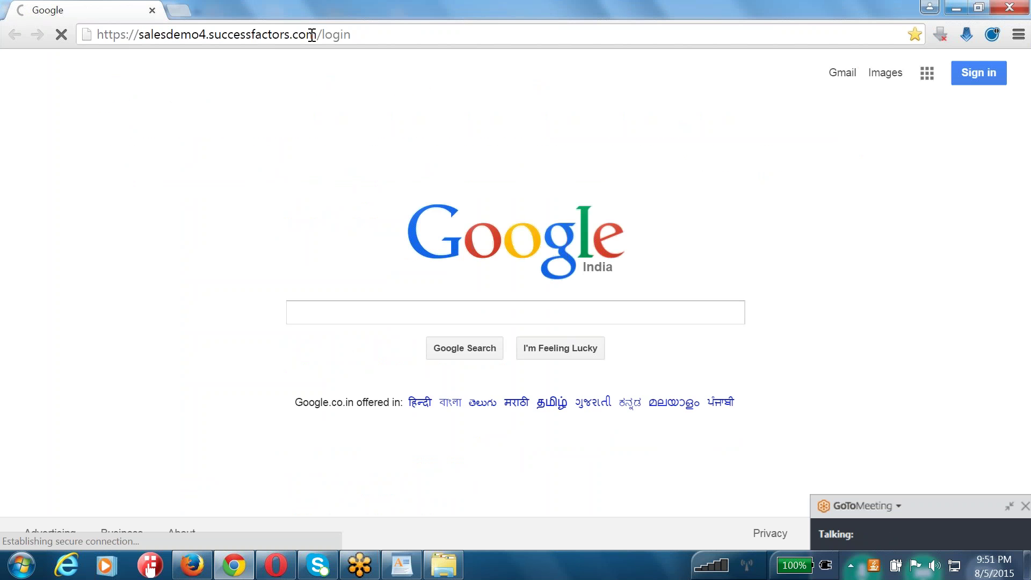
double_click(329, 35)
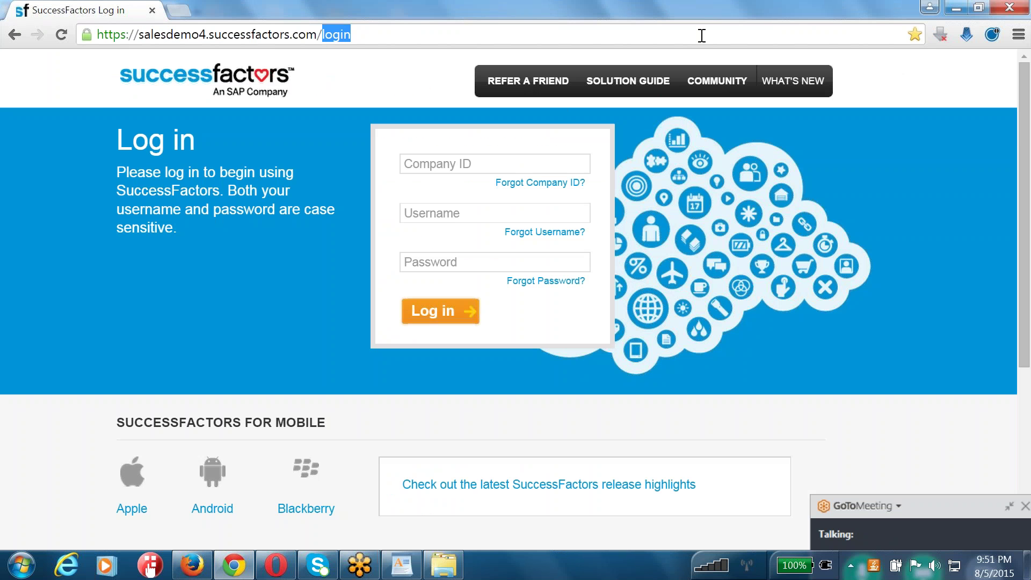
text(provis)
key(Return)
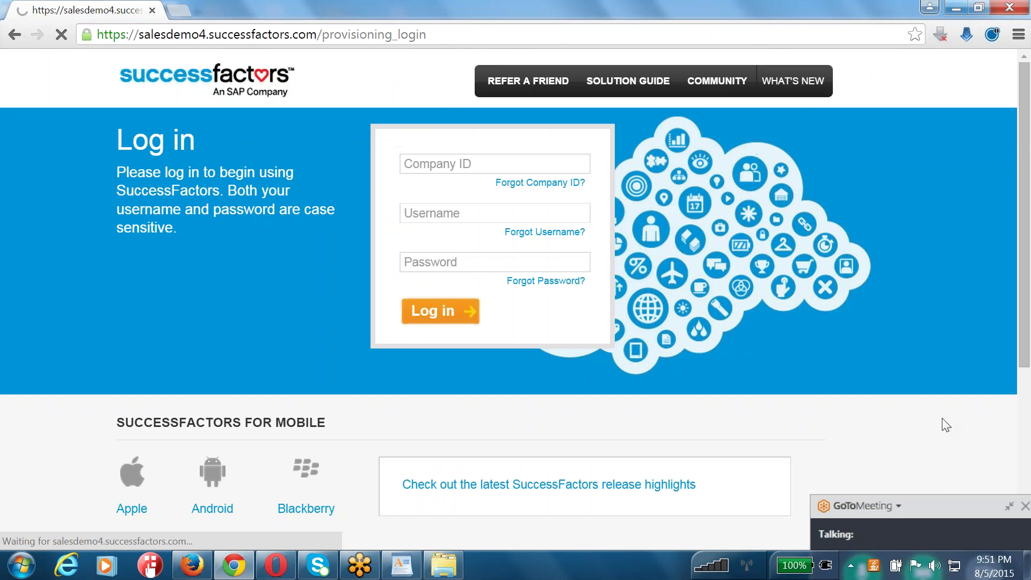
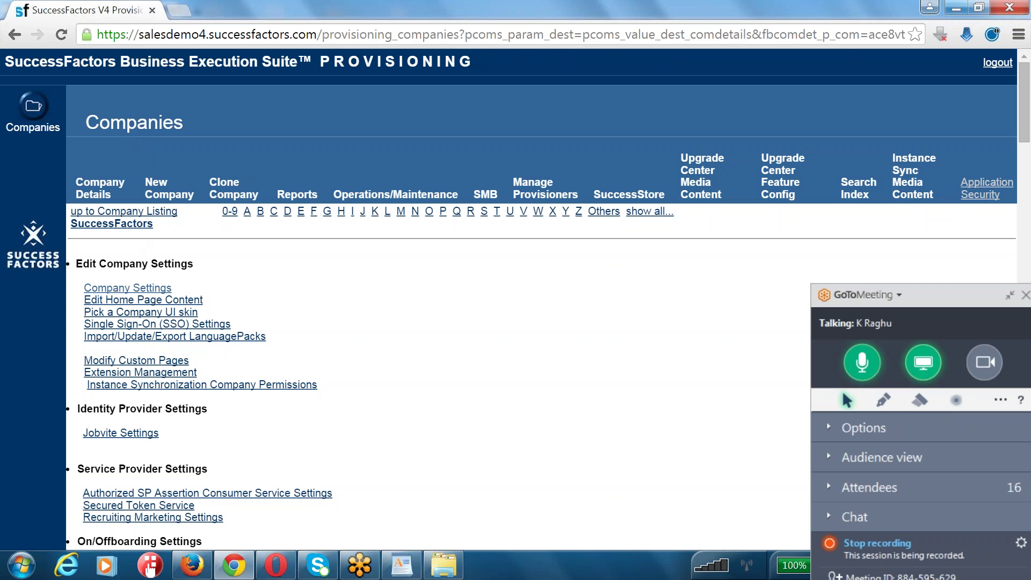
- Open the company's settings page and look over the Language Packs list
click(132, 293)
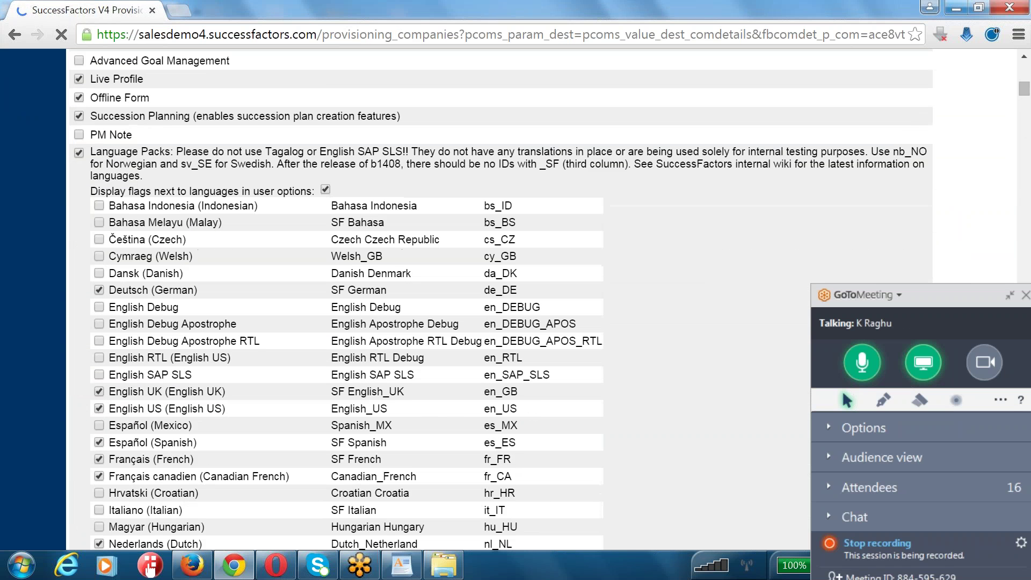
drag(102, 152, 547, 535)
scroll(114, 363, down, 12)
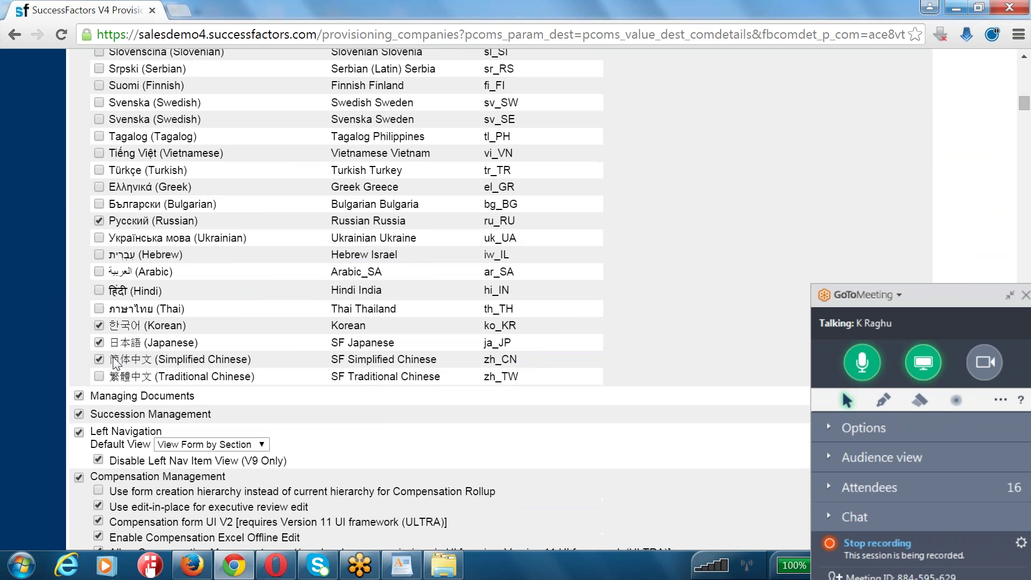
key(ctrl+f)
- Search the page for 'Attachment Manager' to find the already-enabled Enable the Attachment Manager feature
text(E)
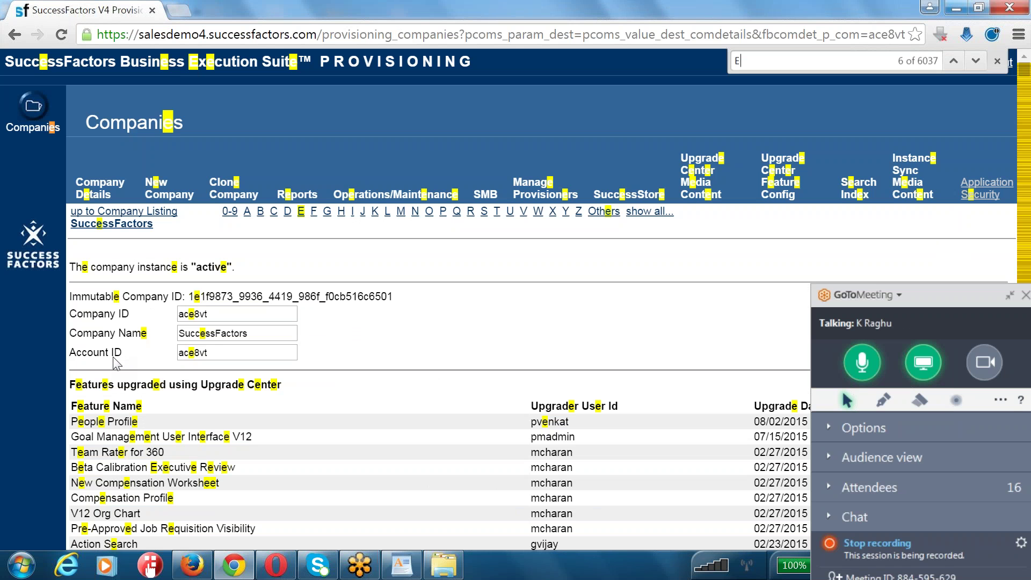
key(BackSpace)
text(Attachment Manager)
key(Return)
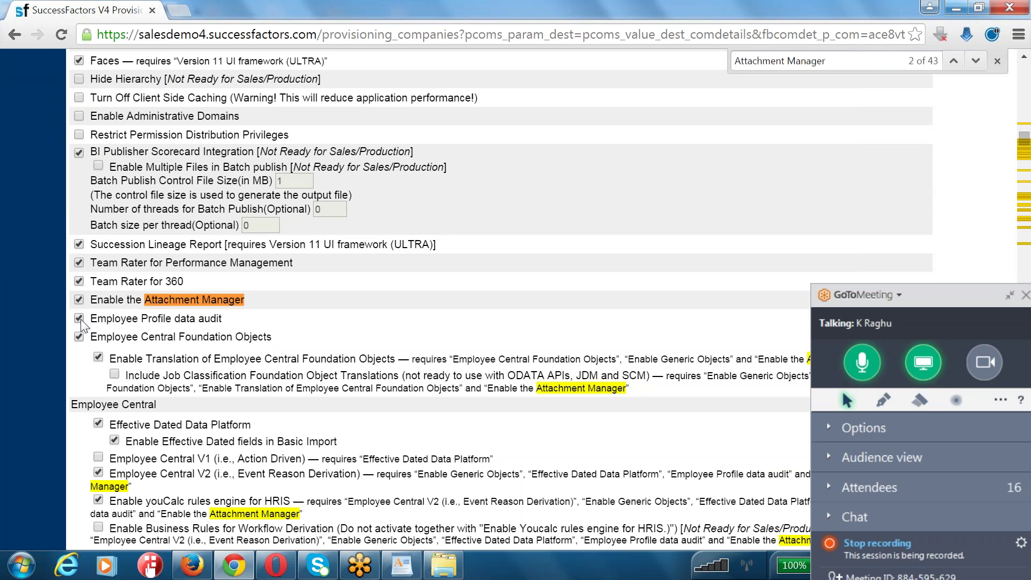
drag(91, 336, 276, 338)
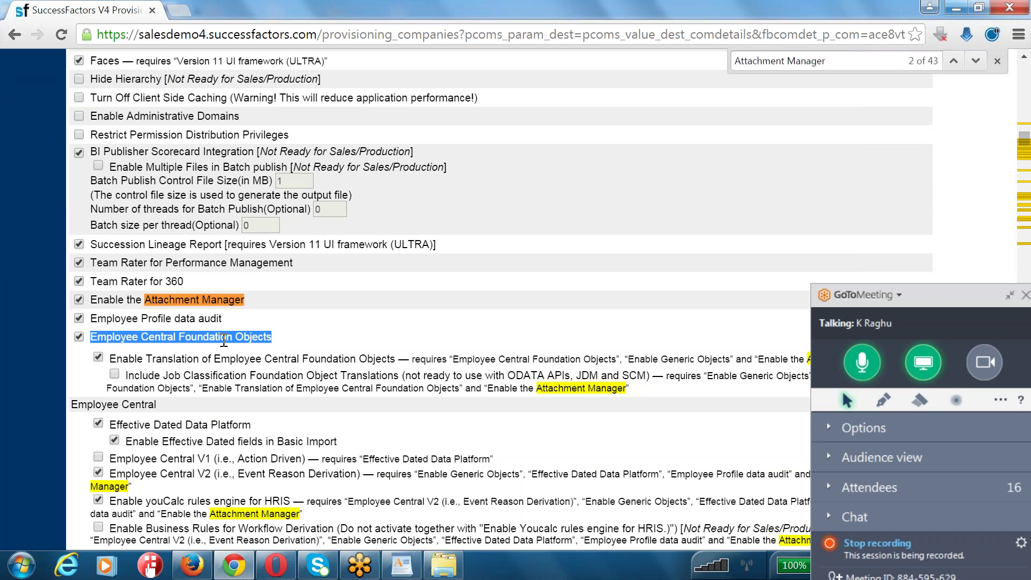
scroll(224, 341, down, 3)
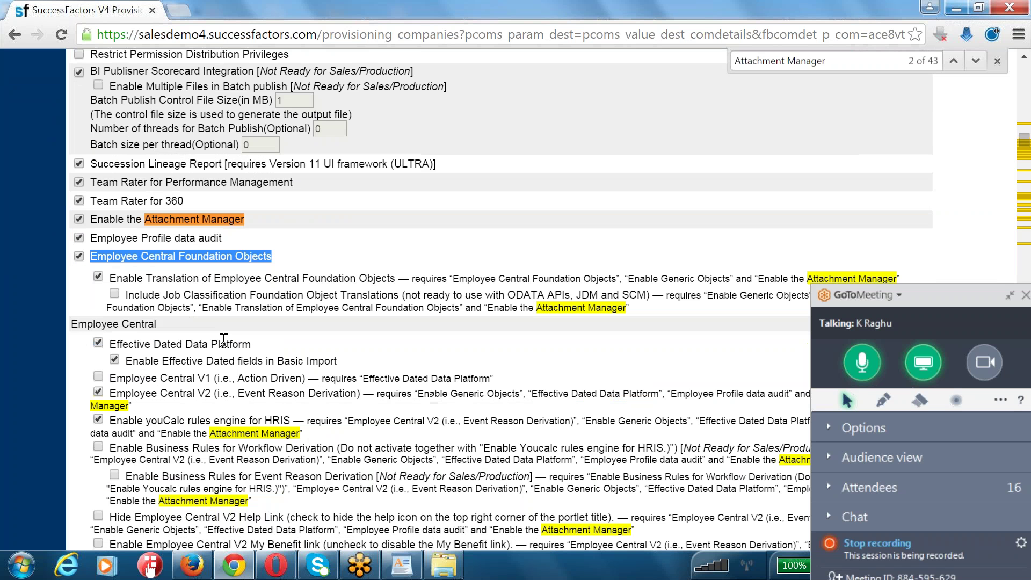
drag(117, 278, 399, 280)
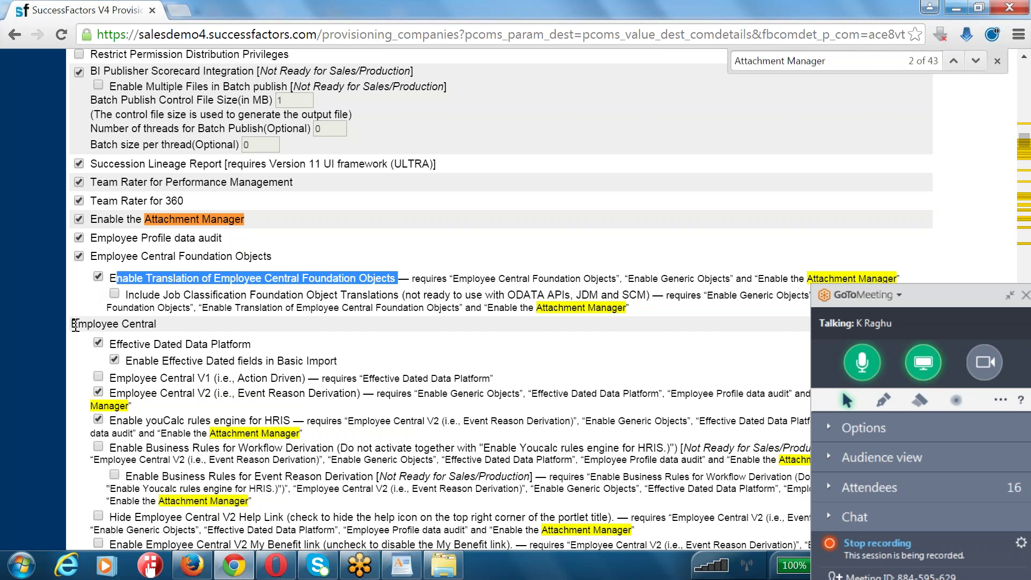
drag(76, 325, 191, 322)
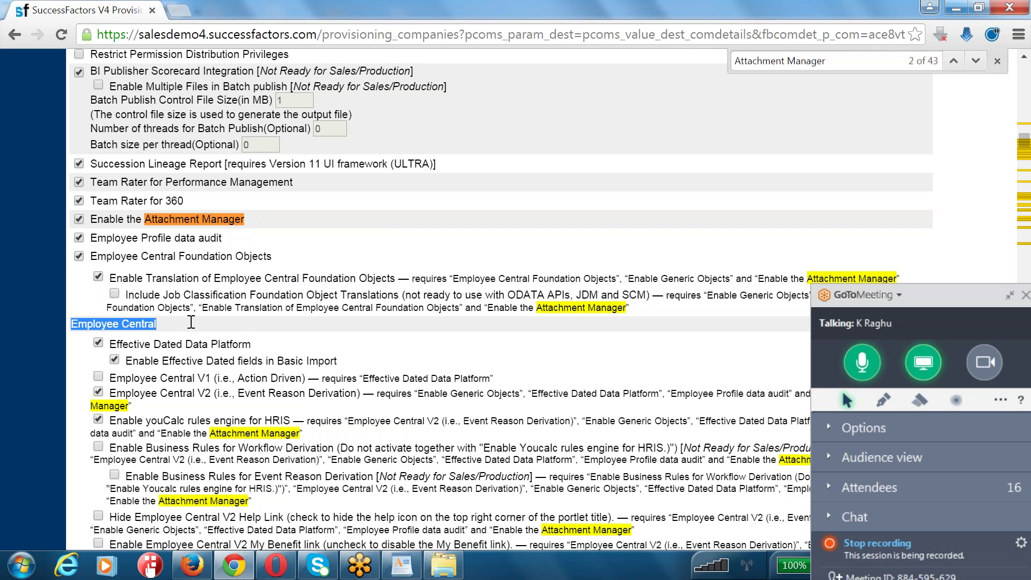
drag(125, 361, 339, 360)
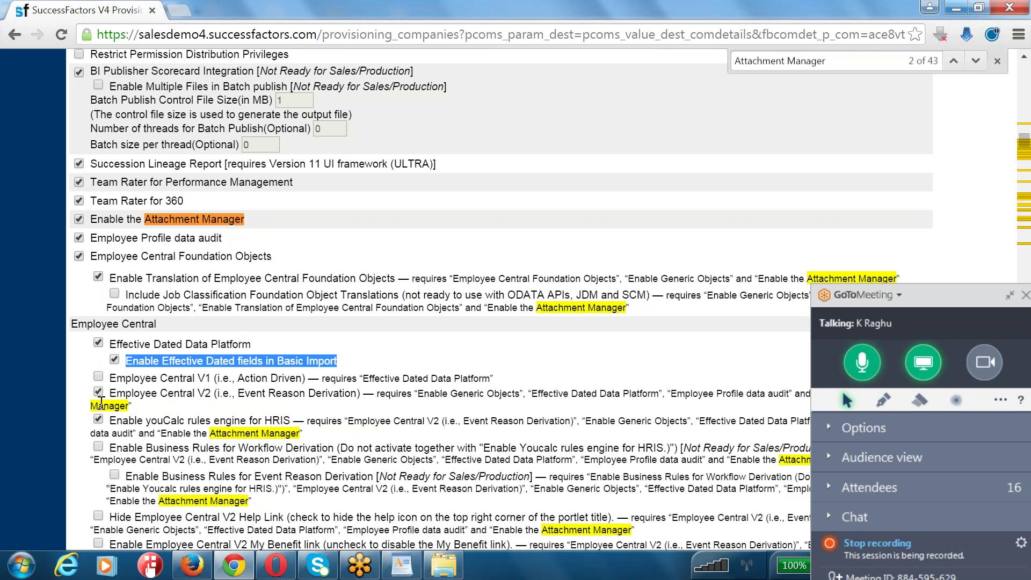
drag(211, 393, 110, 392)
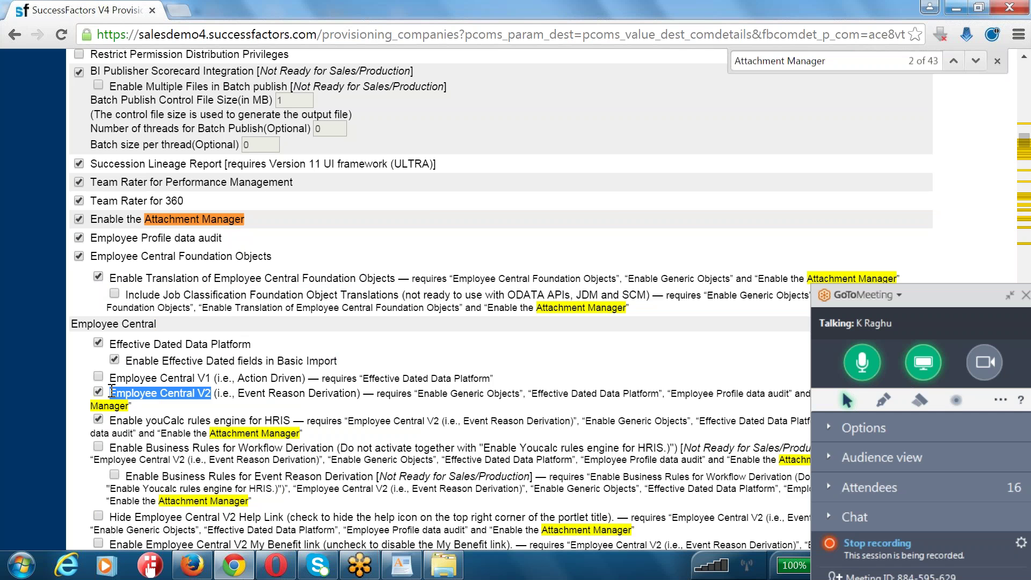
scroll(110, 393, down, 3)
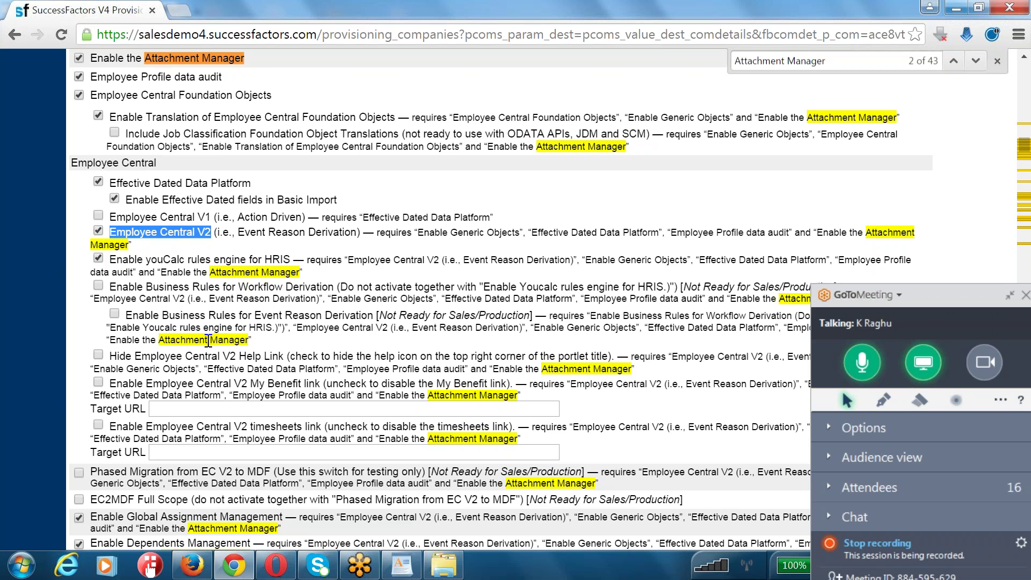
- Review the Global Assignment Management, Dependents Management and Time Off options in Employee Central
scroll(208, 341, down, 3)
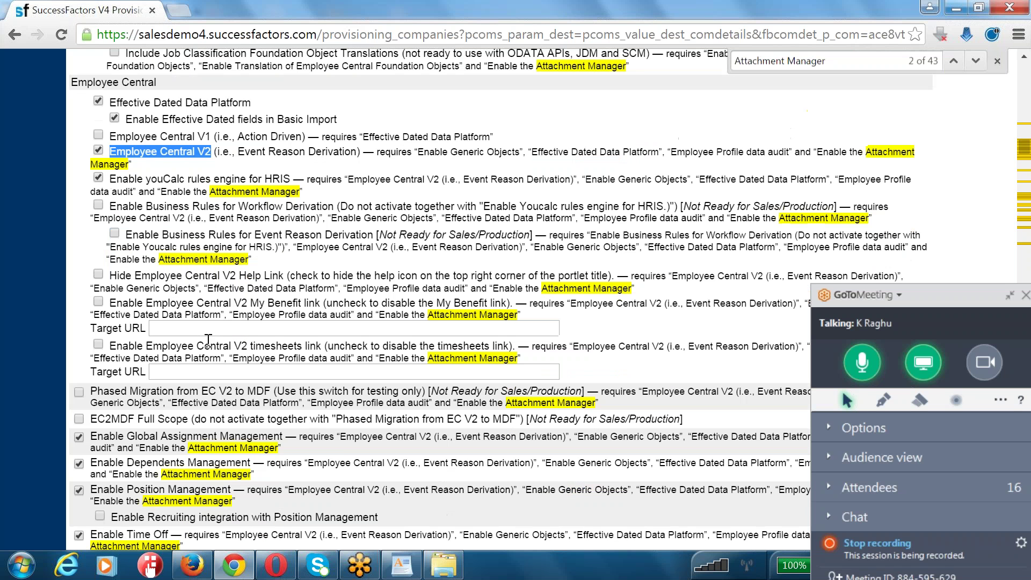
click(93, 434)
drag(93, 434, 287, 436)
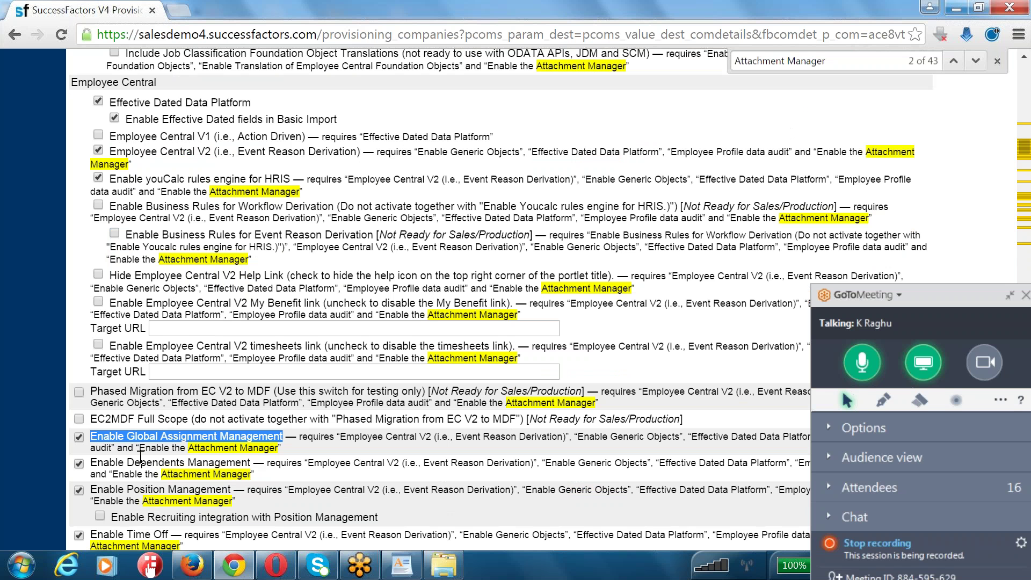
drag(115, 462, 220, 463)
drag(115, 489, 221, 489)
scroll(77, 497, down, 2)
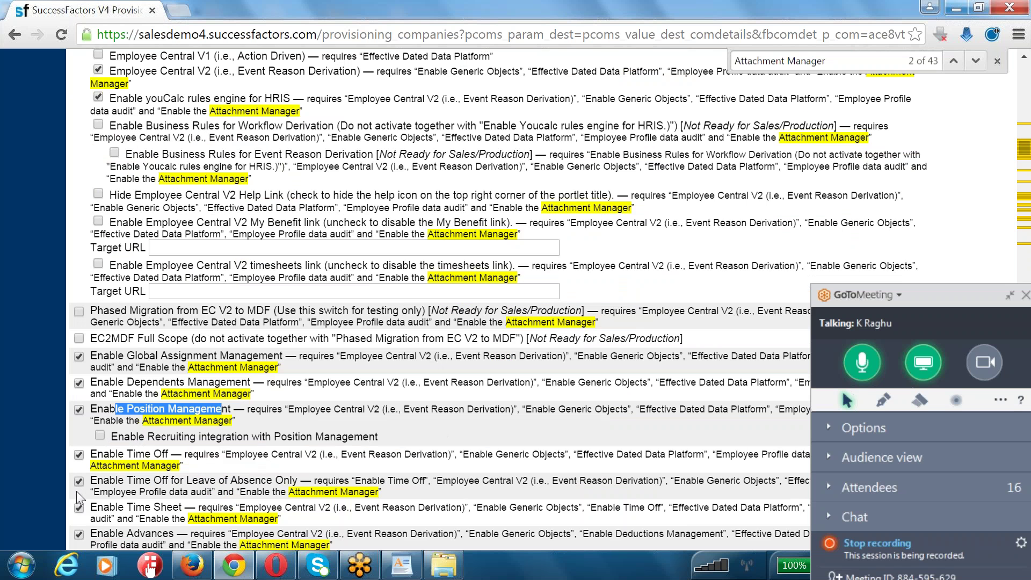
drag(115, 454, 176, 456)
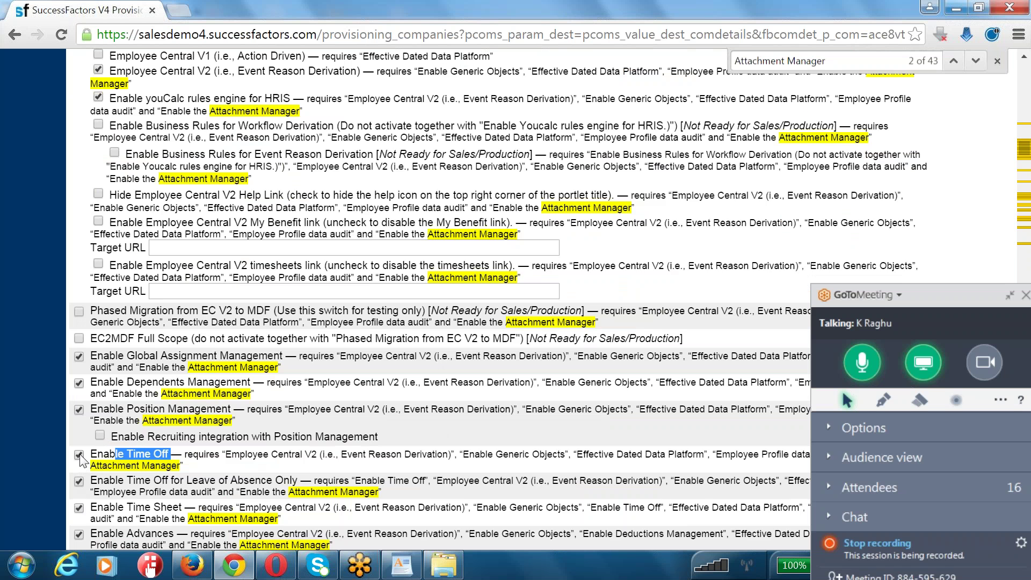
scroll(135, 451, down, 2)
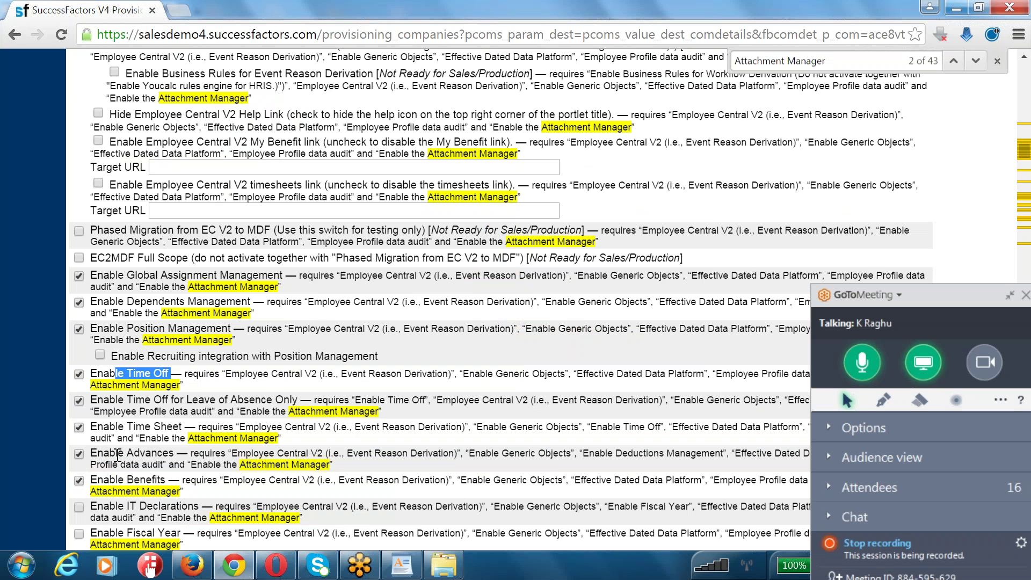
scroll(98, 482, down, 3)
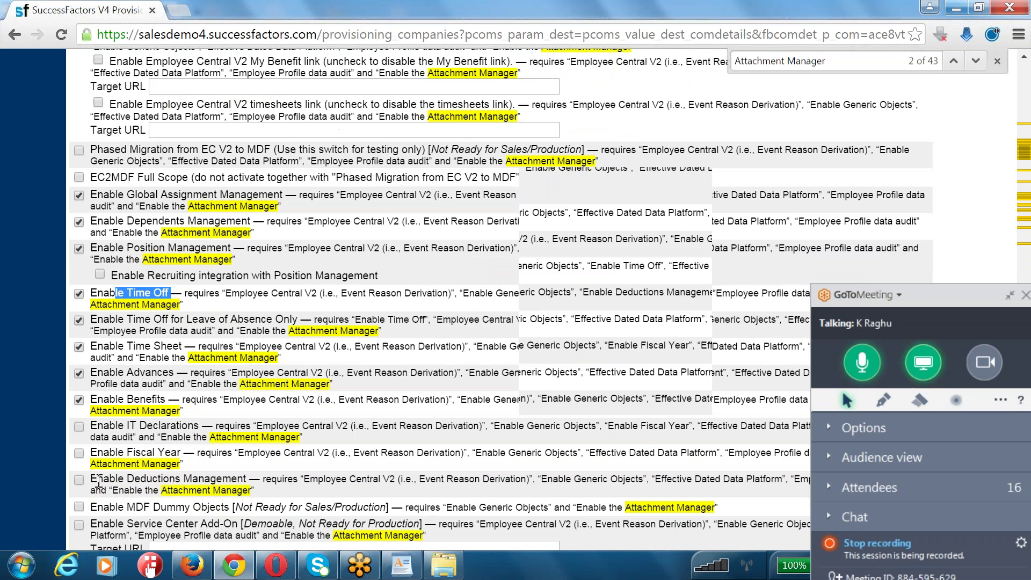
- Enable IT Declarations and Deductions Management, leaving MDF Dummy Objects off
click(78, 346)
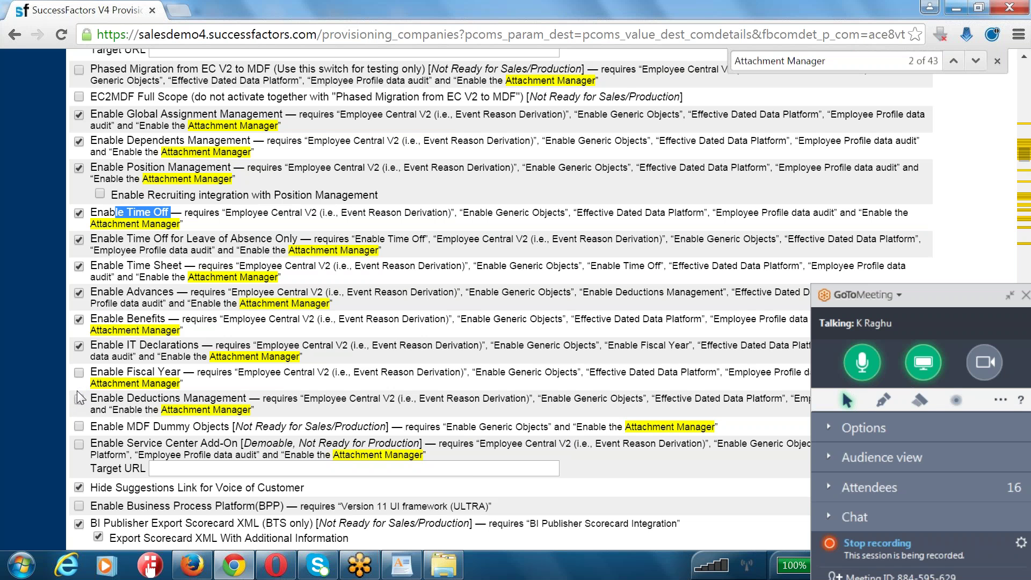
click(91, 399)
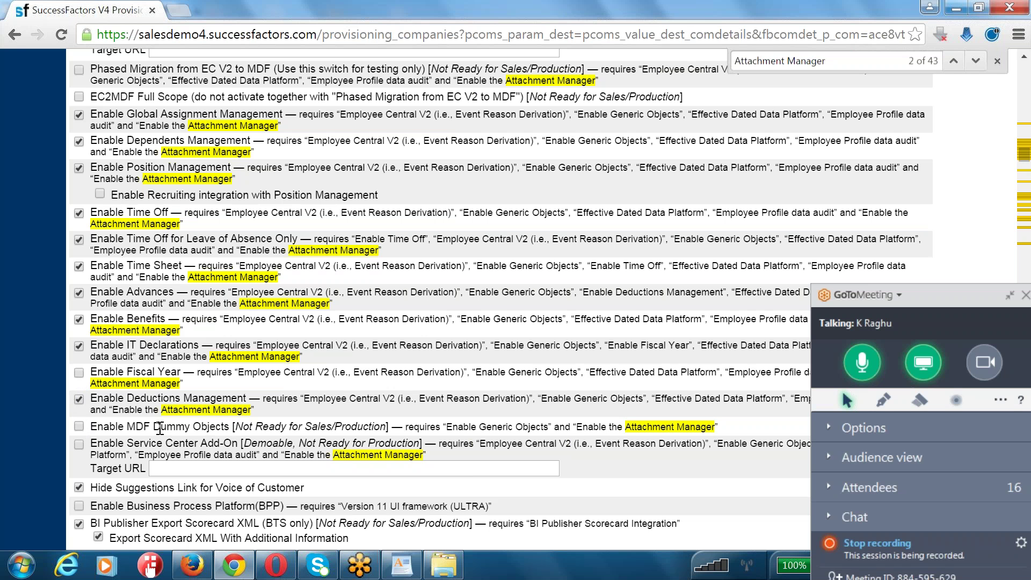
drag(125, 428, 214, 424)
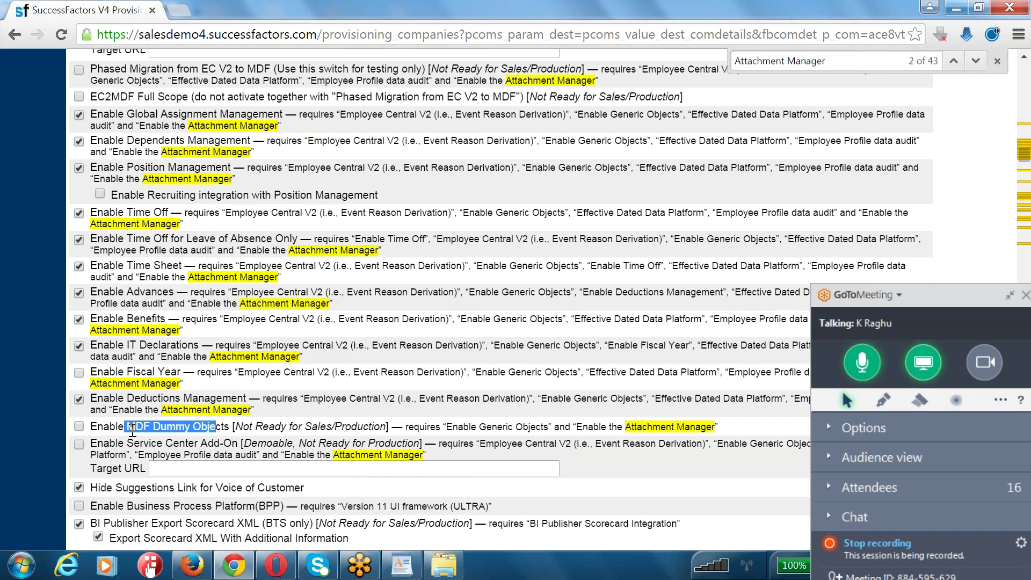
scroll(132, 432, down, 5)
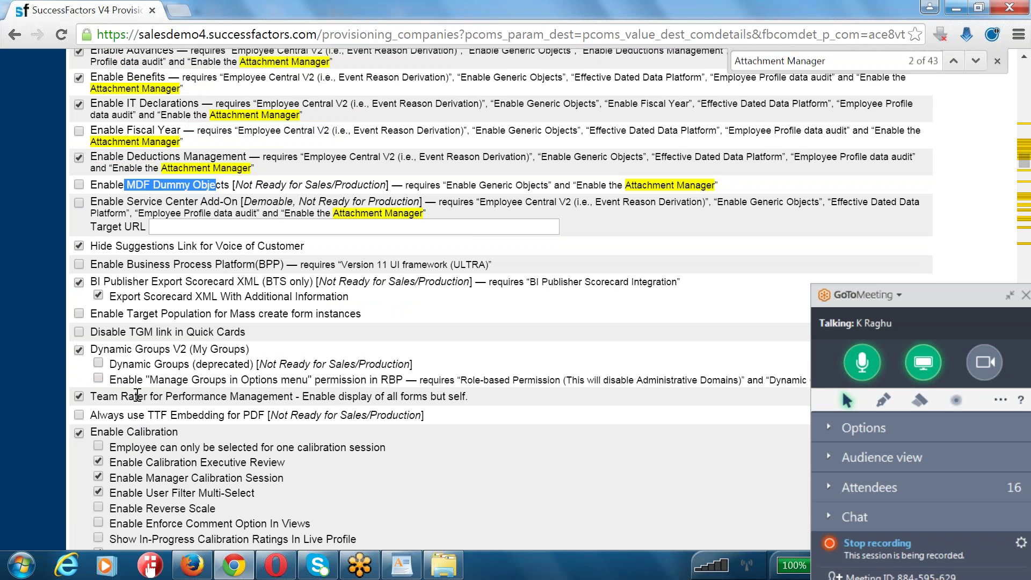
scroll(499, 295, down, 4)
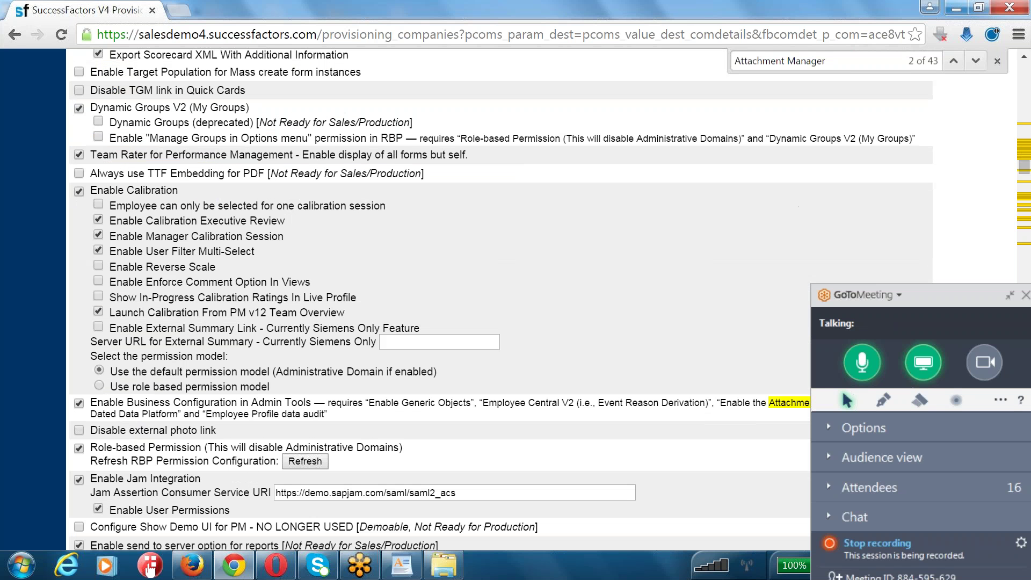
drag(103, 402, 317, 396)
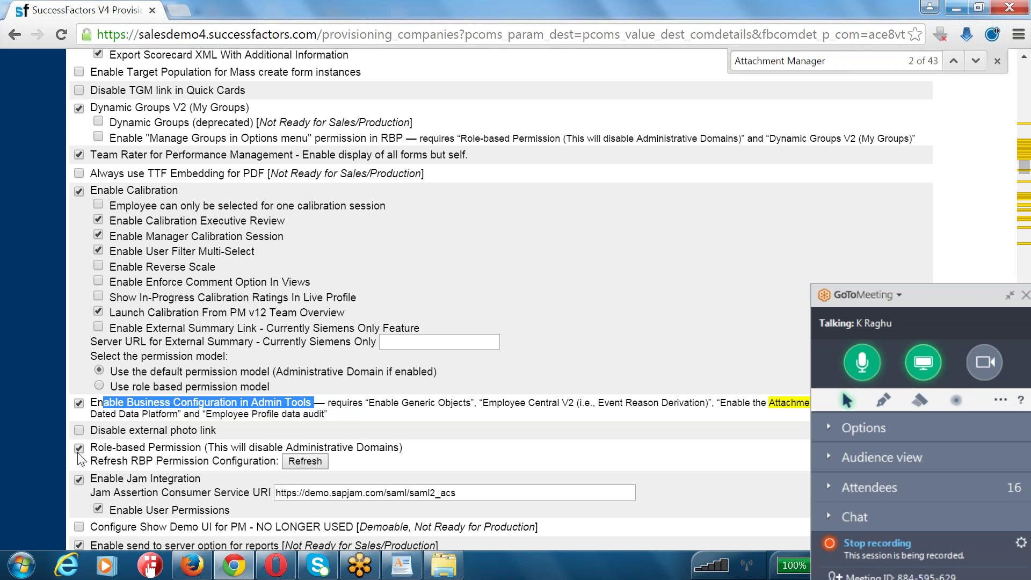
scroll(79, 458, down, 3)
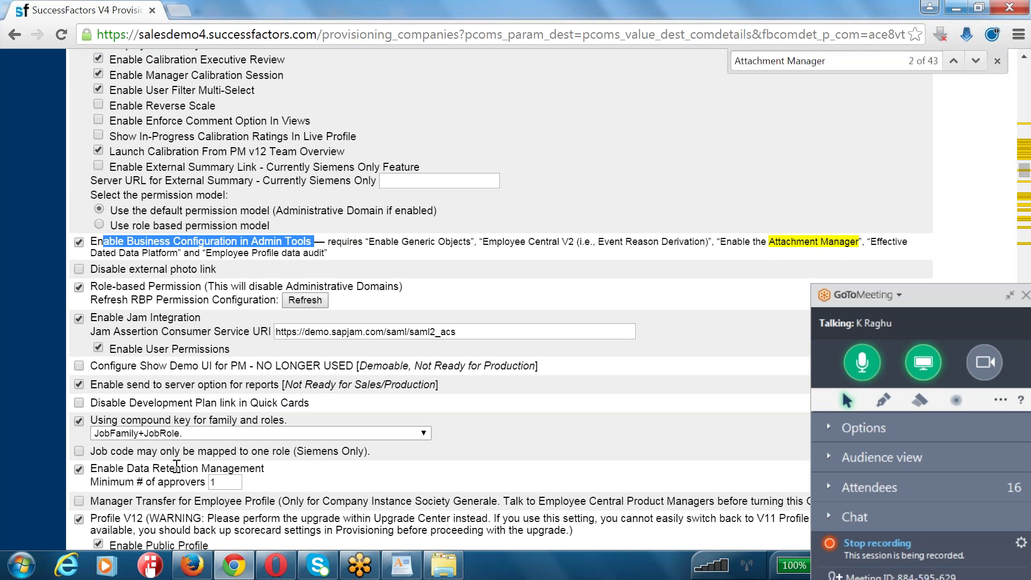
scroll(161, 446, down, 2)
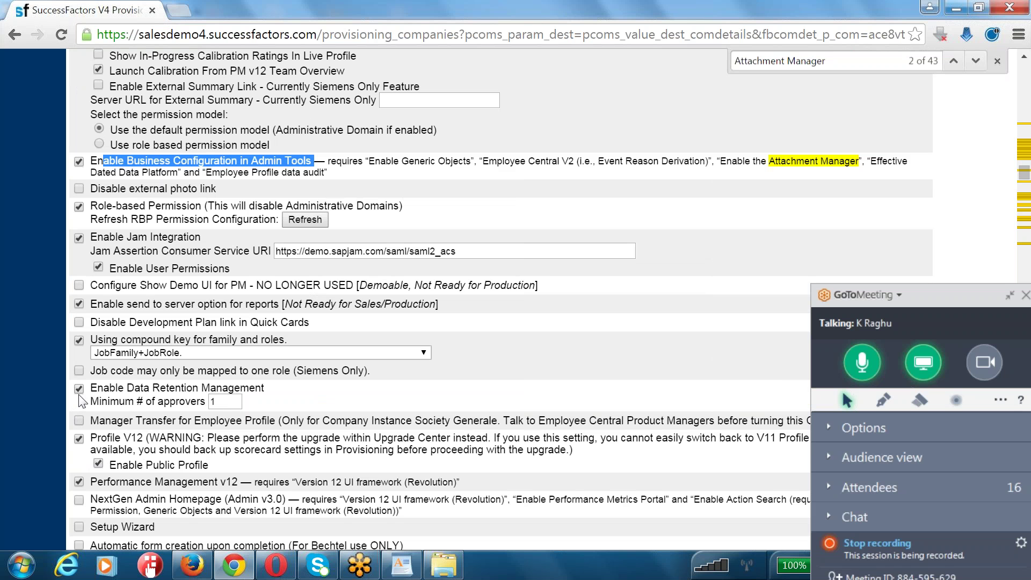
scroll(79, 397, down, 4)
scroll(78, 397, down, 8)
drag(90, 160, 410, 166)
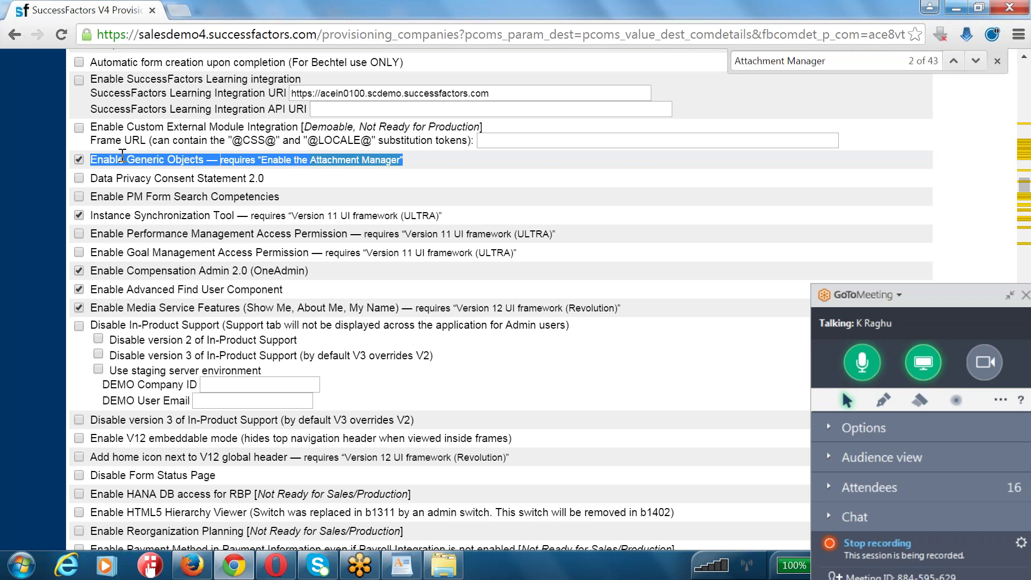
scroll(122, 157, down, 6)
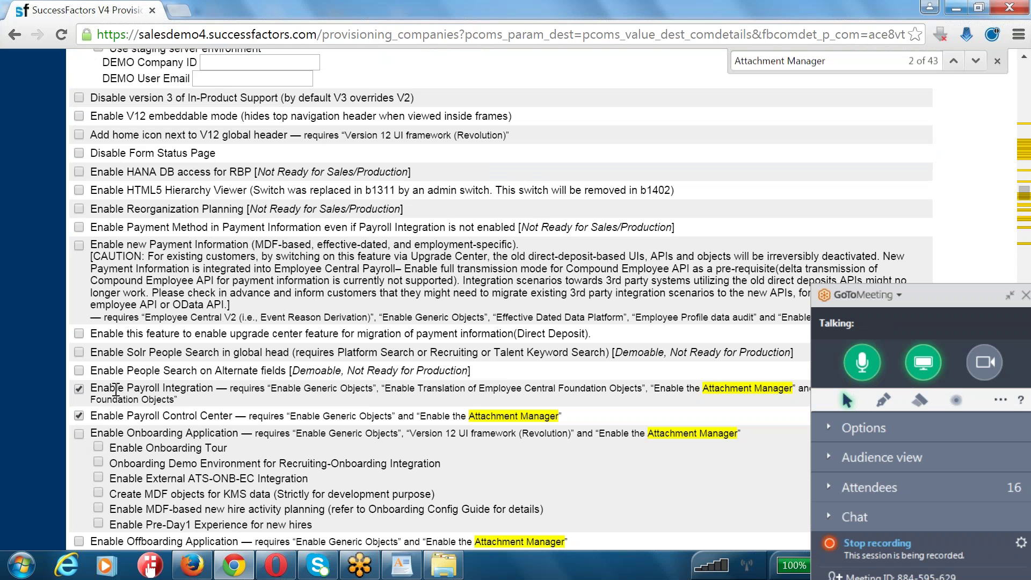
drag(110, 388, 199, 389)
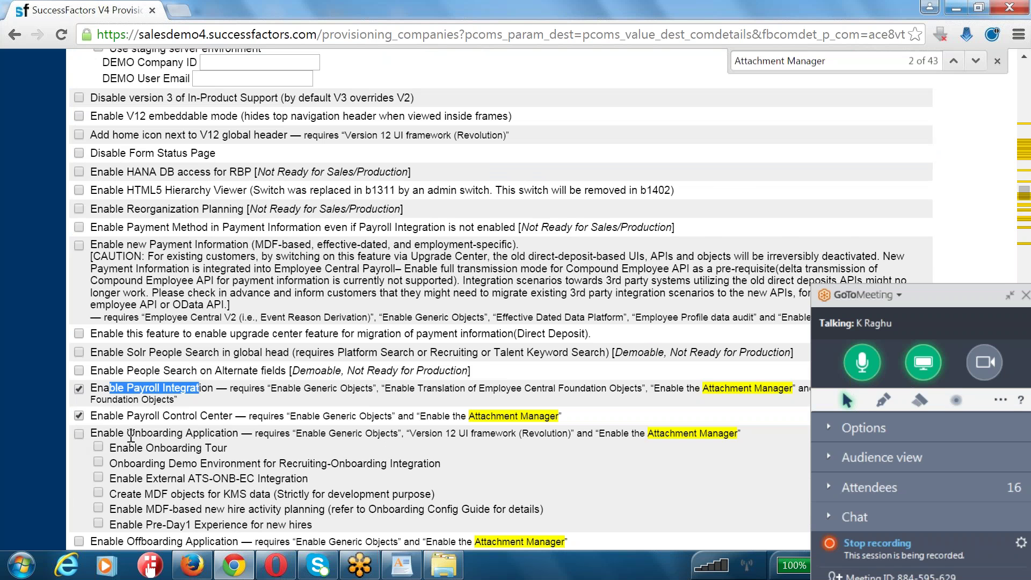
scroll(131, 435, down, 12)
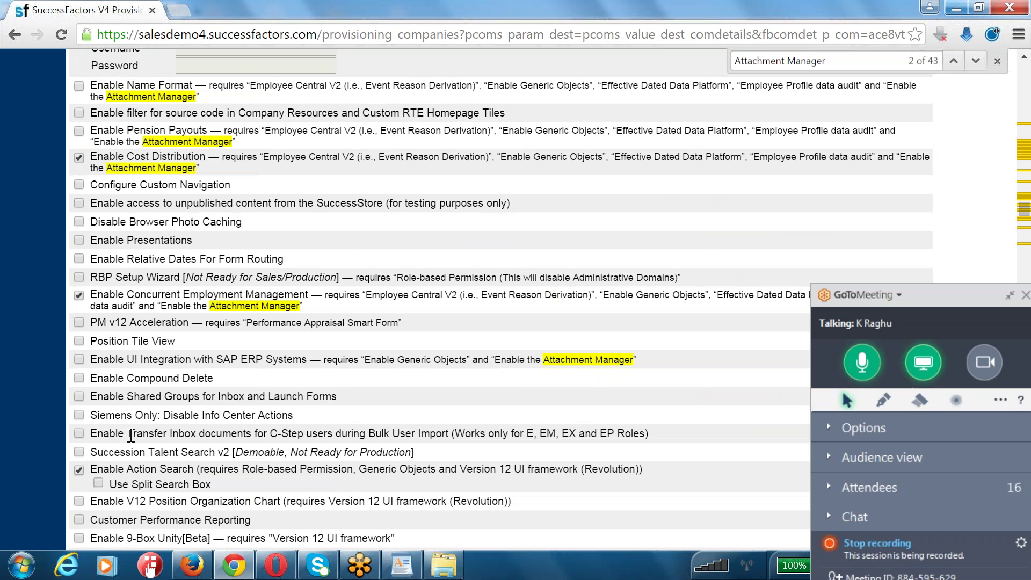
drag(110, 294, 310, 298)
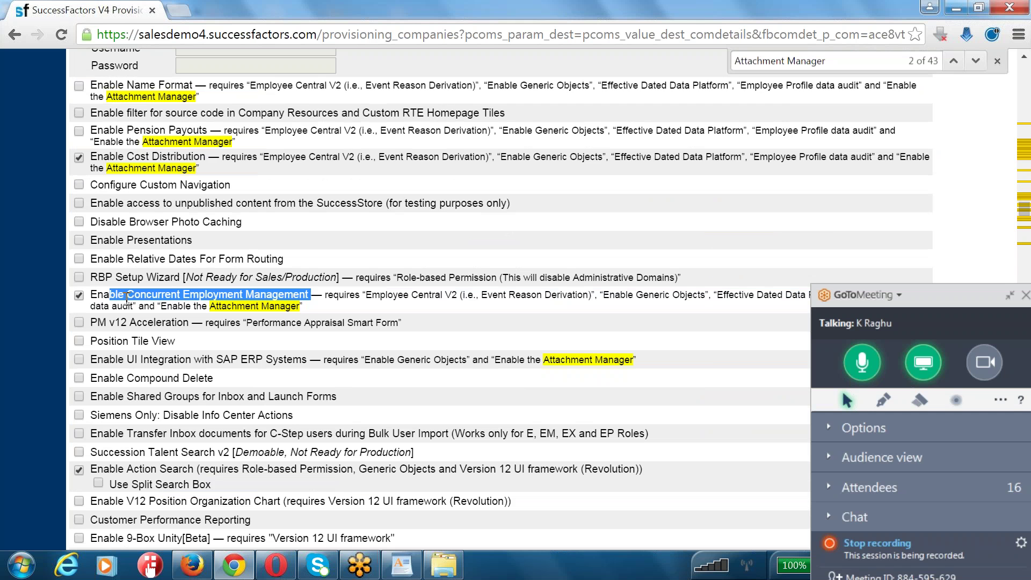
scroll(170, 393, down, 3)
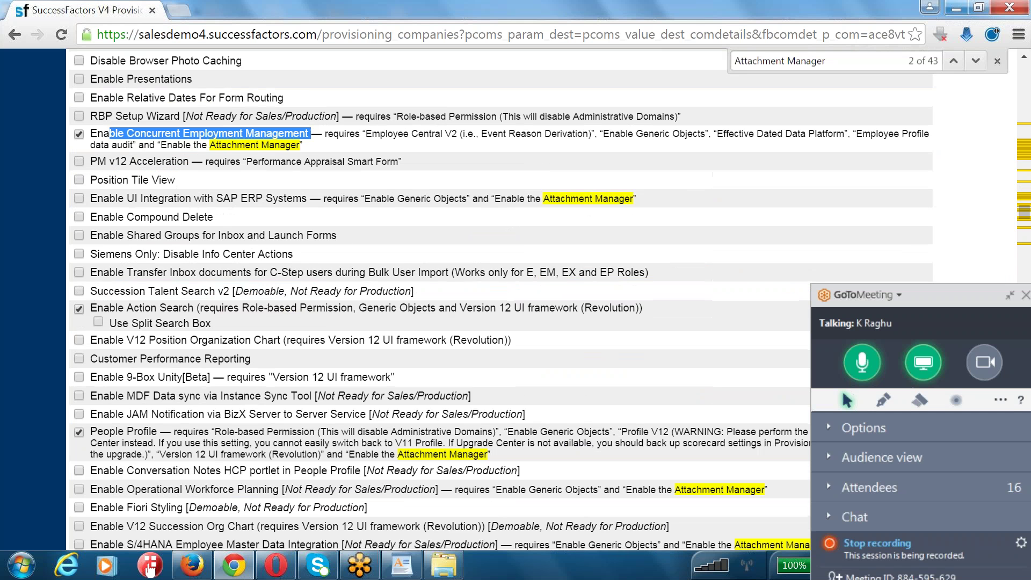
scroll(438, 300, down, 10)
scroll(439, 301, down, 6)
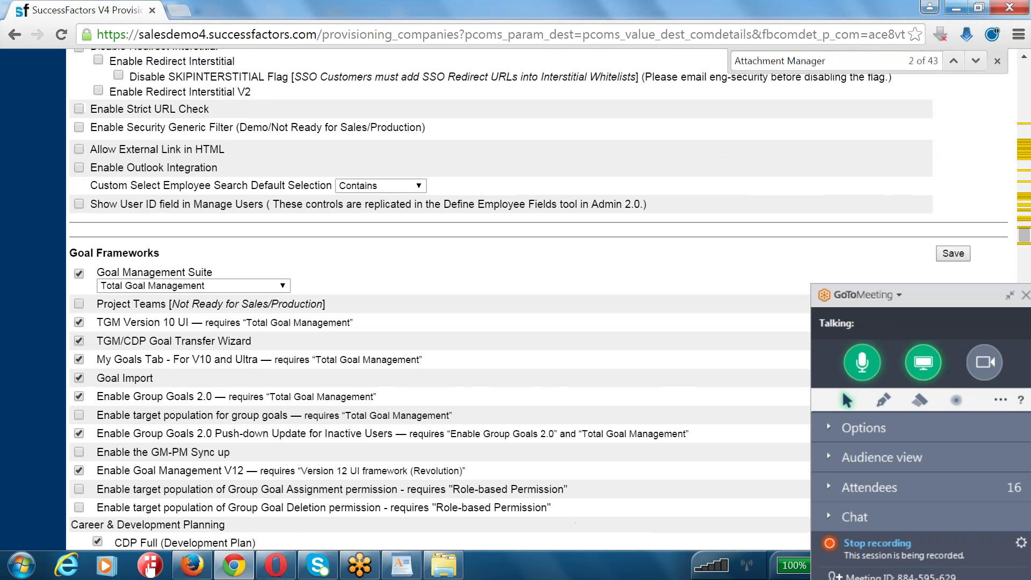
scroll(438, 301, up, 15)
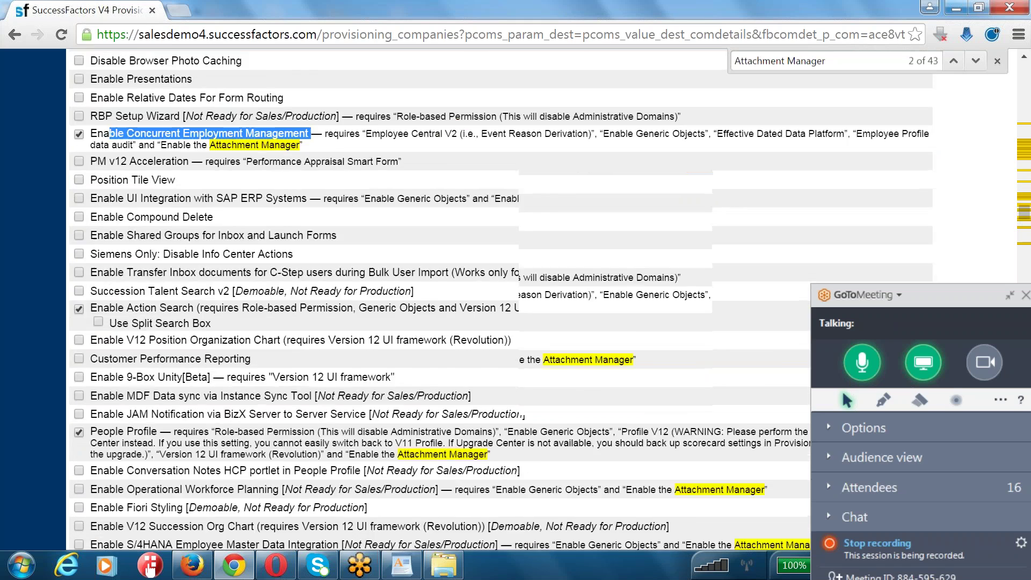
scroll(438, 300, up, 12)
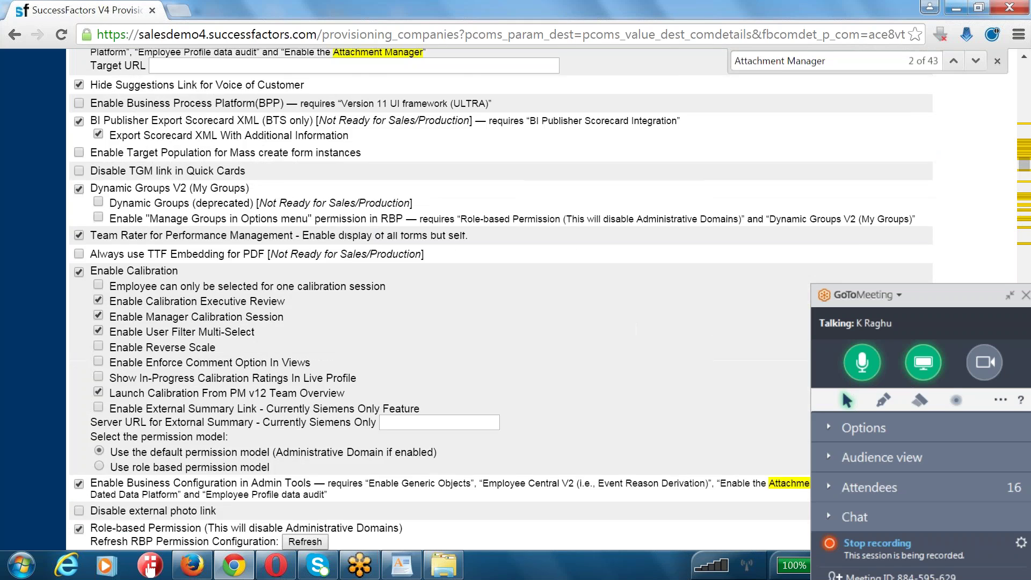
scroll(438, 301, up, 12)
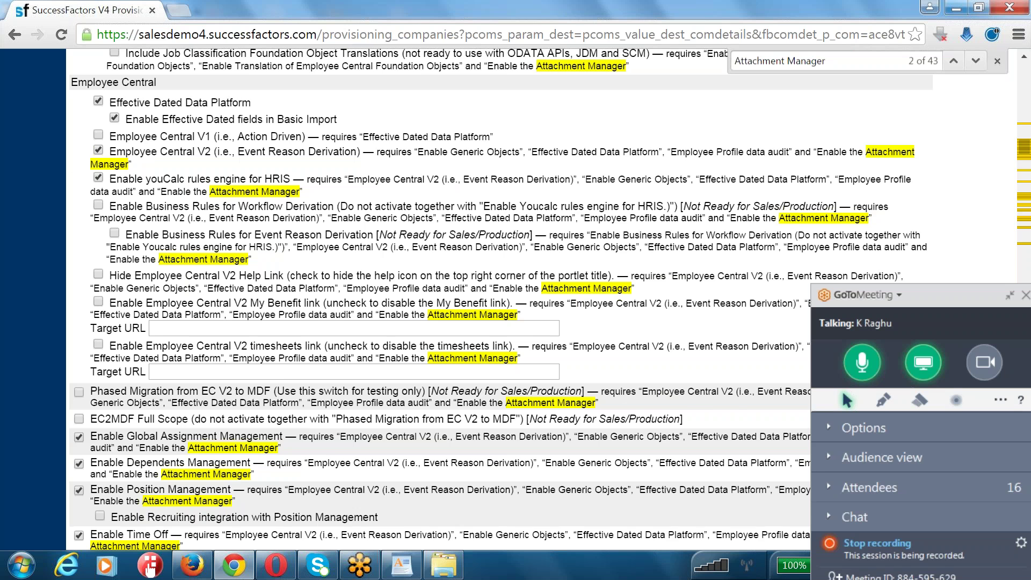
scroll(438, 301, up, 7)
scroll(438, 300, up, 20)
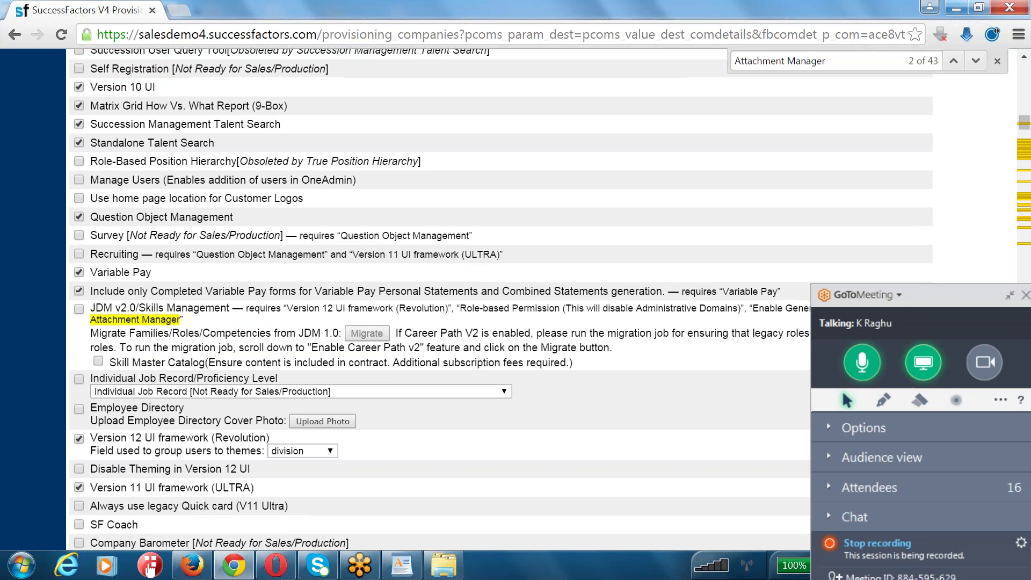
- Save the feature settings and confirm with the instance's company ID, correcting a mistyped entry
scroll(438, 301, up, 6)
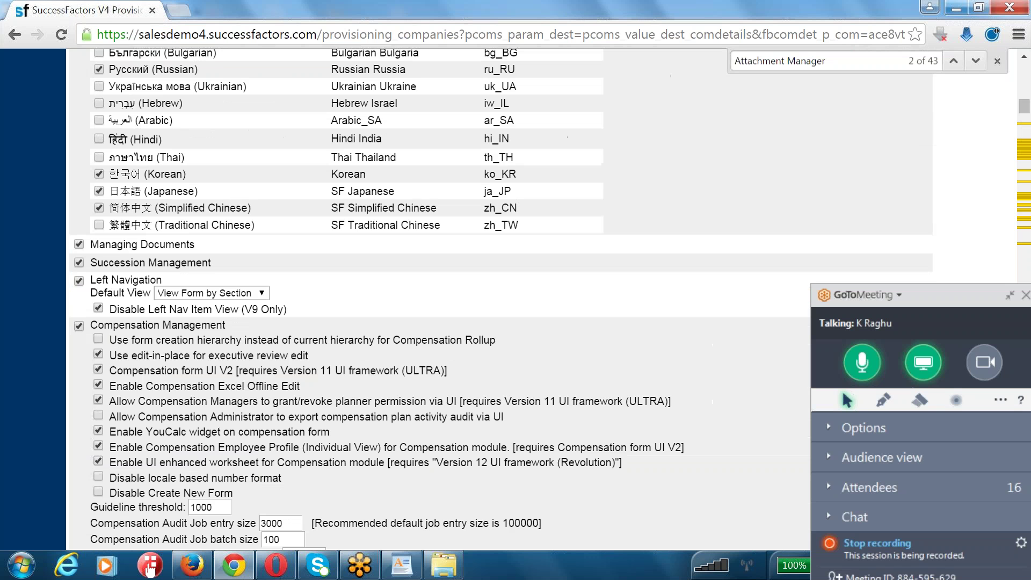
scroll(438, 301, up, 20)
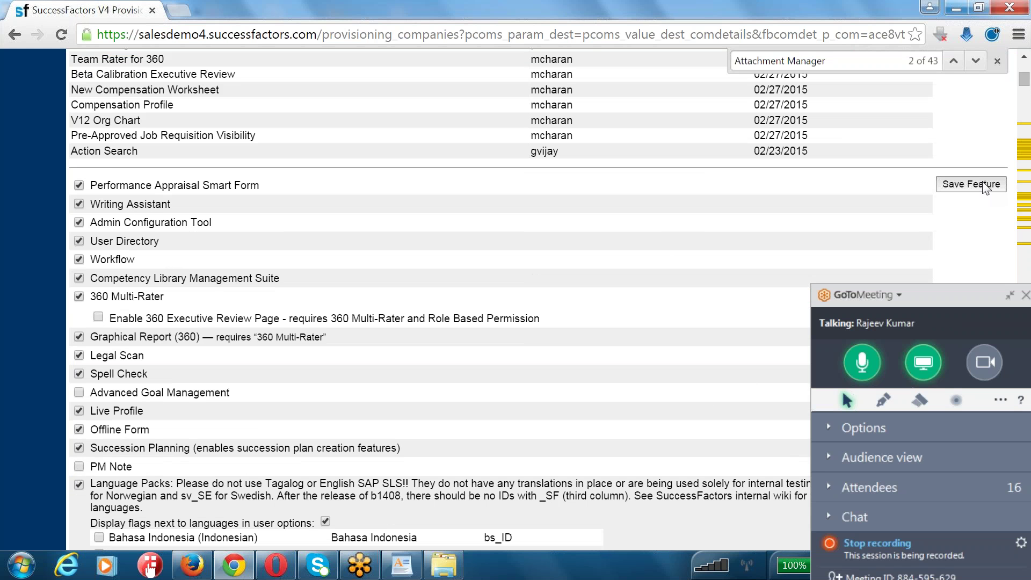
click(982, 185)
text(acecx)
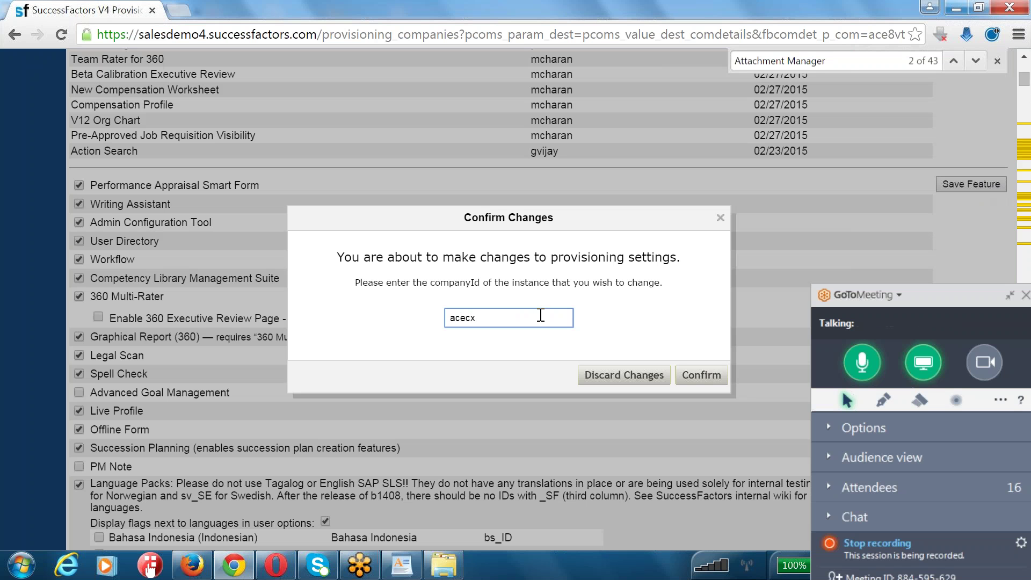
text(3)
key(ctrl+a)
text(ace8vt)
click(697, 379)
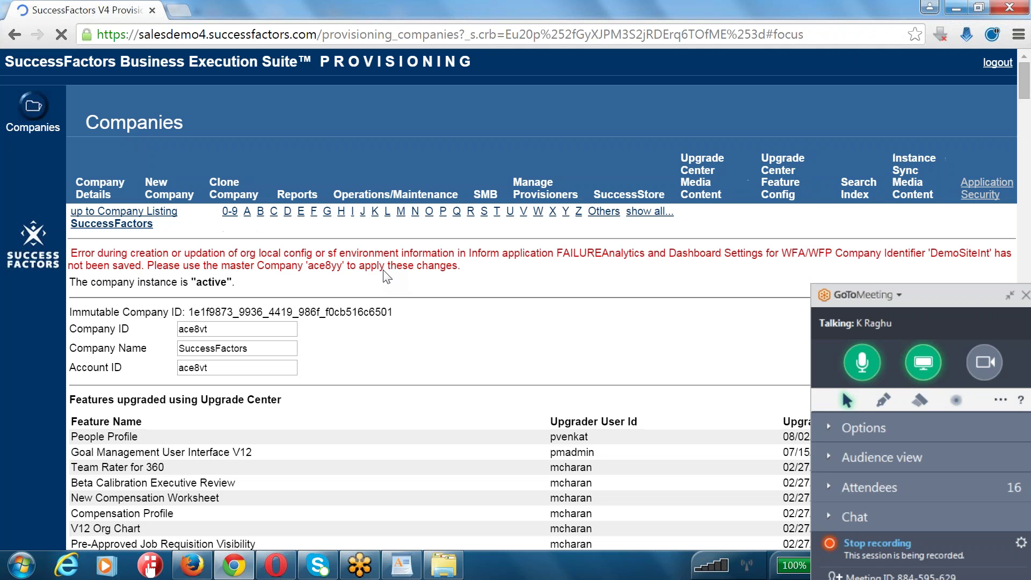
- Highlight and read the error saying the WFA/WFP Analytics settings weren't saved
drag(227, 253, 446, 265)
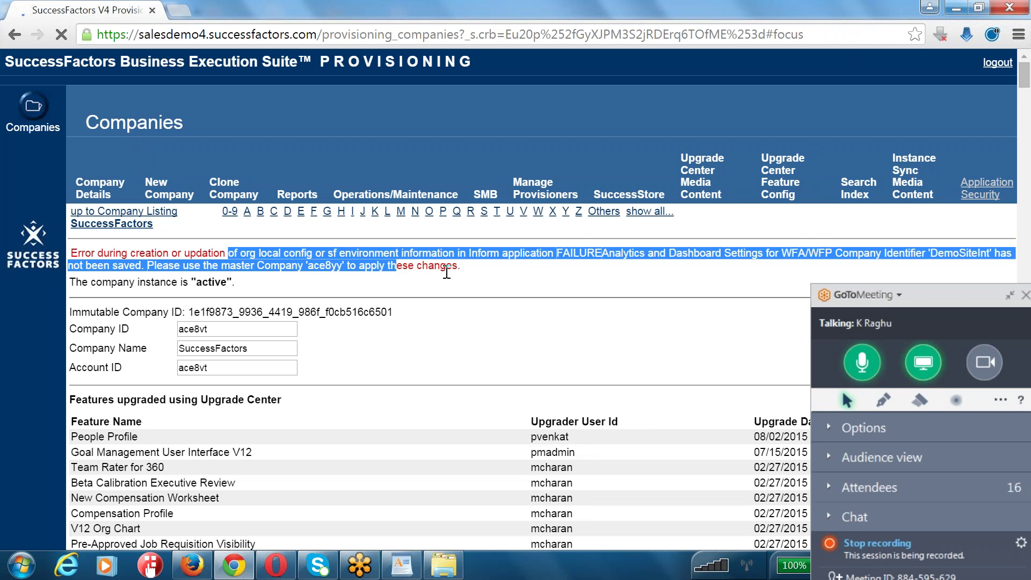
click(479, 305)
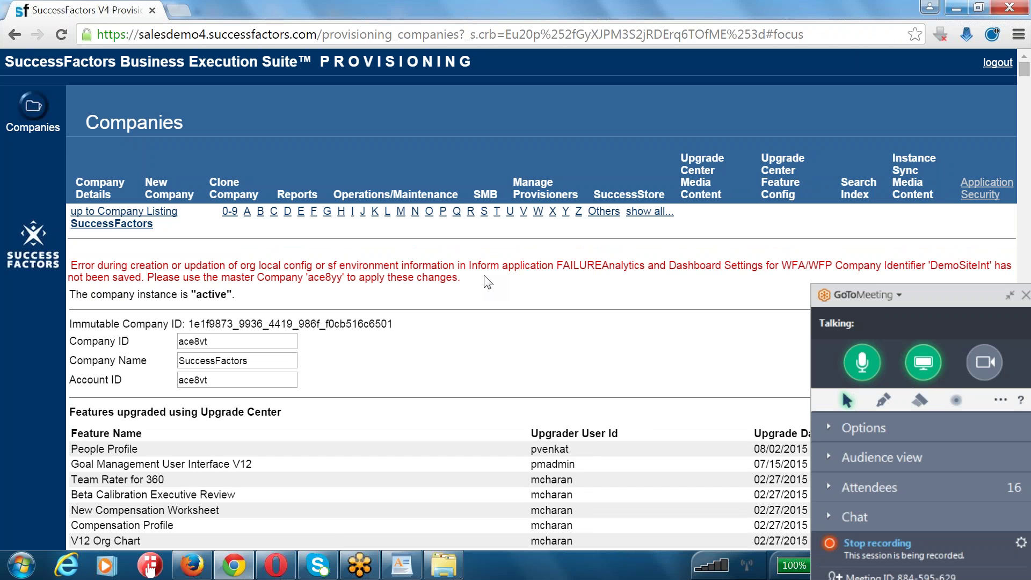
- Scroll down the company settings to the Analytics and Dashboard Tabs & Misc Reporting section
scroll(488, 282, down, 4)
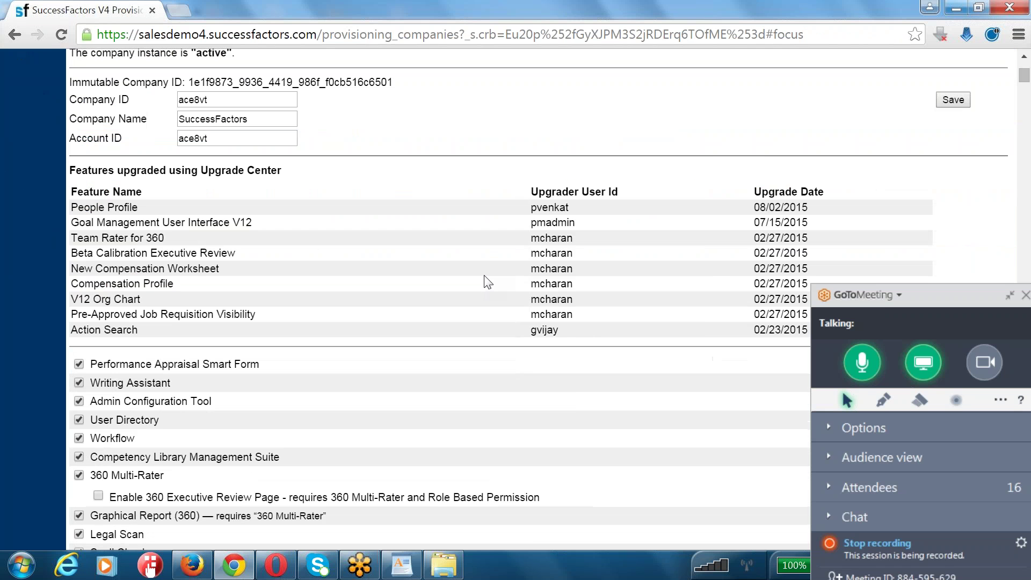
scroll(488, 282, up, 4)
scroll(488, 282, down, 20)
scroll(488, 282, down, 7)
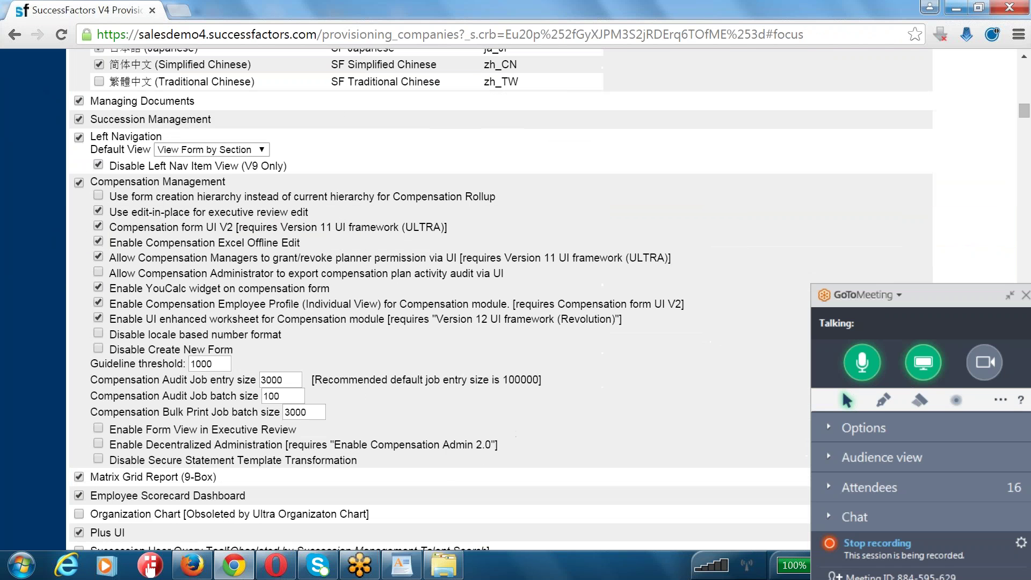
scroll(488, 282, up, 7)
scroll(488, 282, down, 4)
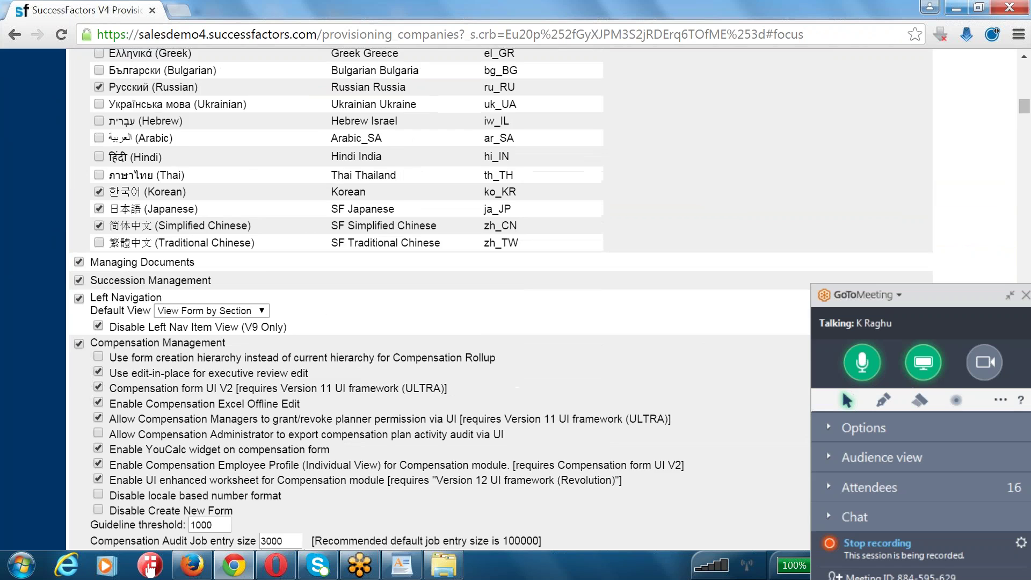
scroll(488, 282, down, 20)
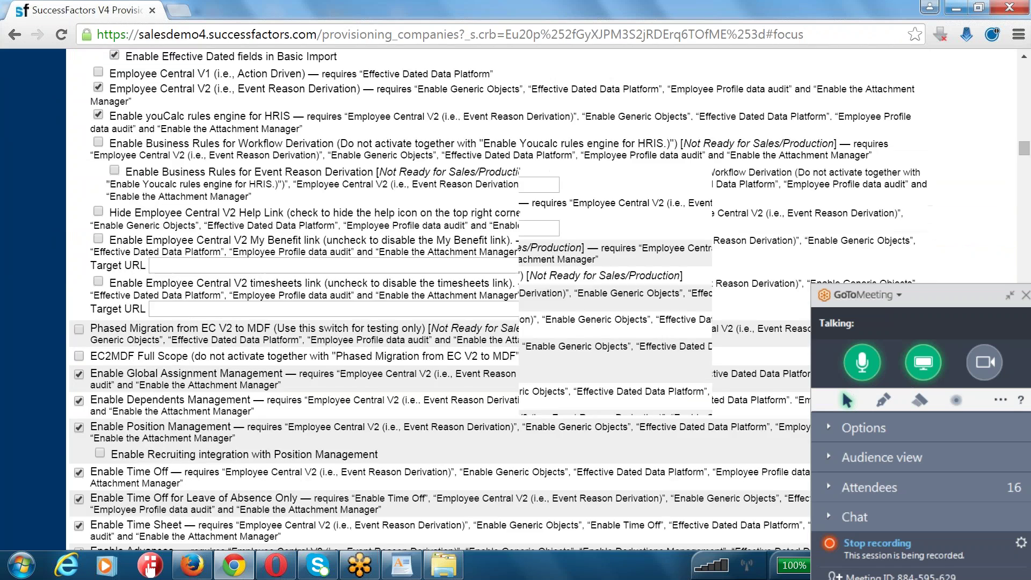
scroll(401, 306, down, 20)
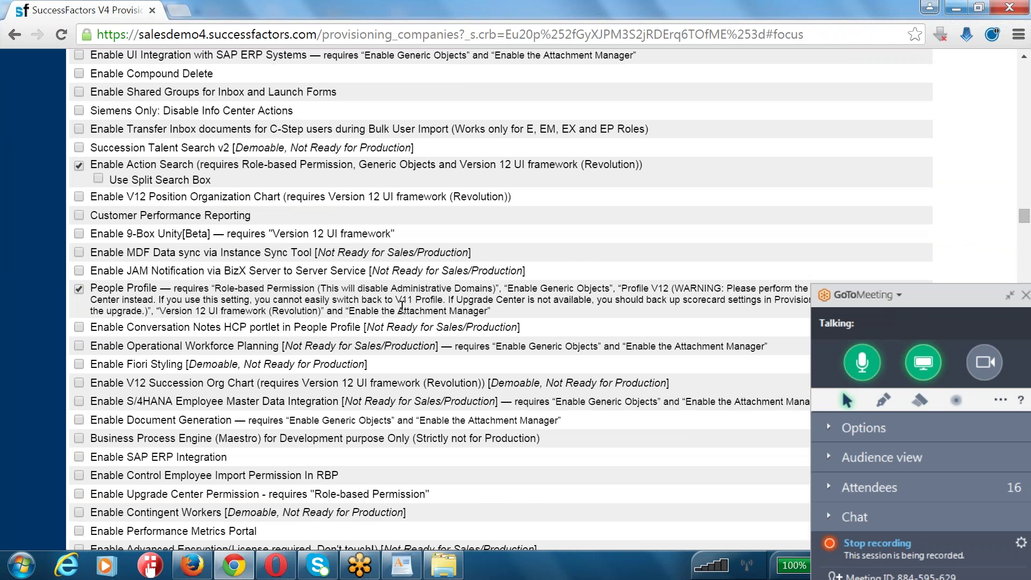
scroll(402, 306, down, 5)
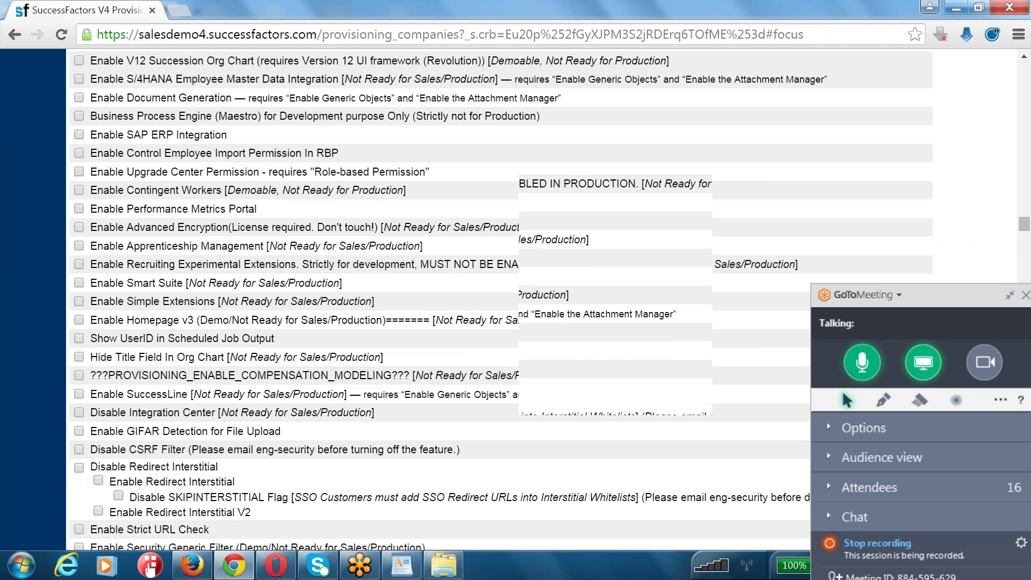
scroll(402, 306, down, 10)
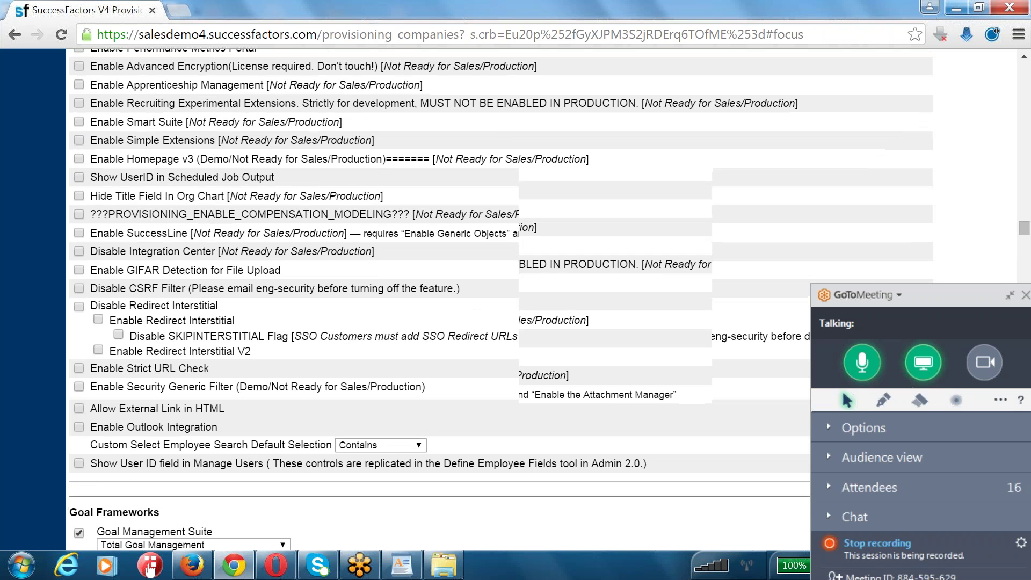
scroll(402, 306, up, 10)
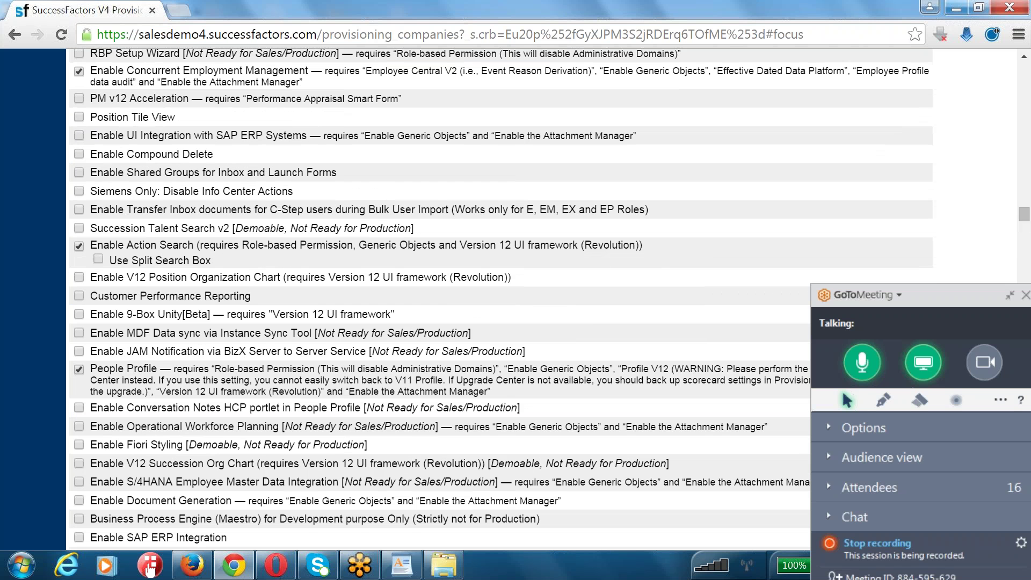
scroll(499, 298, down, 12)
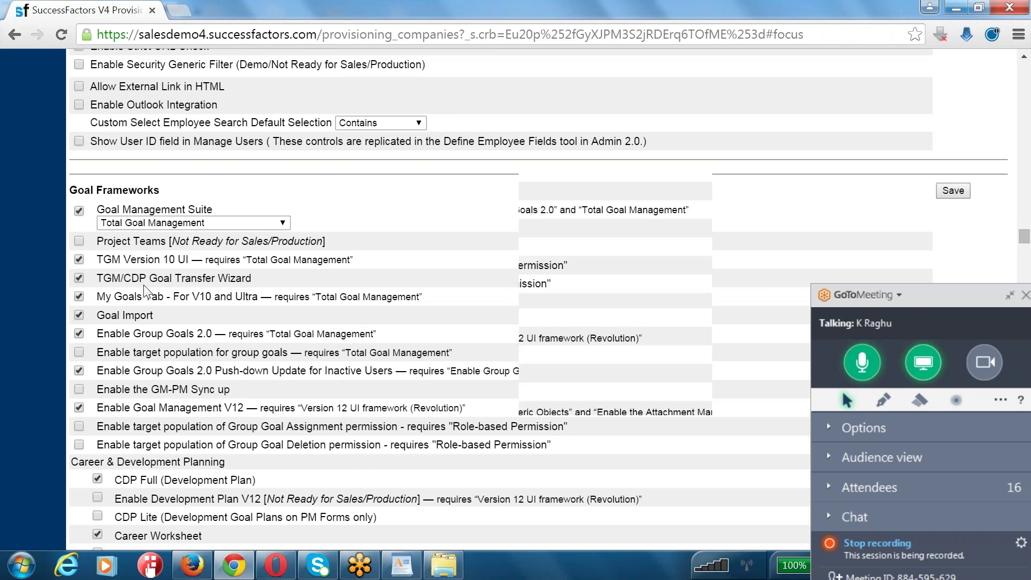
scroll(145, 292, down, 6)
scroll(145, 292, down, 5)
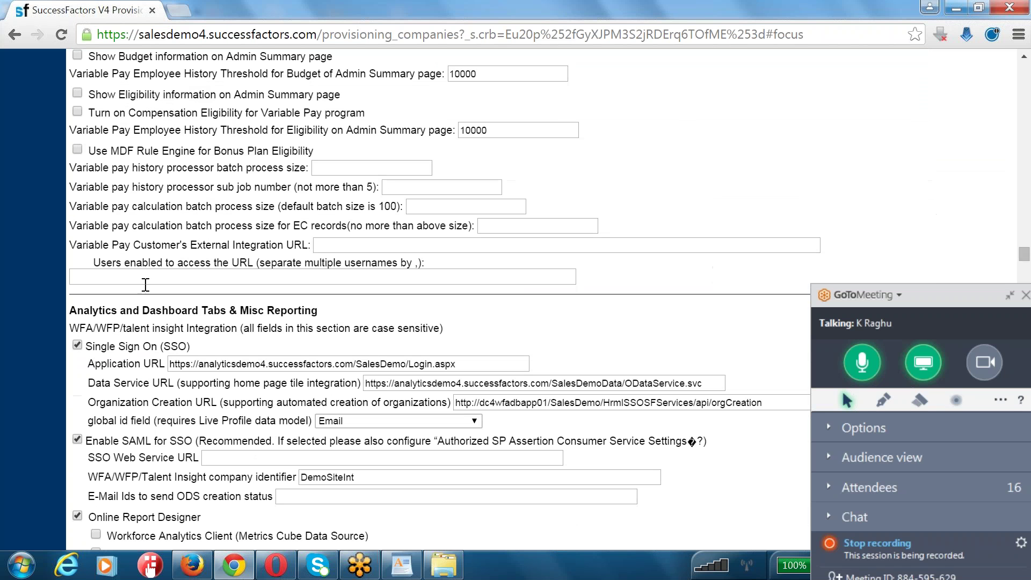
- Highlight the Analytics heading and Online Report Designer, then review the SSO and Data Service URL fields
drag(349, 317, 351, 318)
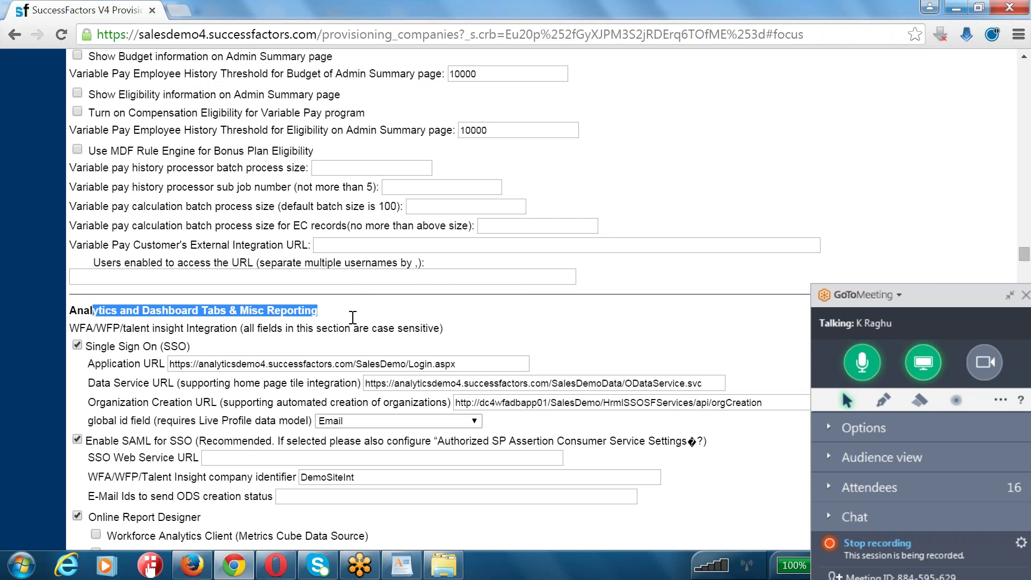
scroll(119, 344, down, 5)
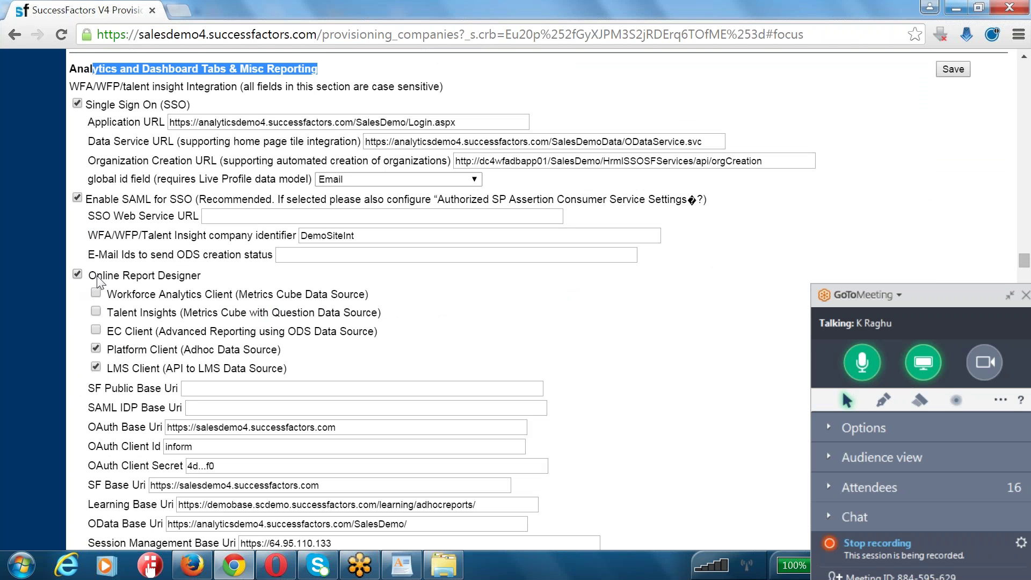
drag(89, 277, 200, 280)
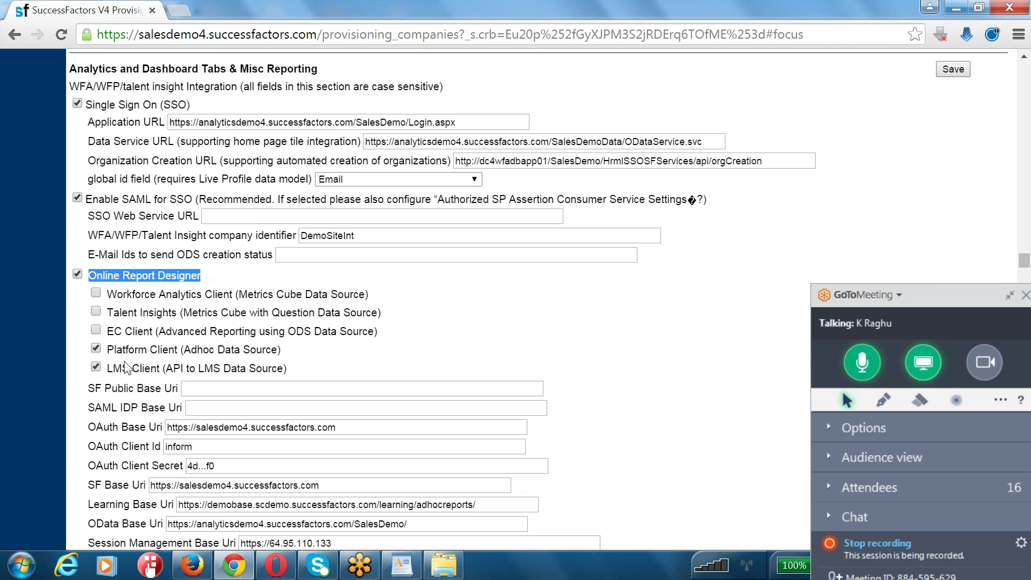
scroll(127, 370, down, 5)
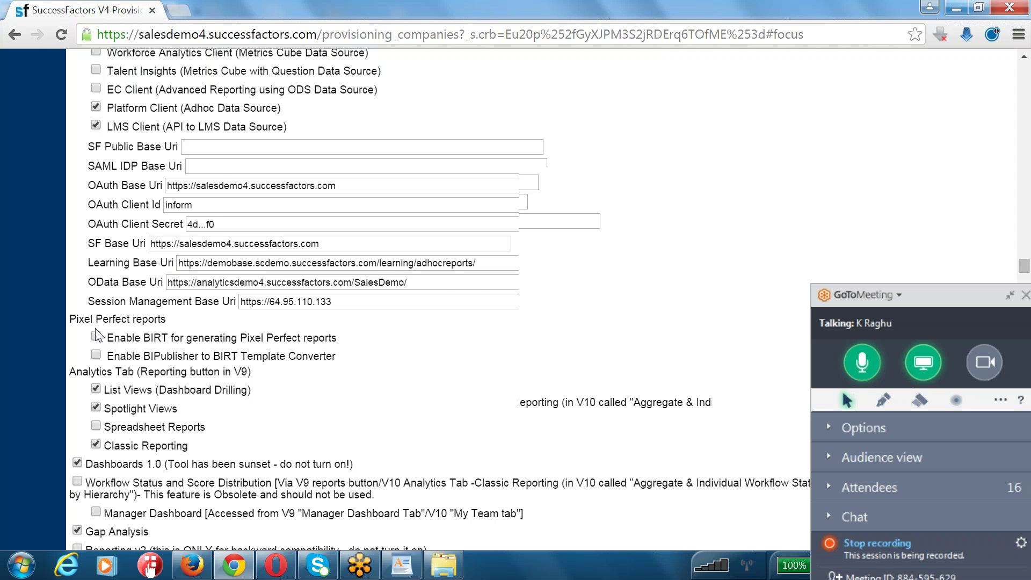
scroll(97, 335, down, 8)
drag(113, 276, 200, 278)
scroll(161, 284, down, 5)
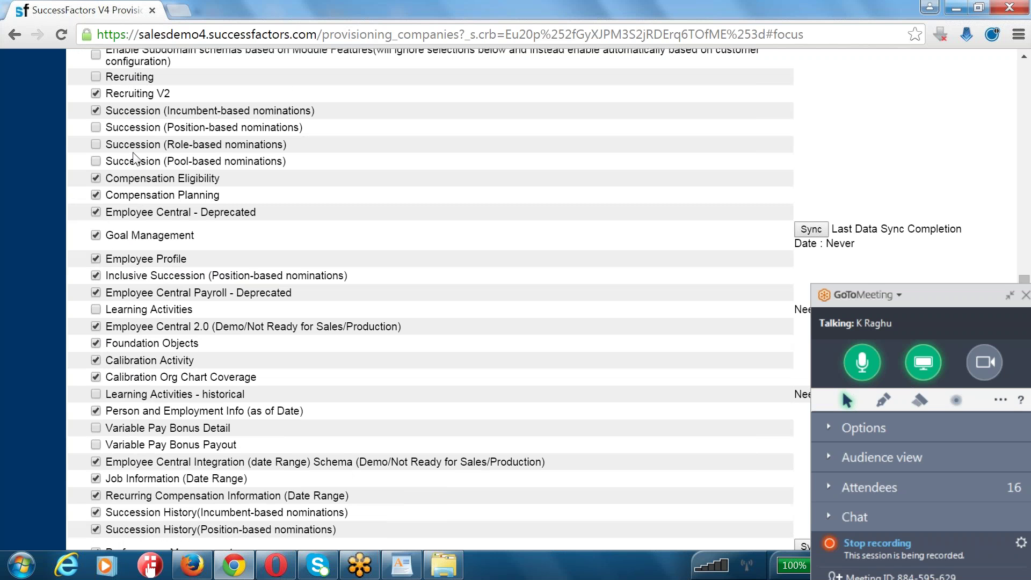
scroll(151, 285, down, 5)
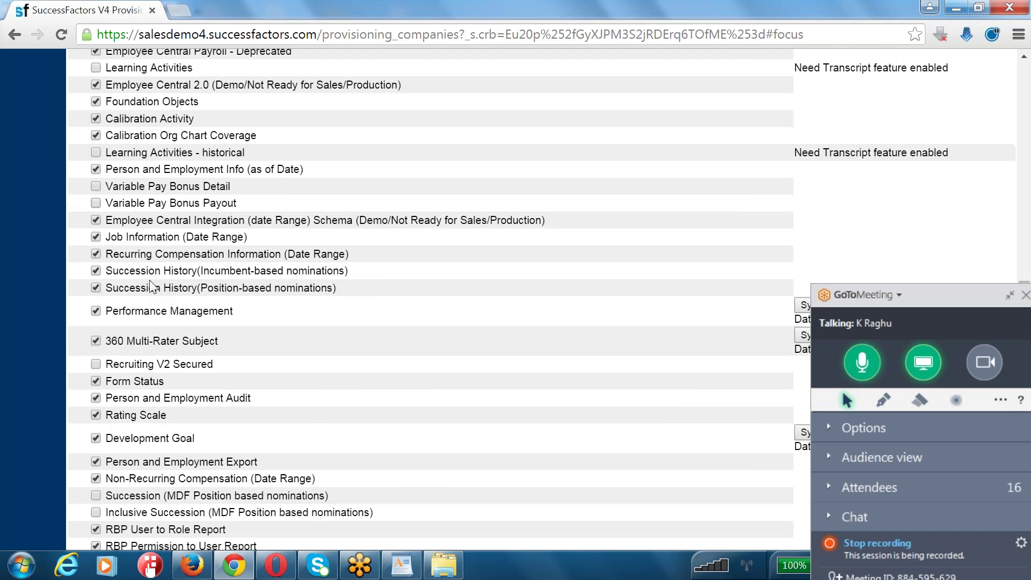
scroll(151, 282, down, 5)
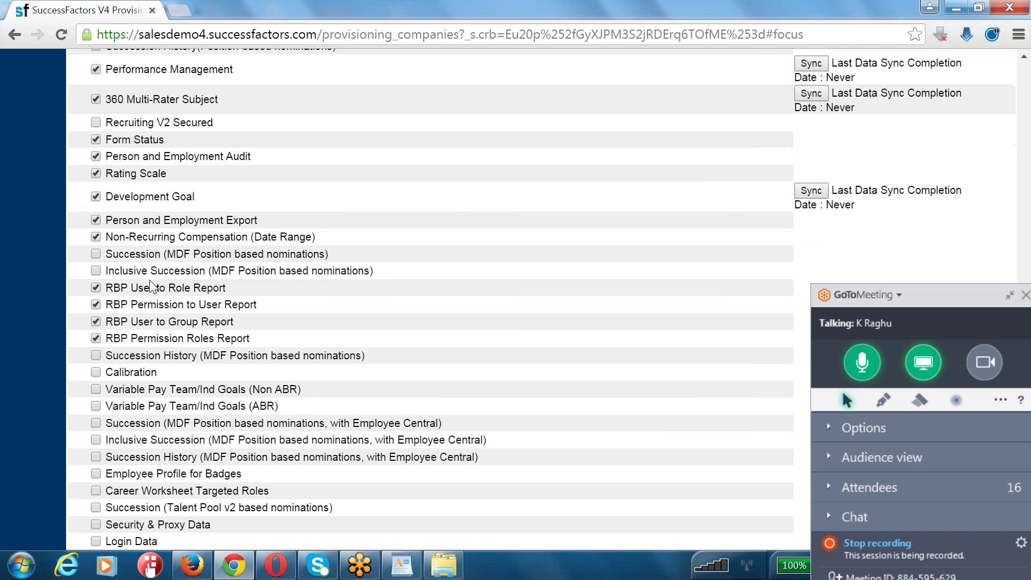
scroll(150, 281, up, 20)
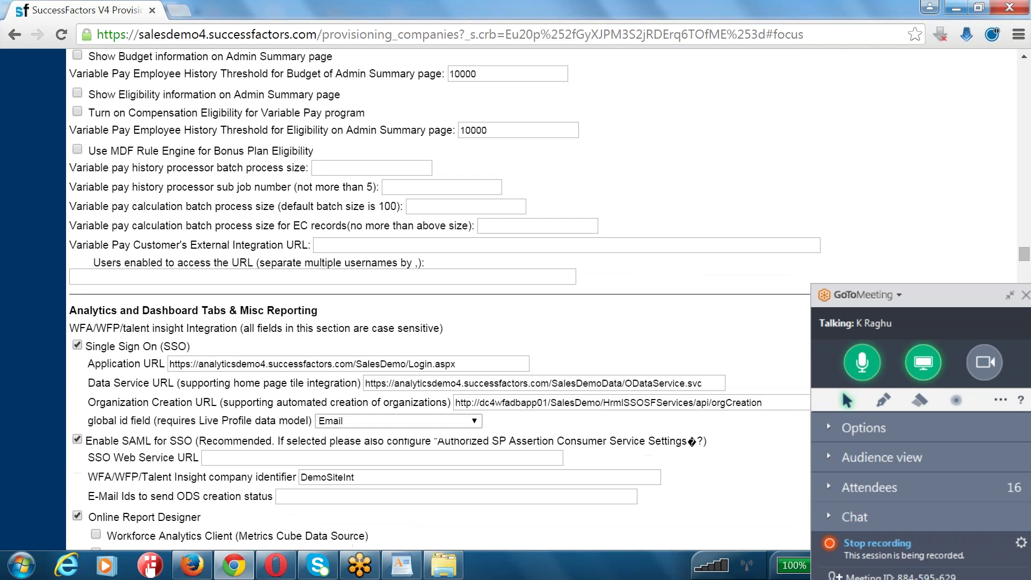
- Dismiss the missing e-mail warning after saving, then uncheck Single Sign On (SSO) for analytics
click(953, 230)
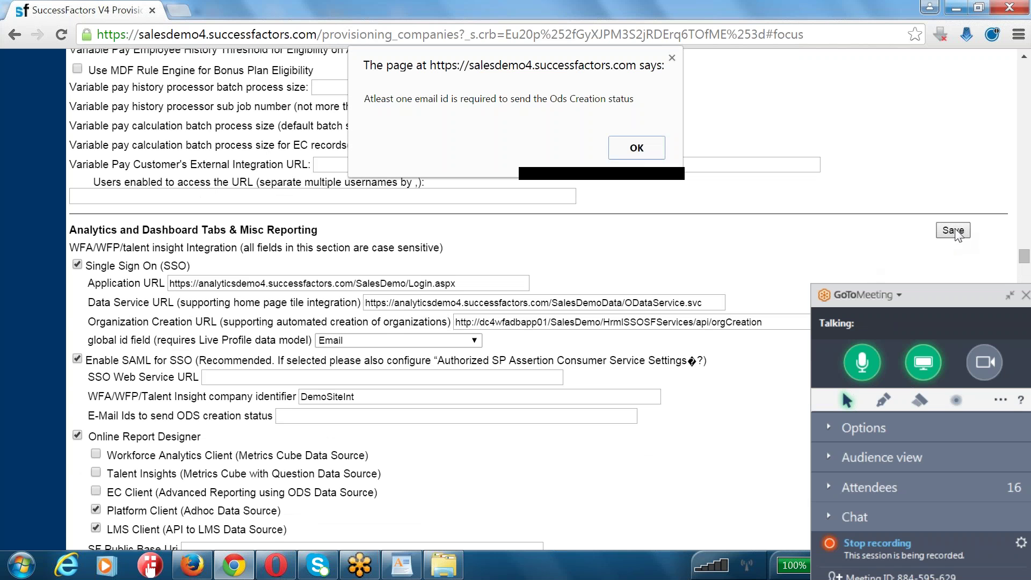
click(626, 154)
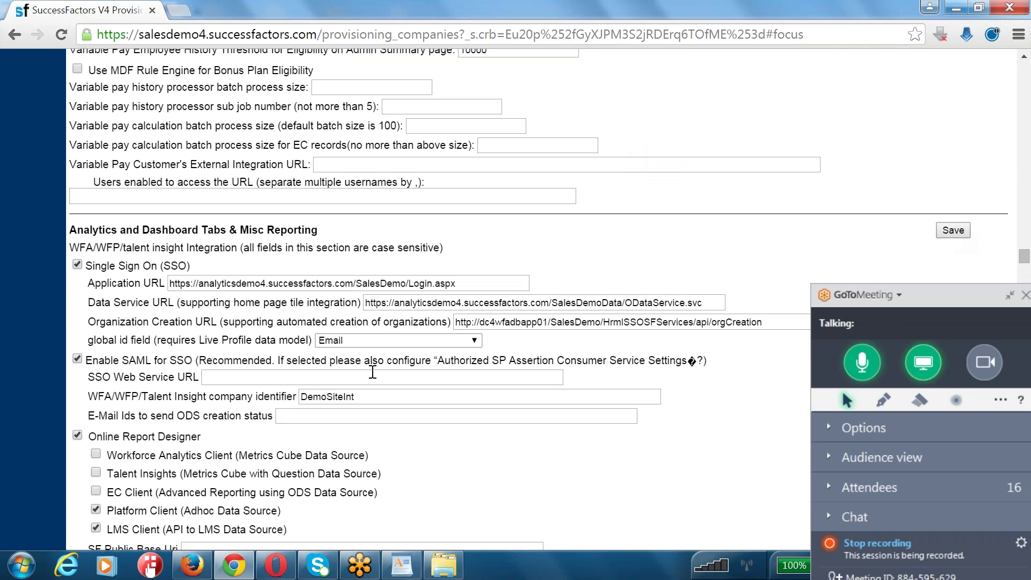
click(375, 344)
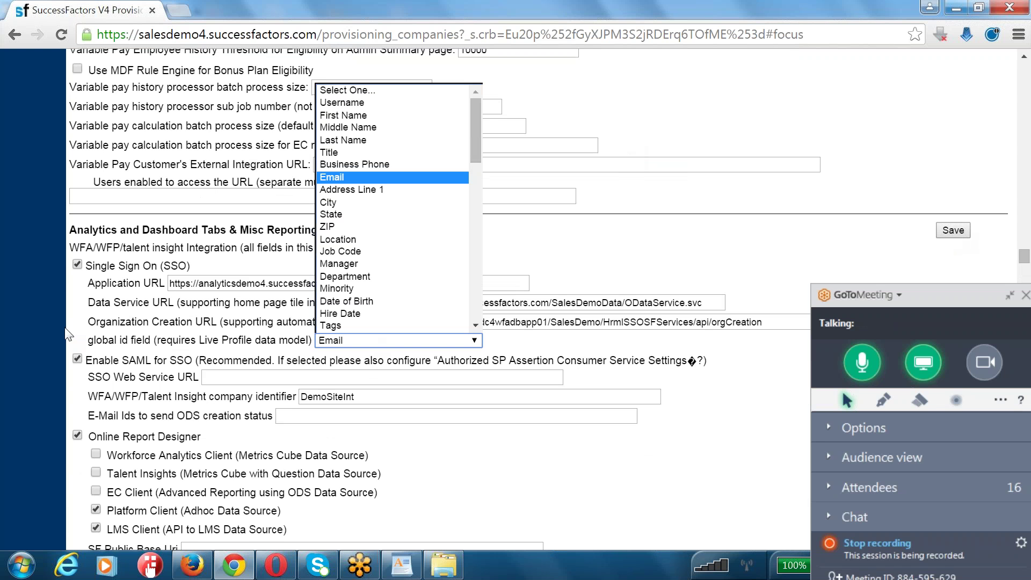
click(77, 265)
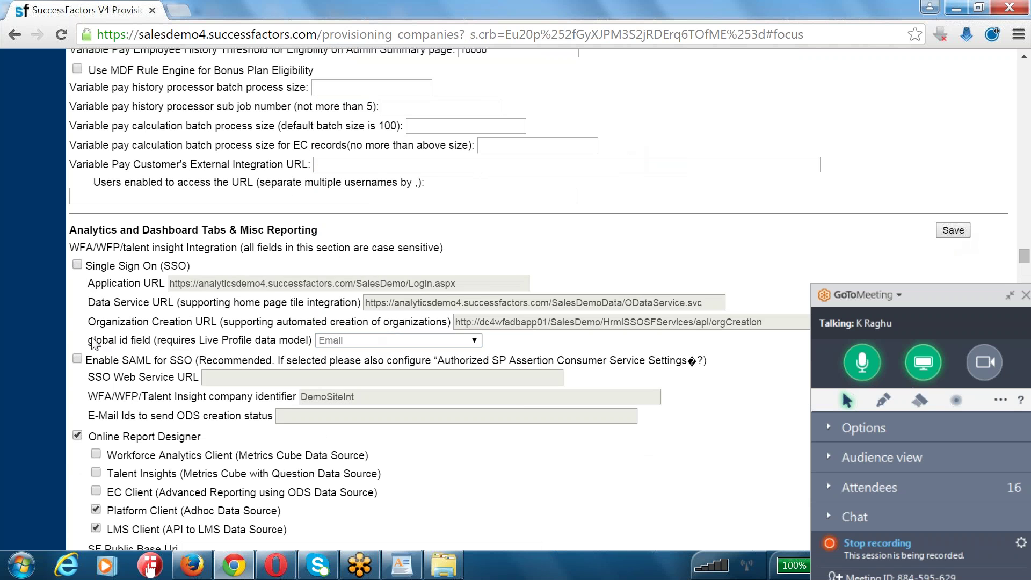
scroll(122, 400, down, 2)
scroll(122, 399, down, 4)
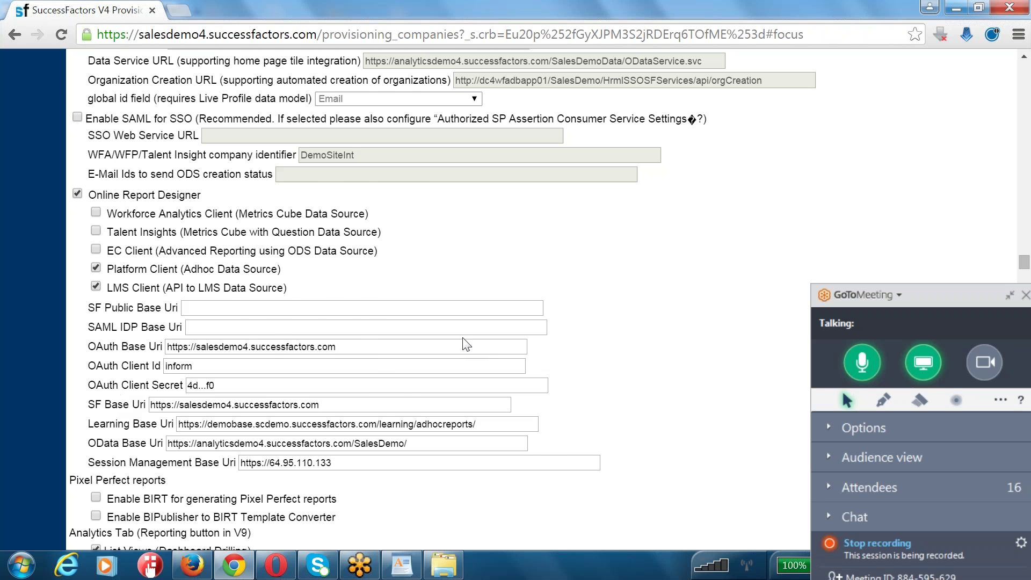
scroll(950, 158, up, 6)
- Save the analytics section and confirm the SSO change with the company ID
click(952, 230)
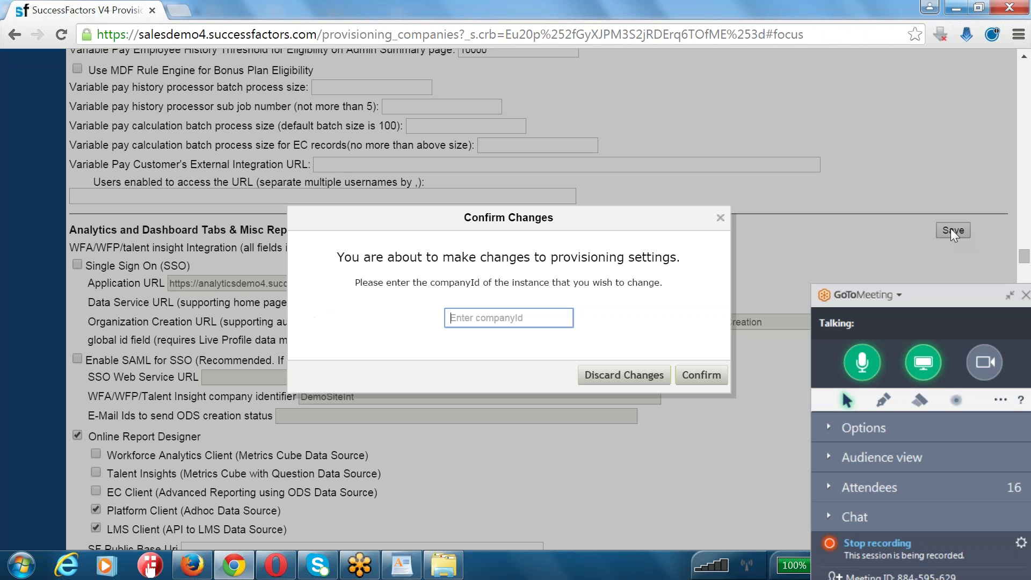
text(ace8vt)
click(697, 376)
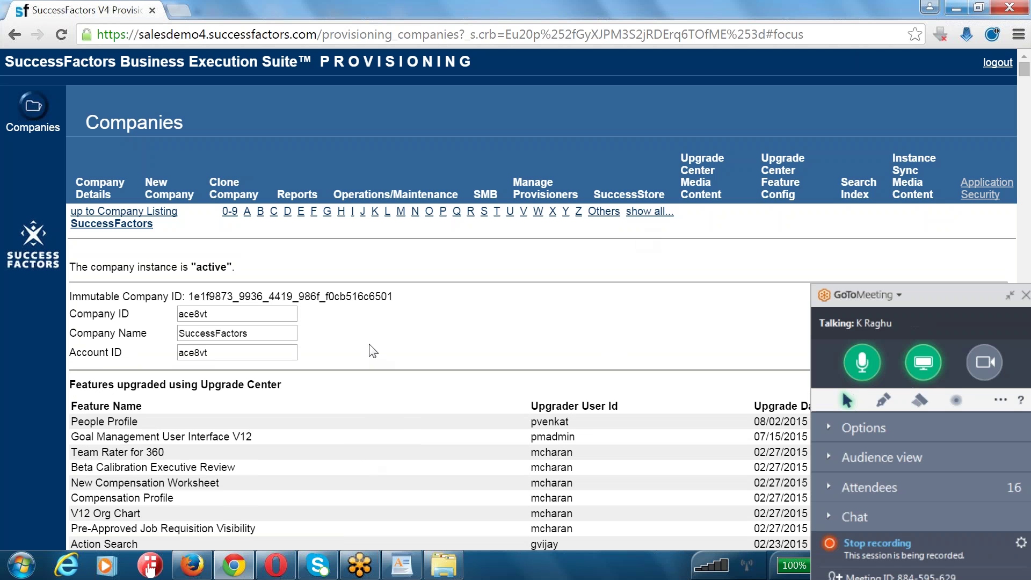
- Scroll to the bottom of the settings, showing Mail Preference, Email Encryption and admin-account fields
scroll(373, 352, down, 3)
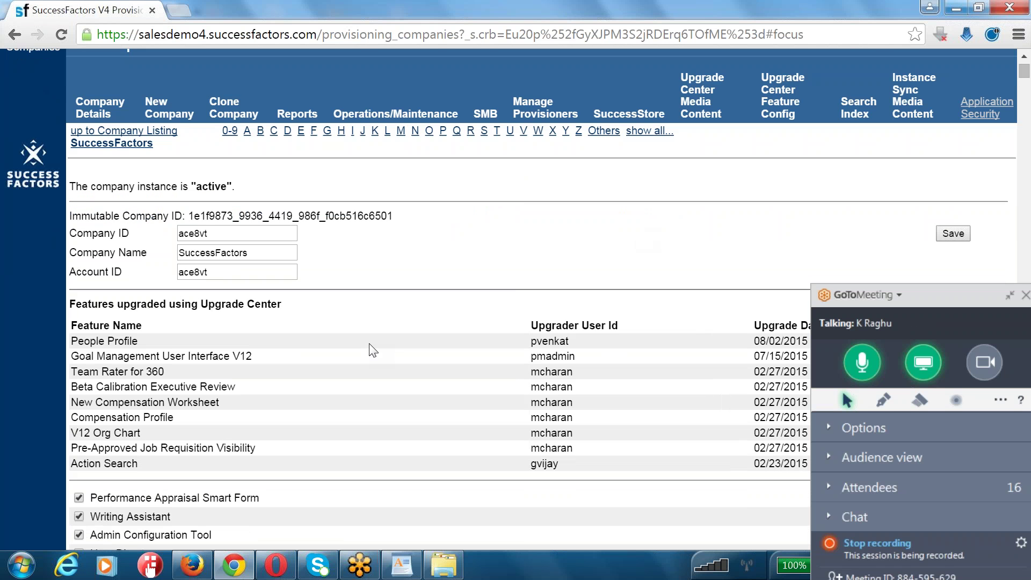
scroll(373, 351, down, 5)
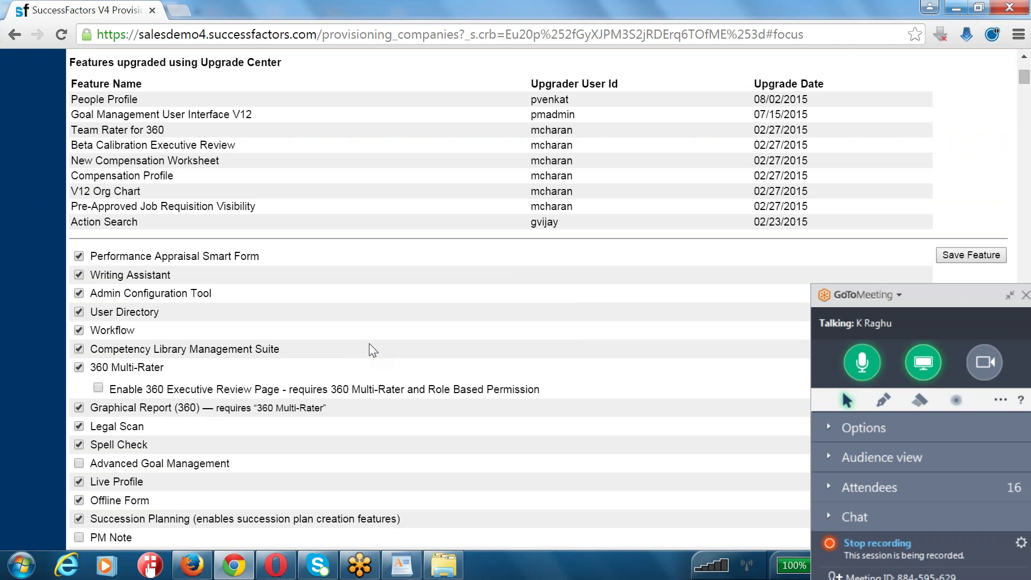
scroll(370, 349, down, 6)
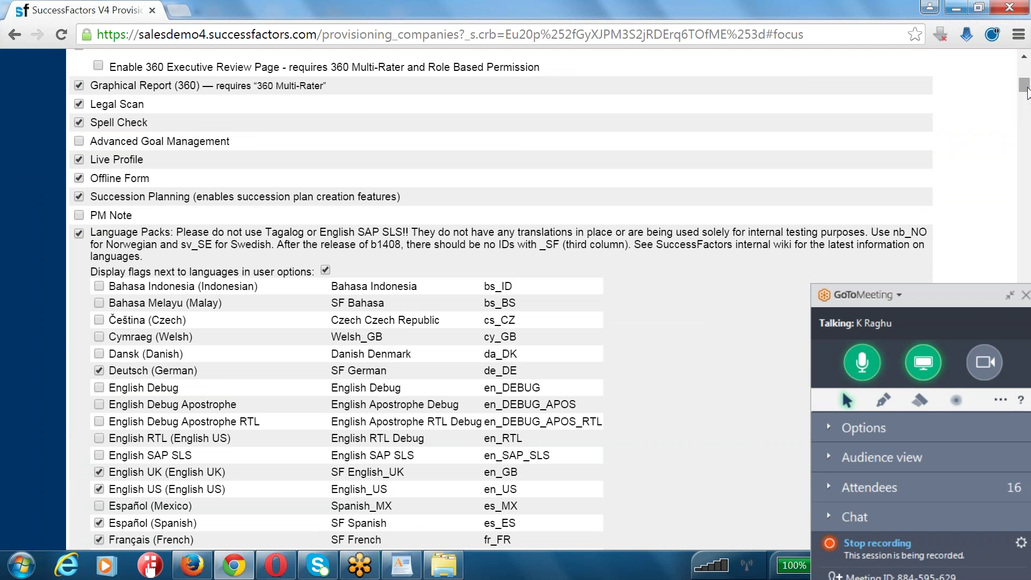
scroll(956, 225, down, 15)
scroll(955, 228, down, 20)
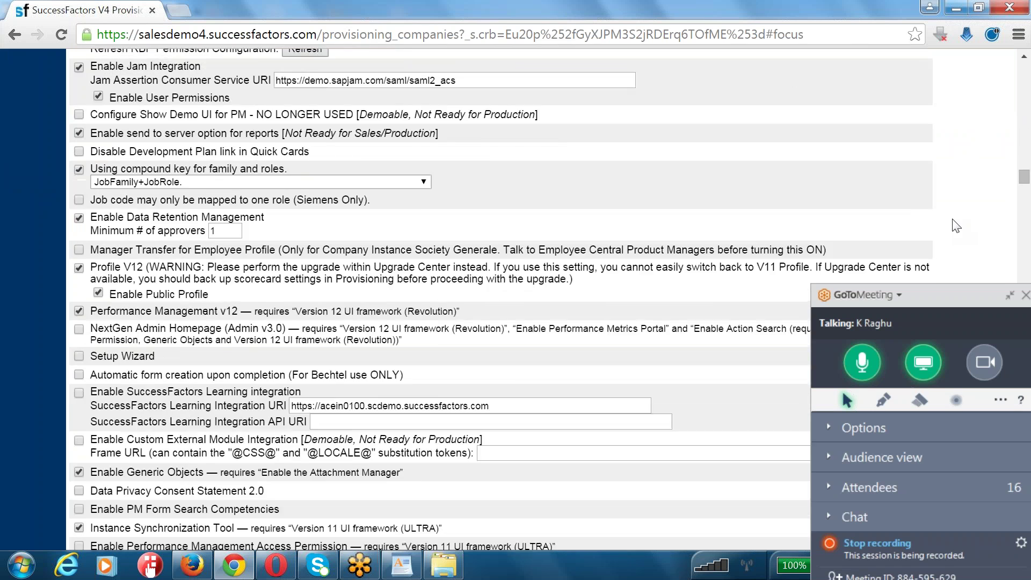
scroll(955, 226, down, 9)
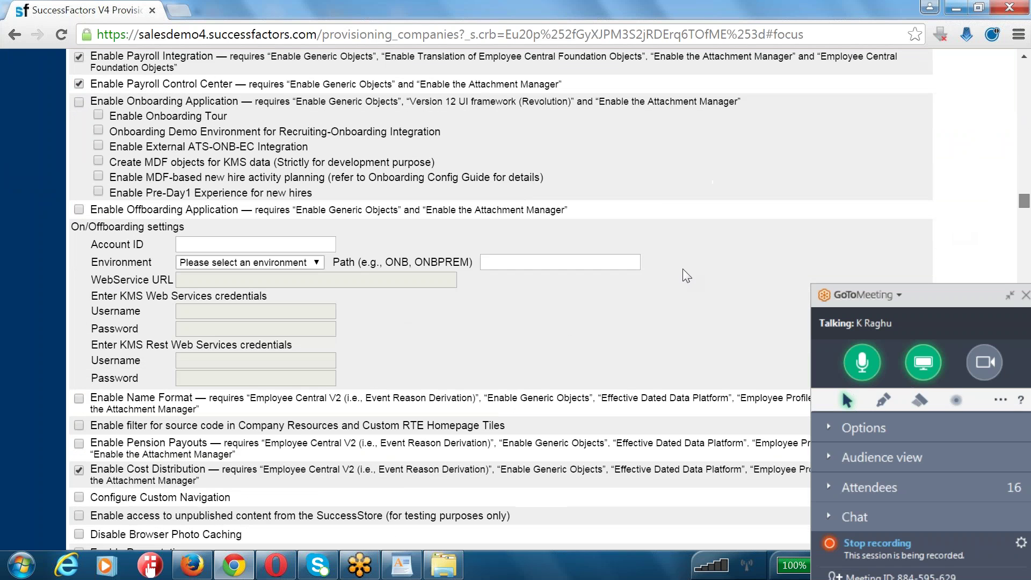
drag(1024, 200, 1025, 516)
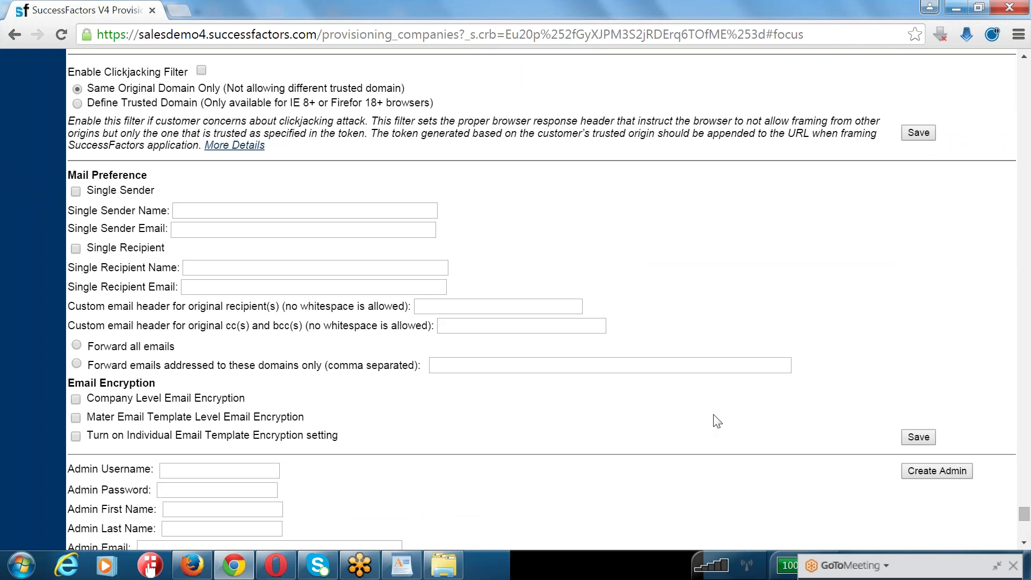
scroll(717, 421, down, 2)
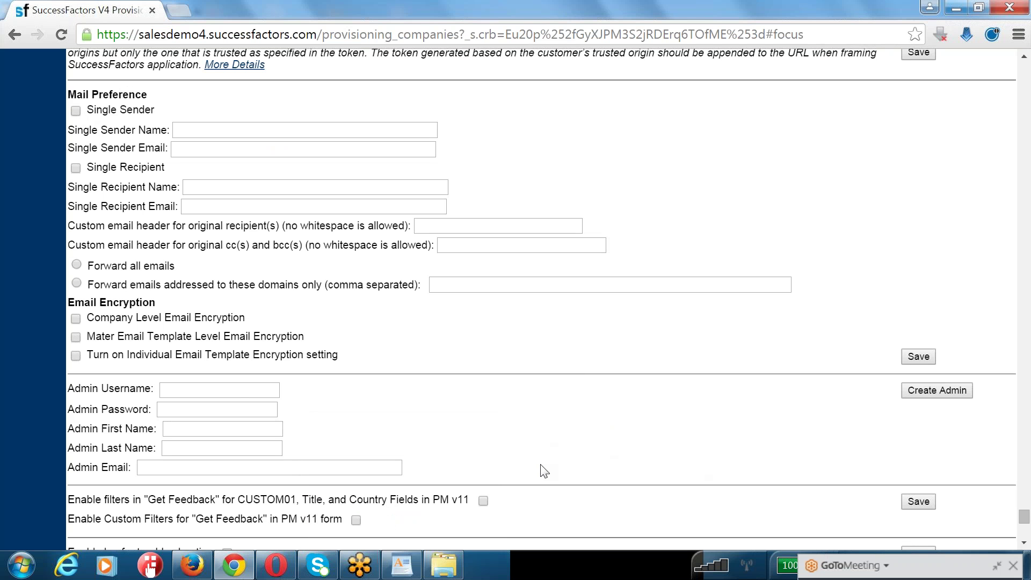
click(237, 390)
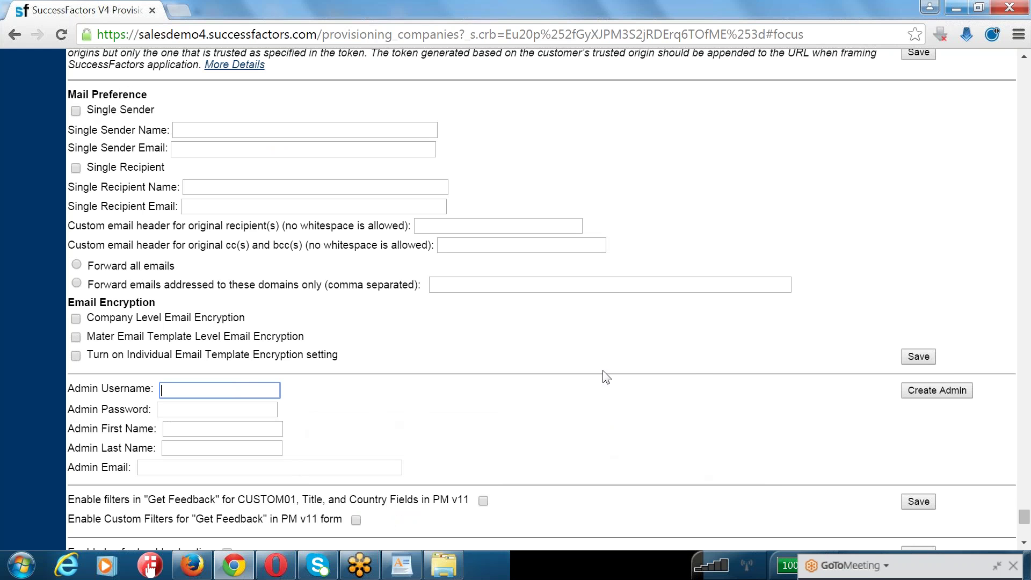
click(917, 435)
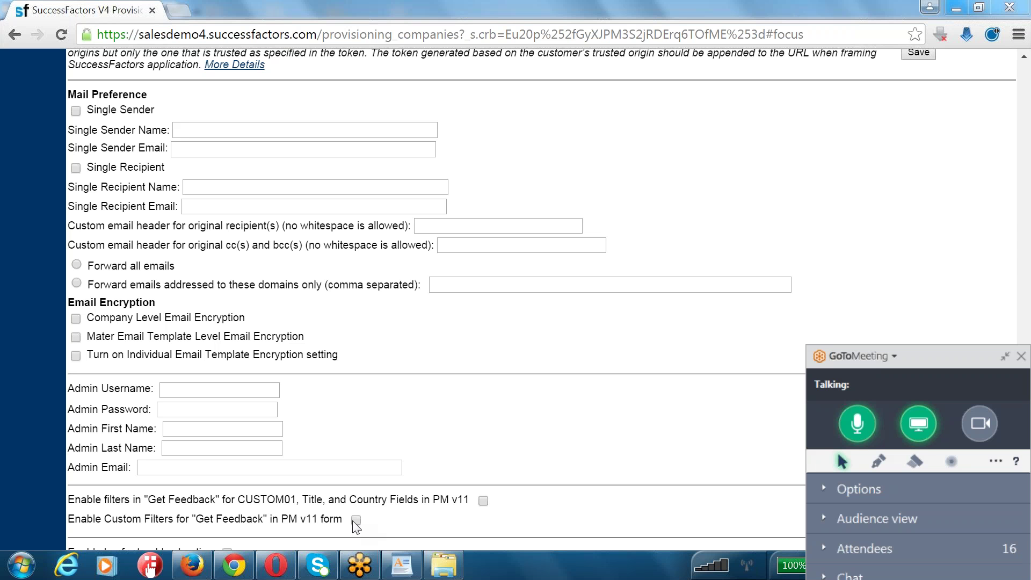
click(216, 390)
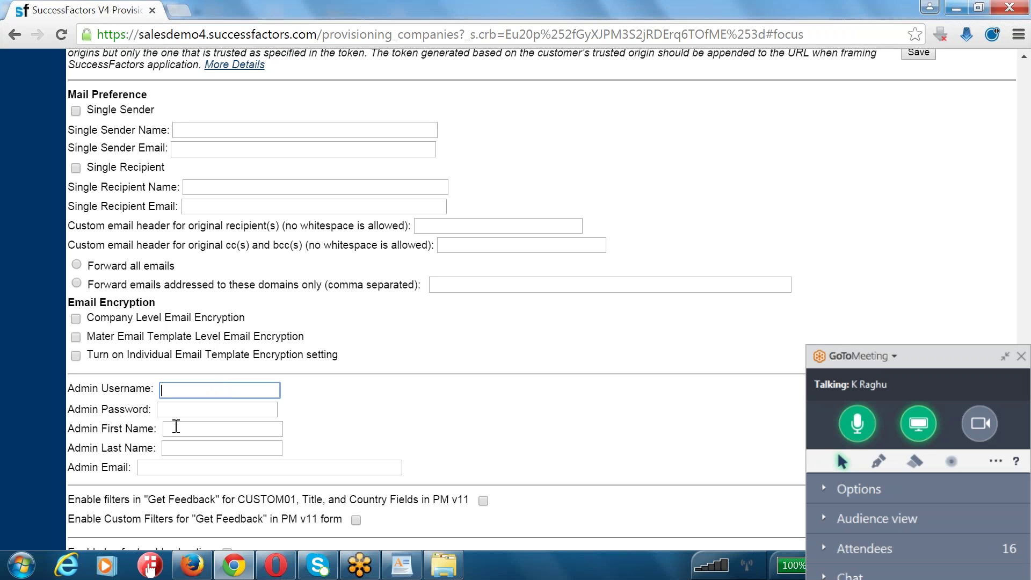
drag(92, 385, 317, 462)
click(193, 392)
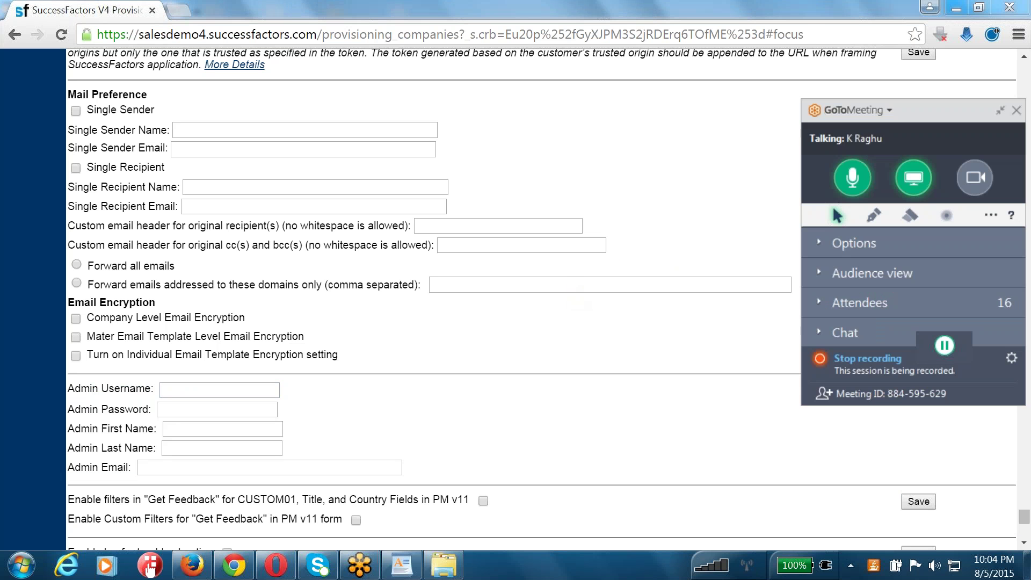
- Enter the new admin's username, password, first name and last name
click(179, 387)
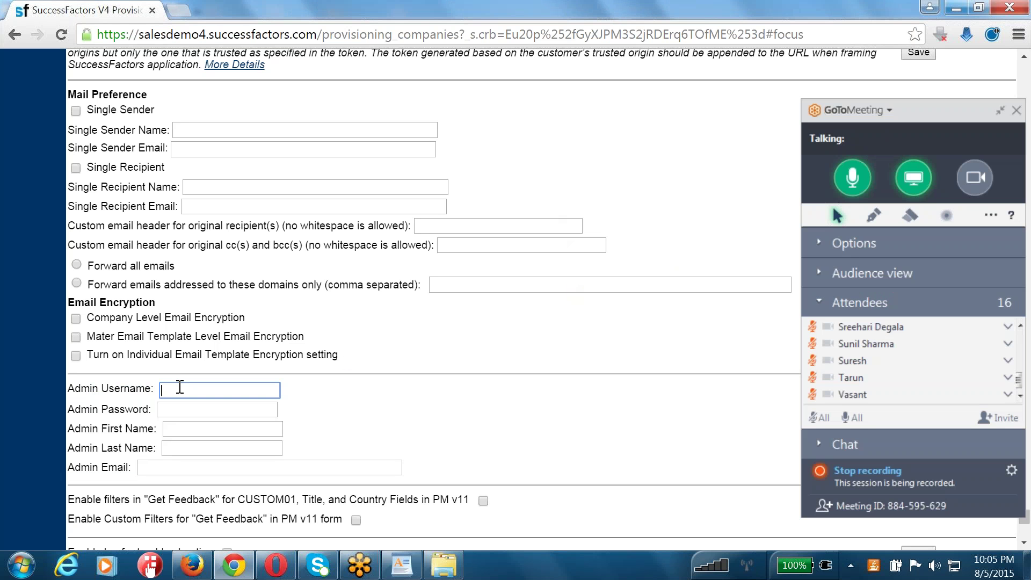
double_click(180, 387)
click(190, 411)
text(Welcome@123)
key(Tab)
key(Tab)
- Add the admin's e-mail address, then choose Create Admin and enter the company ID
key(Tab)
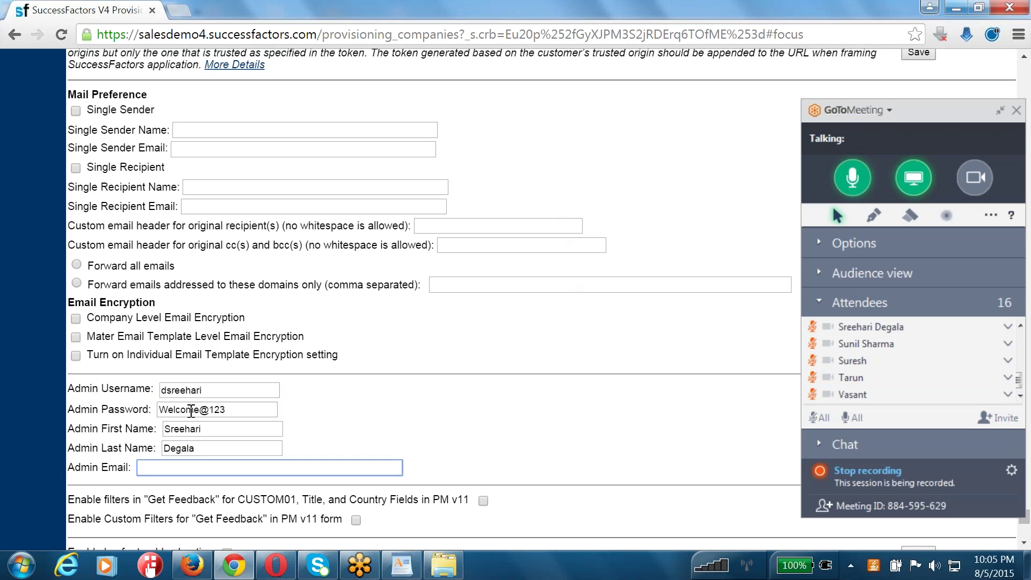
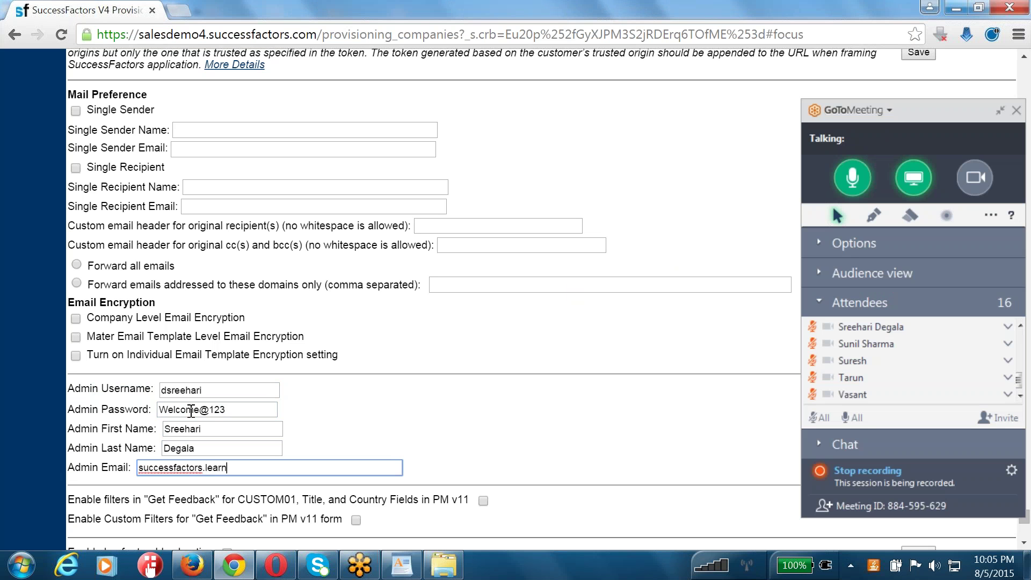
click(601, 364)
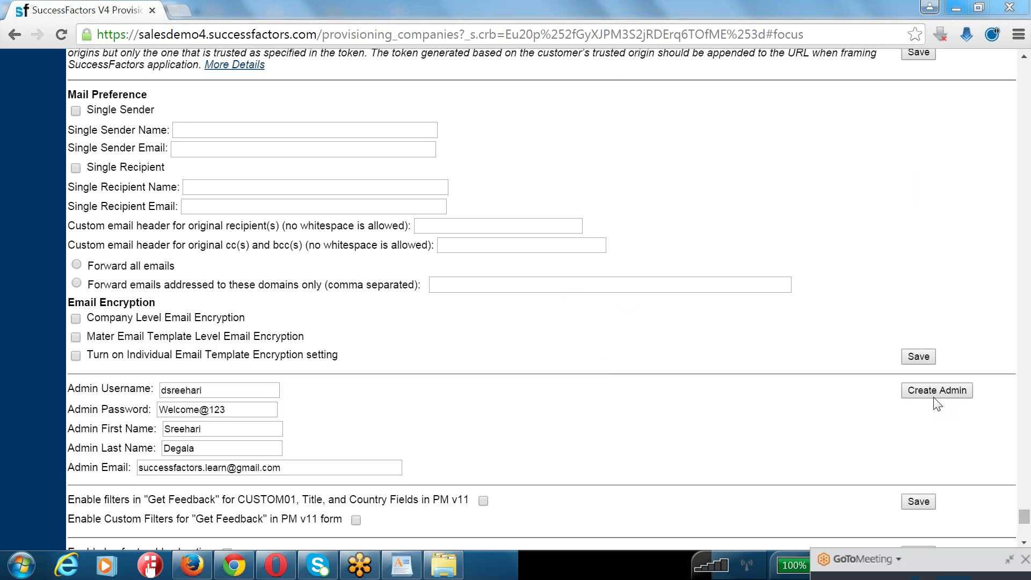
click(934, 391)
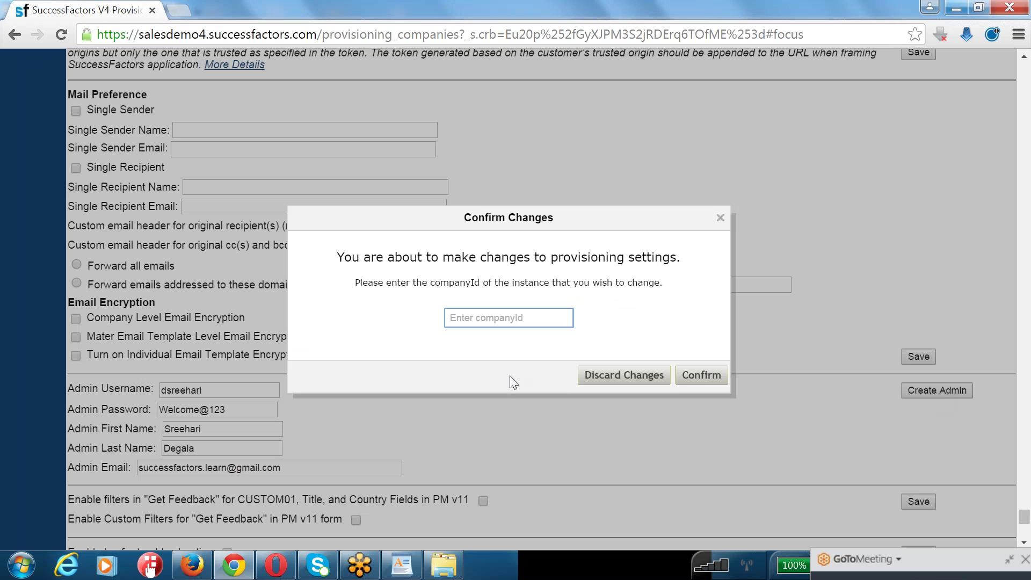
text(ace8vt)
- Confirm the changes so the admin user is created for this company
click(693, 376)
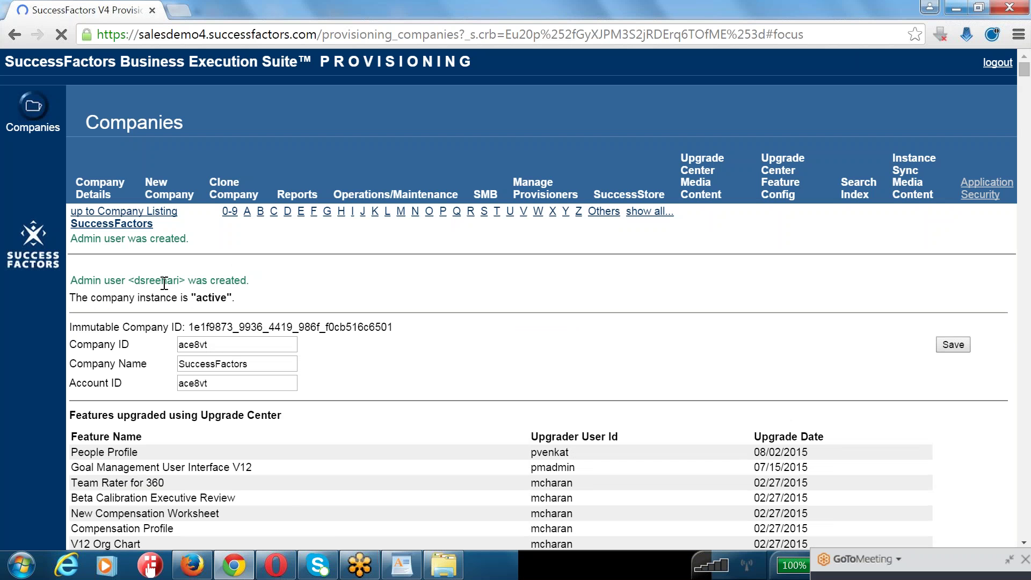
- Log out of the Admin Center and load the plain login page
mouse_move(201, 571)
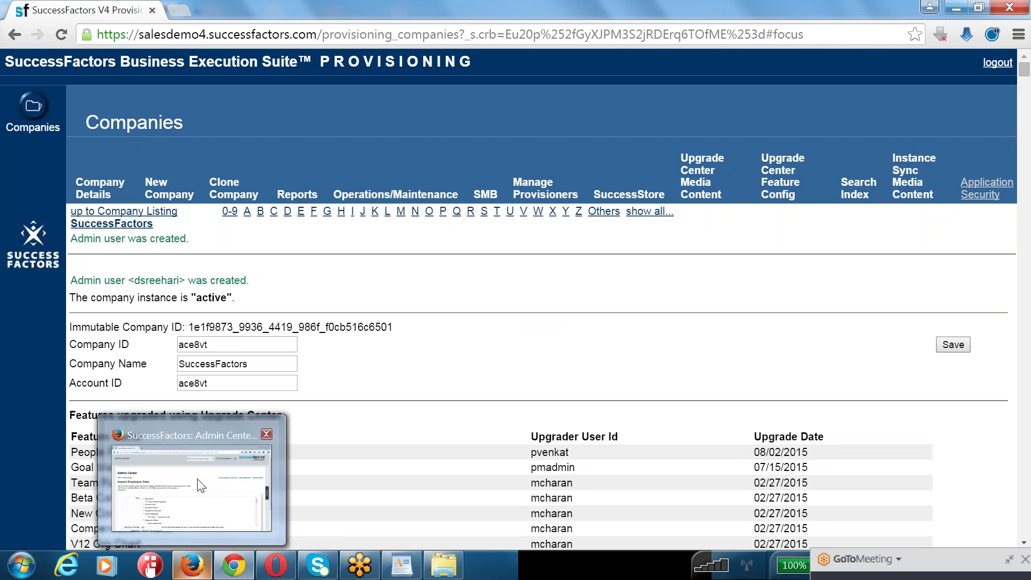
click(201, 523)
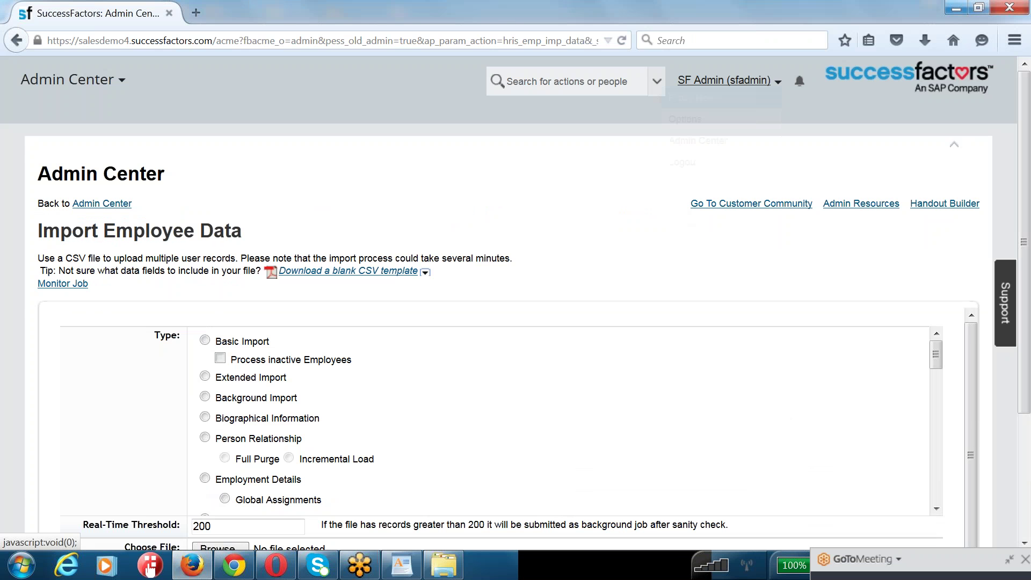
click(722, 81)
click(684, 162)
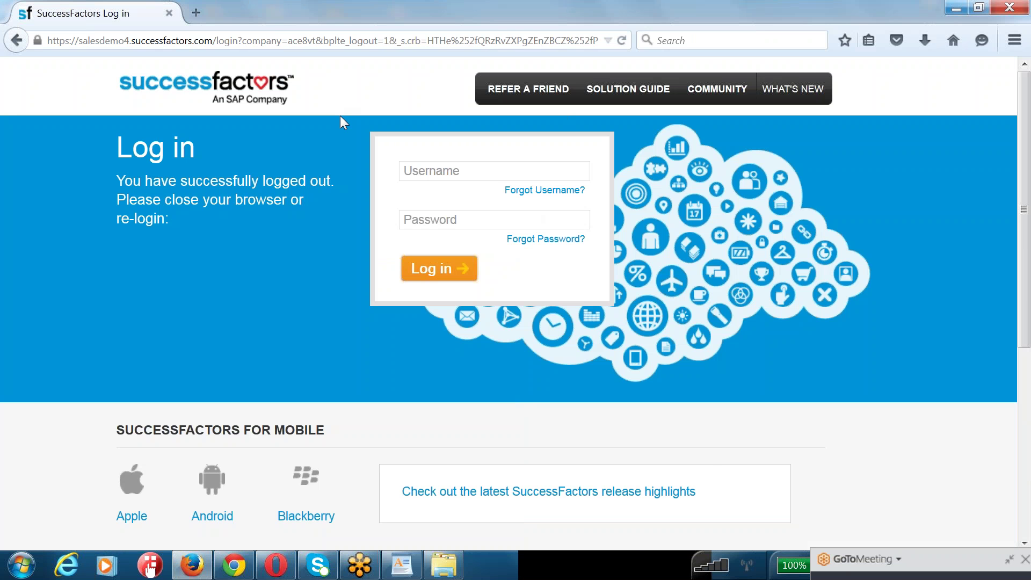
drag(237, 41, 596, 41)
key(Delete)
key(Return)
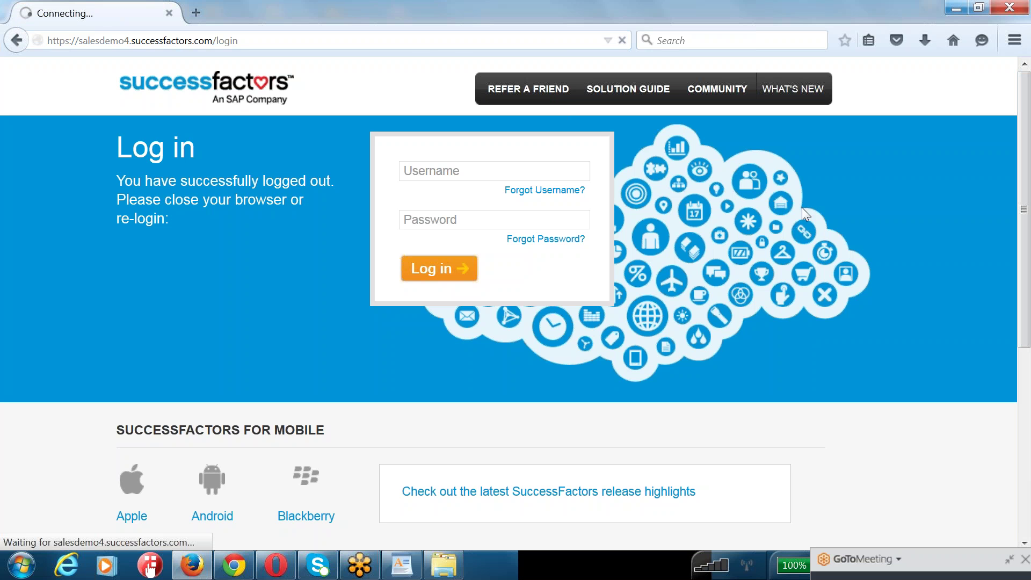
- Enter the company ID, the new admin's username and the password on the login page
click(502, 170)
text(ace8vt)
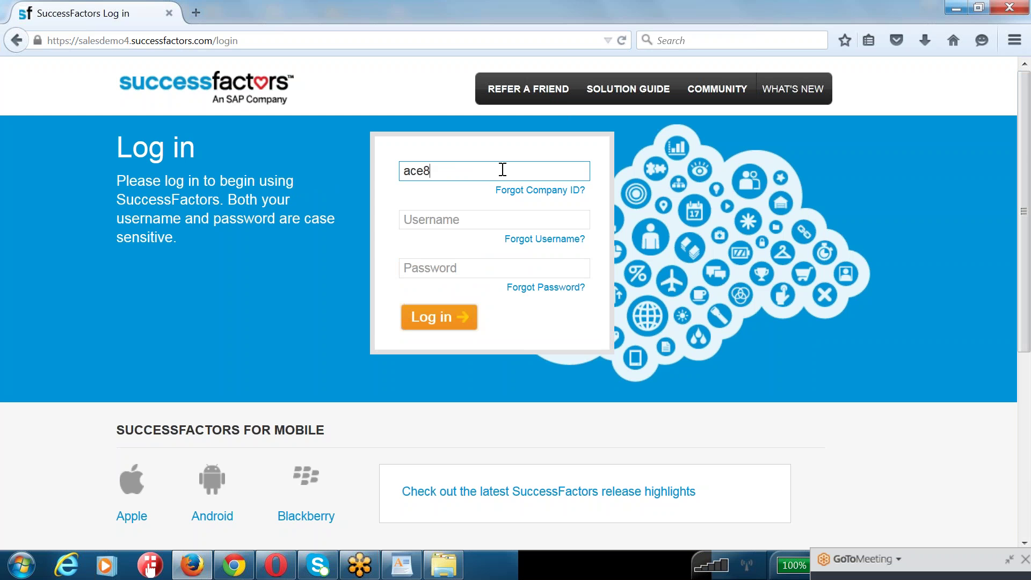
key(Tab)
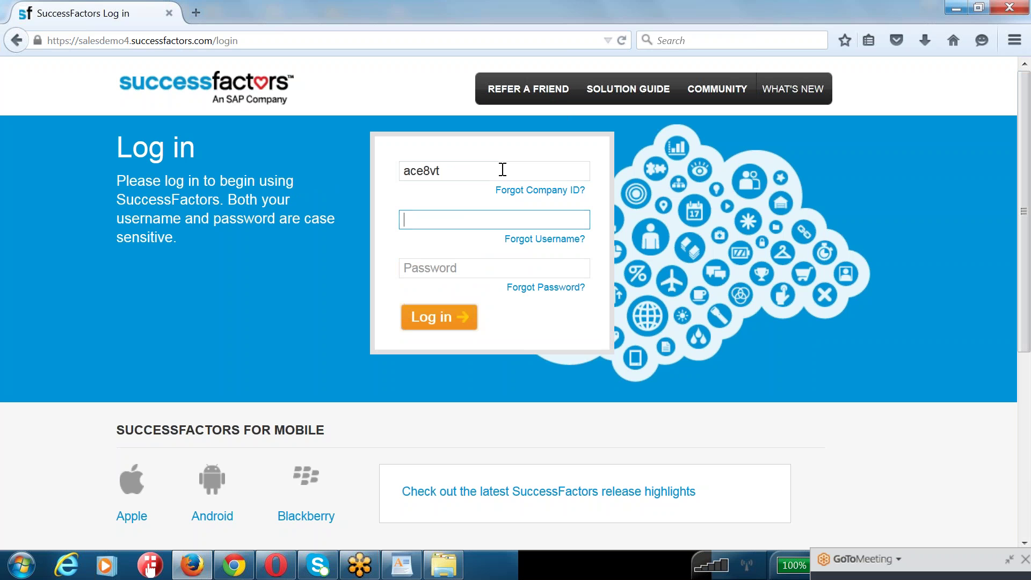
key(Tab)
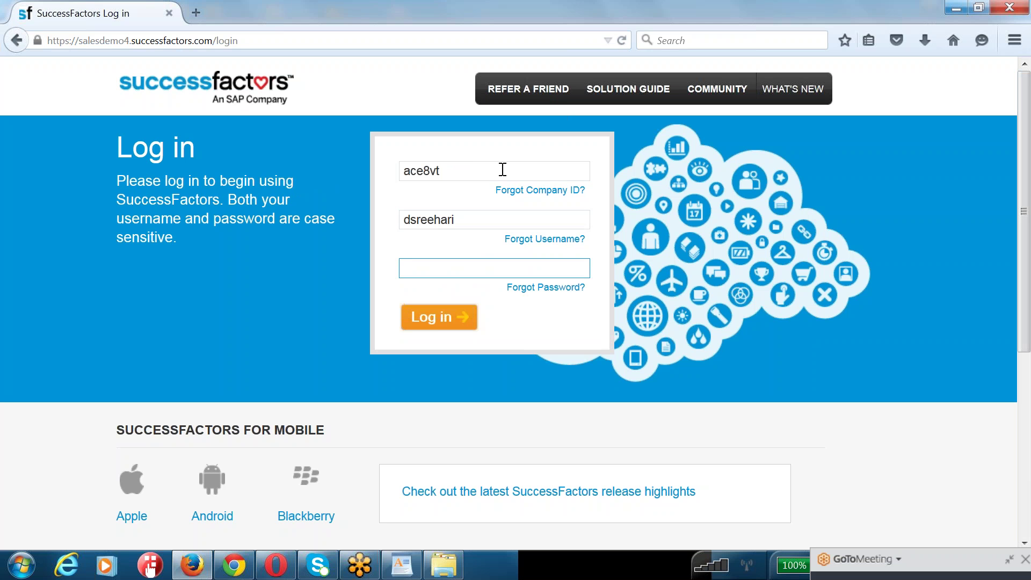
double_click(472, 221)
click(439, 269)
text(**********)
- Log in, replace the current password with a new one, and decline Firefox's save-password offer
click(457, 320)
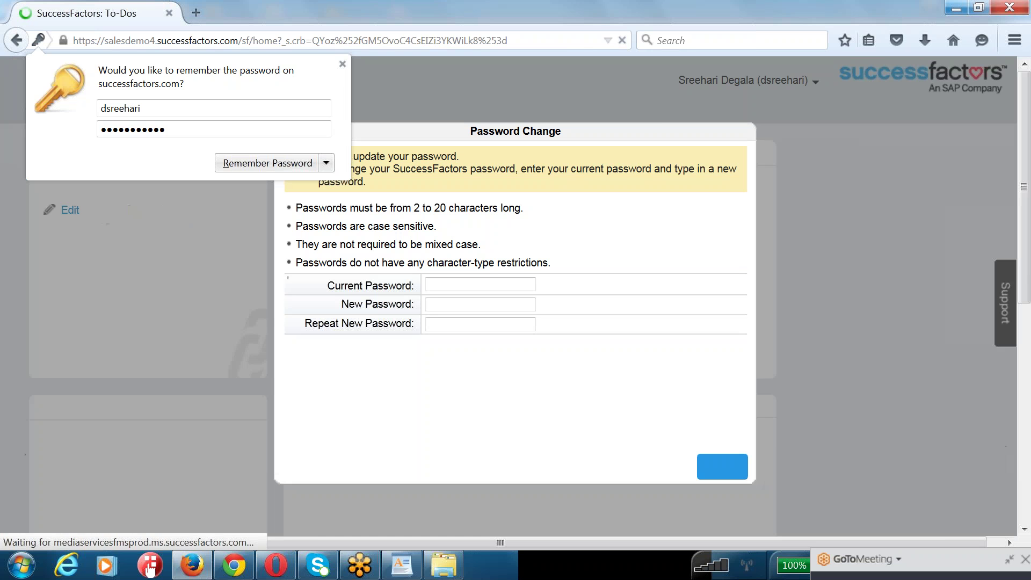
text(********)
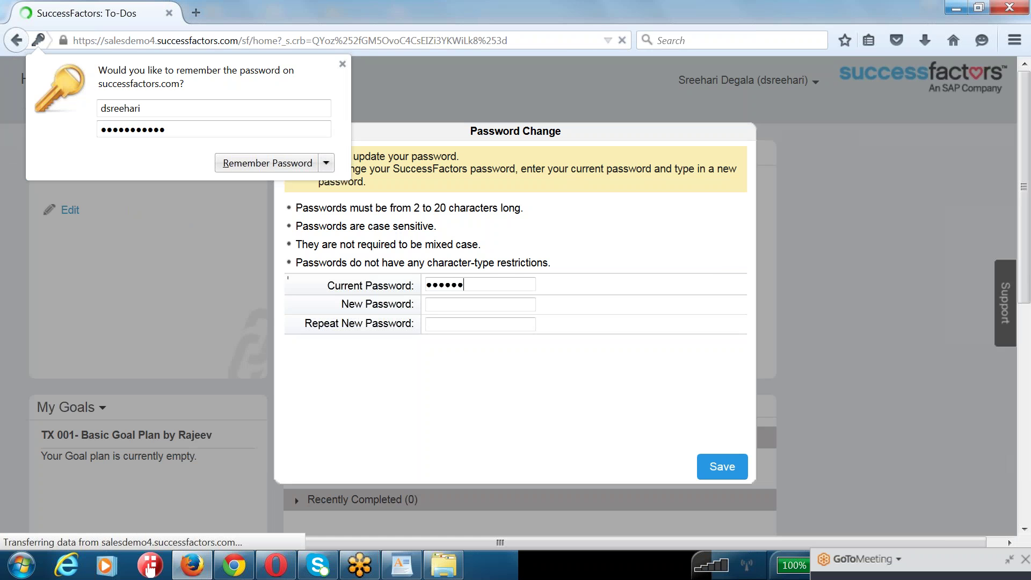
text(****)
key(Tab)
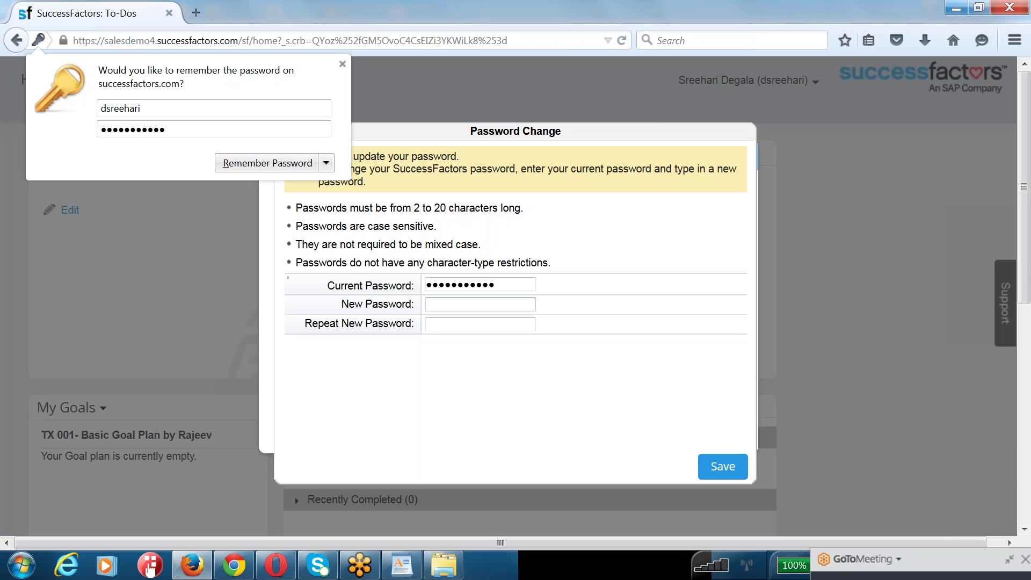
text(*************)
key(Tab)
text(*************)
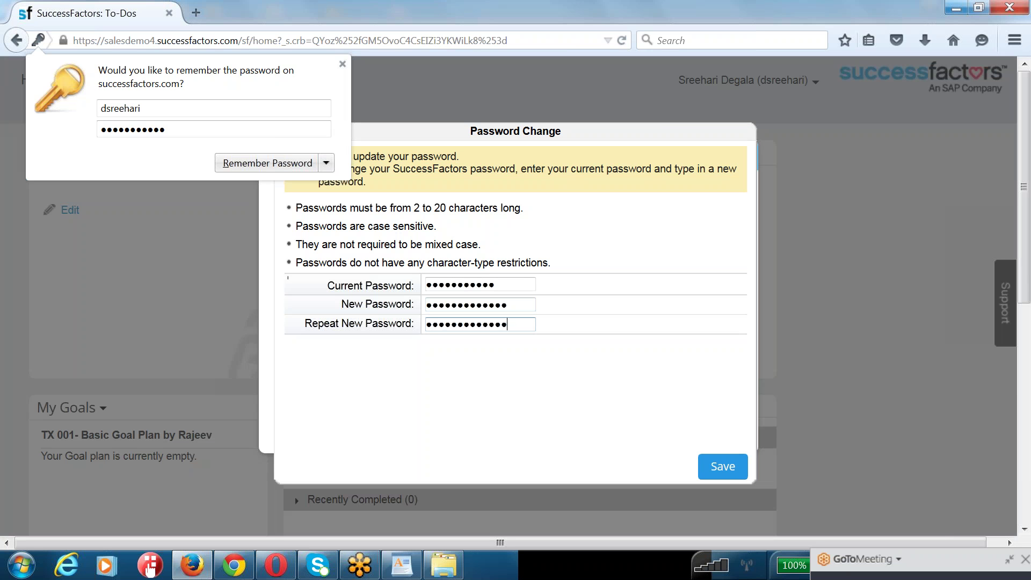
click(723, 471)
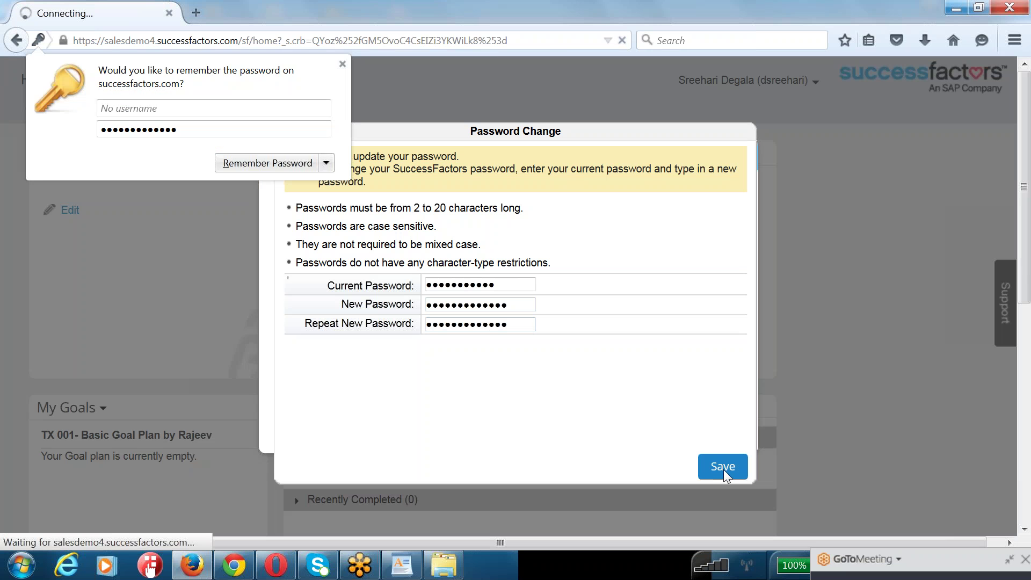
click(342, 64)
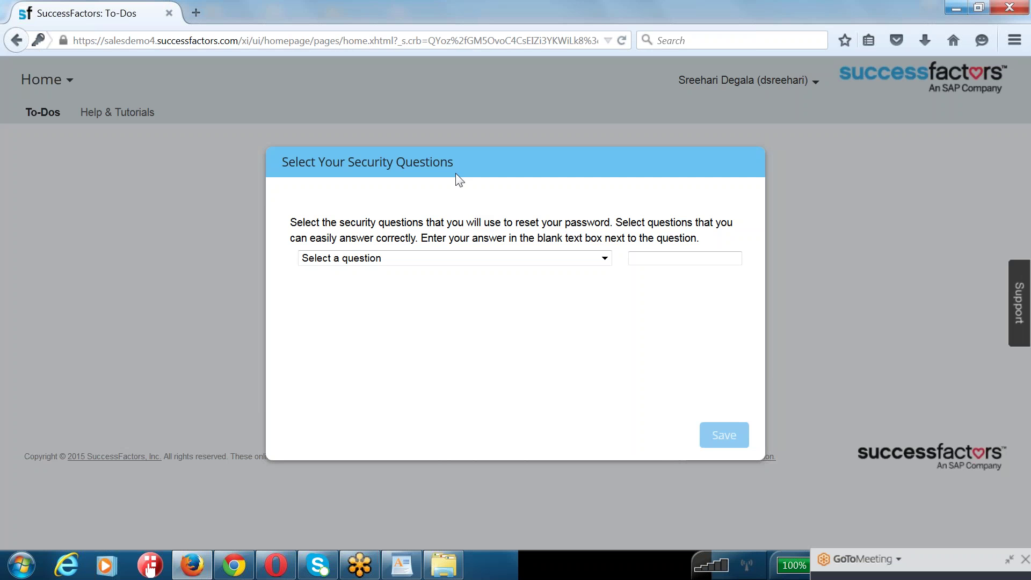
- Save 'What was the name of your first pet?' with the answer 'dog' and acknowledge
click(471, 259)
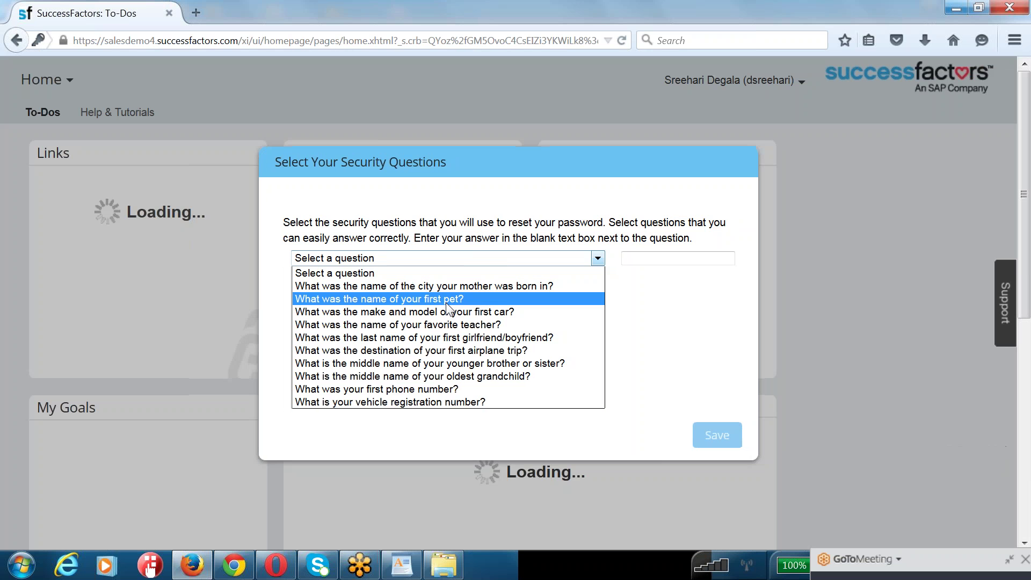
click(452, 299)
click(644, 252)
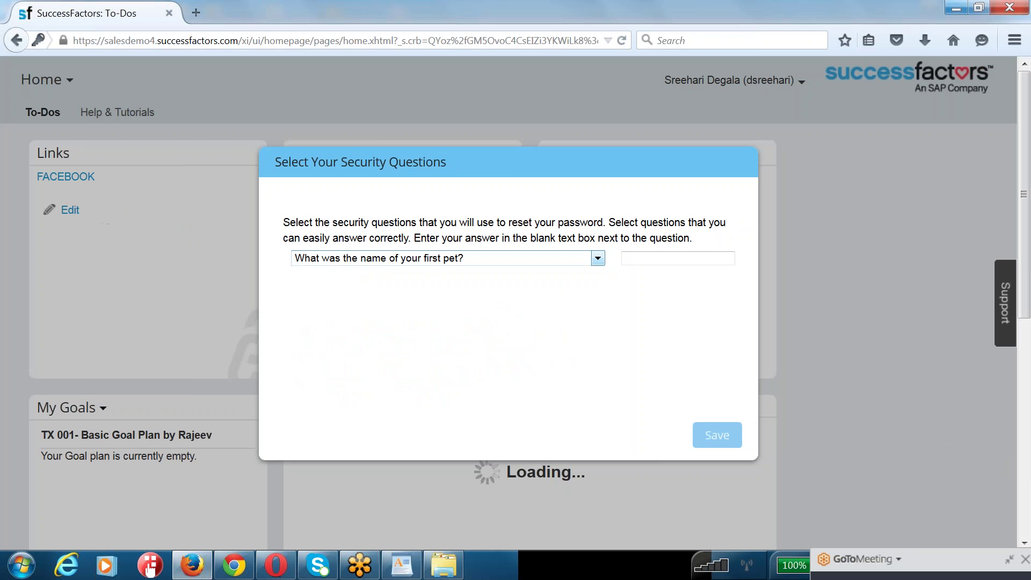
text(dog)
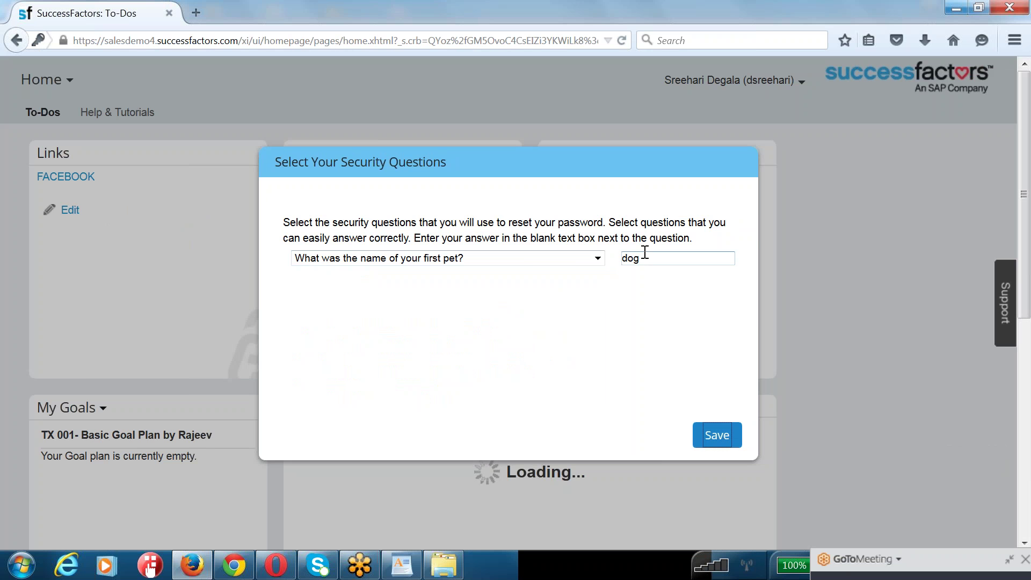
key(Return)
click(682, 279)
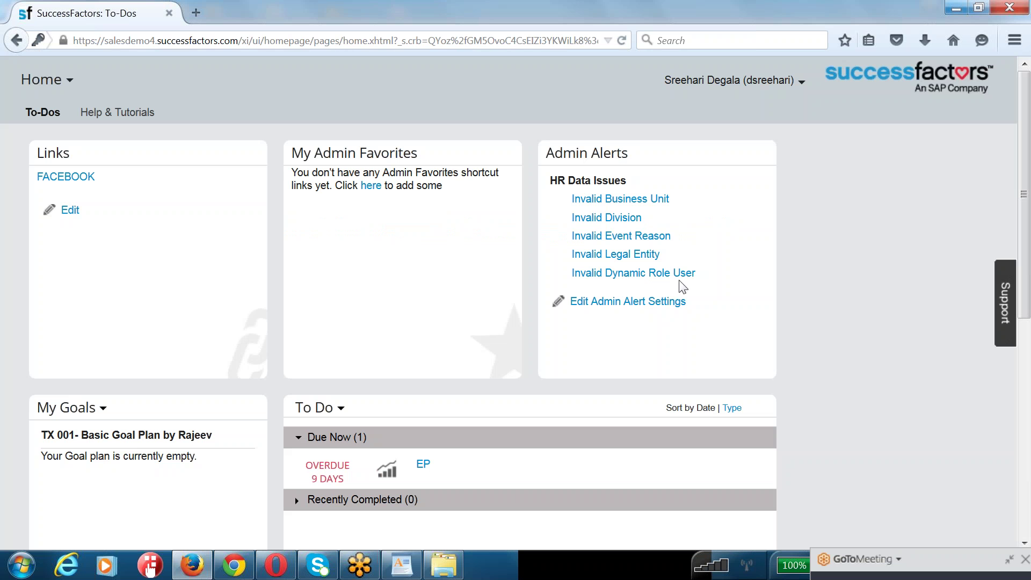
- Go to the Admin Center from the account menu and scroll through its tools
click(740, 86)
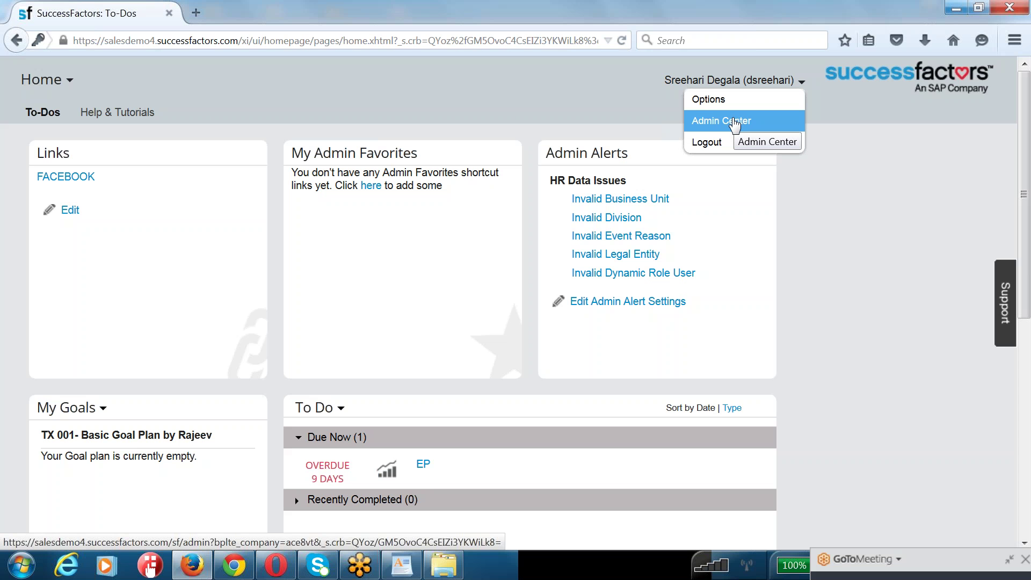
click(735, 122)
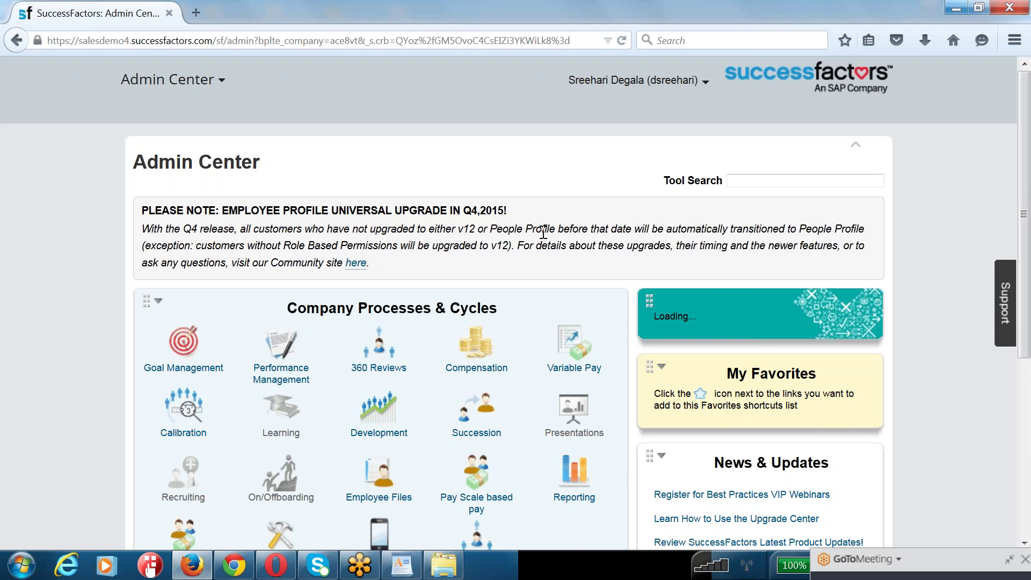
scroll(543, 232, down, 3)
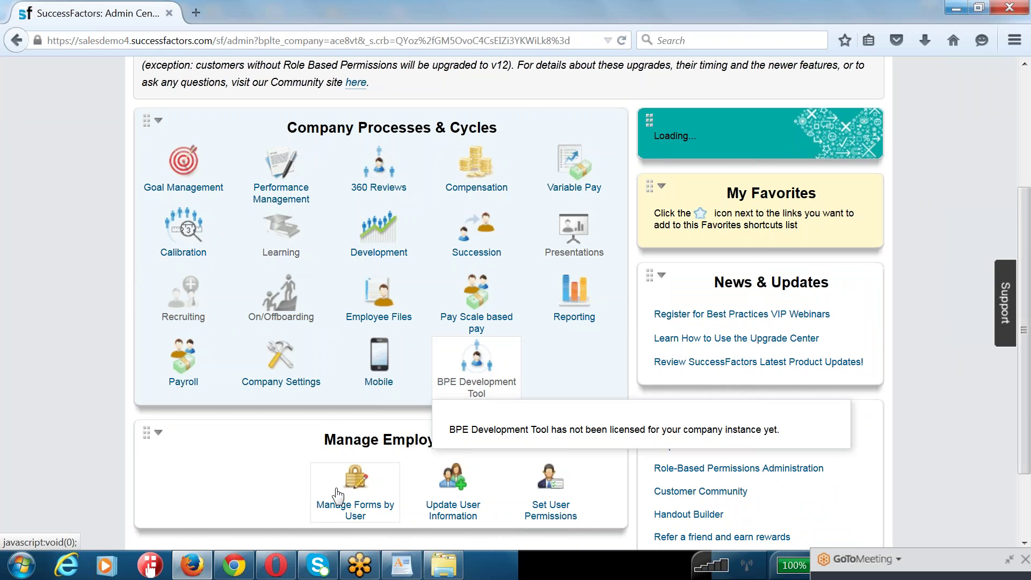
scroll(337, 493, down, 3)
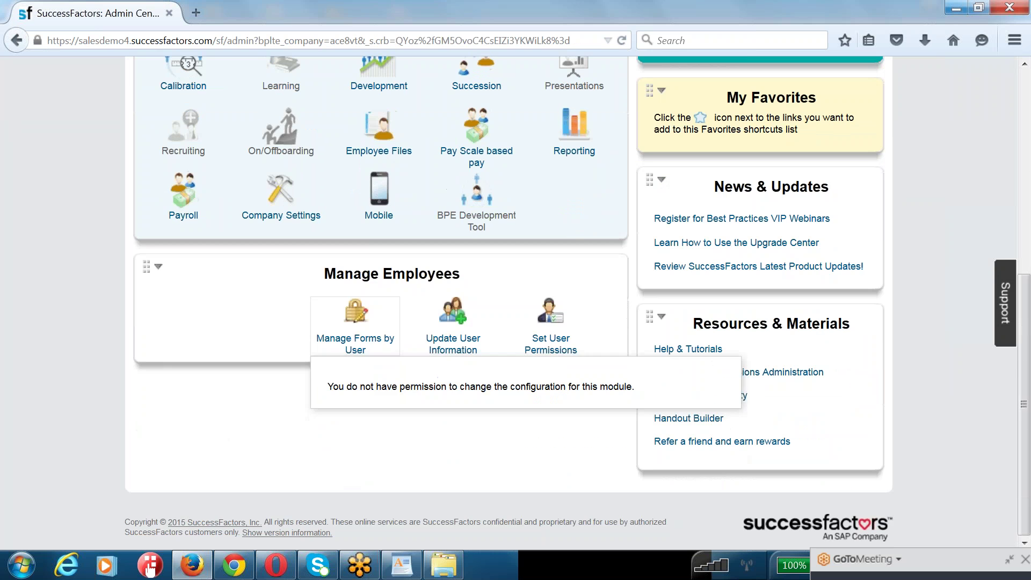
scroll(697, 284, up, 6)
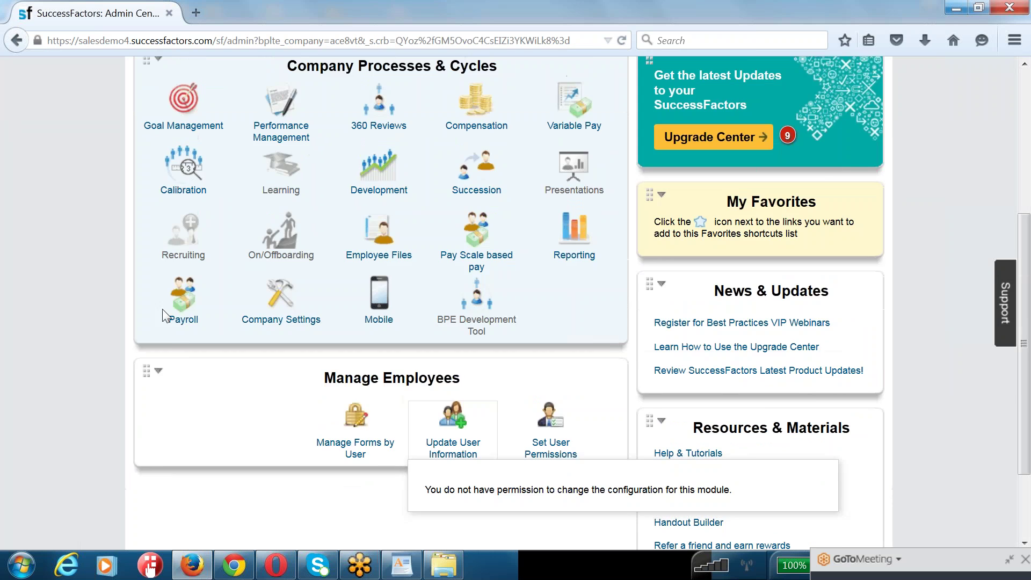
scroll(697, 280, down, 6)
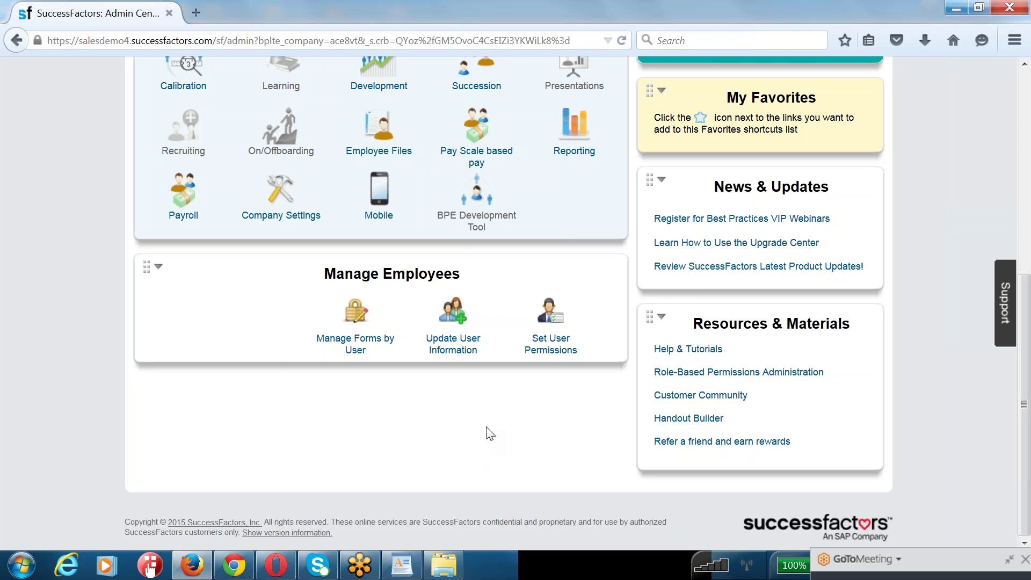
- Open Manage Role-Based Permission Access via Set User Permissions and the 'manage' search
click(548, 344)
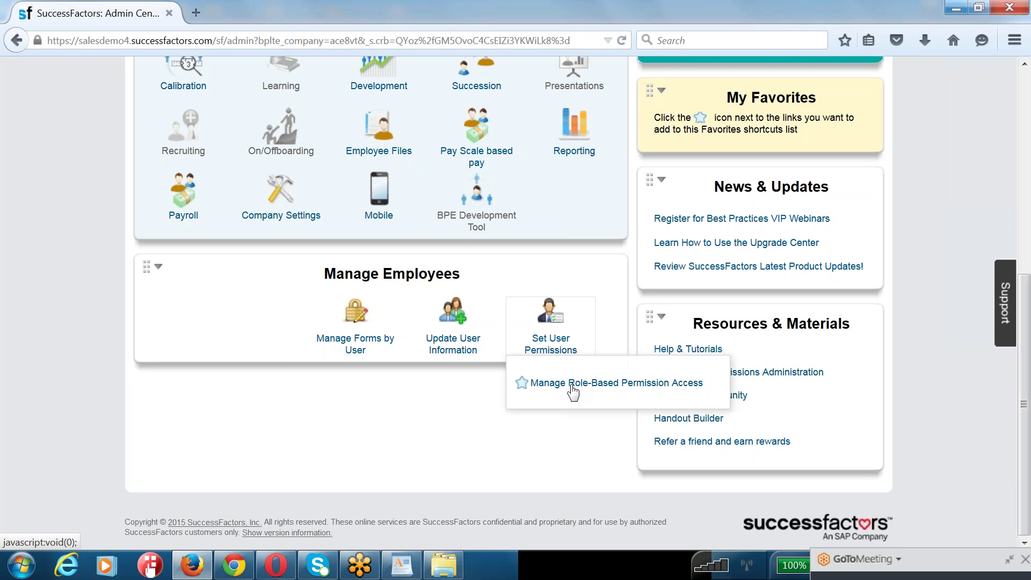
mouse_move(555, 391)
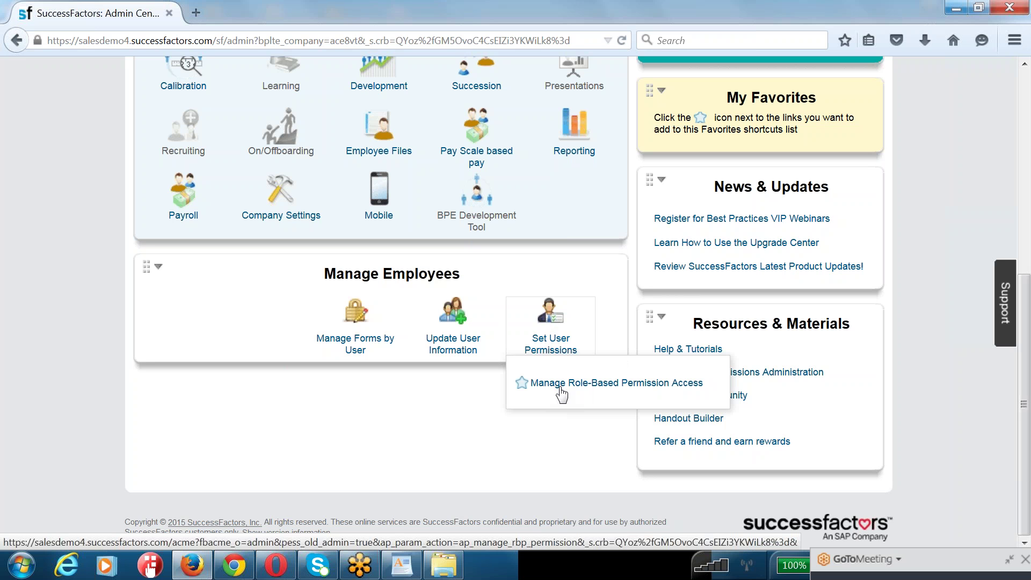
click(639, 394)
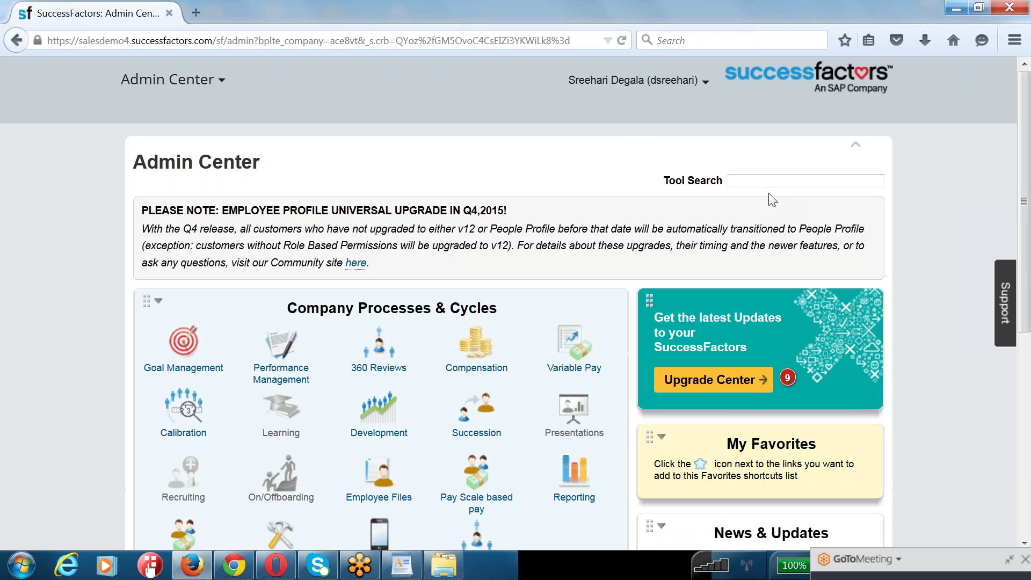
text(manage)
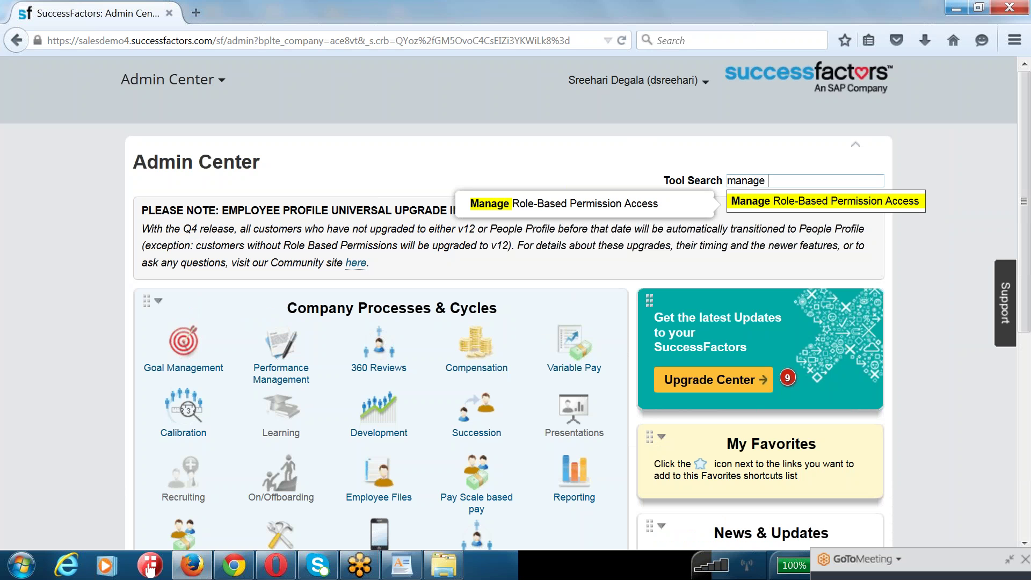
click(785, 198)
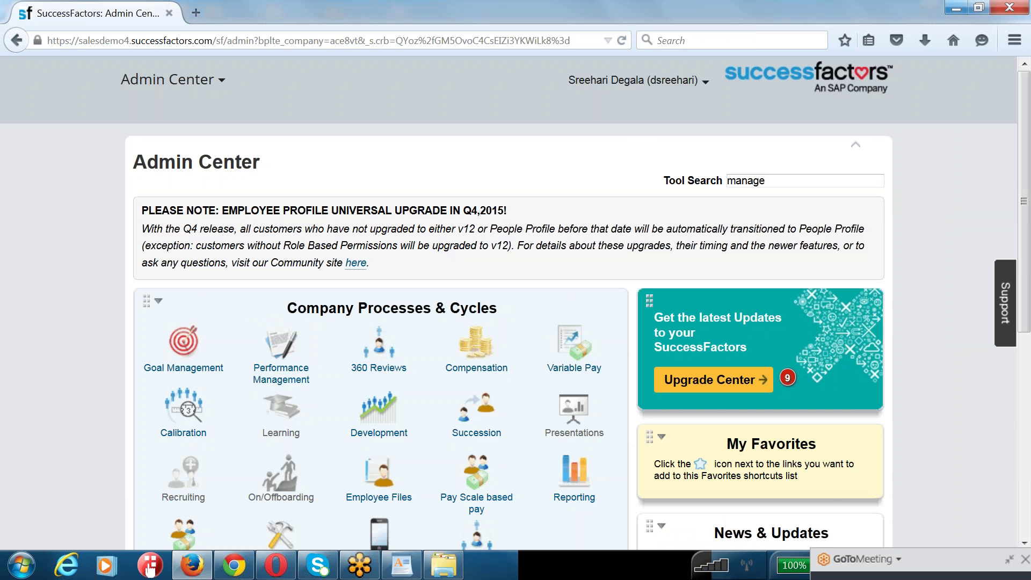
scroll(601, 430, down, 3)
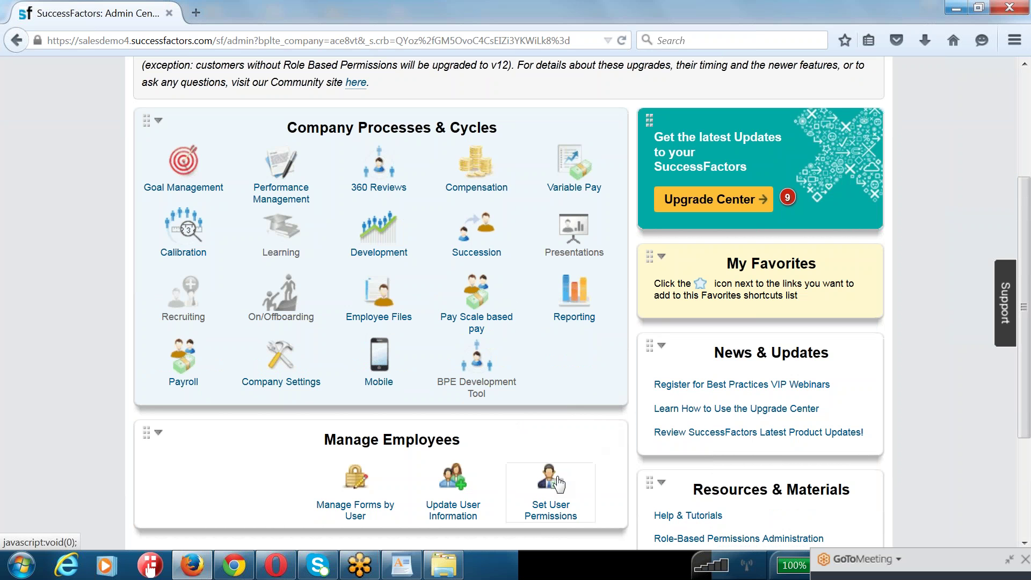
mouse_move(558, 483)
scroll(558, 484, down, 1)
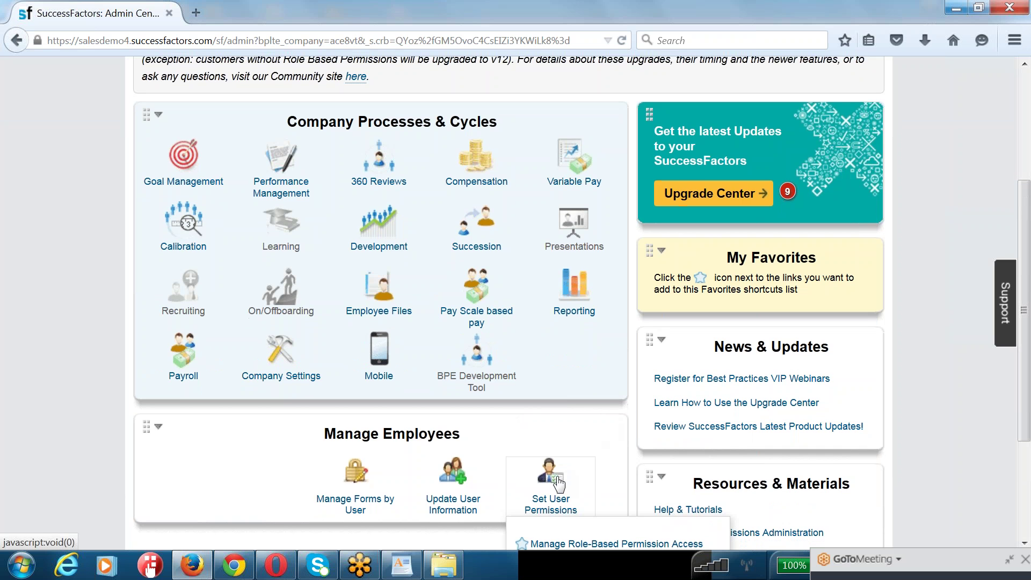
click(543, 544)
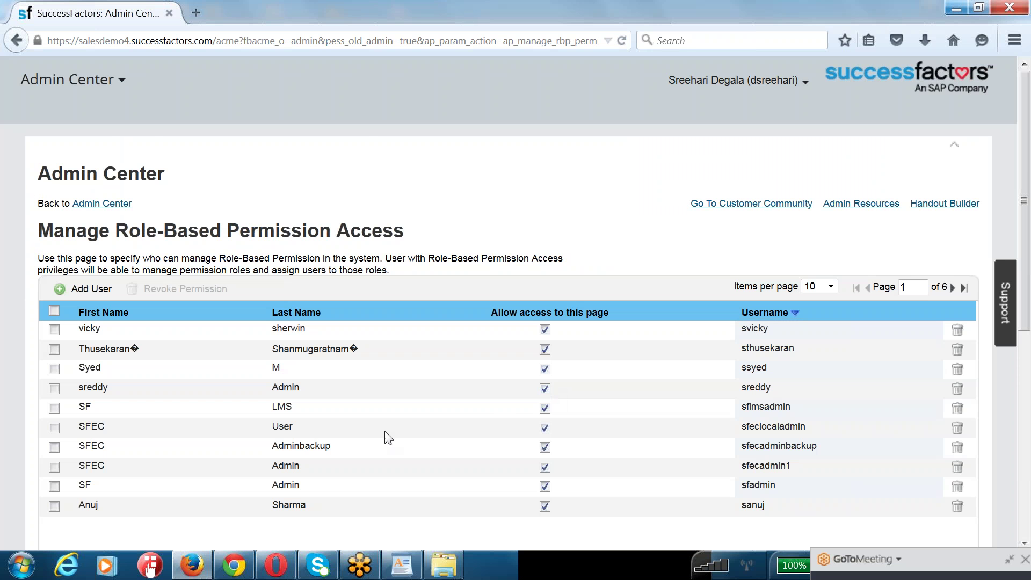
- Search users for 'ri' and grant the found admin user role-based permission access
click(80, 290)
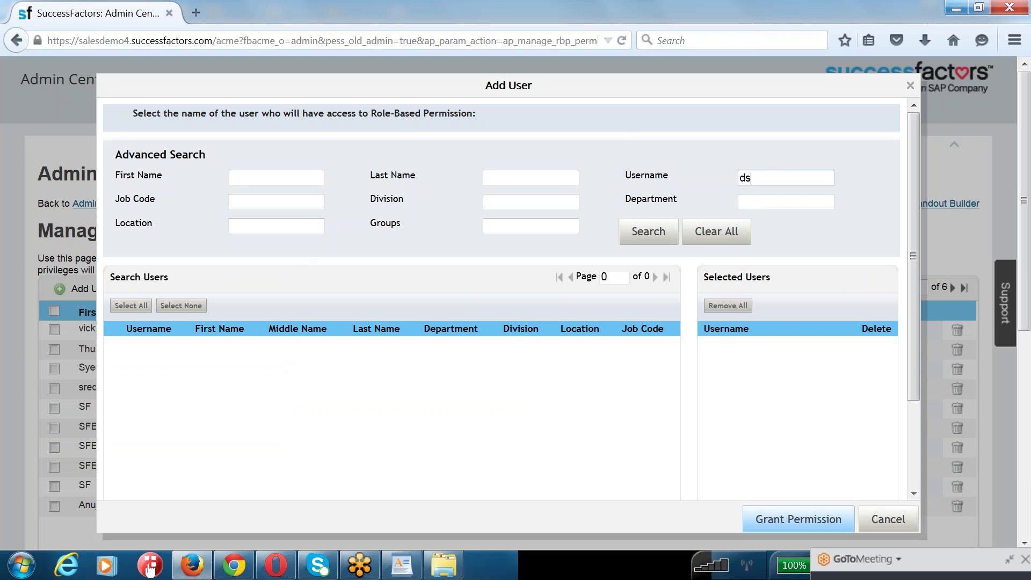
text(ri)
key(Return)
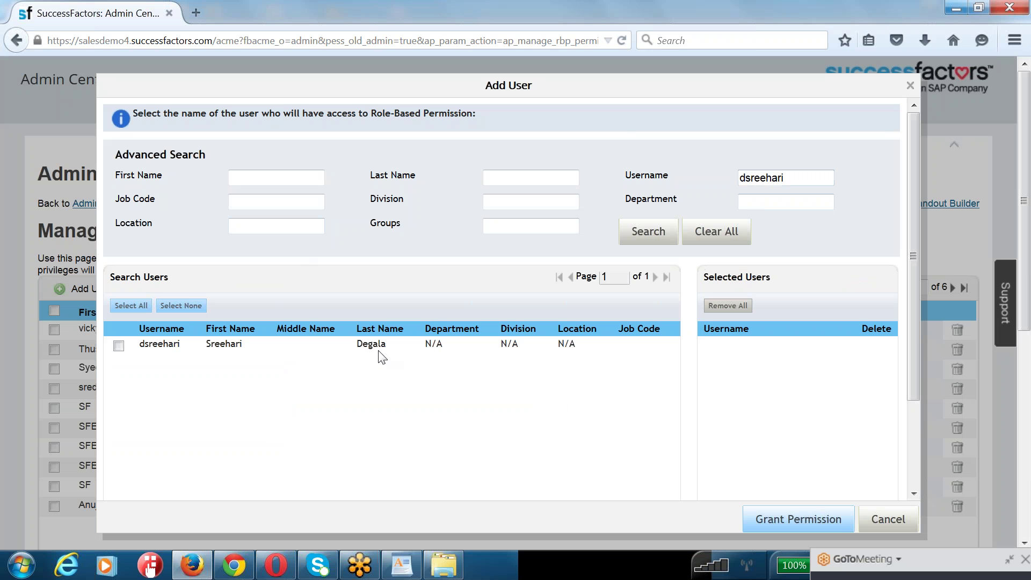
click(119, 346)
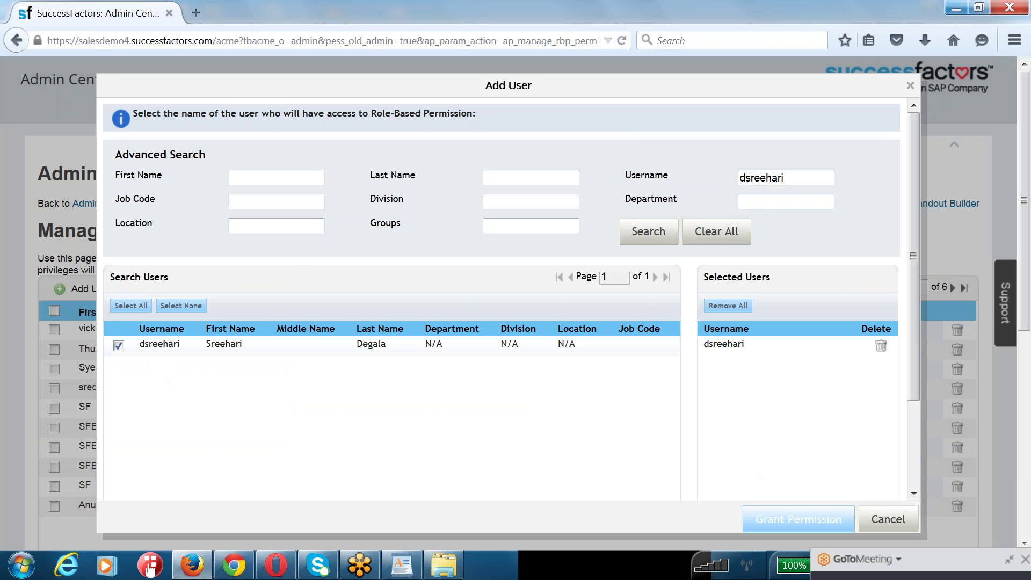
click(798, 519)
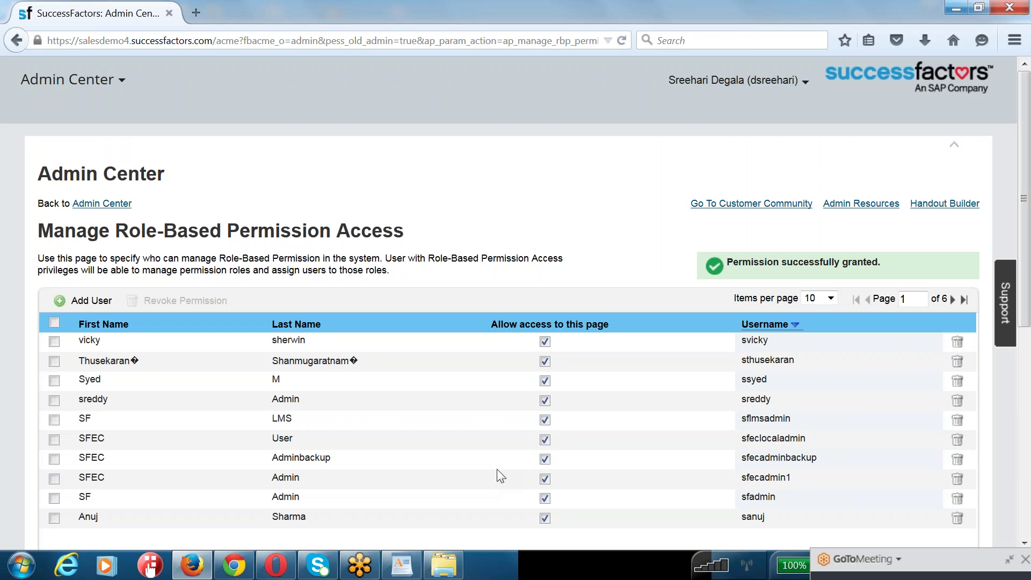
- Show 100 users per page, find the new admin by name, and finish with I'm Done
scroll(489, 424, down, 3)
click(819, 119)
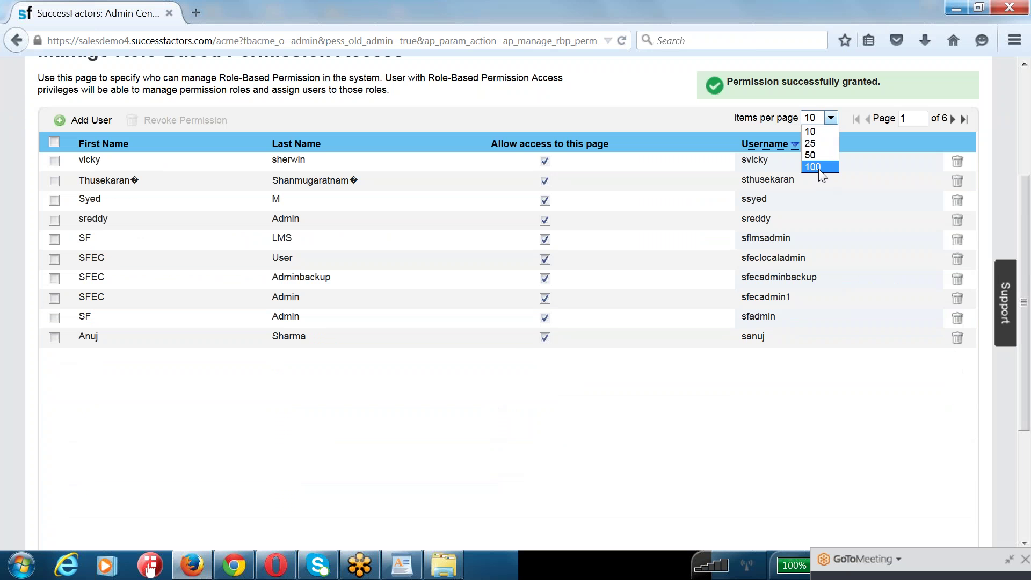
click(815, 167)
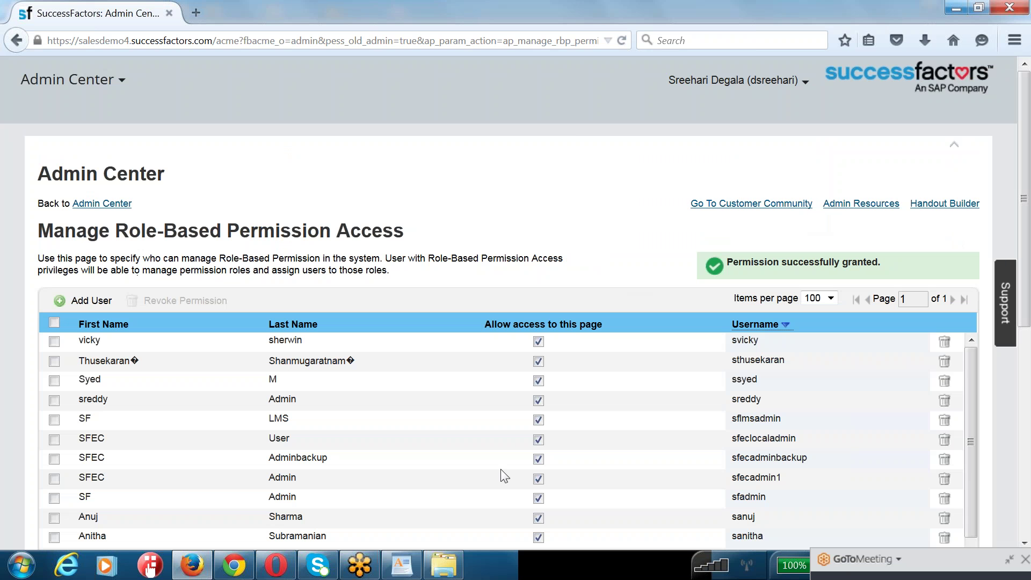
scroll(502, 475, down, 3)
key(ctrl+f)
text(sreehari)
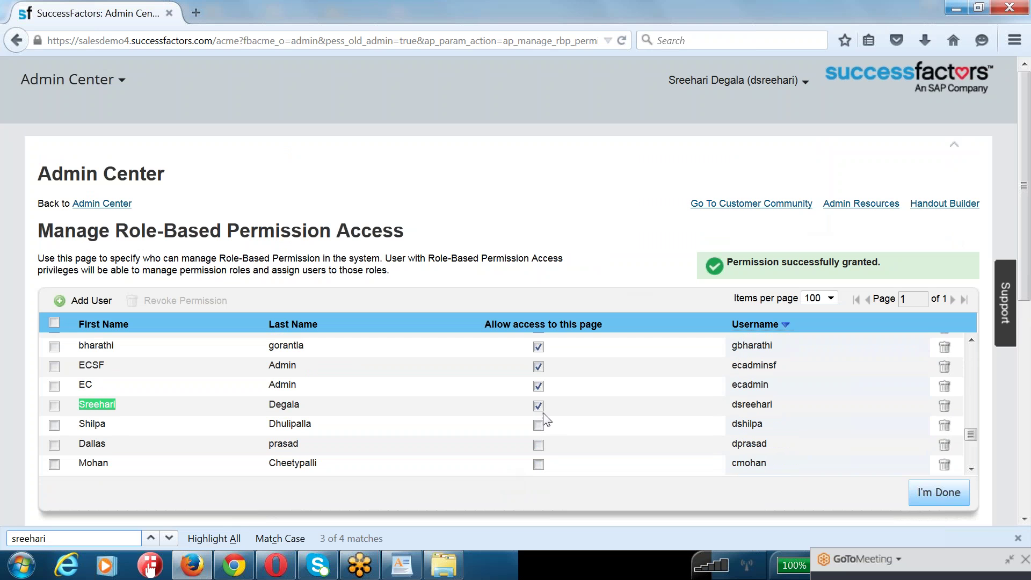
click(954, 497)
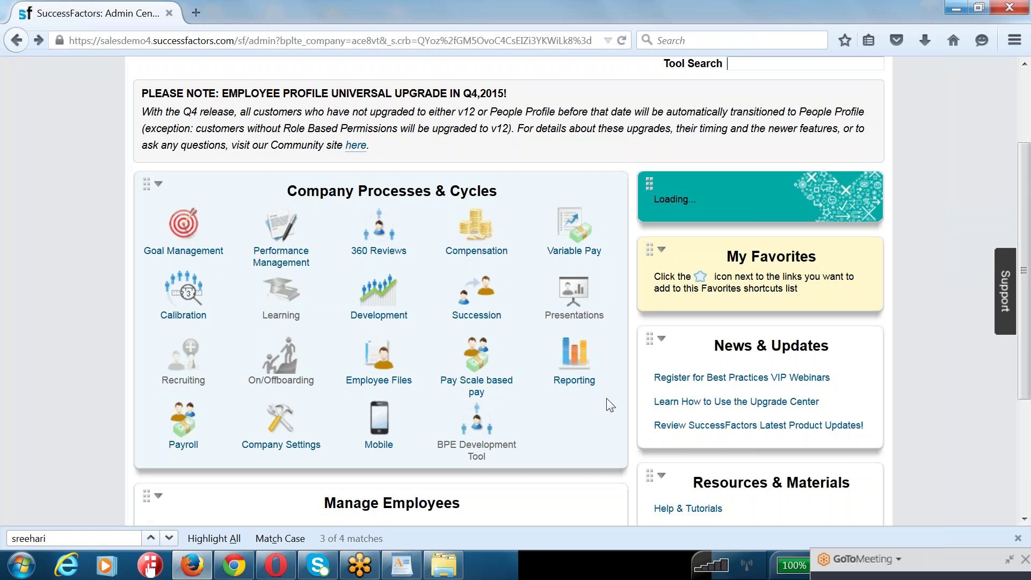
- Log out of SuccessFactors from the account menu at the top right
scroll(625, 147, down, 5)
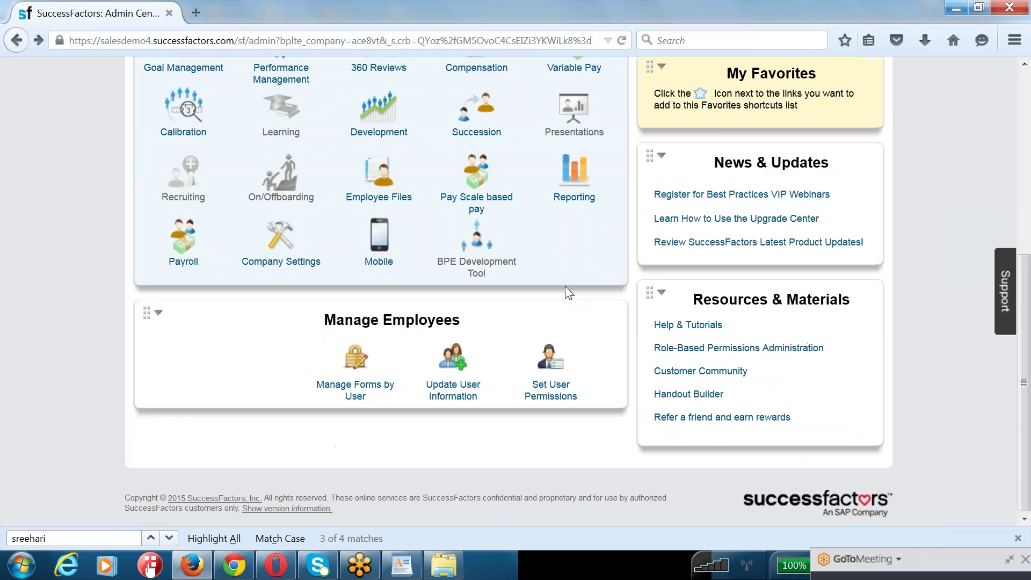
mouse_move(550, 376)
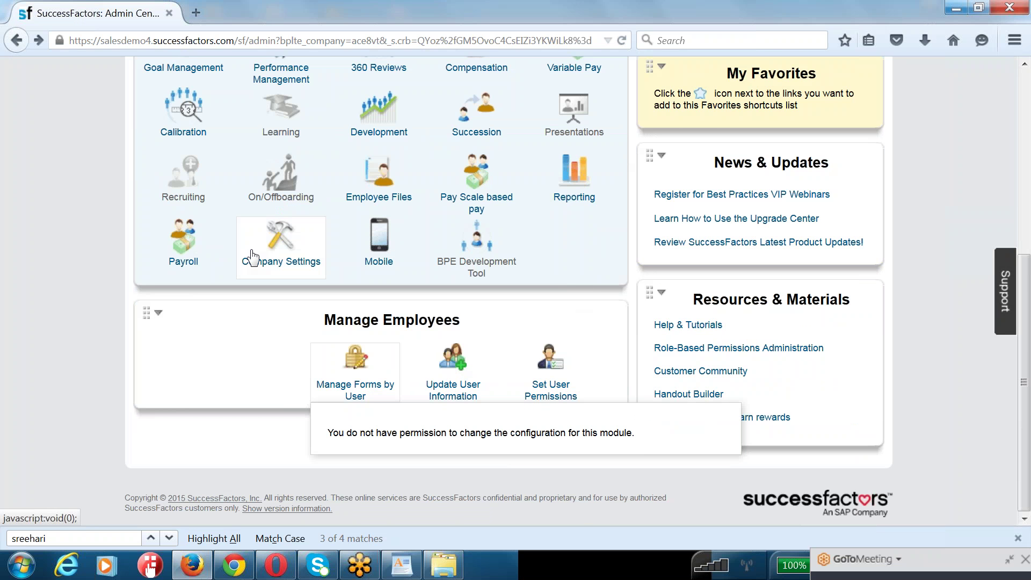
scroll(625, 269, up, 6)
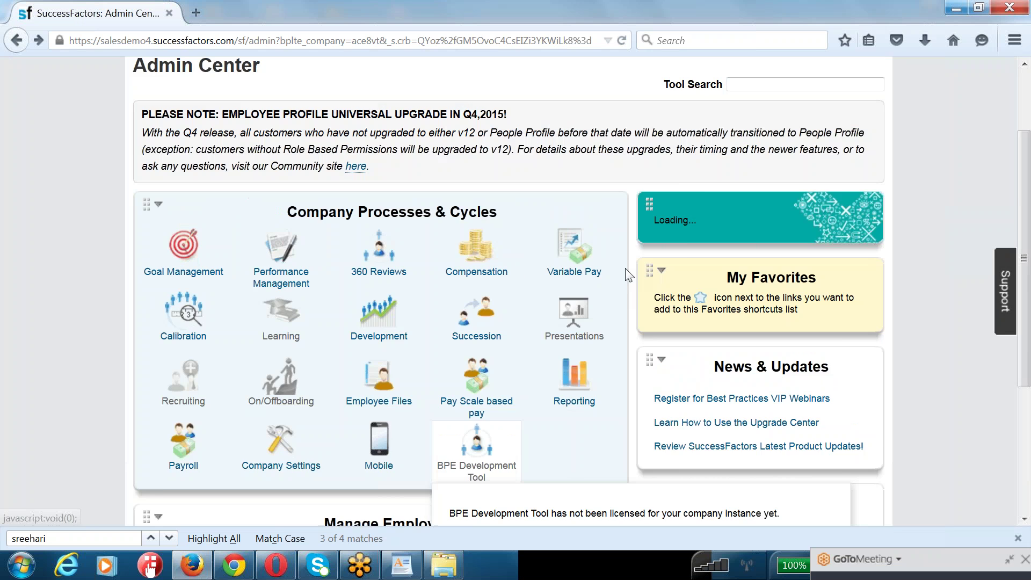
click(596, 80)
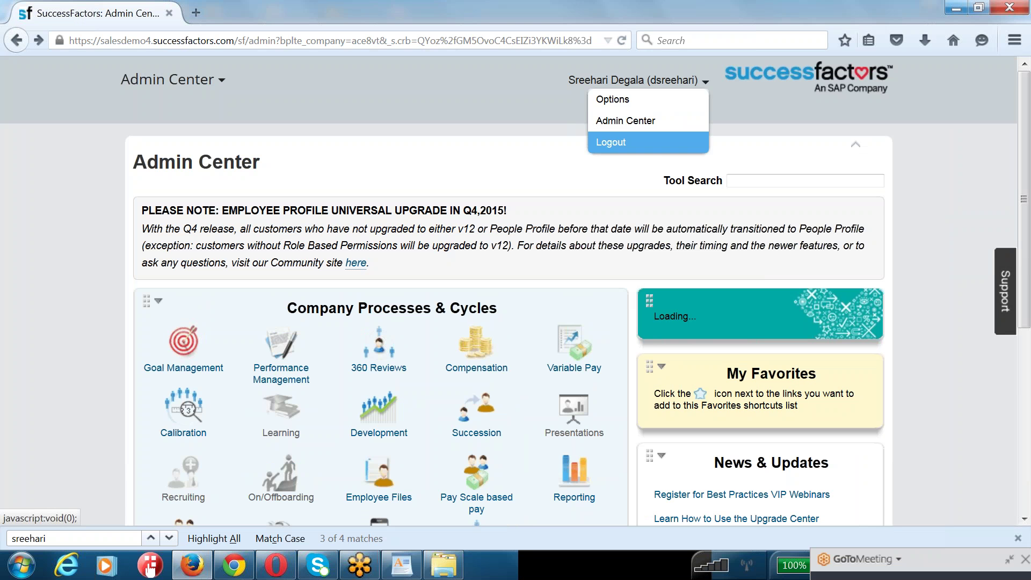
click(616, 142)
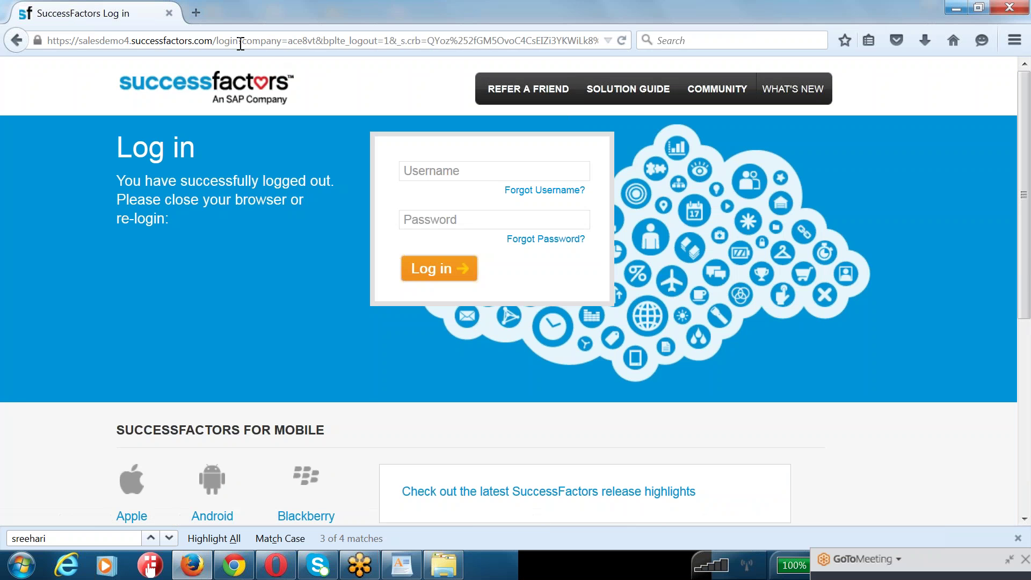
- Trim the web address back to the plain login page
click(241, 43)
key(shift+End)
key(BackSpace)
key(Return)
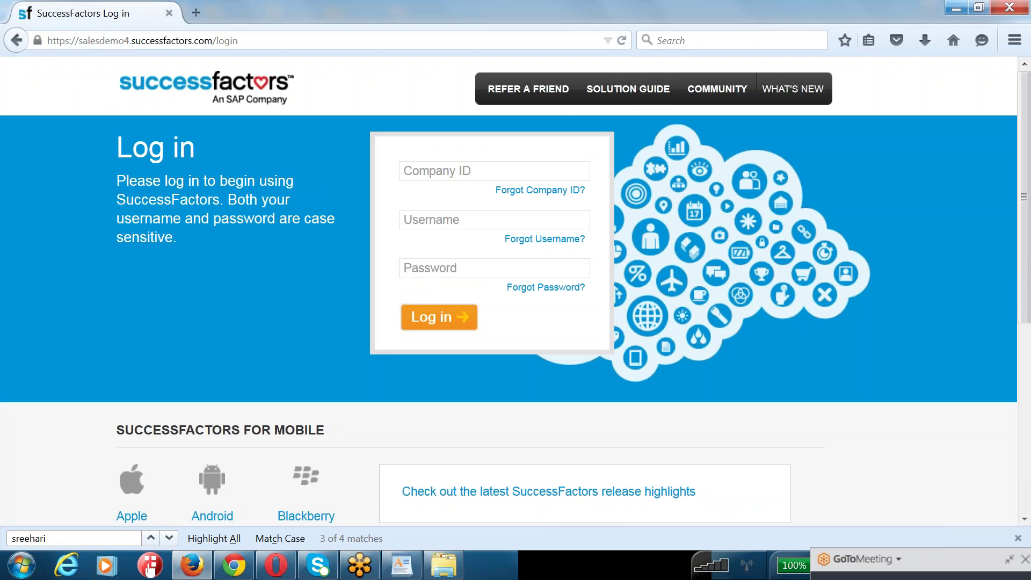
- Sign in with the company ID, admin username and password, declining the save-password offer
click(465, 170)
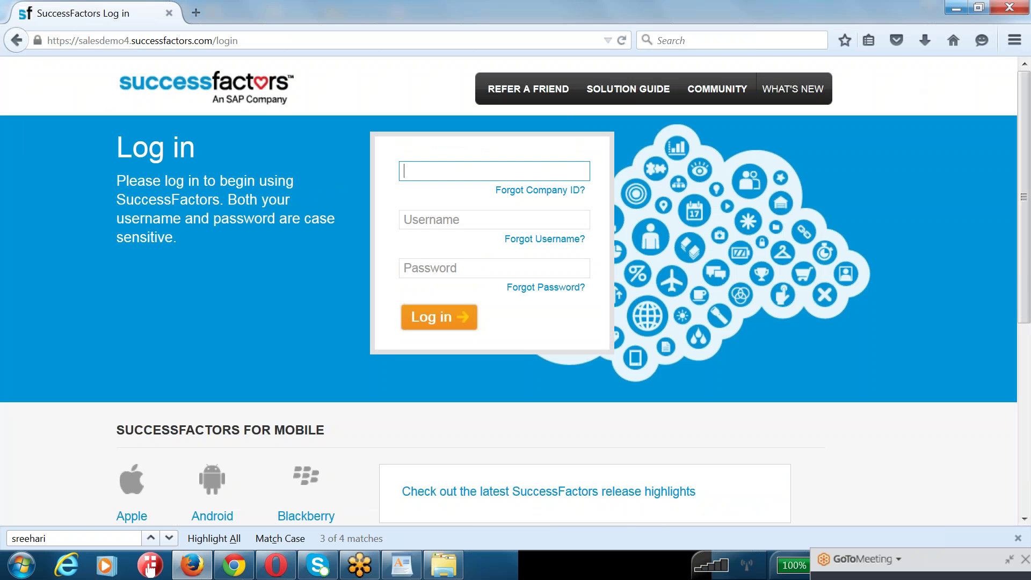
text(ace8vt)
key(Tab)
text(sfad)
text(sreehari)
key(Tab)
text(aaaaaaaaa)
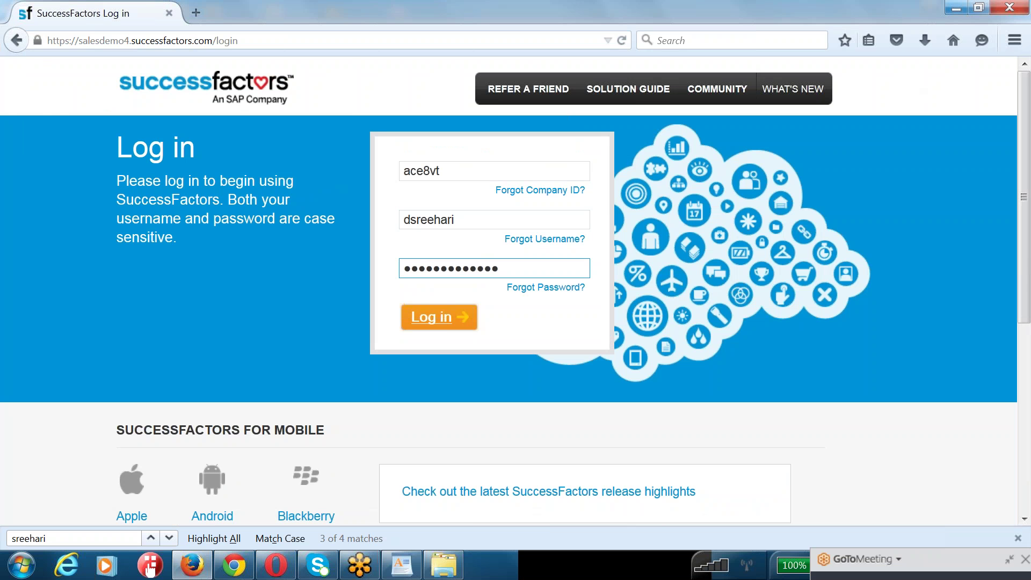
click(444, 321)
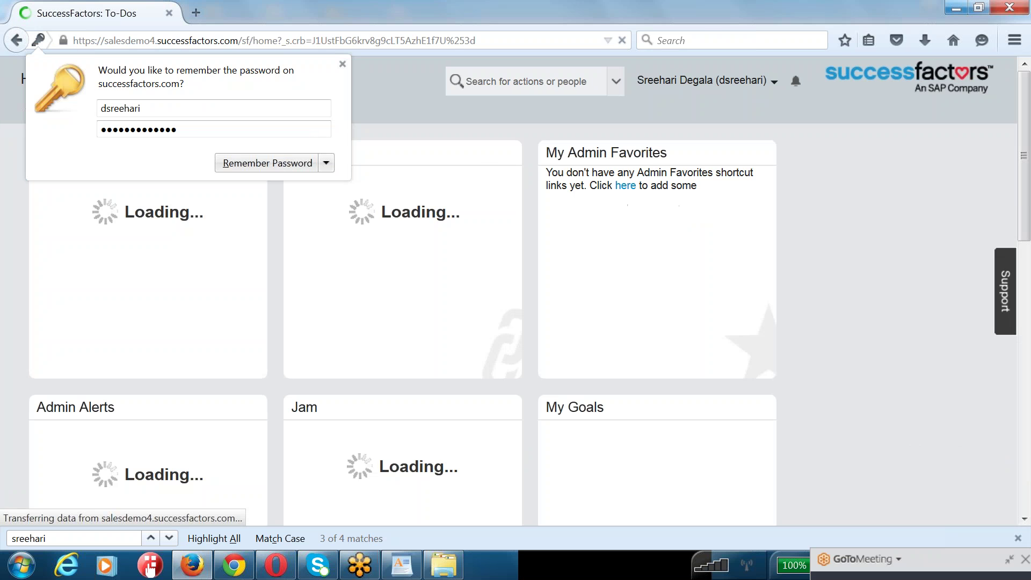
click(342, 64)
click(714, 82)
- Open Admin Center and browse the Company Settings, Mobile, Goal Management, Employee Files and Pay Scale tools
click(707, 121)
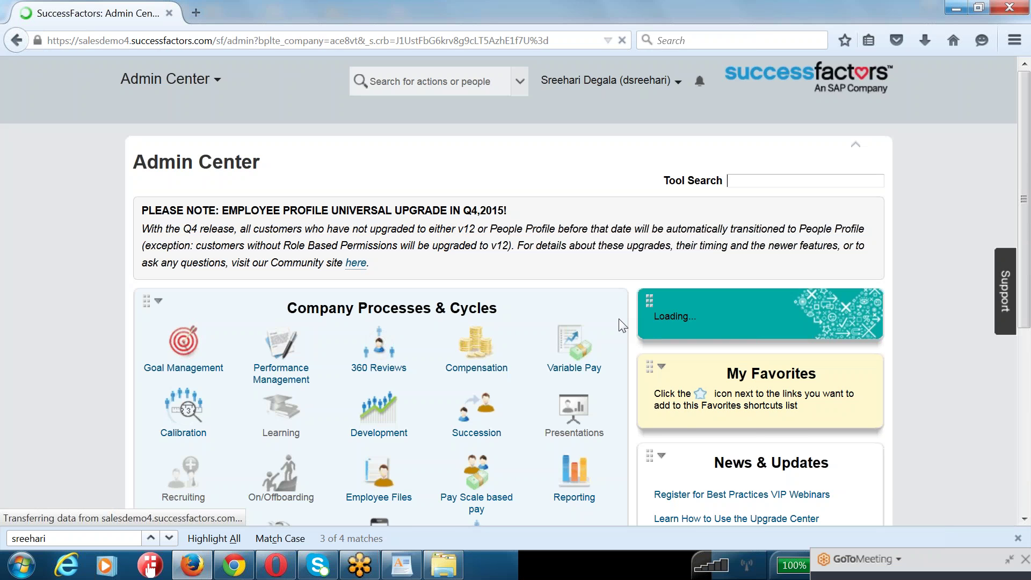
scroll(622, 323, down, 3)
scroll(206, 467, down, 2)
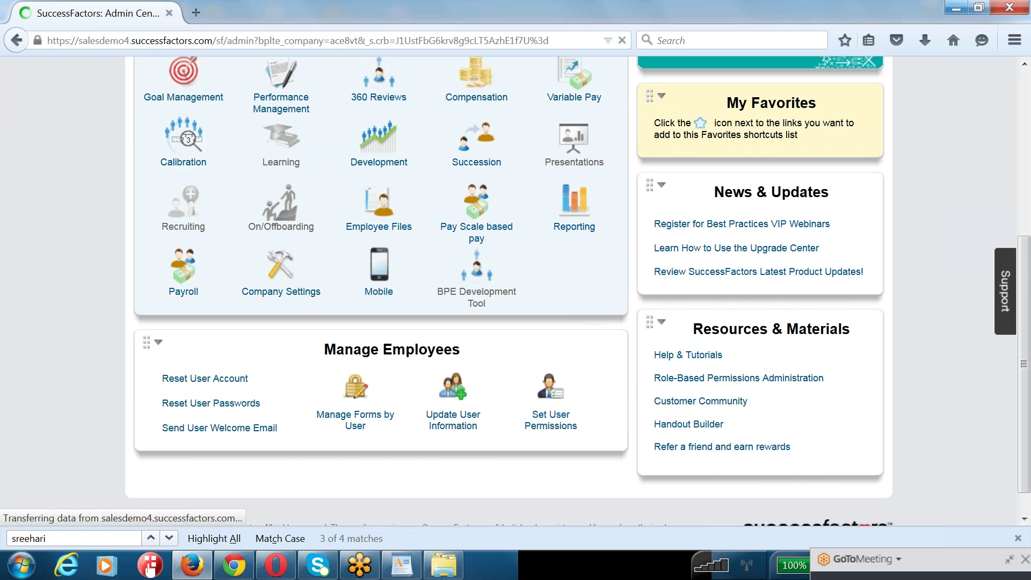
click(285, 294)
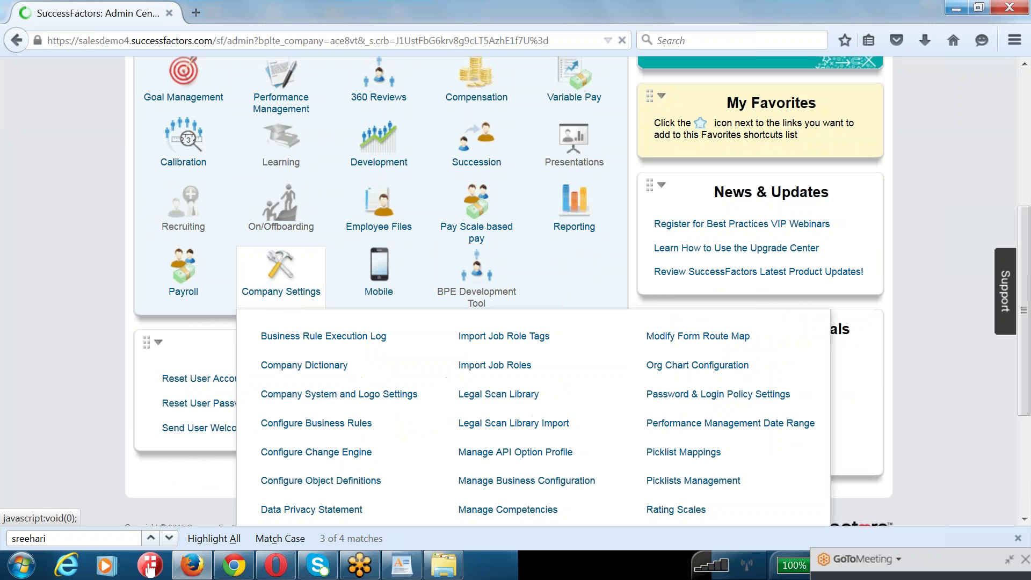
click(379, 266)
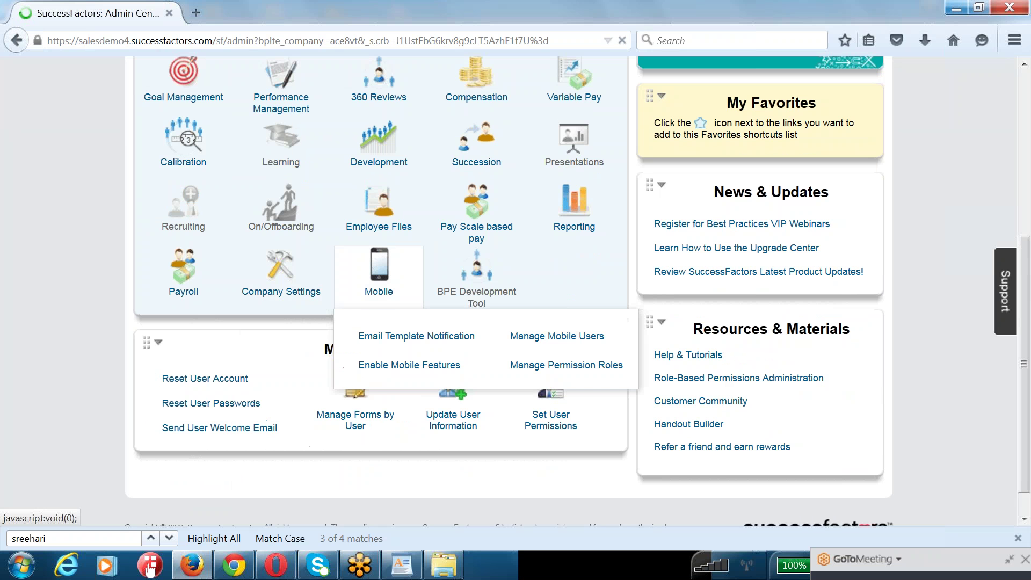
click(379, 221)
click(281, 212)
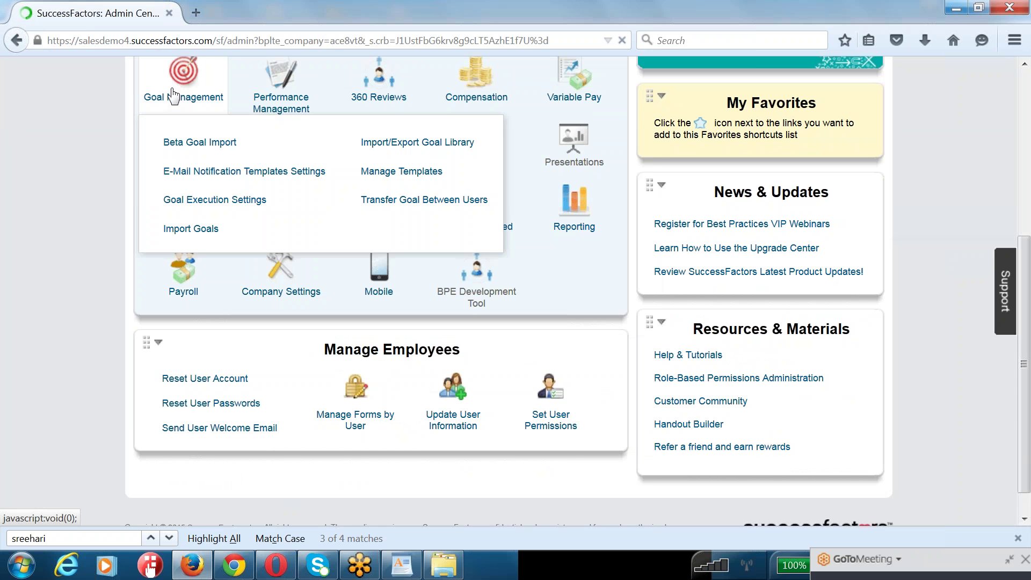
click(475, 215)
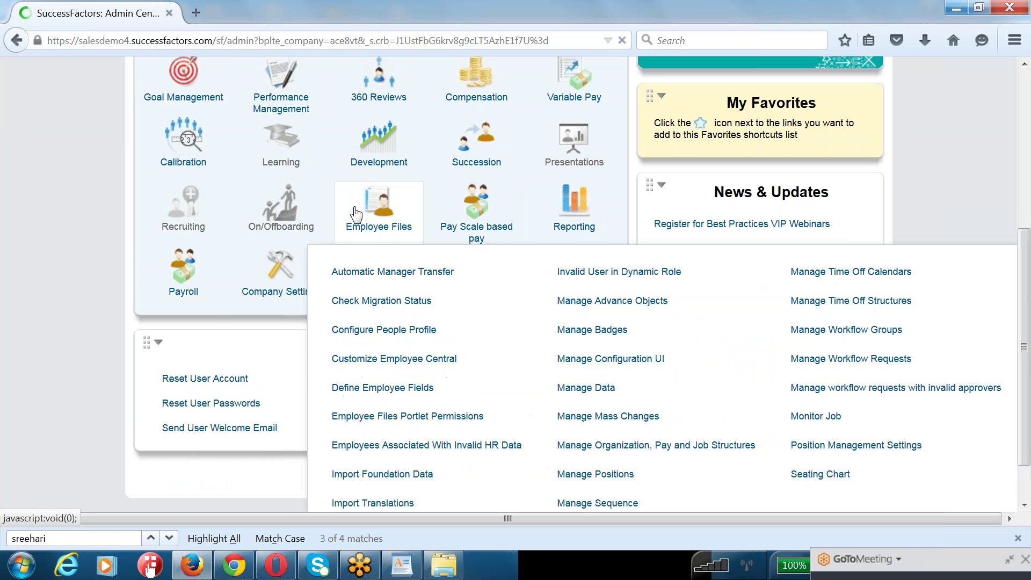
mouse_move(170, 231)
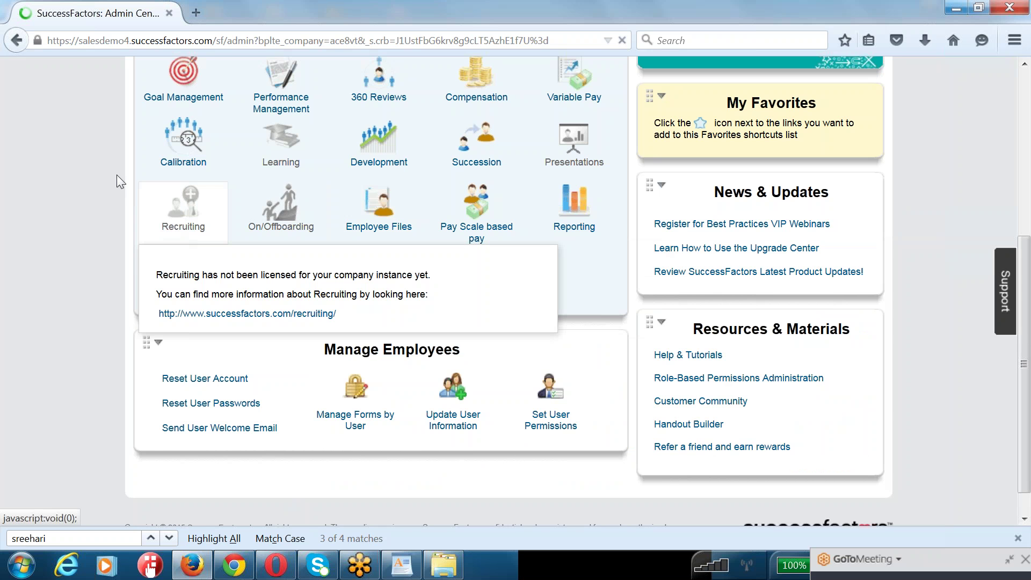
mouse_move(183, 281)
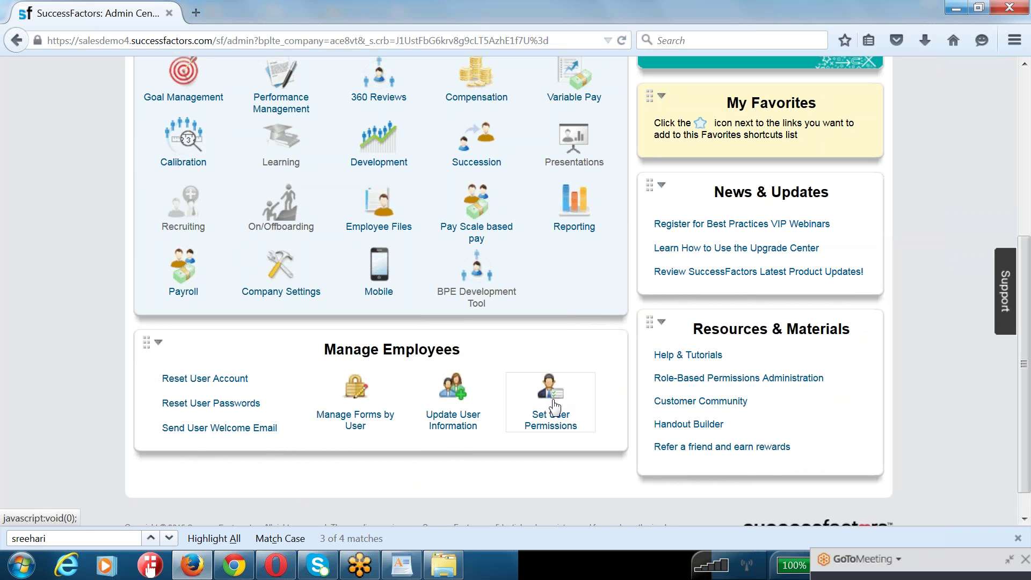
mouse_move(554, 407)
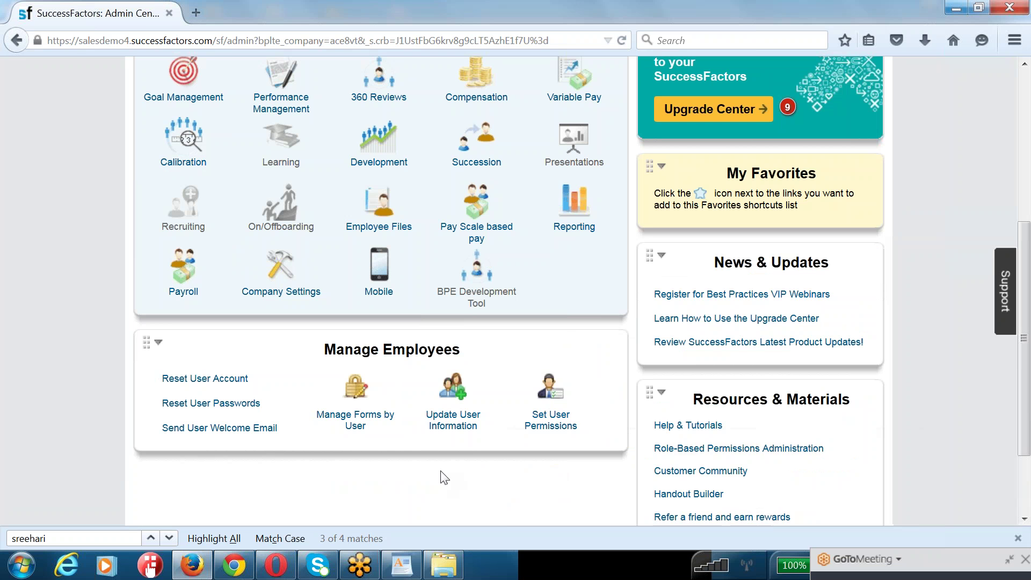
- Point out the Manage Permission Roles and Manage Permission Groups links under Set User Permissions
scroll(442, 485, down, 3)
mouse_move(558, 298)
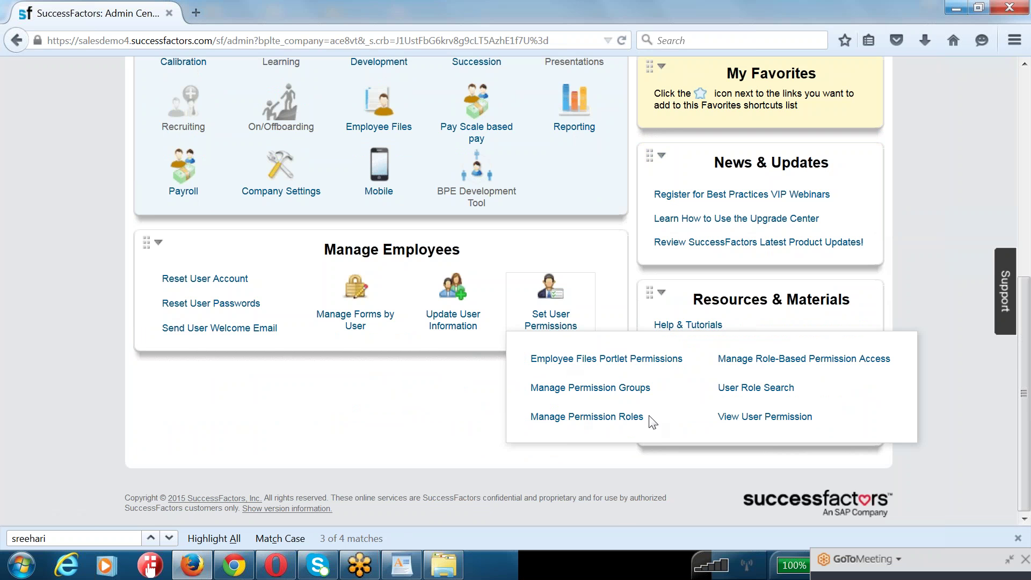
drag(651, 420, 533, 421)
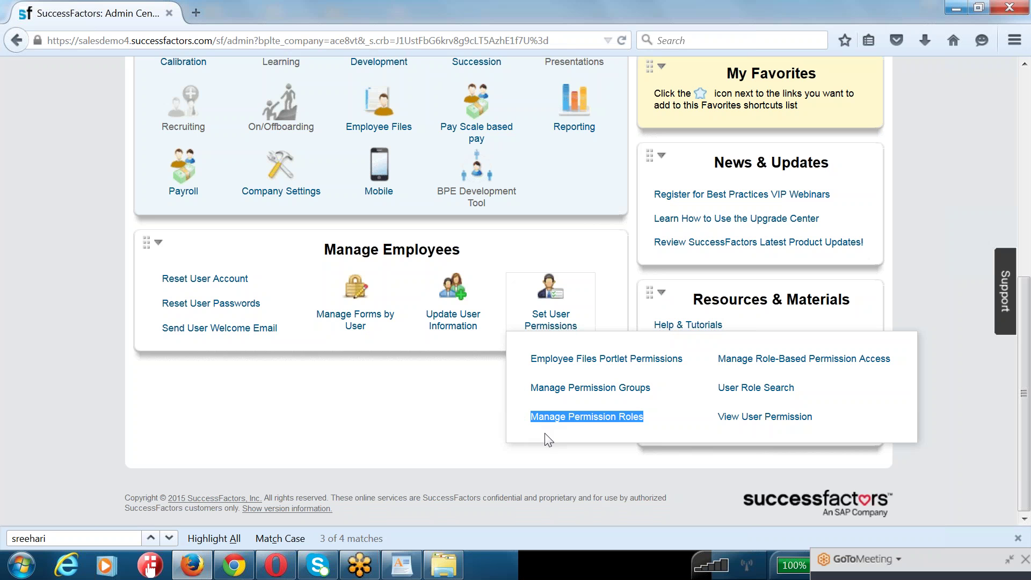
drag(664, 387, 520, 392)
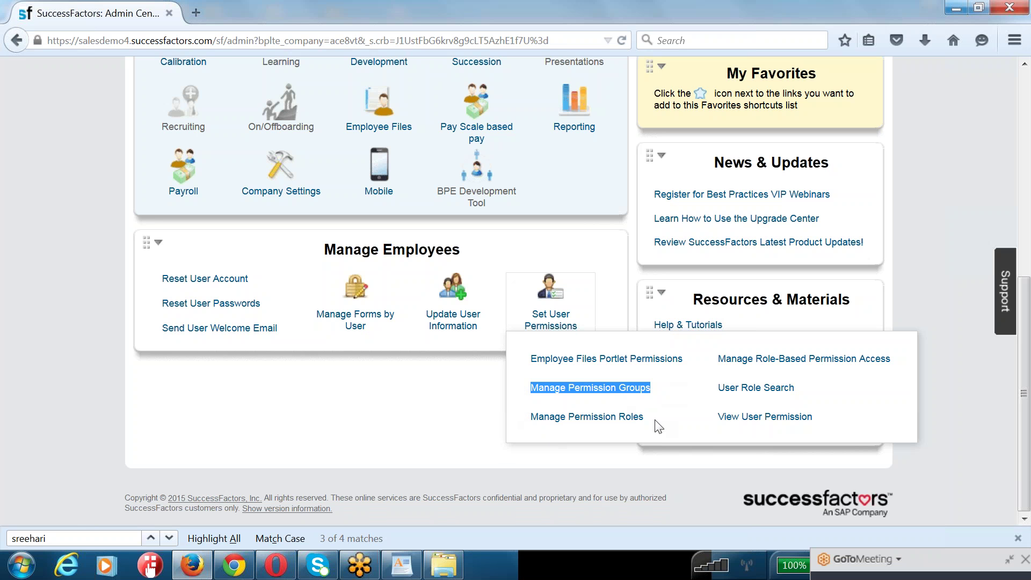
drag(647, 417, 533, 428)
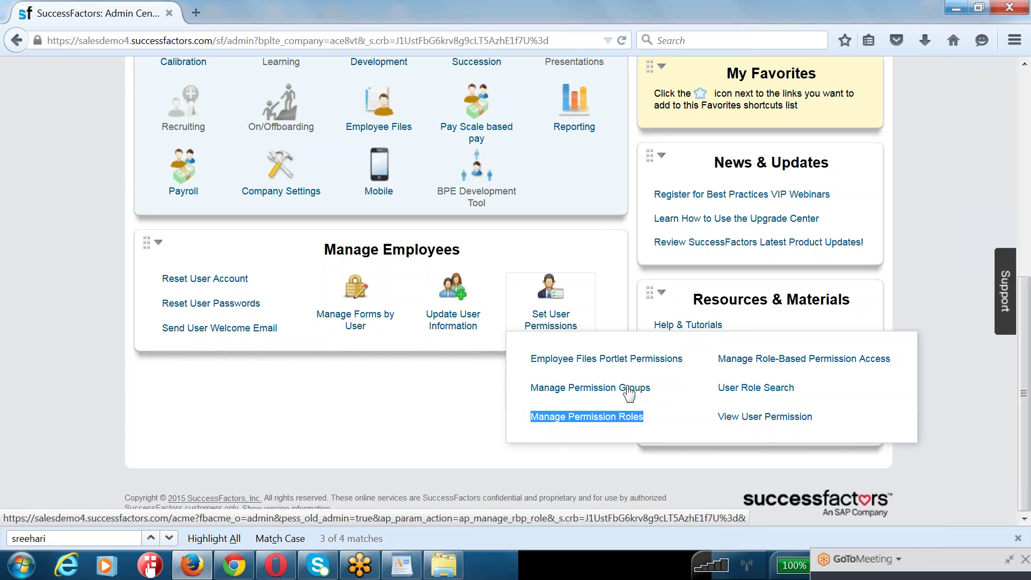
- Open Manage Permission Groups, show 50 groups per page, and scroll down to System Administrators
click(533, 389)
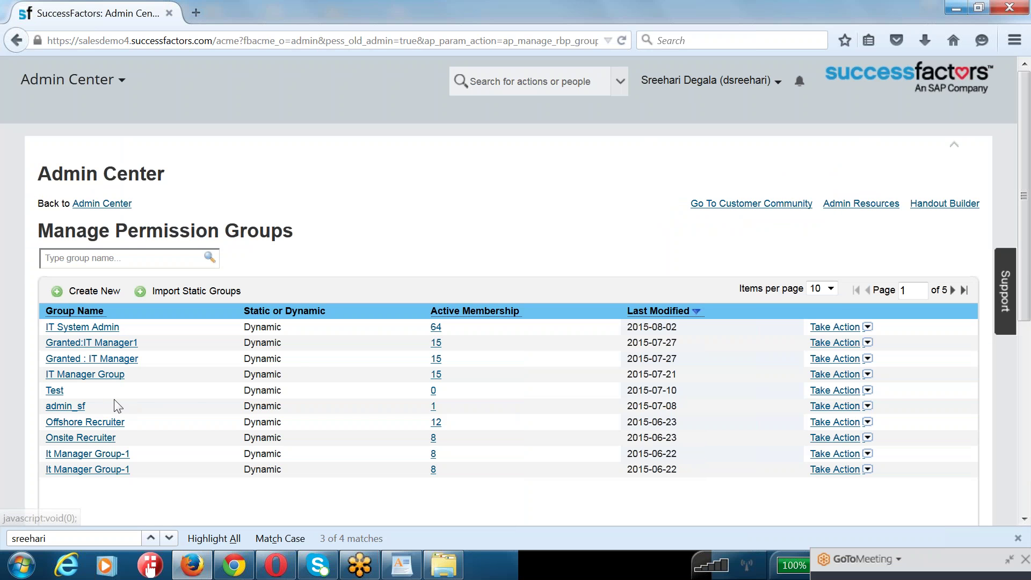
click(831, 288)
click(826, 325)
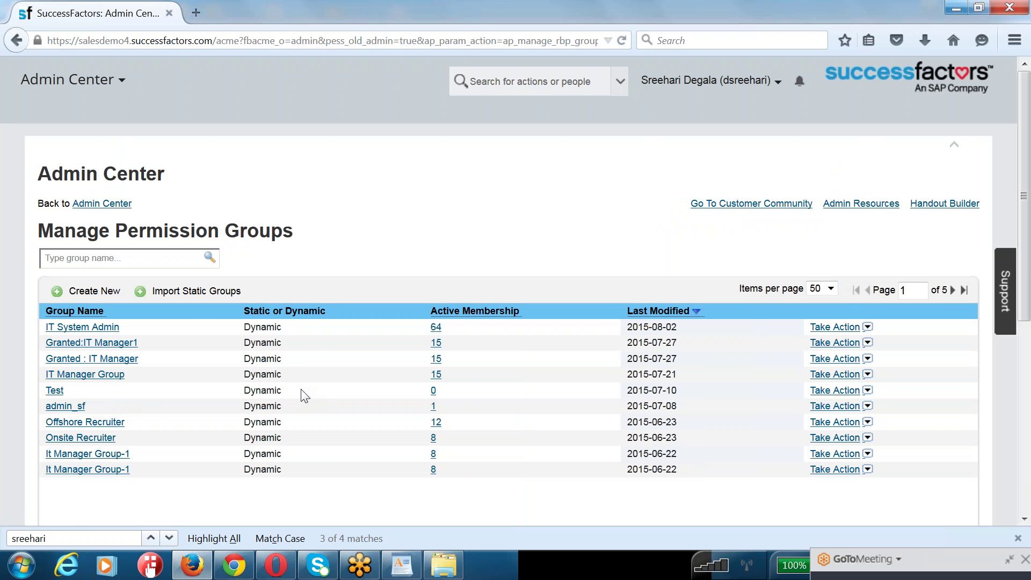
scroll(507, 423, down, 3)
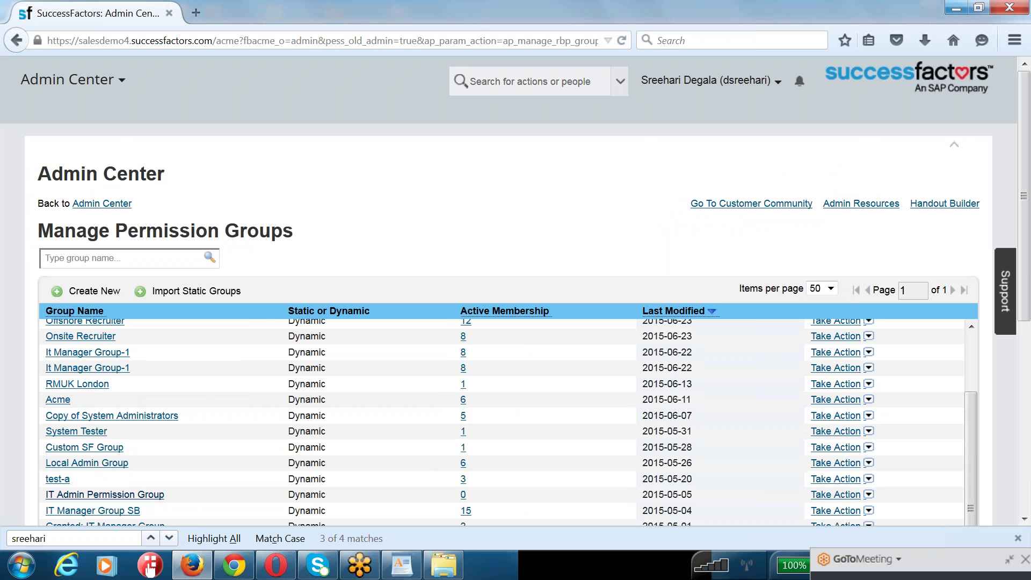
scroll(70, 472, down, 3)
scroll(70, 472, down, 2)
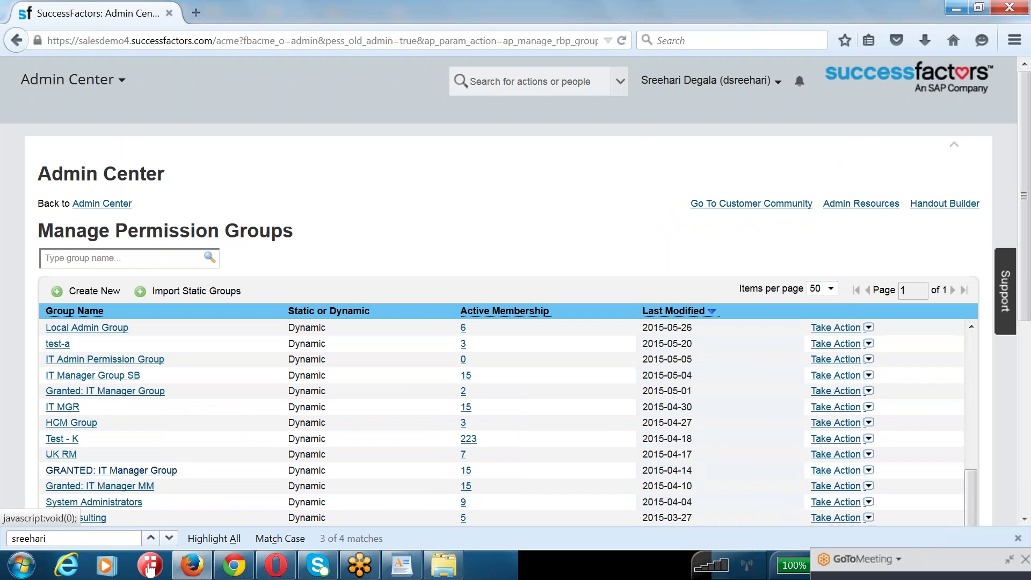
scroll(91, 479, down, 1)
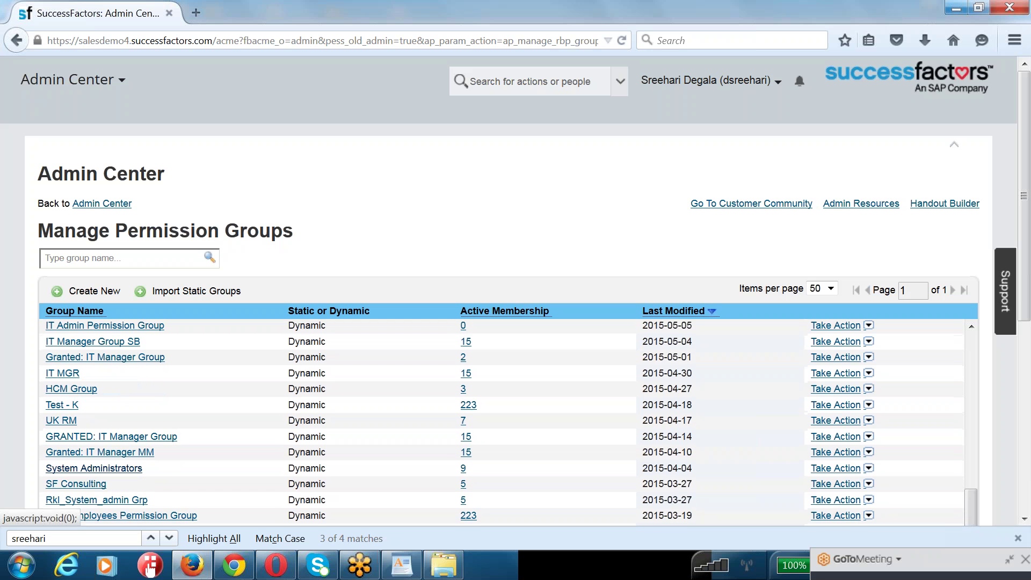
- Add a user condition with the admin user's ID to the System Administrators People Pool
click(91, 469)
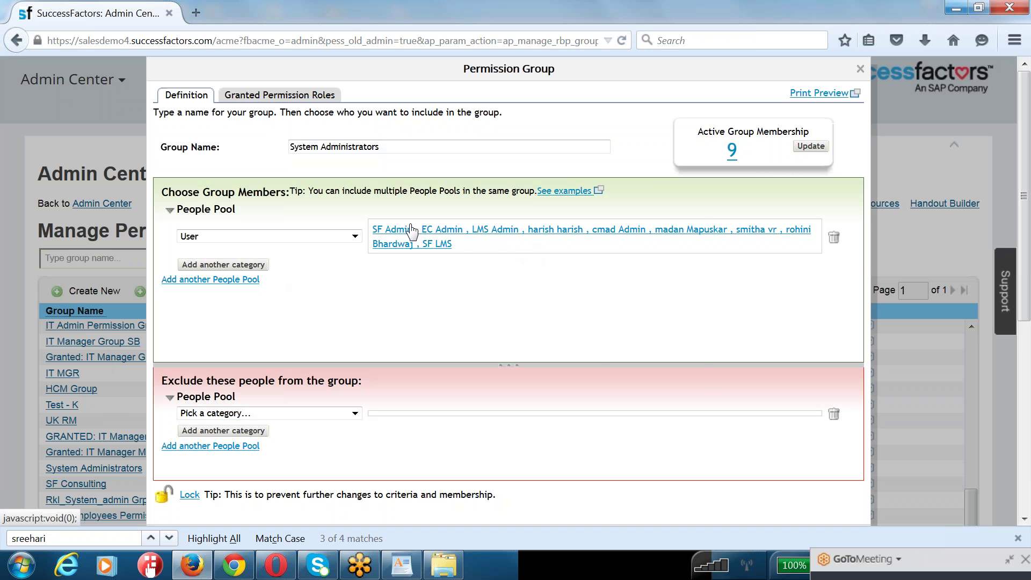
click(399, 235)
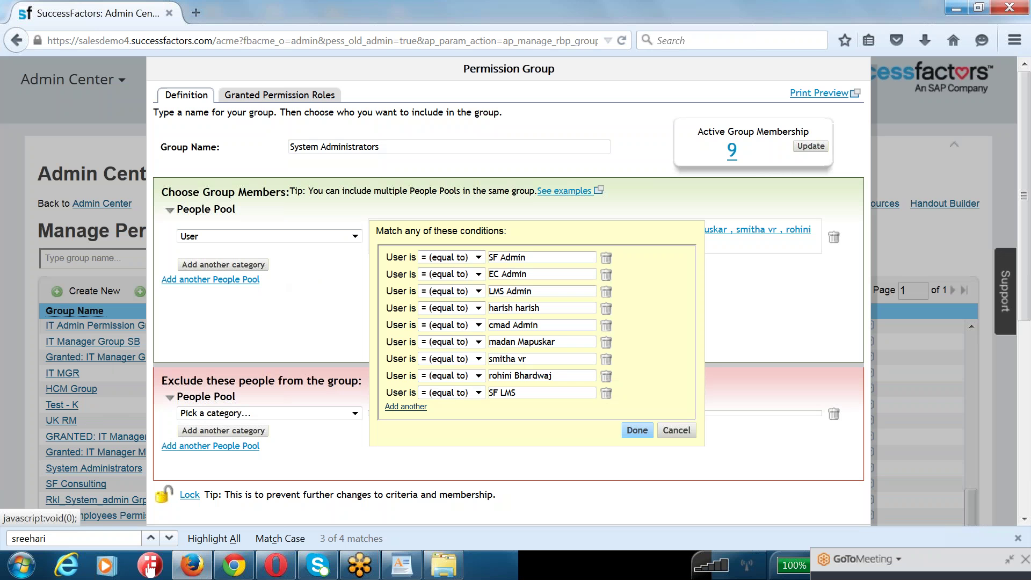
click(406, 407)
click(519, 409)
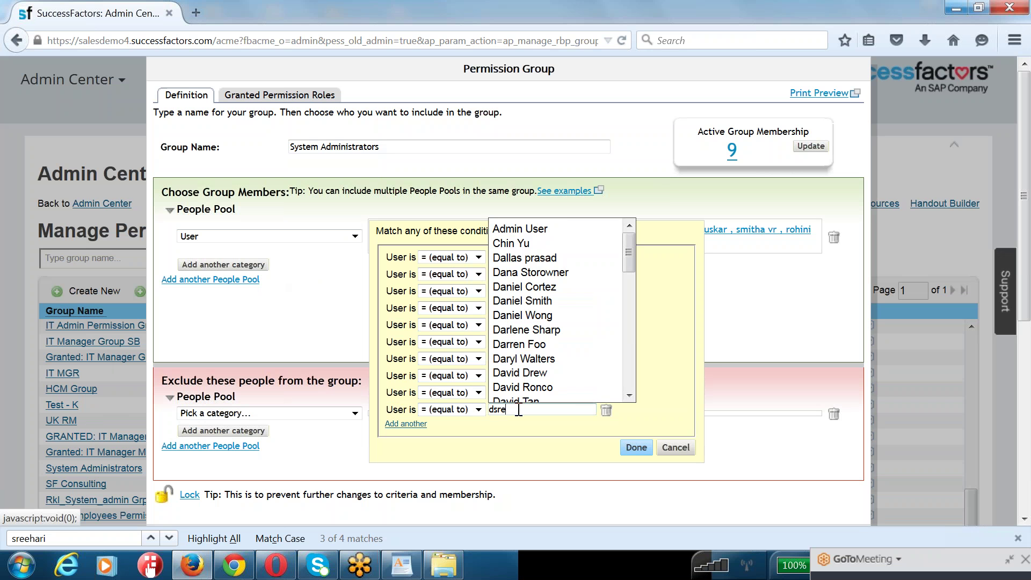
key(Down)
key(Return)
click(635, 448)
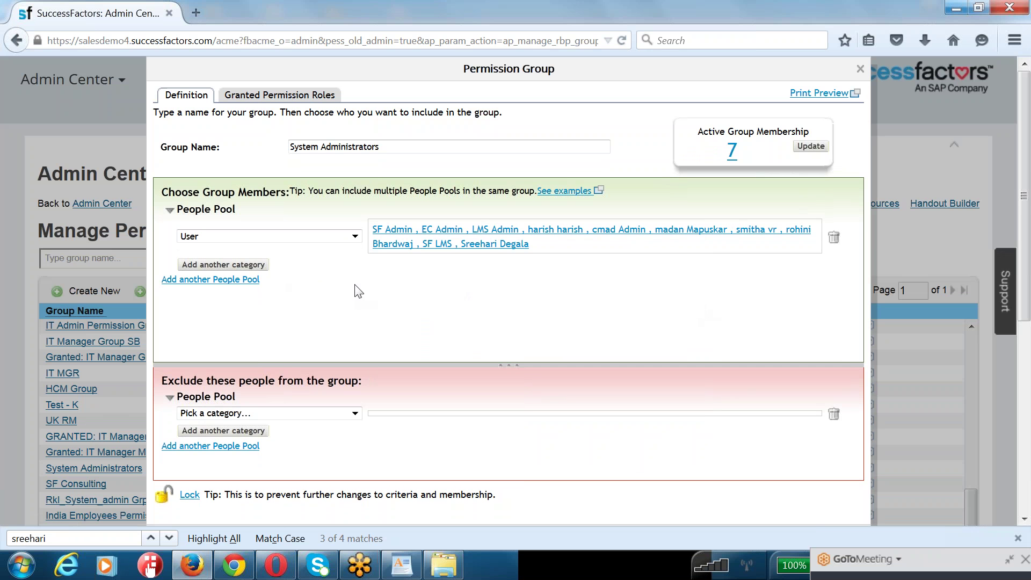
- Review the updated System Administrators group, then follow Back to Admin Center to the home page
scroll(359, 291, down, 3)
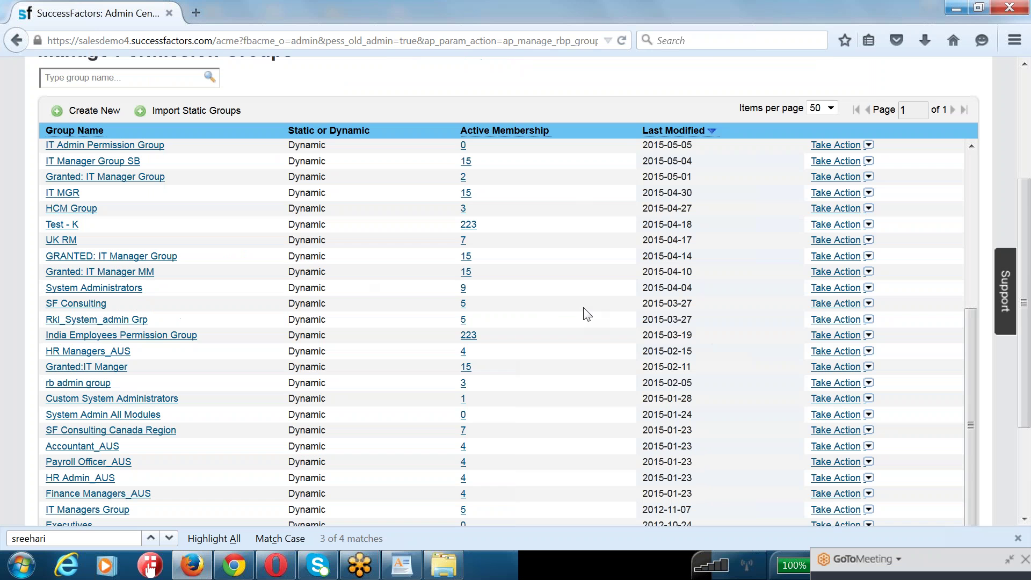
scroll(324, 304, up, 1)
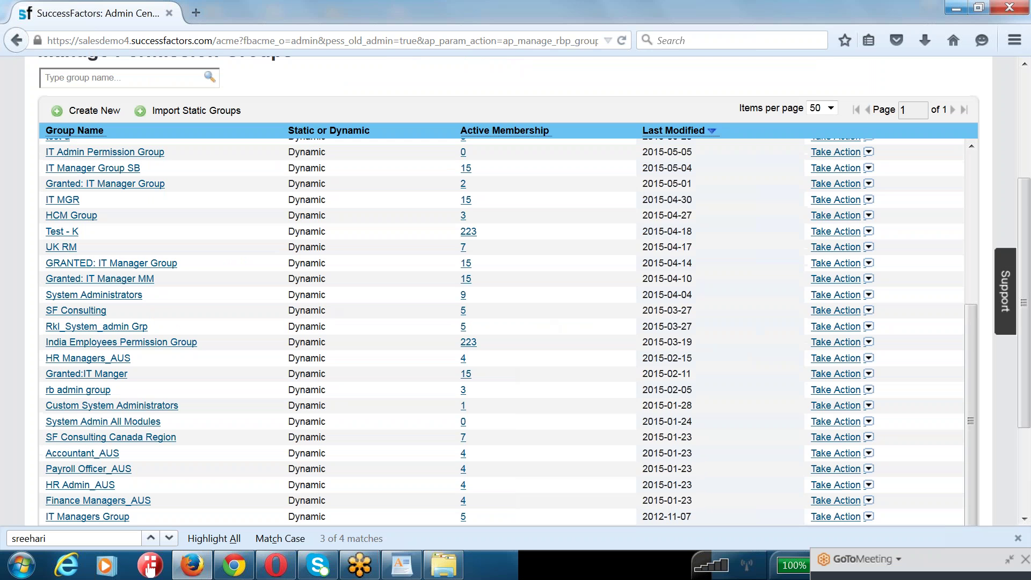
scroll(483, 322, up, 10)
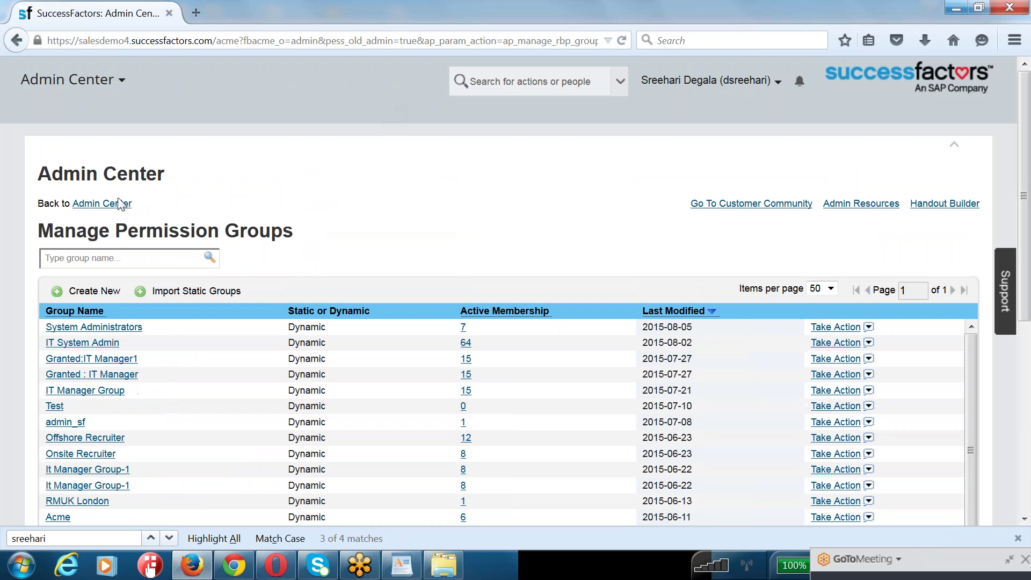
click(102, 203)
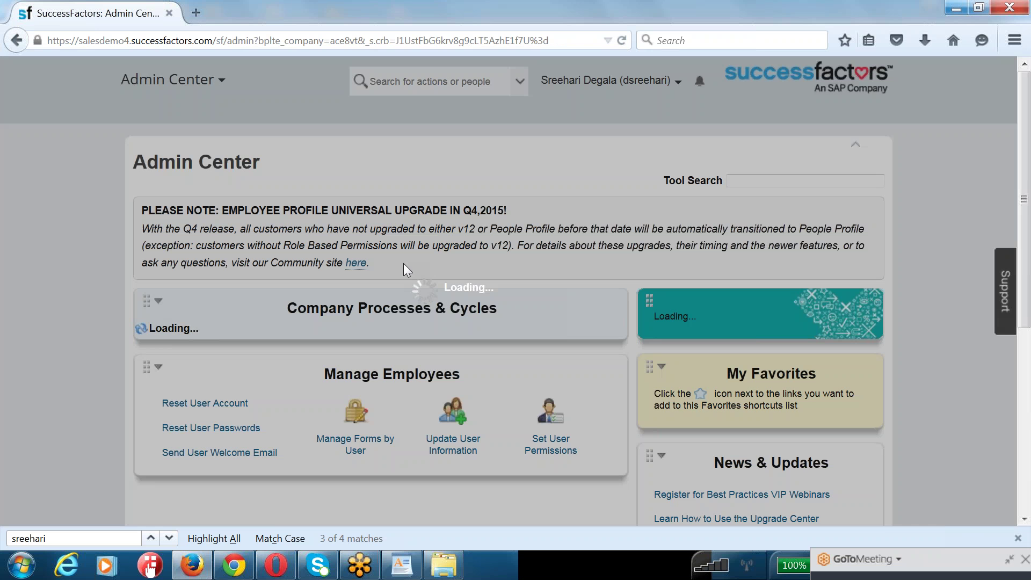
scroll(407, 270, down, 5)
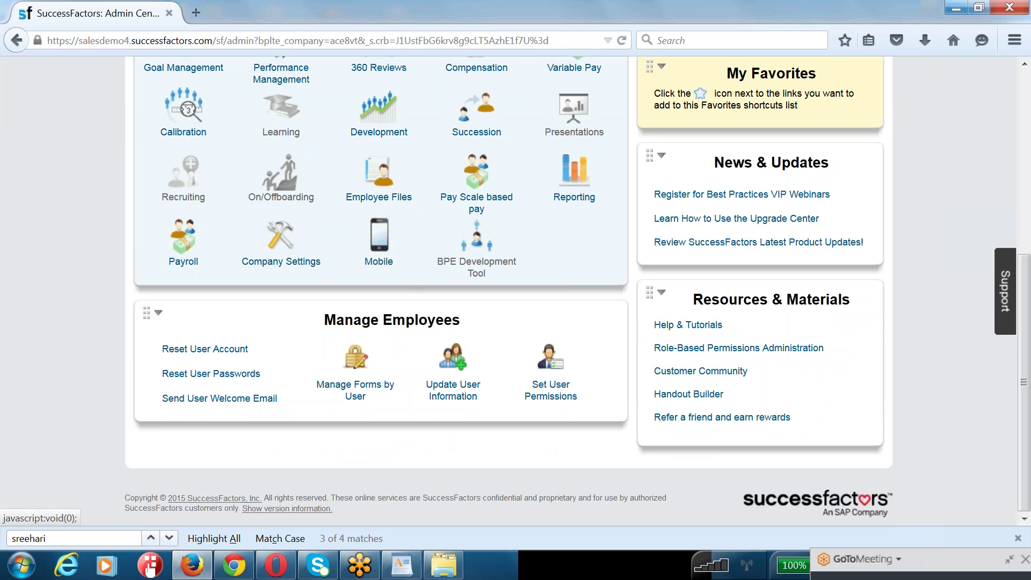
- Choose Manage Permission Roles under Set User Permissions and select the System Admin role
click(560, 357)
click(585, 488)
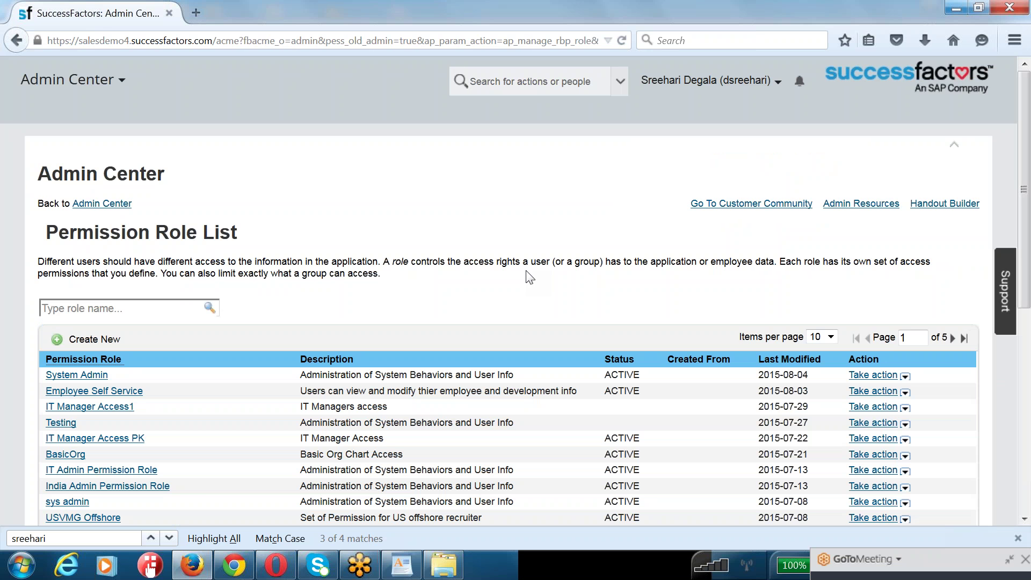
click(84, 379)
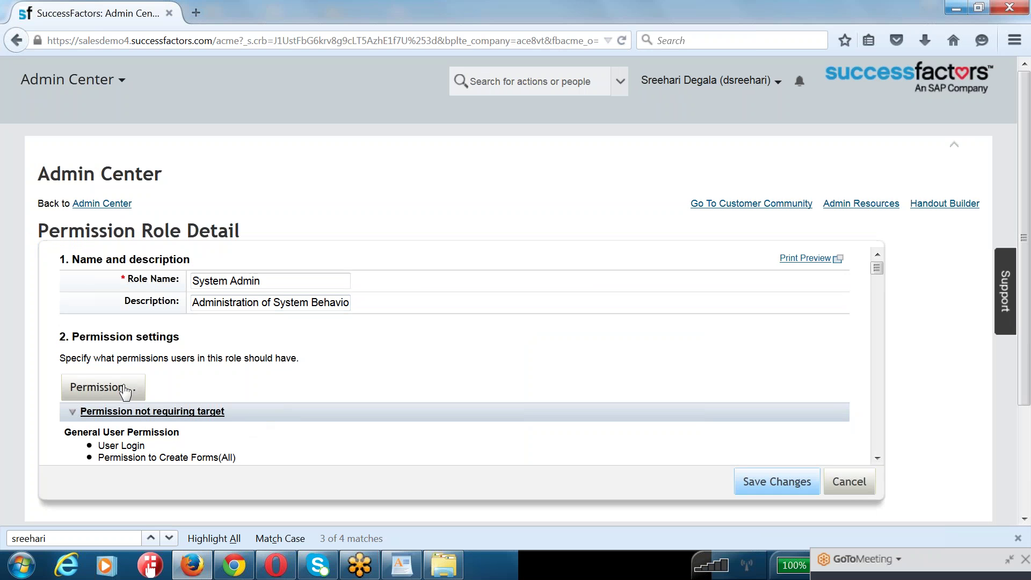
scroll(295, 327, down, 5)
scroll(295, 327, up, 5)
click(103, 387)
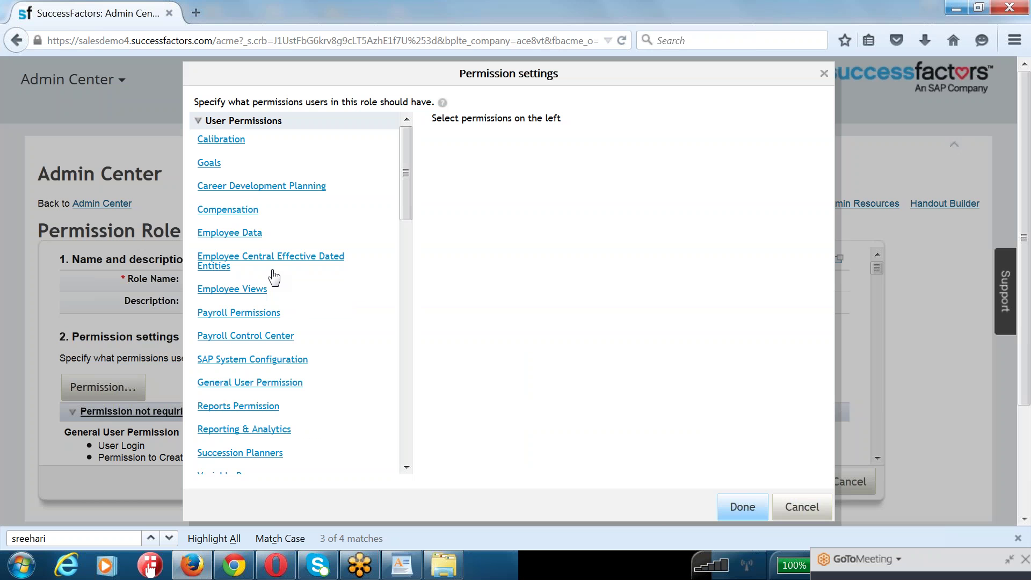
scroll(271, 276, down, 5)
scroll(228, 398, down, 8)
scroll(237, 319, down, 1)
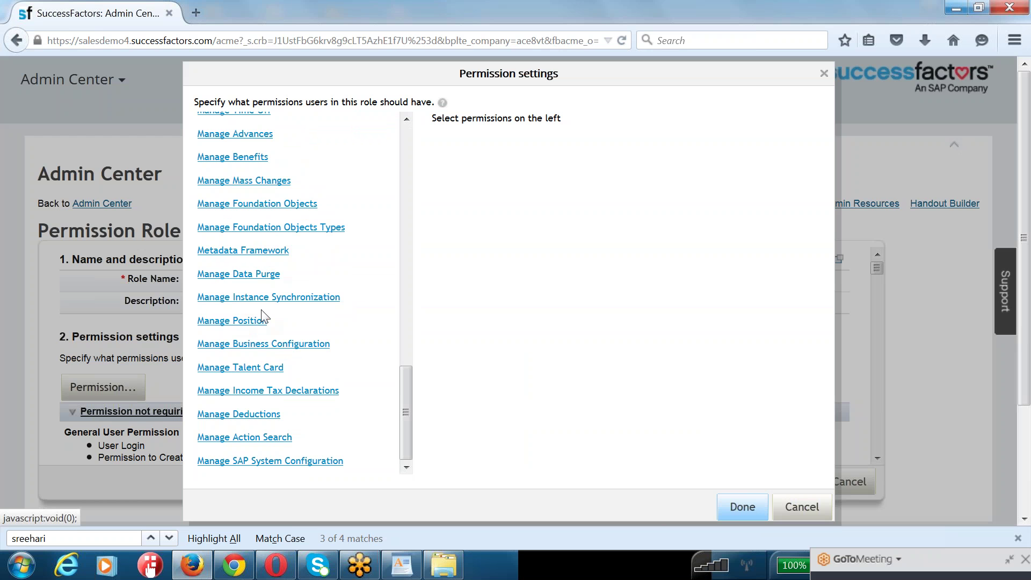
click(728, 504)
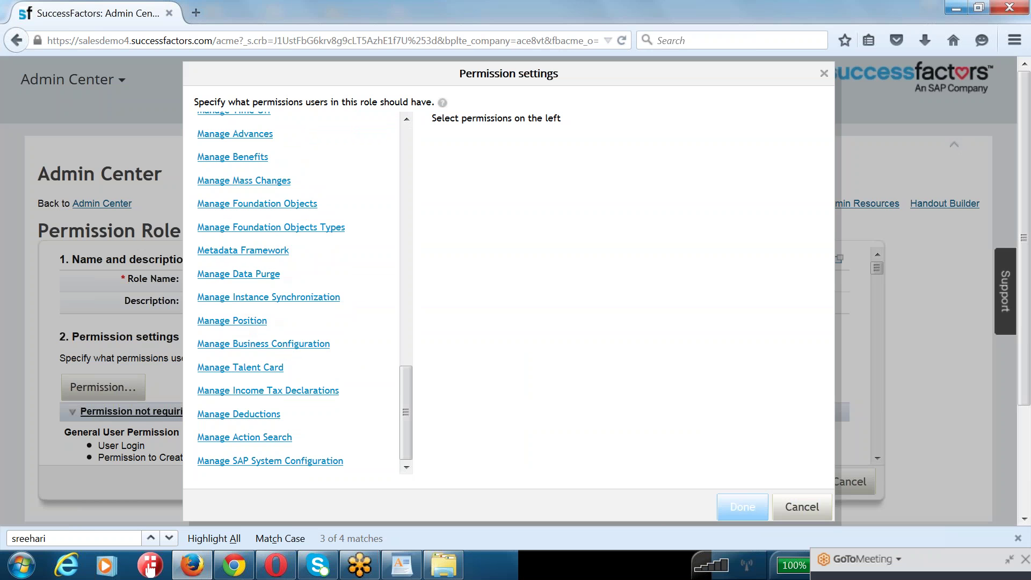
- Review the permission groups granted to the System Admin role in its granted groups table
scroll(172, 338, down, 10)
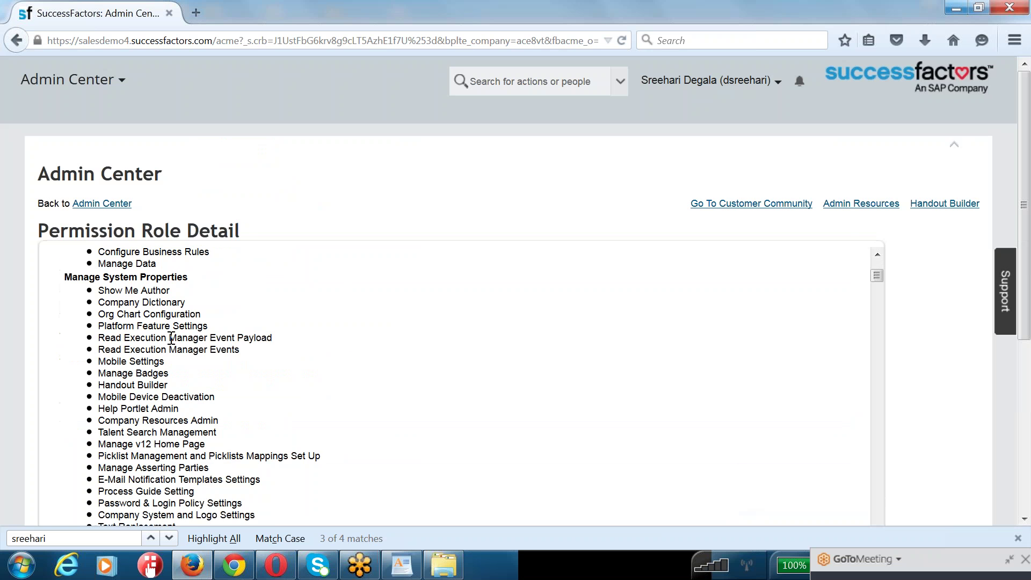
scroll(171, 335, down, 20)
drag(878, 291, 900, 400)
scroll(900, 400, down, 6)
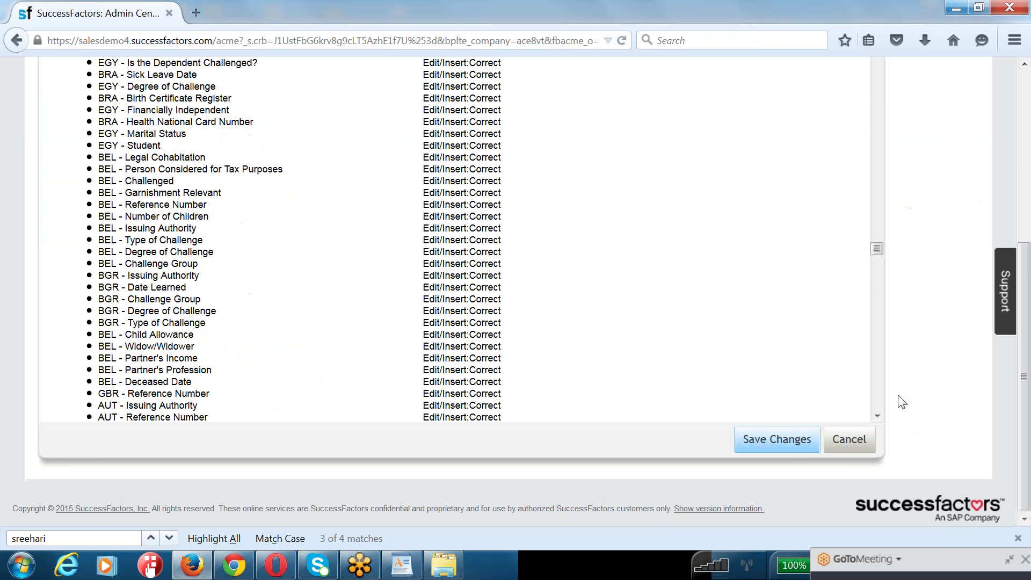
drag(876, 278, 875, 403)
scroll(198, 276, up, 1)
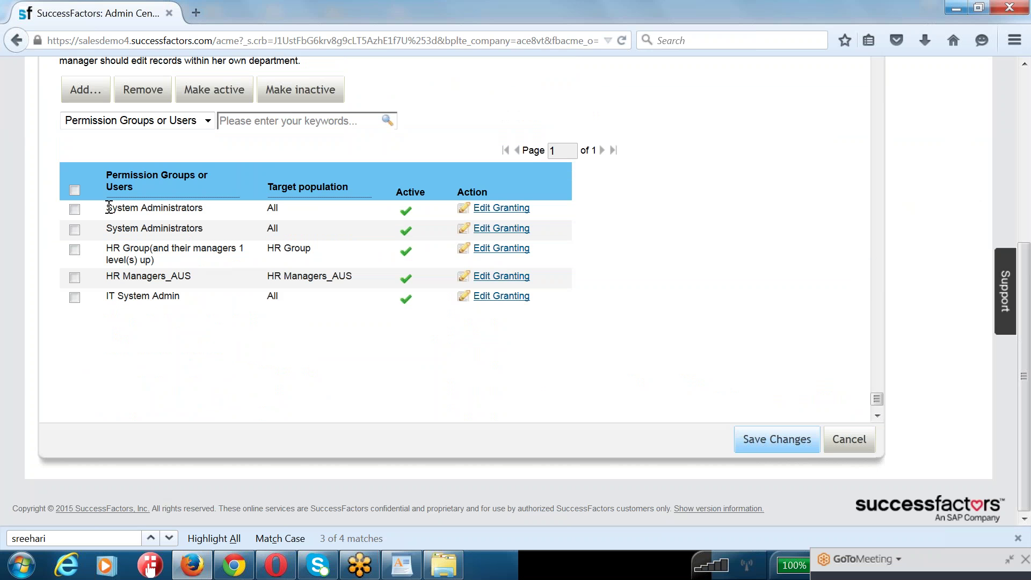
drag(106, 207, 203, 208)
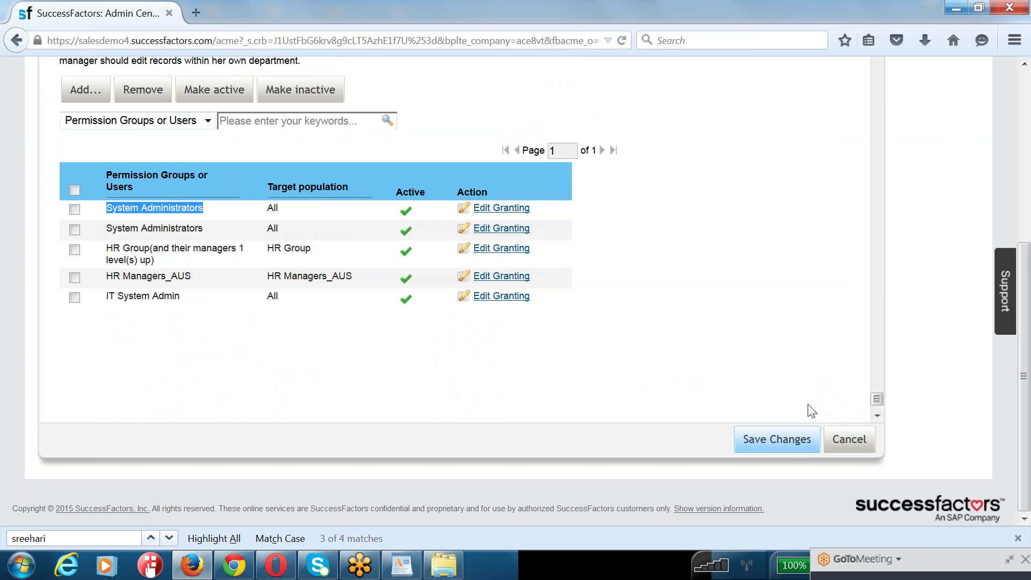
- Save the System Admin role, return to Admin Center, and switch to the WordPad checklist
click(777, 439)
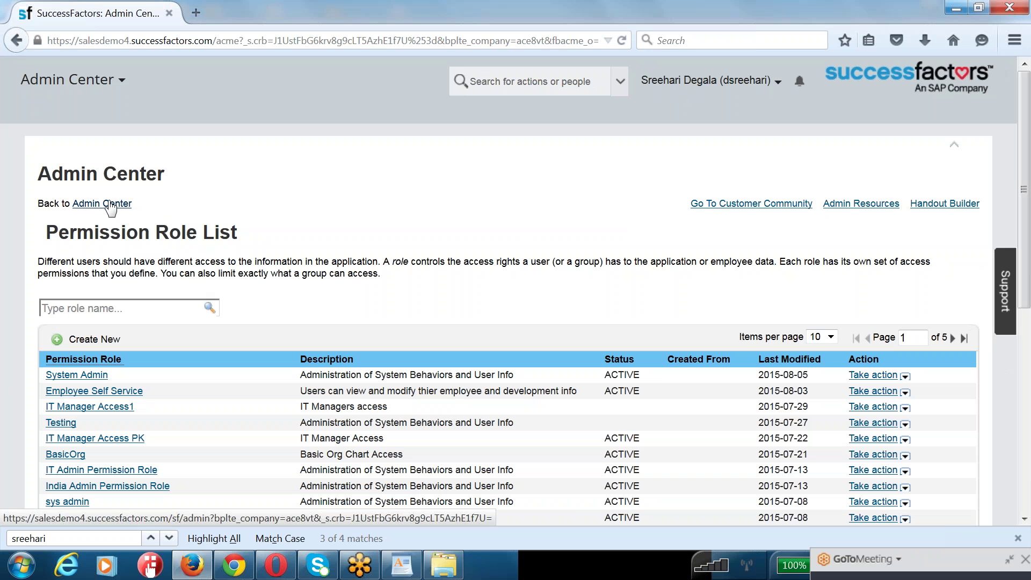
click(114, 204)
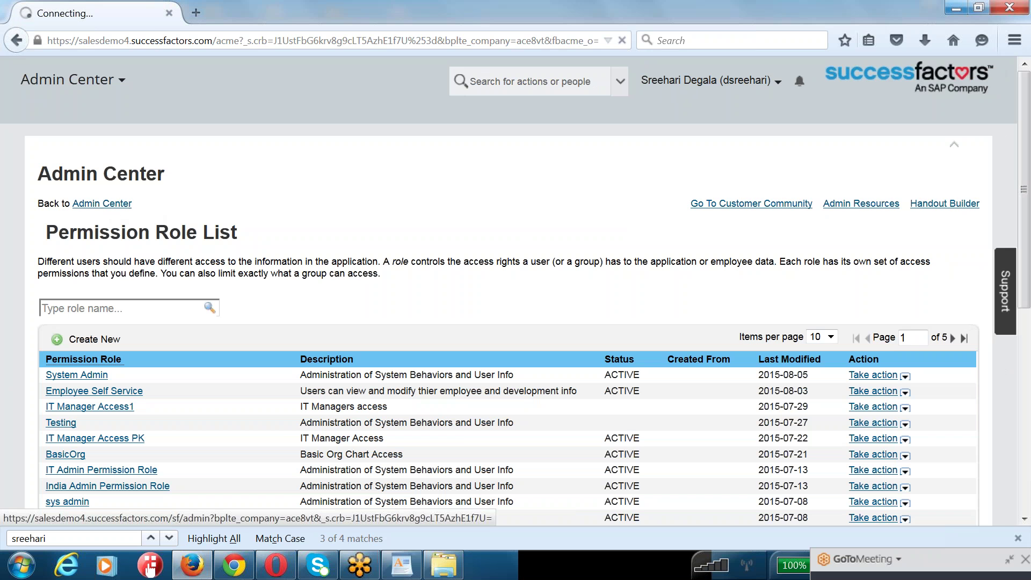
click(401, 565)
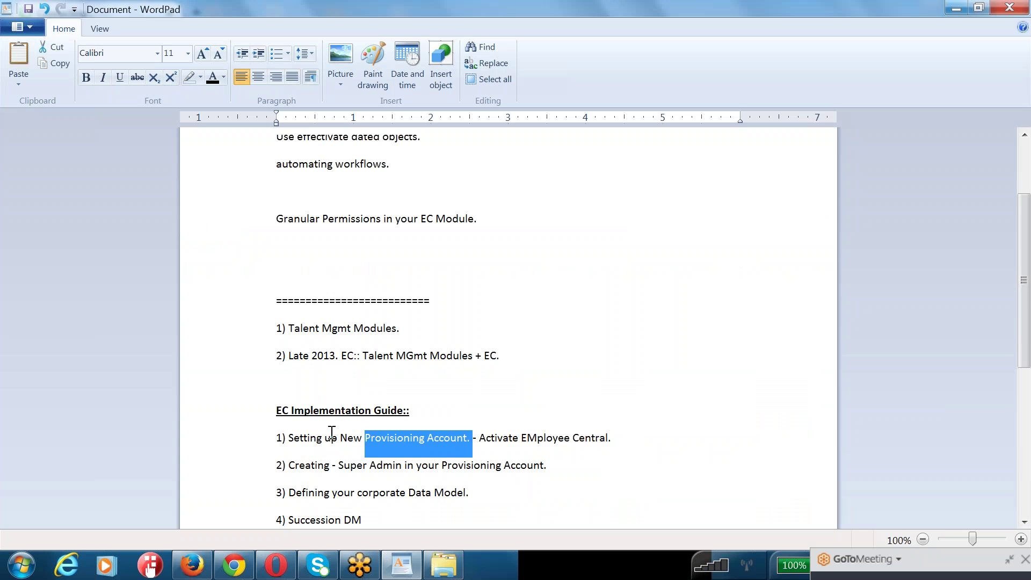
- Mark the Employee Central, Super Admin and data-model checklist steps, then select b1508_EC-corporate-datamodel in Explorer
scroll(333, 432, down, 1)
drag(558, 383, 332, 377)
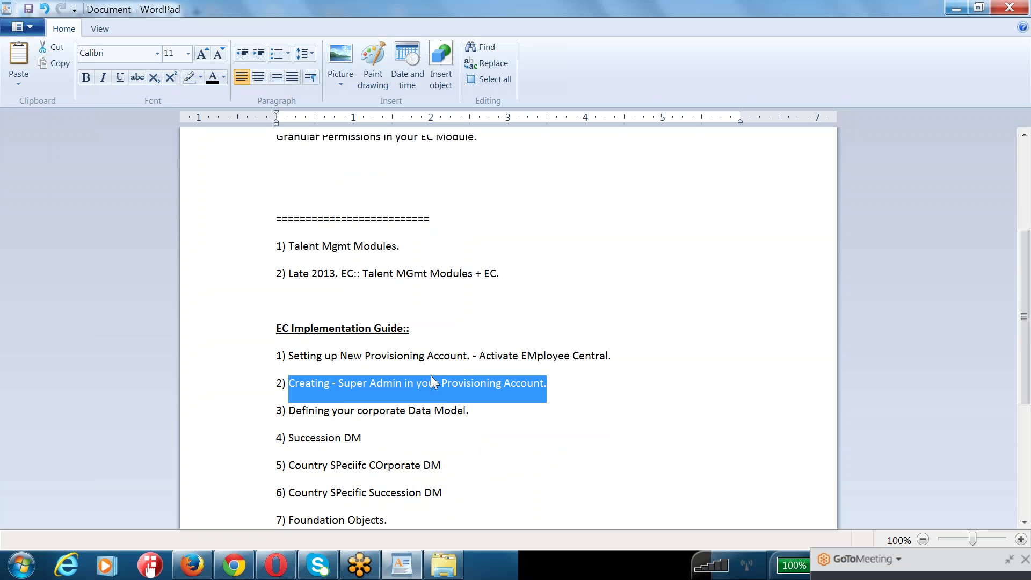
drag(623, 352, 365, 352)
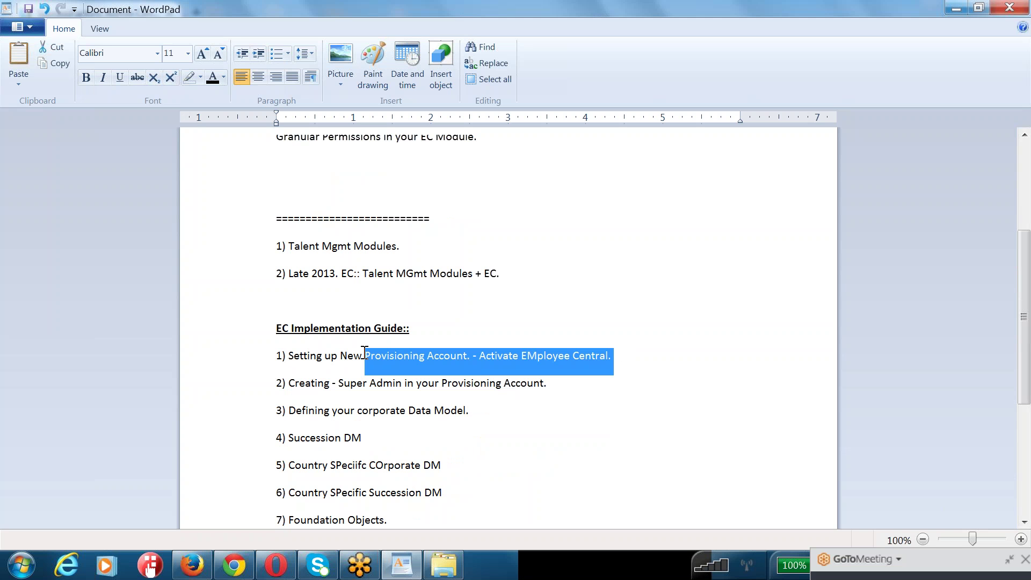
drag(301, 385, 529, 386)
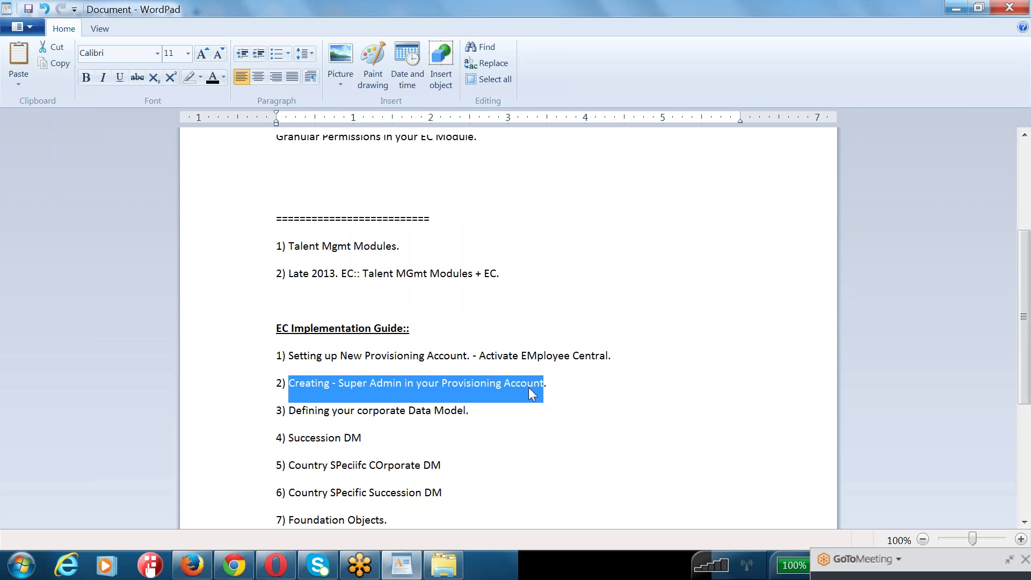
drag(303, 410, 454, 490)
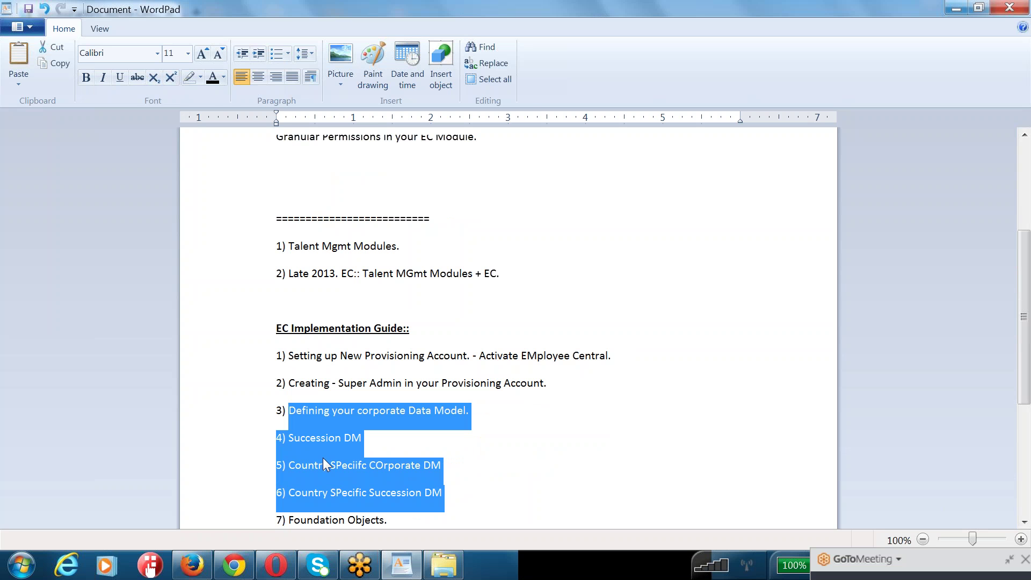
click(444, 572)
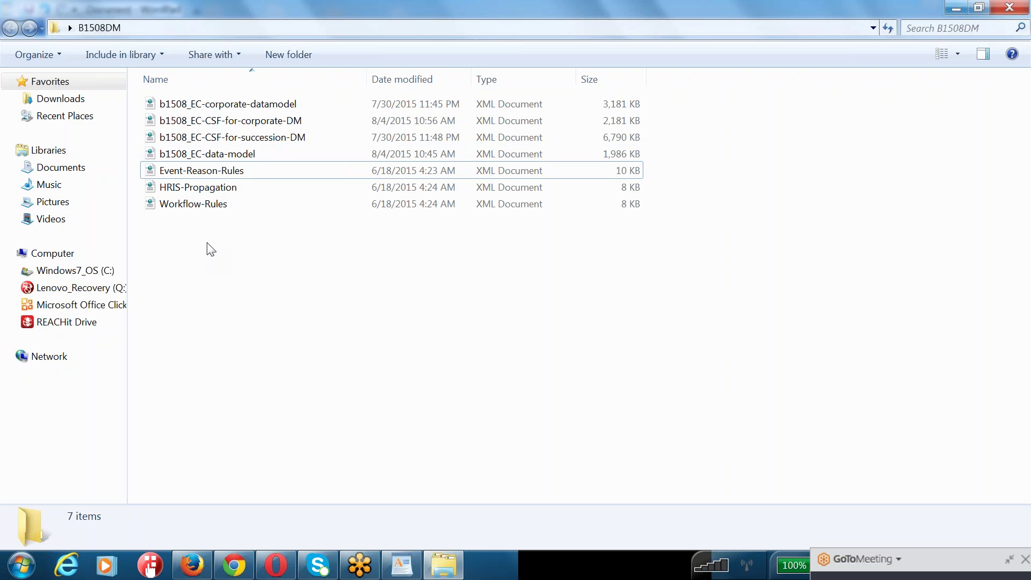
click(185, 108)
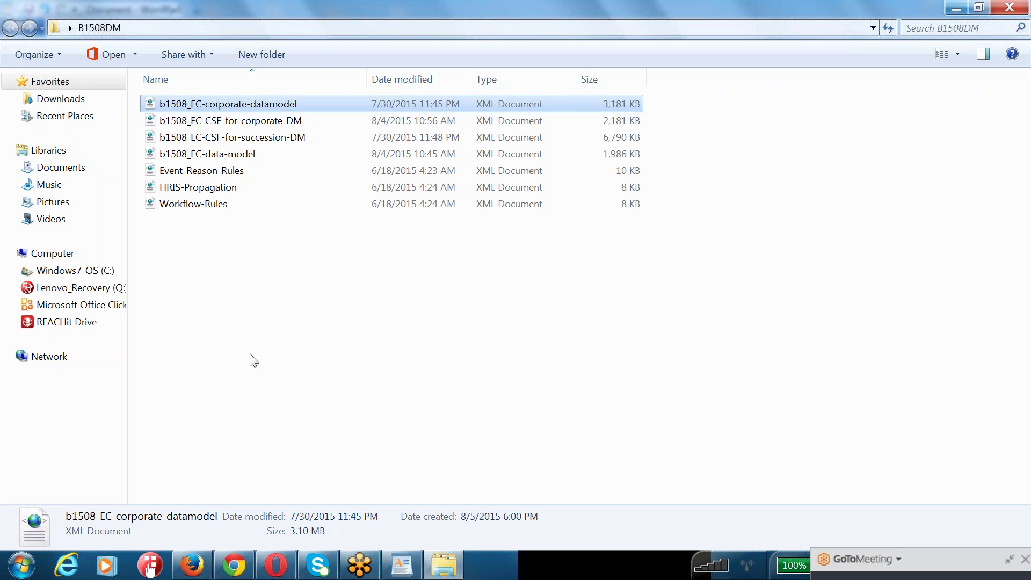
- Select the seven XML files in the import folder, then clear the selection
click(260, 325)
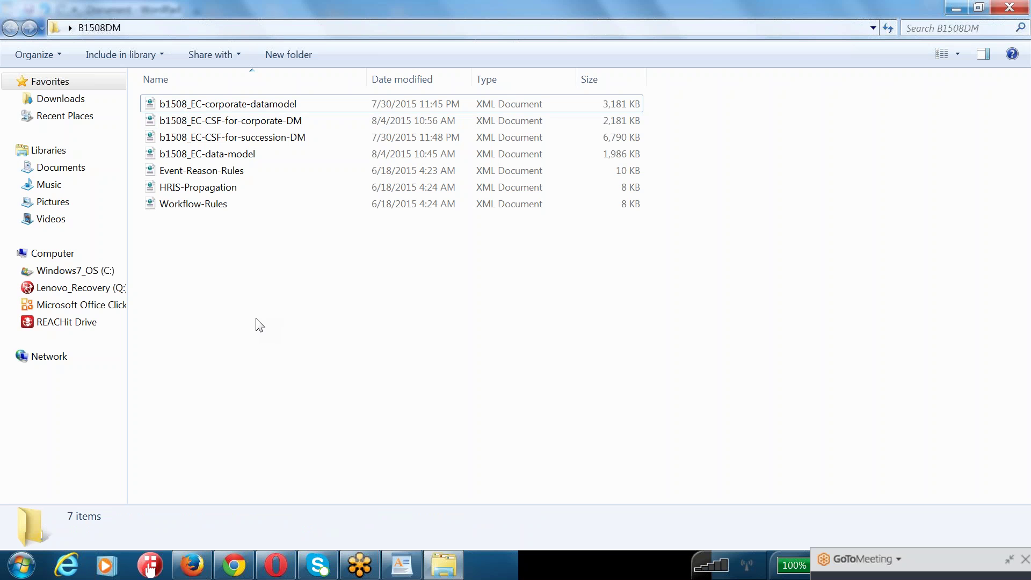
drag(257, 321, 234, 93)
click(208, 287)
drag(281, 283, 190, 91)
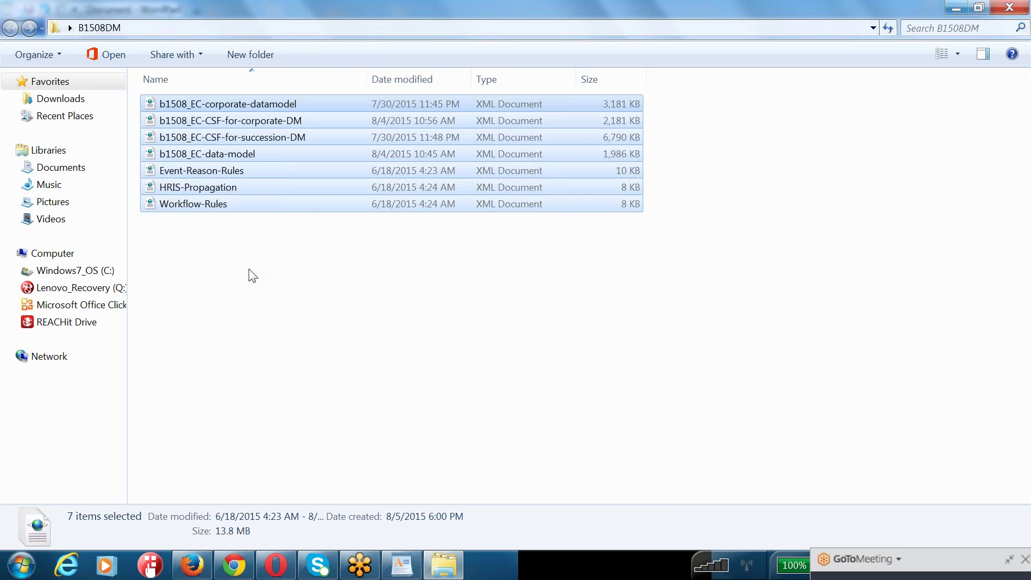
click(261, 305)
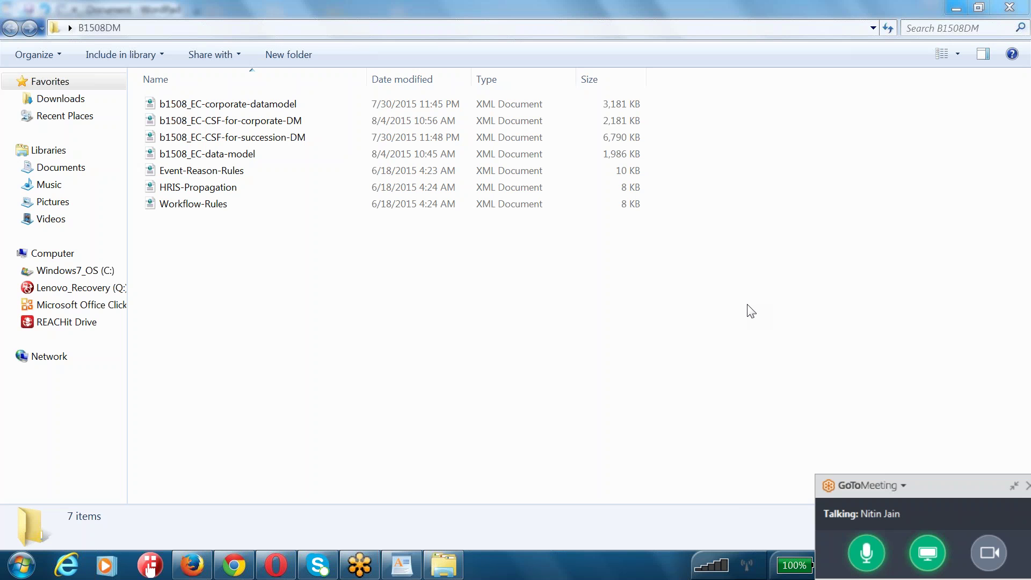
click(290, 355)
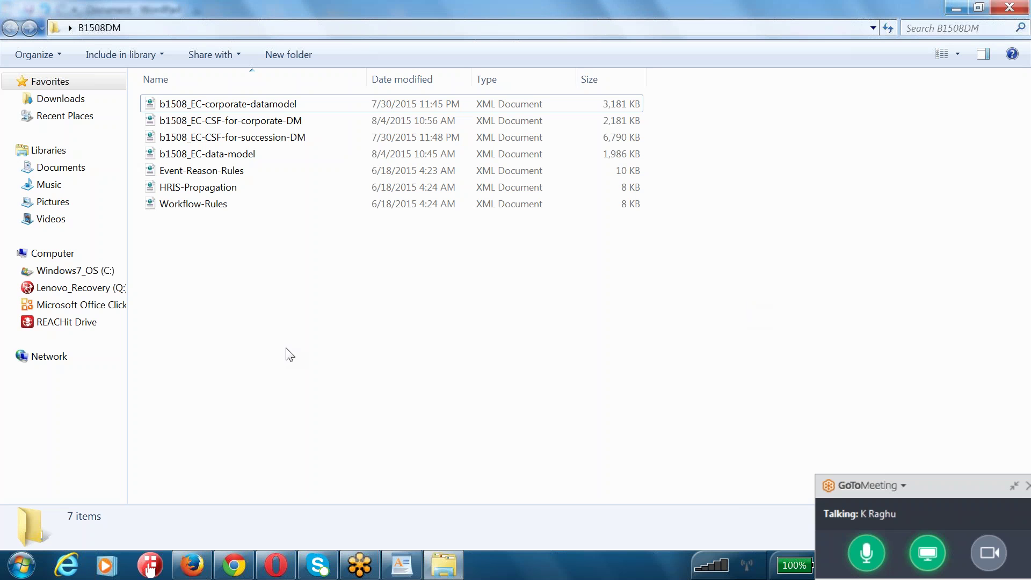
- Open the SuccessFactors company's settings and scroll down to the Succession Management import/export links
click(234, 564)
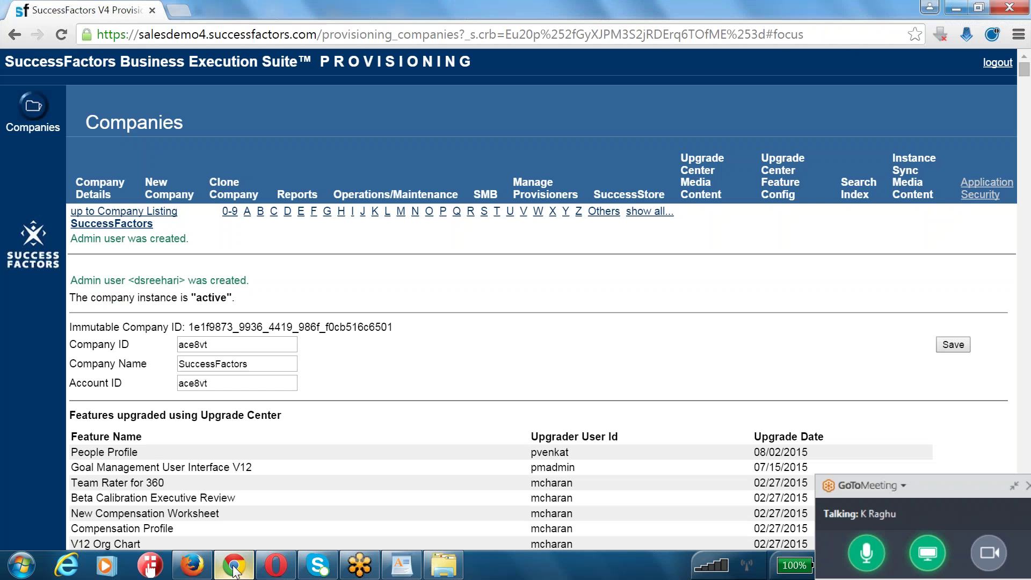
click(136, 224)
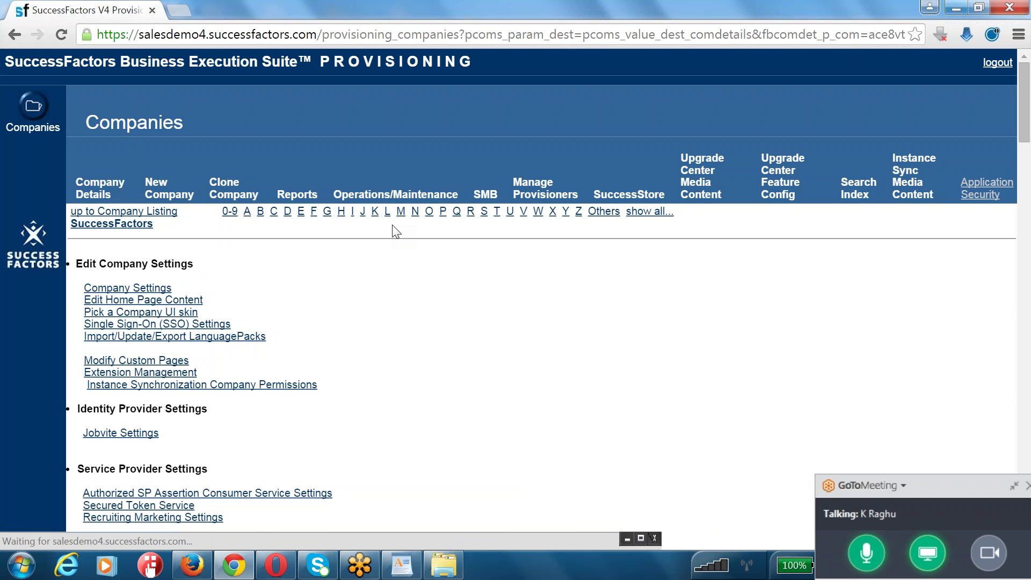
scroll(428, 355, down, 5)
key(ctrl+f)
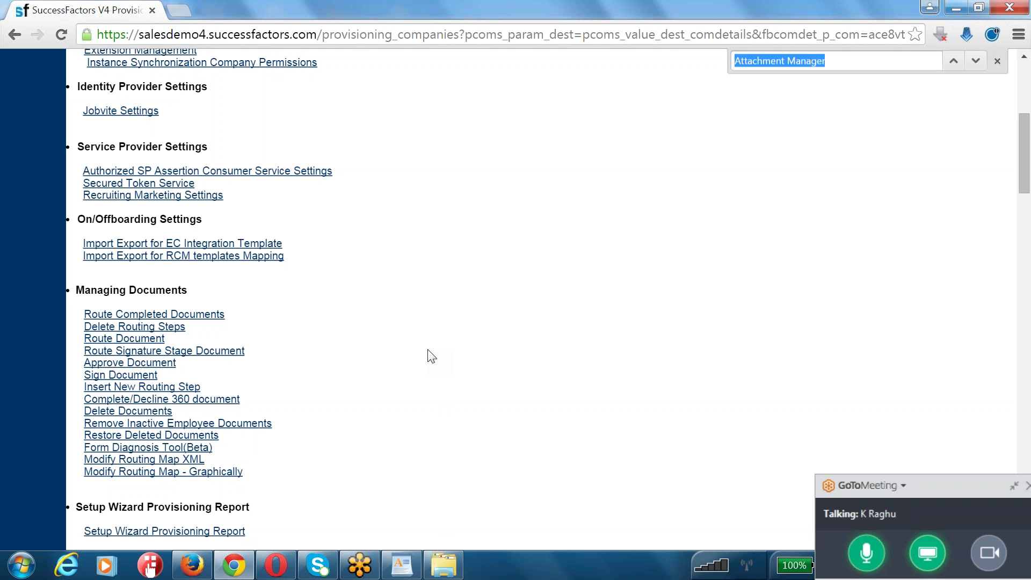
scroll(431, 356, down, 5)
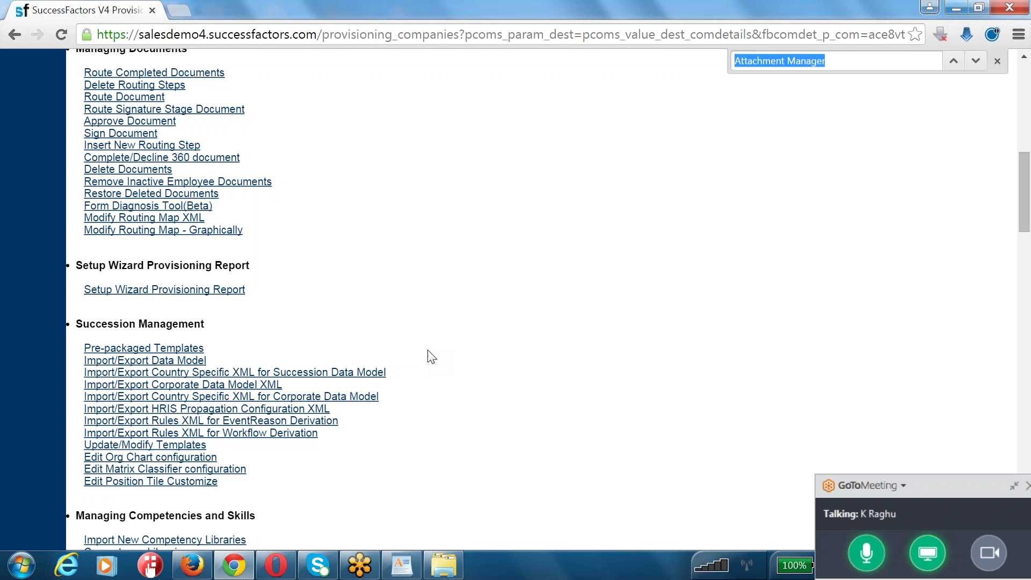
click(232, 574)
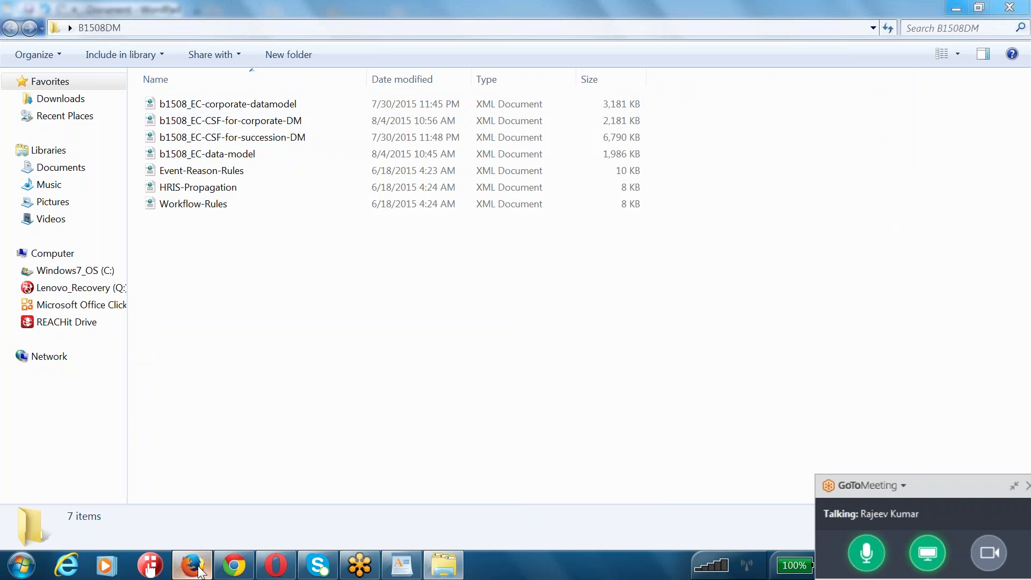
click(200, 570)
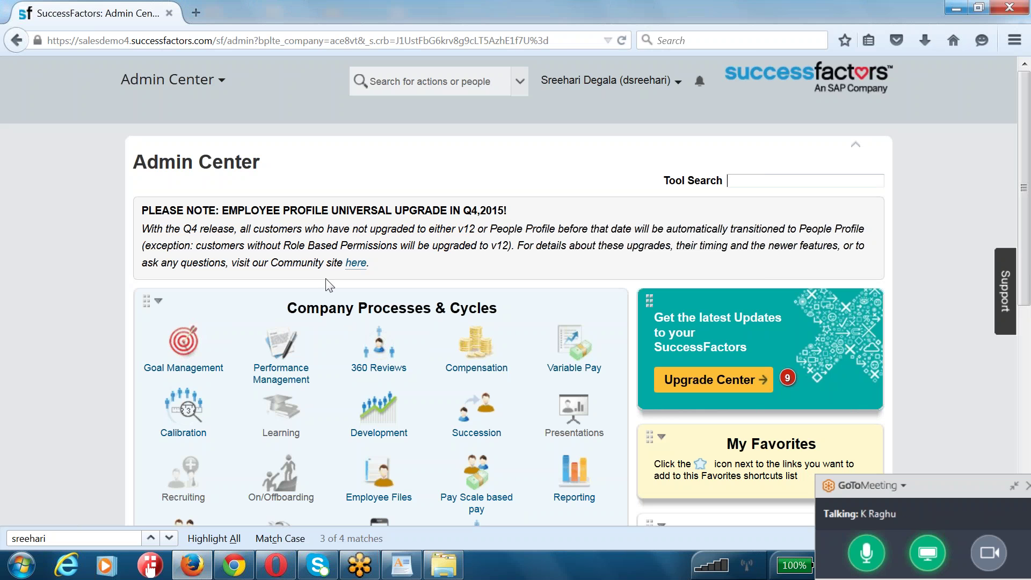
triple_click(380, 228)
key(alt+Tab)
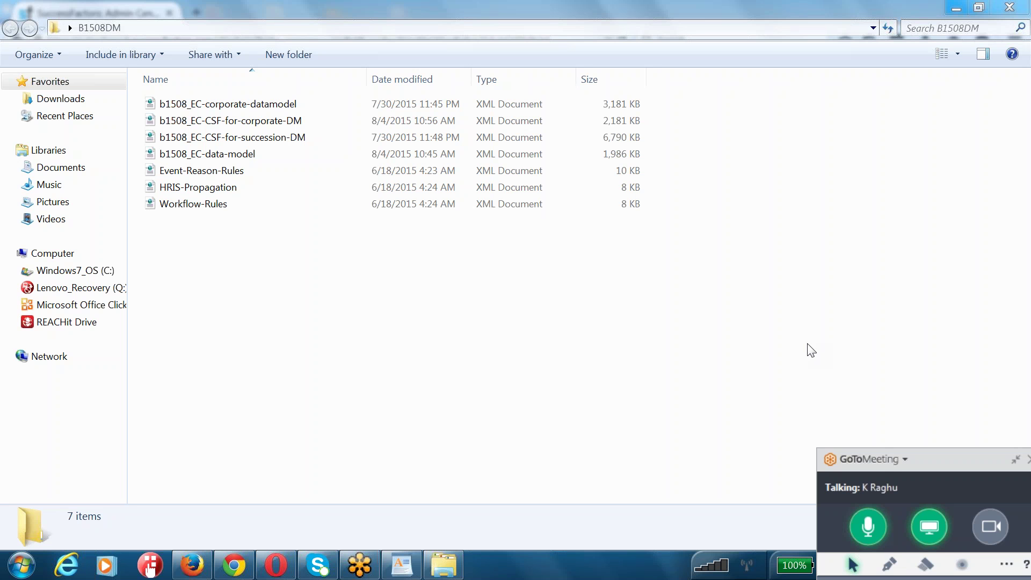
- Back in Provisioning, highlight and review the Succession Management import/export links
click(232, 565)
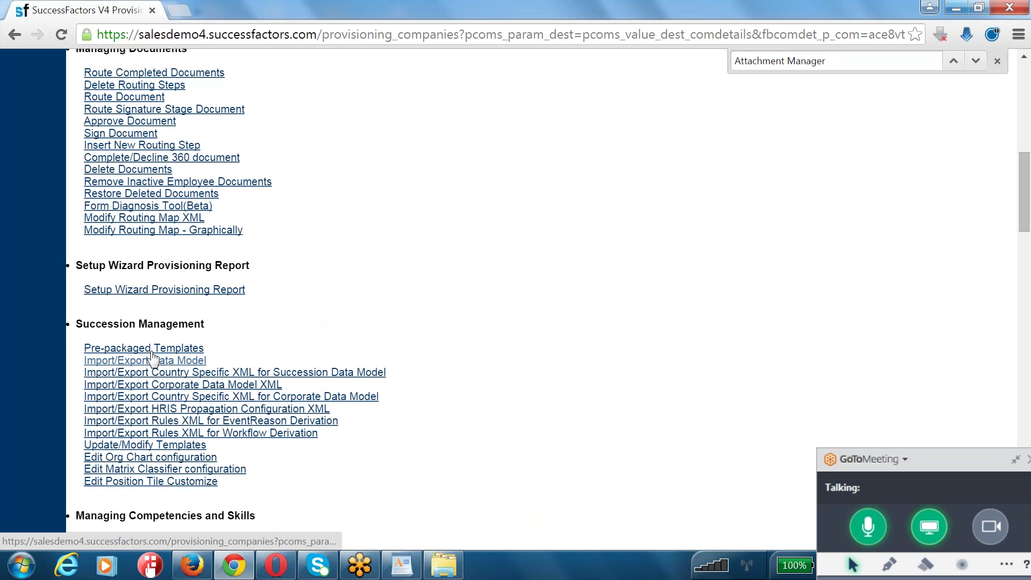
drag(83, 339, 326, 435)
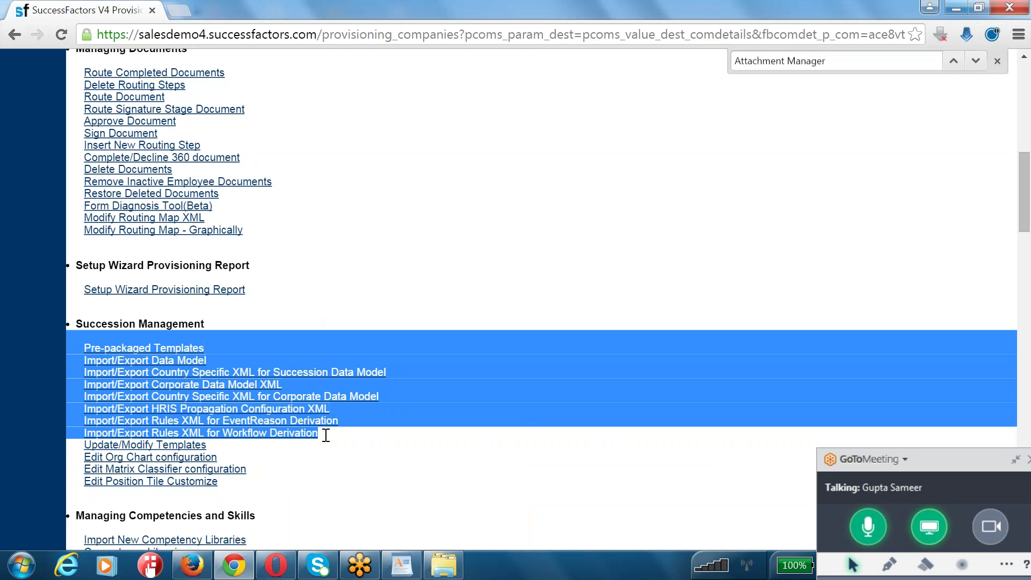
drag(333, 486, 83, 344)
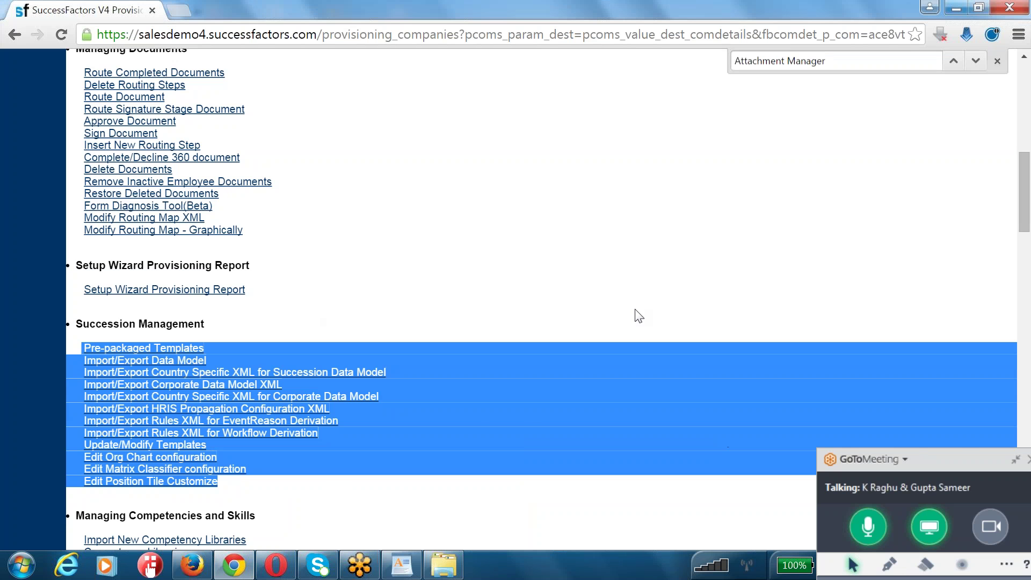
click(954, 450)
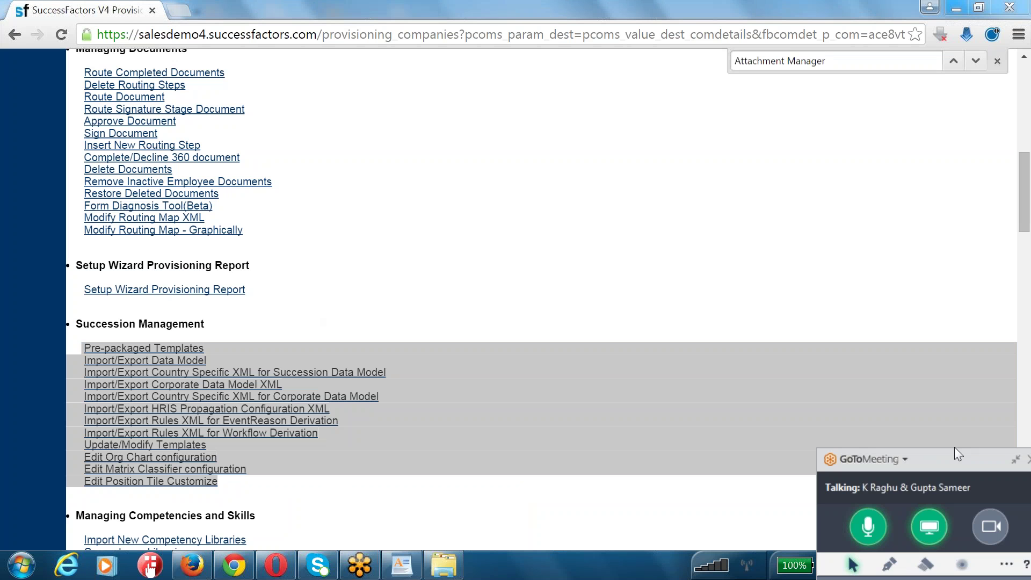
drag(954, 449, 961, 273)
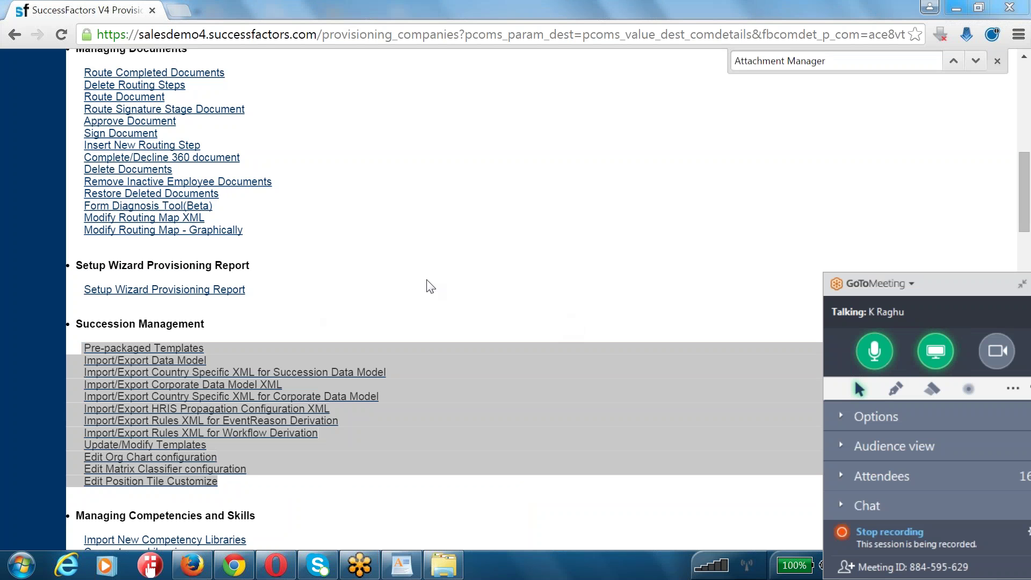
click(404, 263)
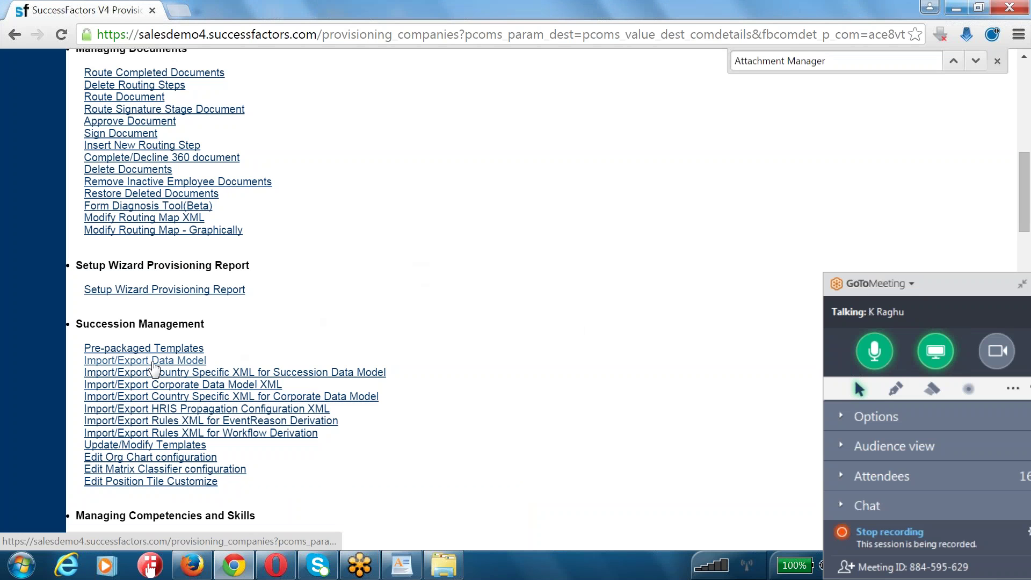
- Open the Import/Export Data Model page under Succession Management
drag(78, 360, 363, 435)
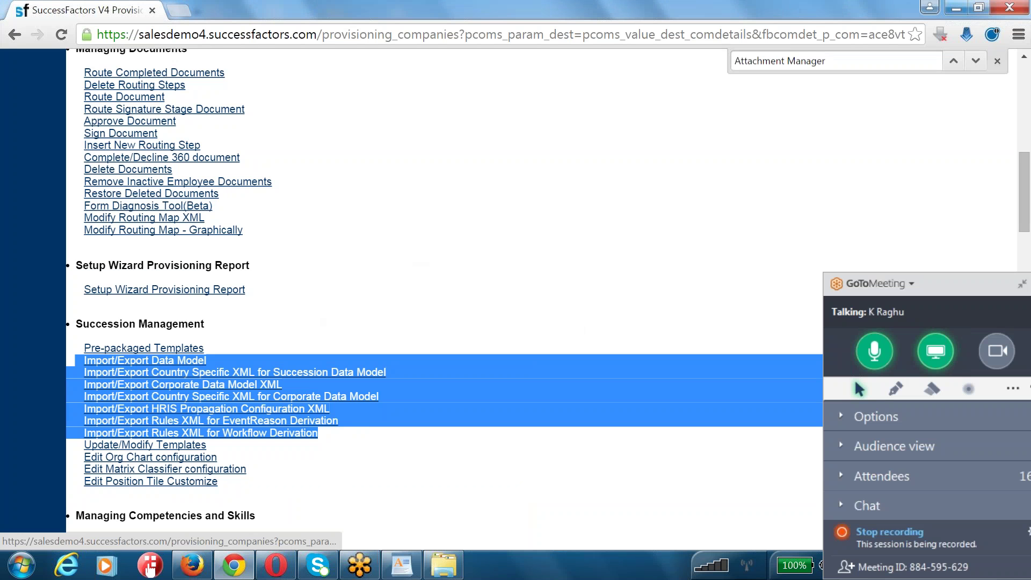
drag(76, 324, 214, 329)
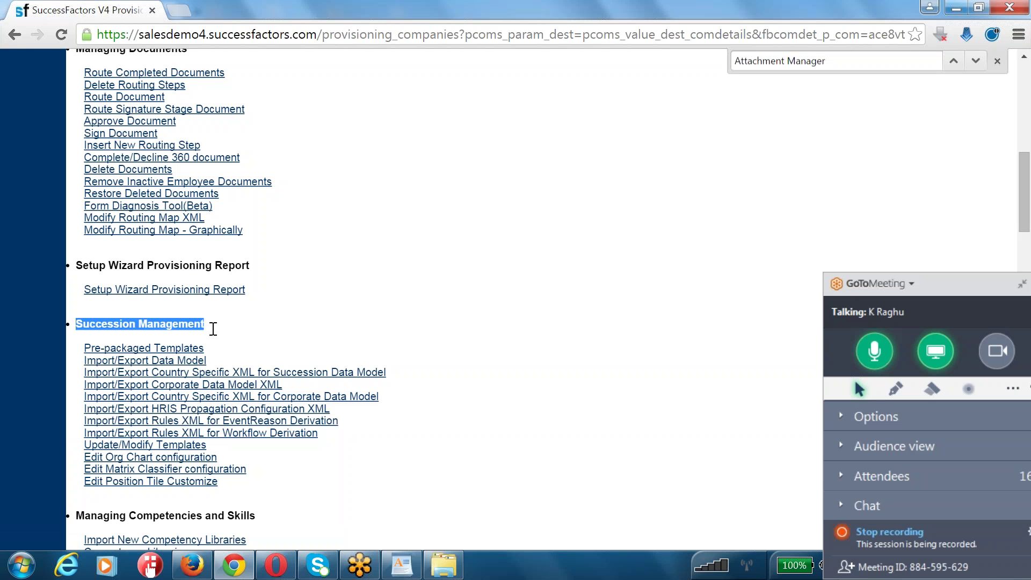
click(164, 363)
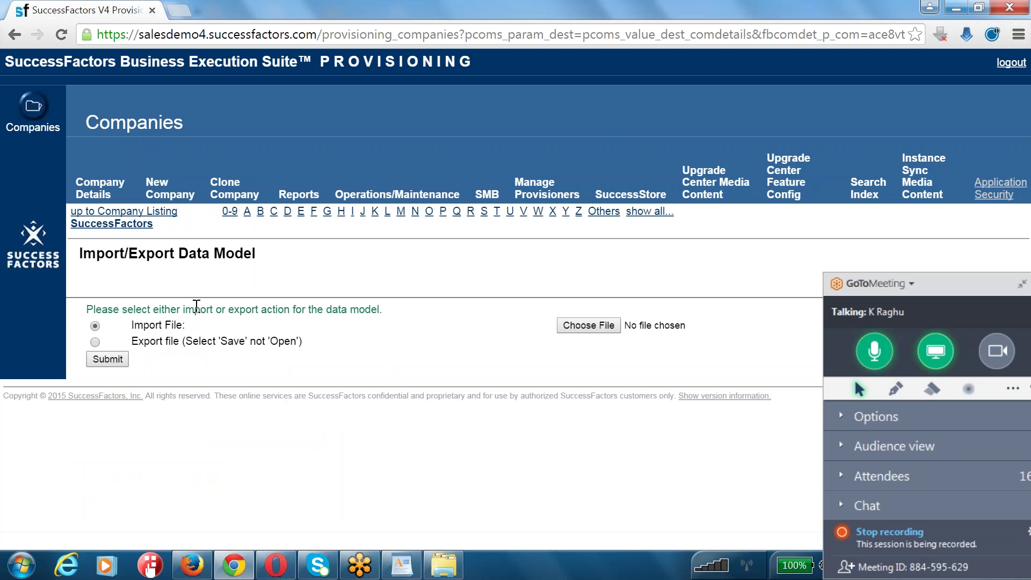
drag(195, 309, 411, 305)
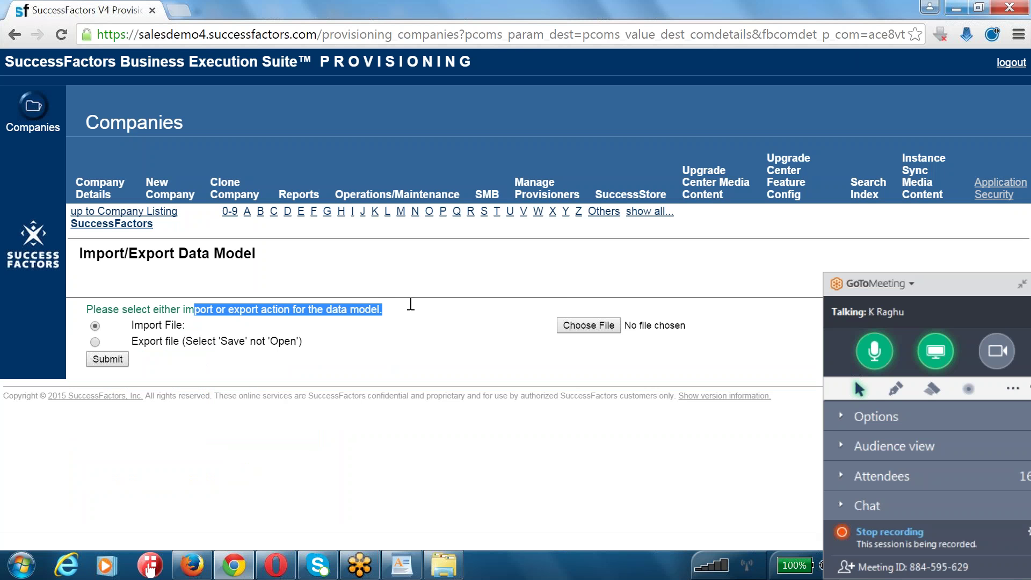
- Choose b1508_EC-data-model.xml as the import file and submit it
click(589, 325)
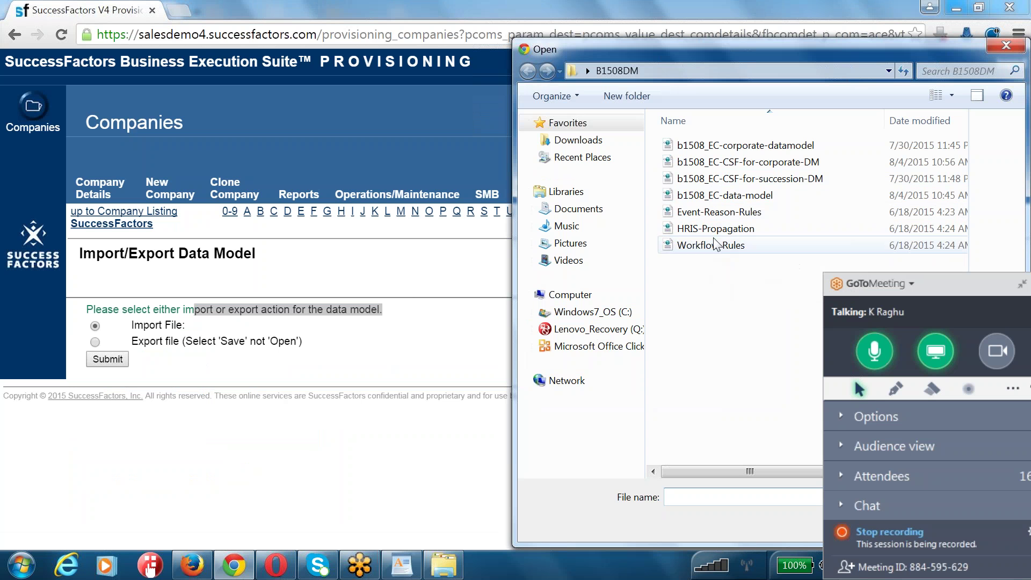
click(705, 199)
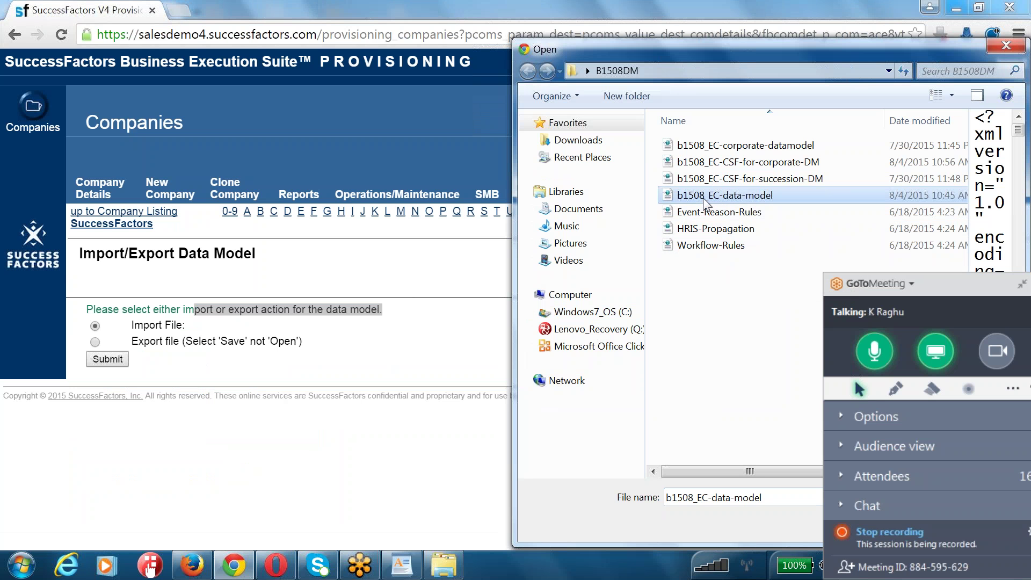
double_click(754, 198)
click(107, 359)
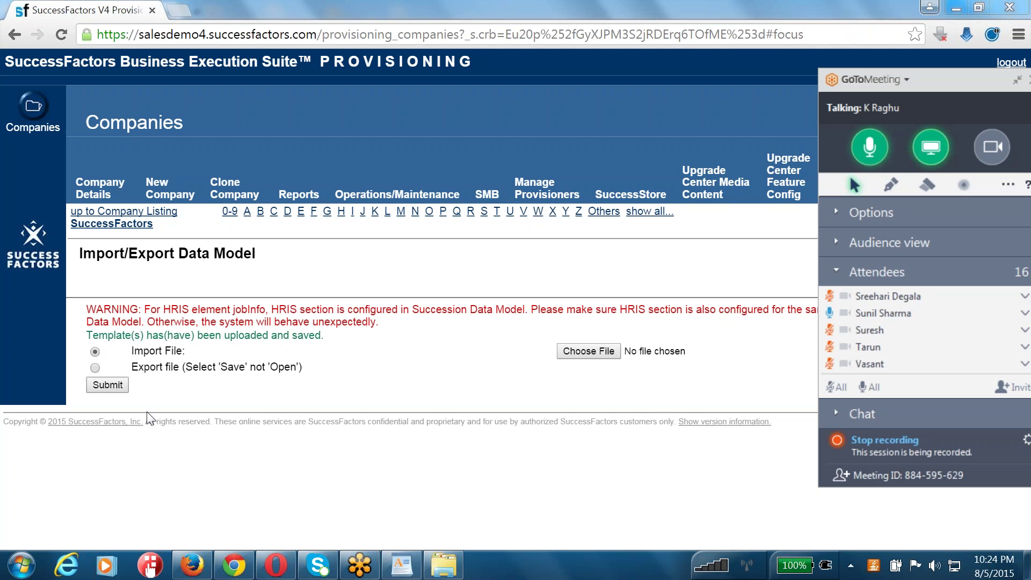
- Review the uploaded-and-saved confirmation and jobInfo HRIS warning, then return to the company settings
drag(141, 336, 456, 338)
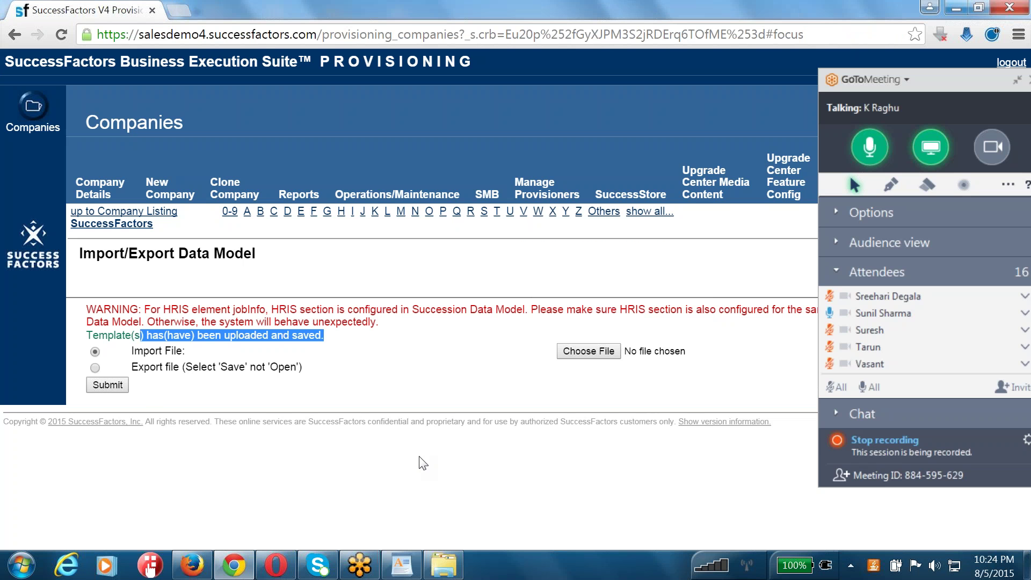
drag(122, 309, 389, 325)
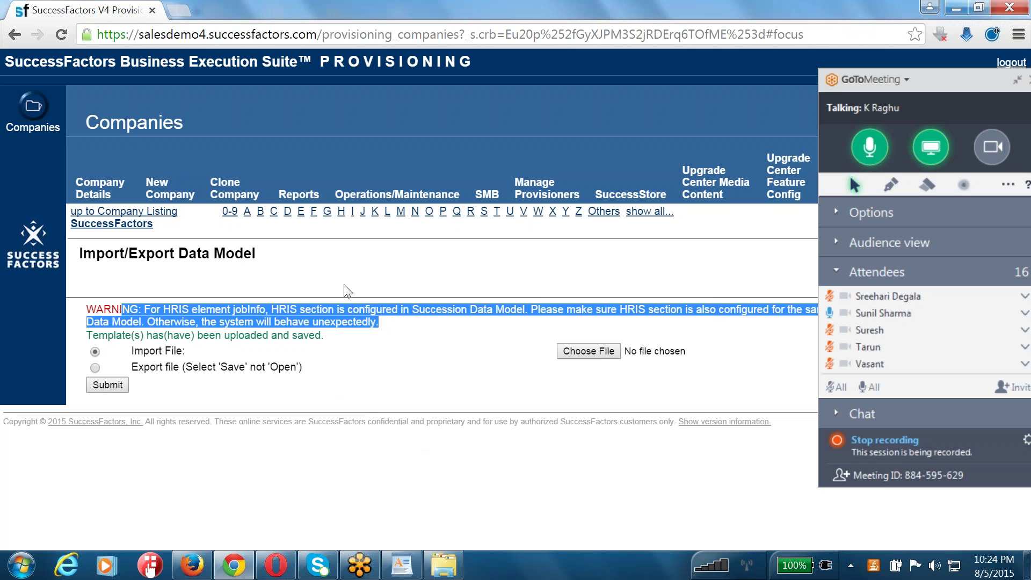
click(157, 342)
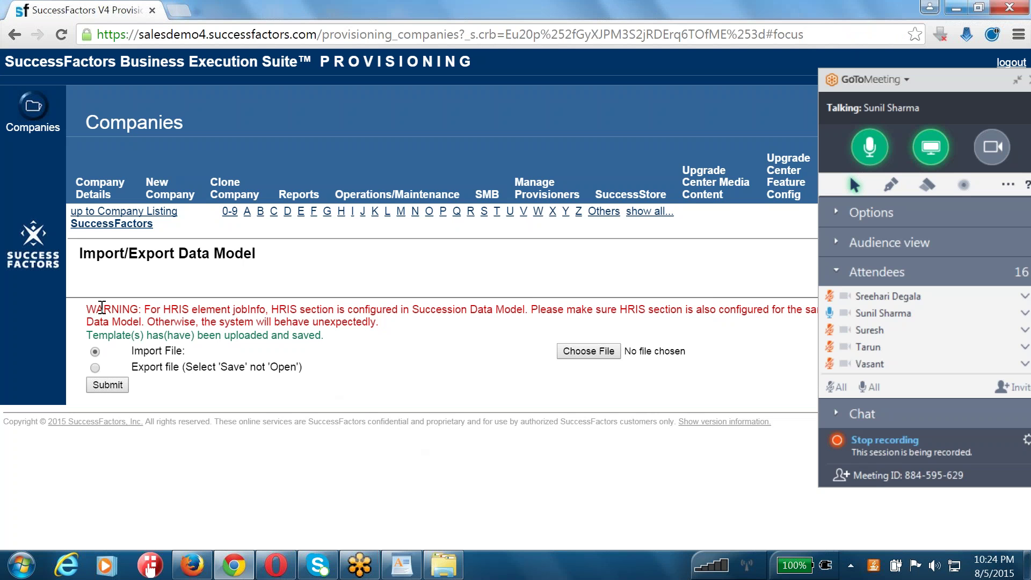
click(110, 225)
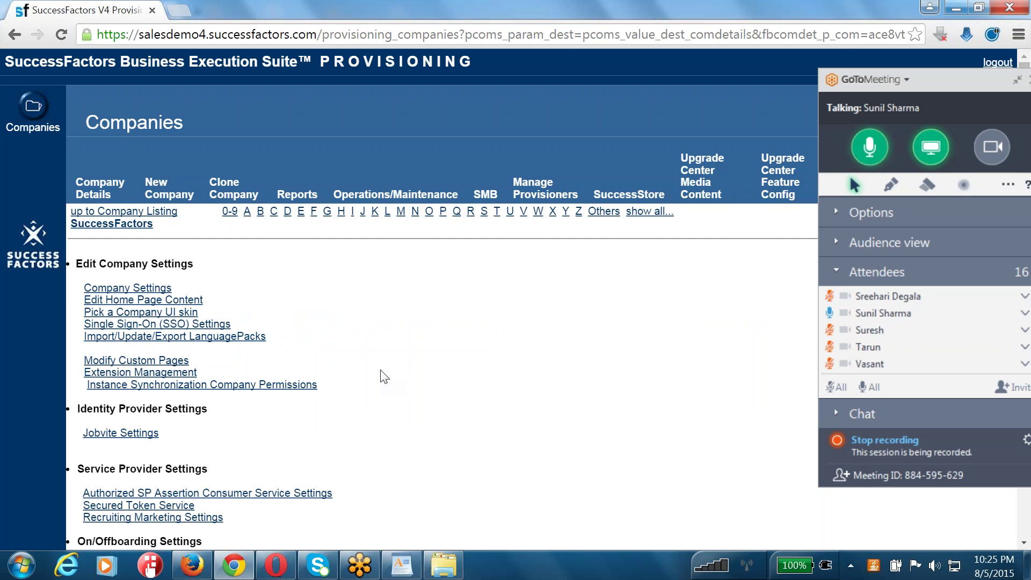
click(404, 574)
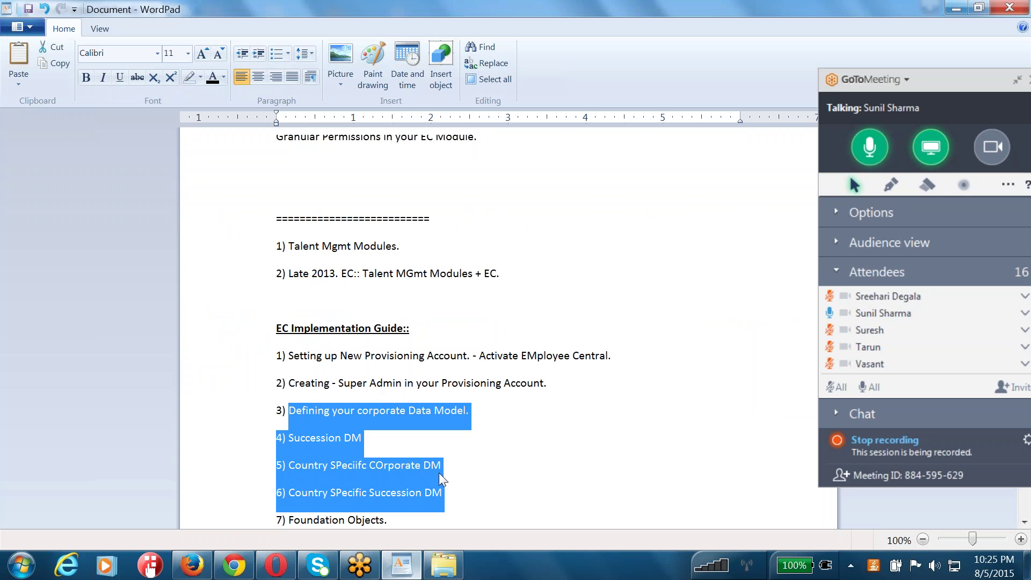
click(385, 444)
drag(289, 410, 472, 414)
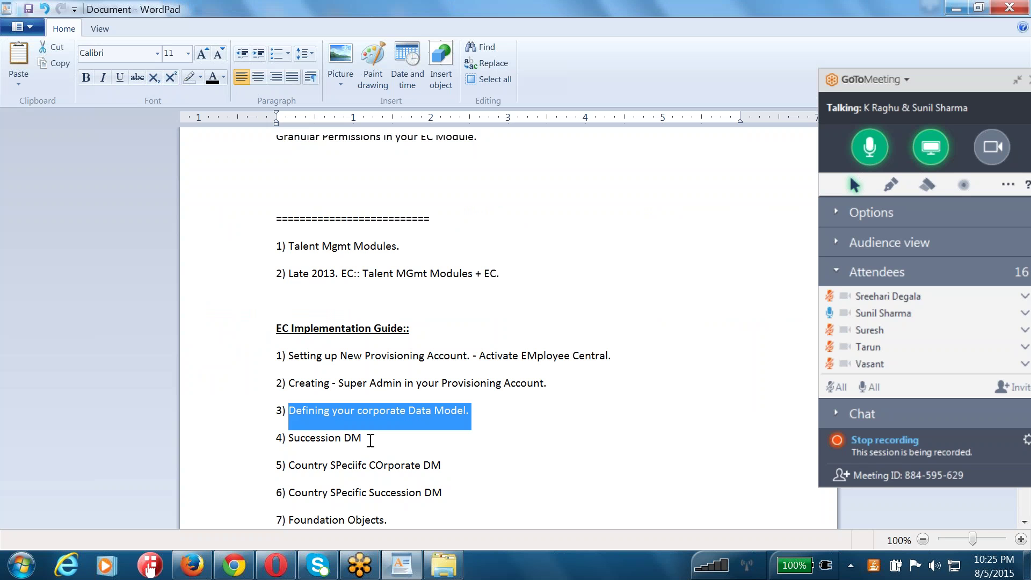
drag(371, 438, 296, 438)
drag(462, 462, 288, 465)
drag(468, 489, 298, 498)
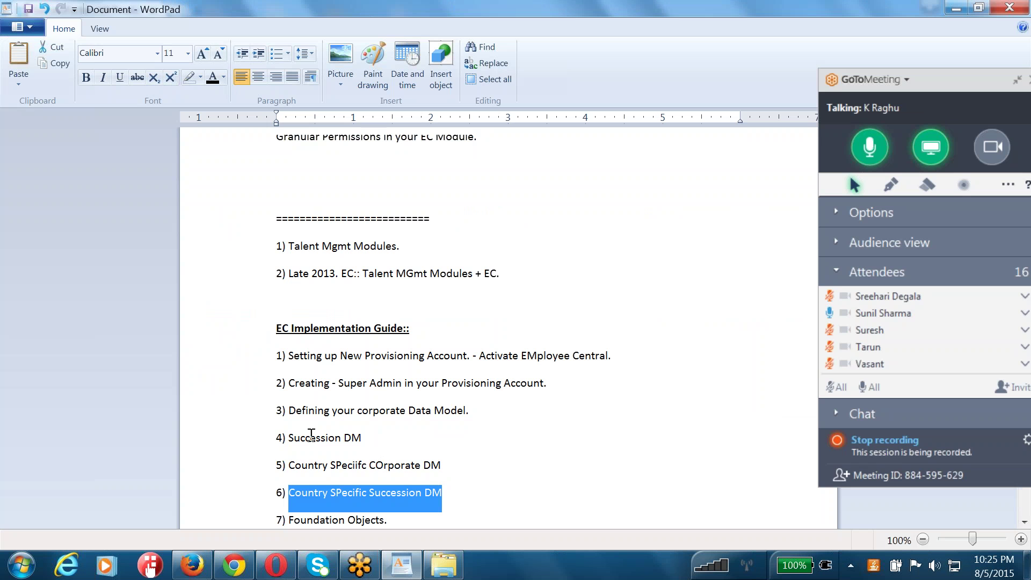
drag(278, 410, 448, 493)
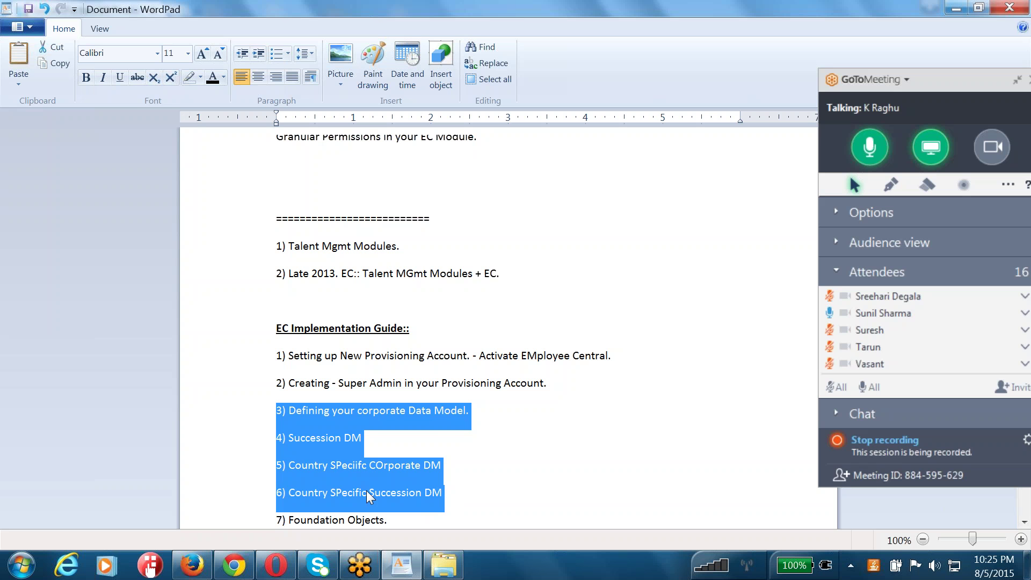
click(357, 410)
drag(357, 410, 468, 411)
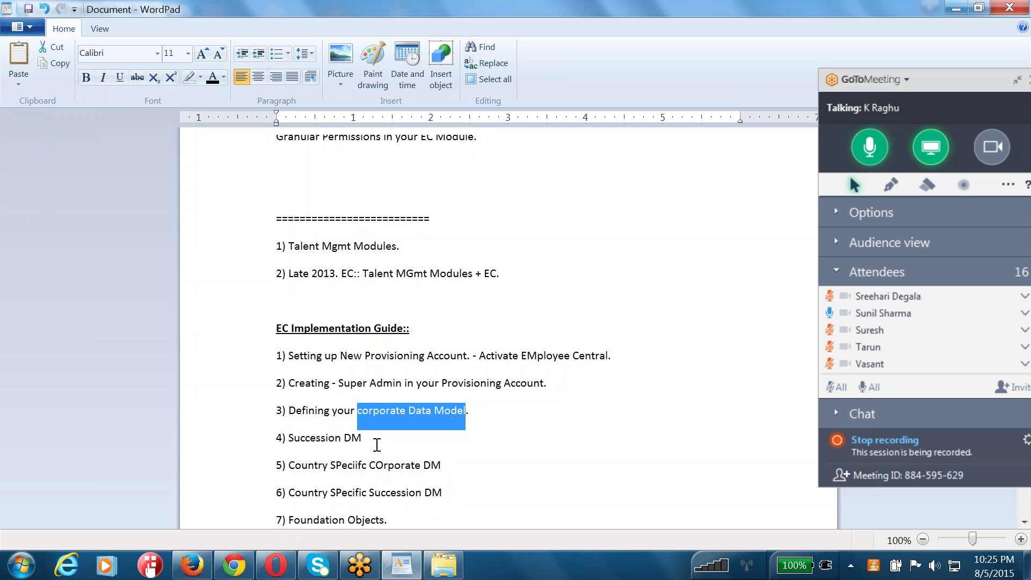
drag(371, 435, 299, 434)
drag(293, 472, 452, 490)
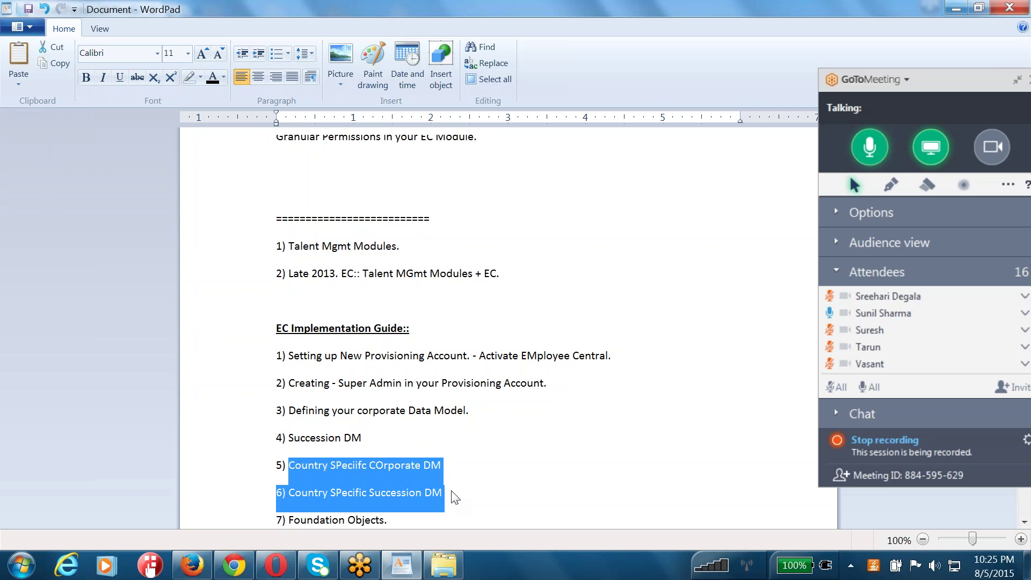
key(alt+Tab)
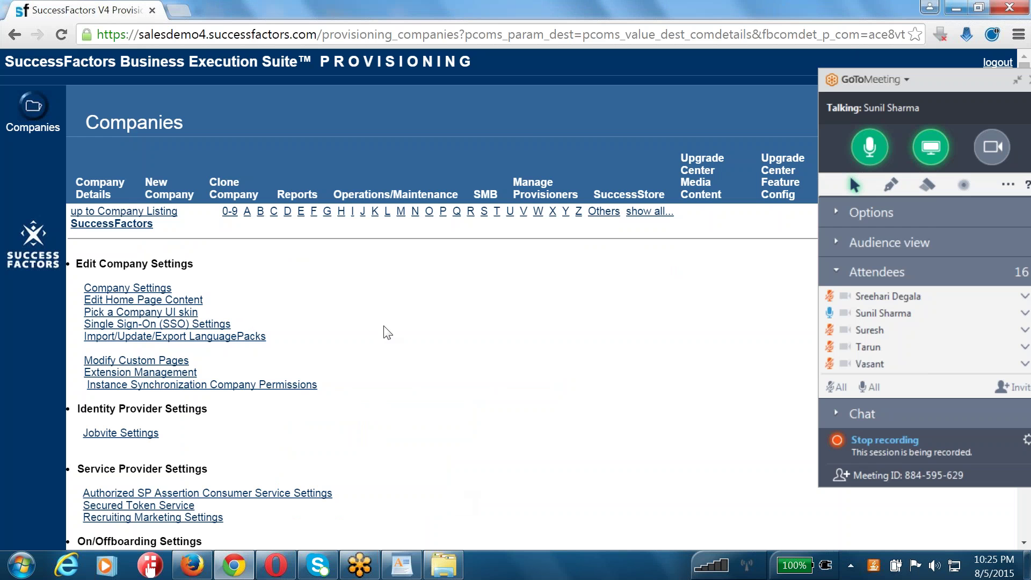
- Submit b1508_EC-CSF-for-succession-DM.xml on the Country Specific XML for Succession Data Model page
scroll(384, 327, down, 14)
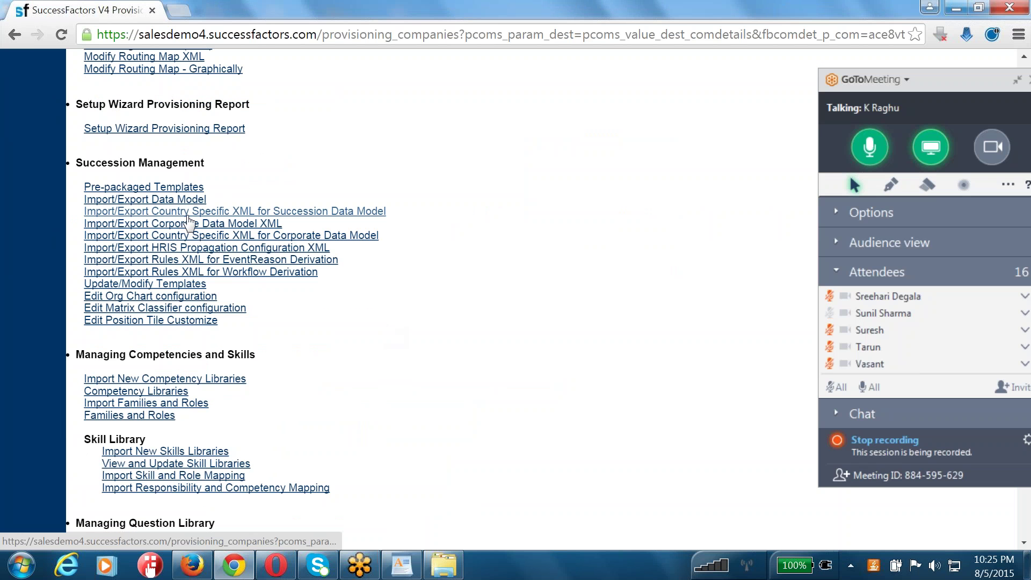
click(308, 213)
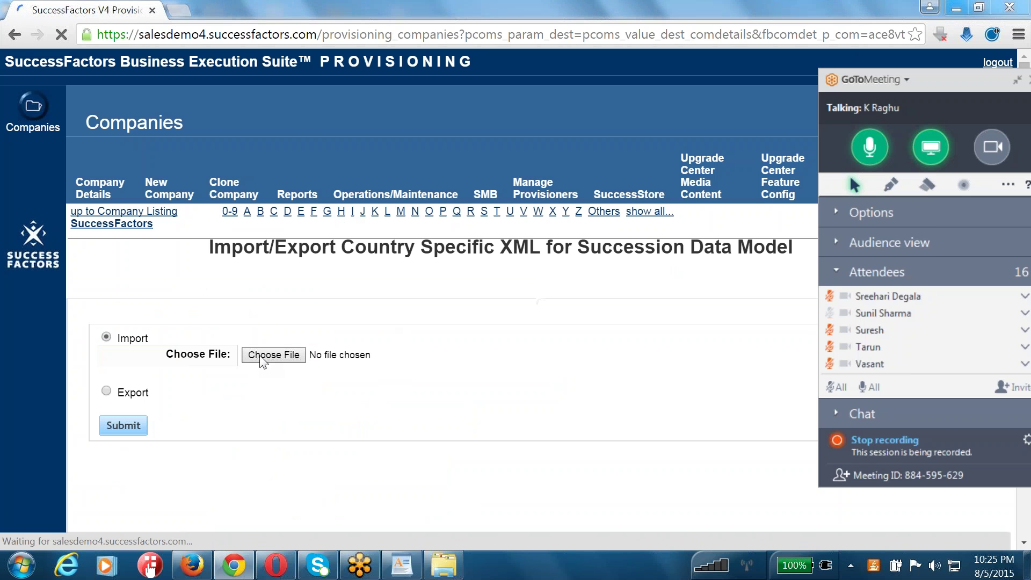
click(259, 356)
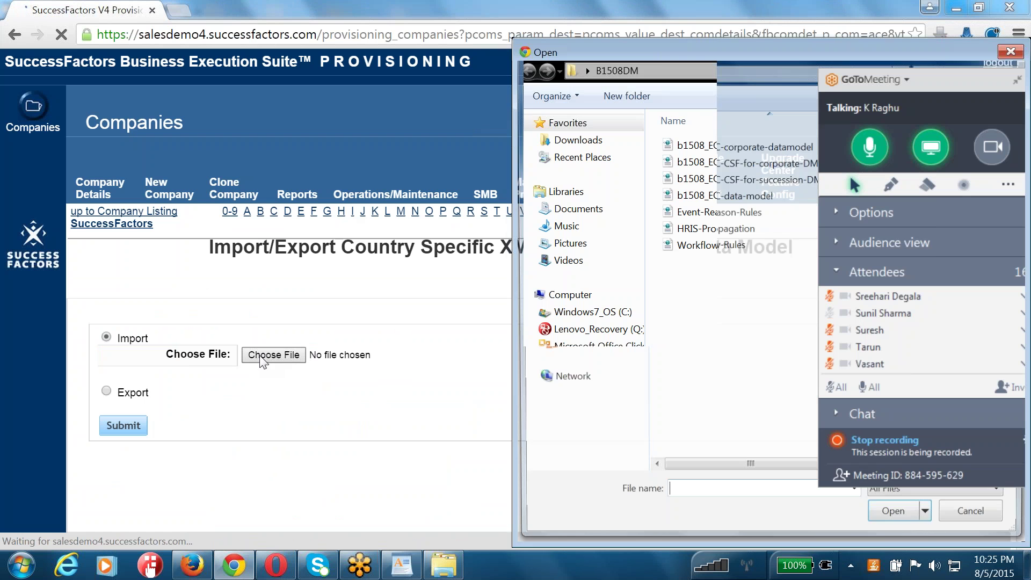
click(742, 183)
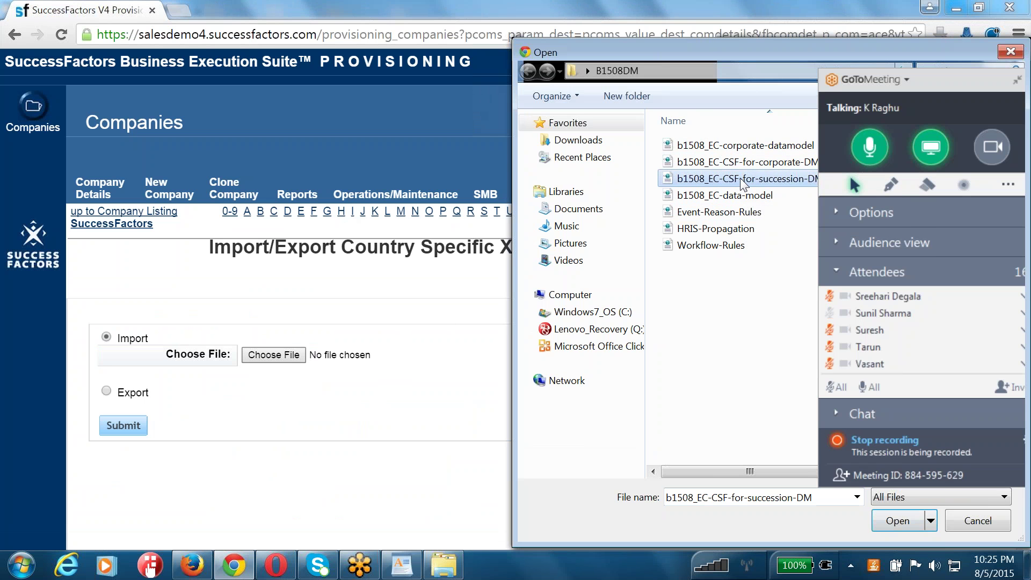
double_click(742, 183)
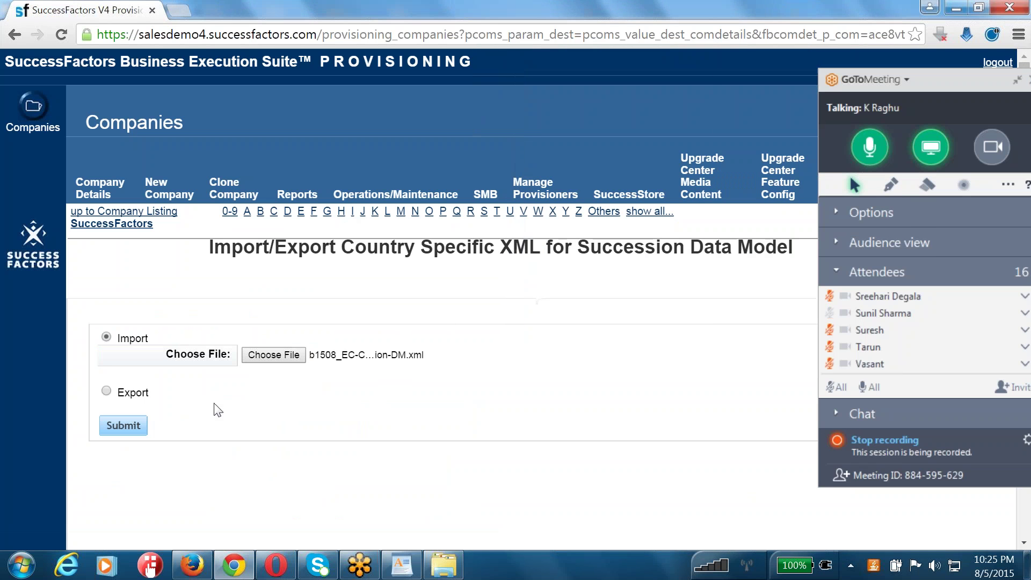
click(123, 425)
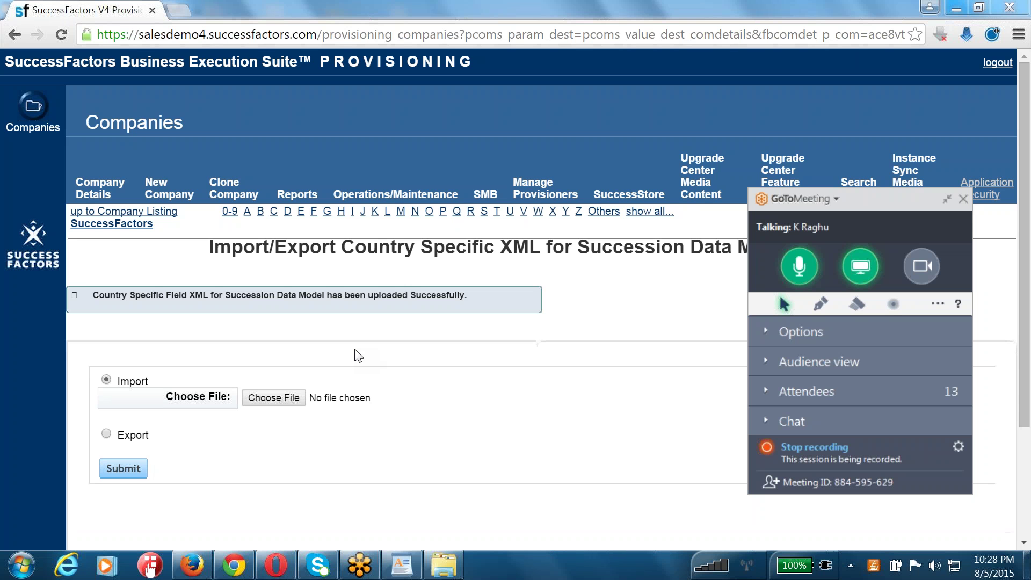
- After the upload succeeds, go back to the SuccessFactors company settings page
click(112, 223)
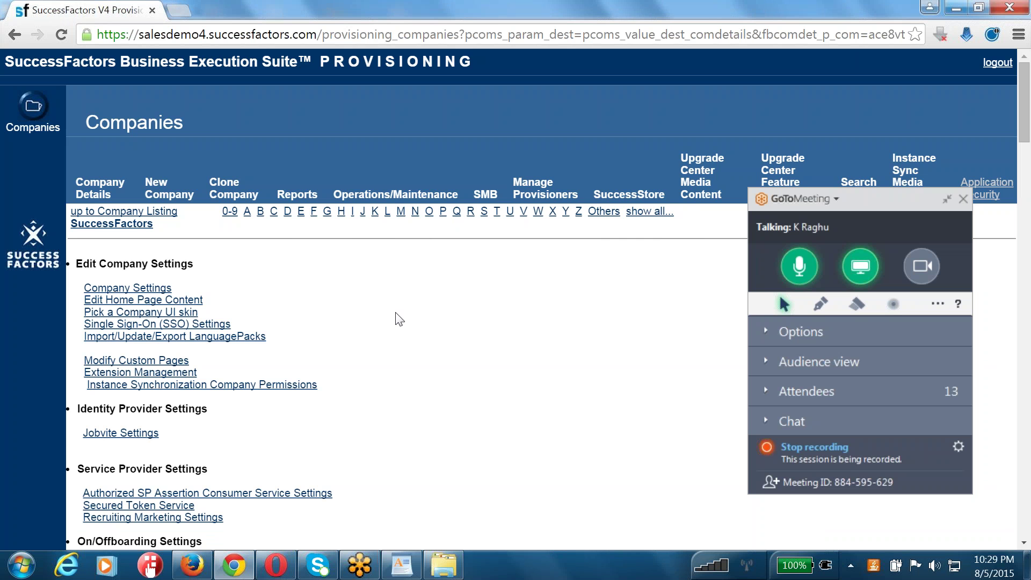
- Scroll the company settings page to the Succession Management section
scroll(399, 319, down, 15)
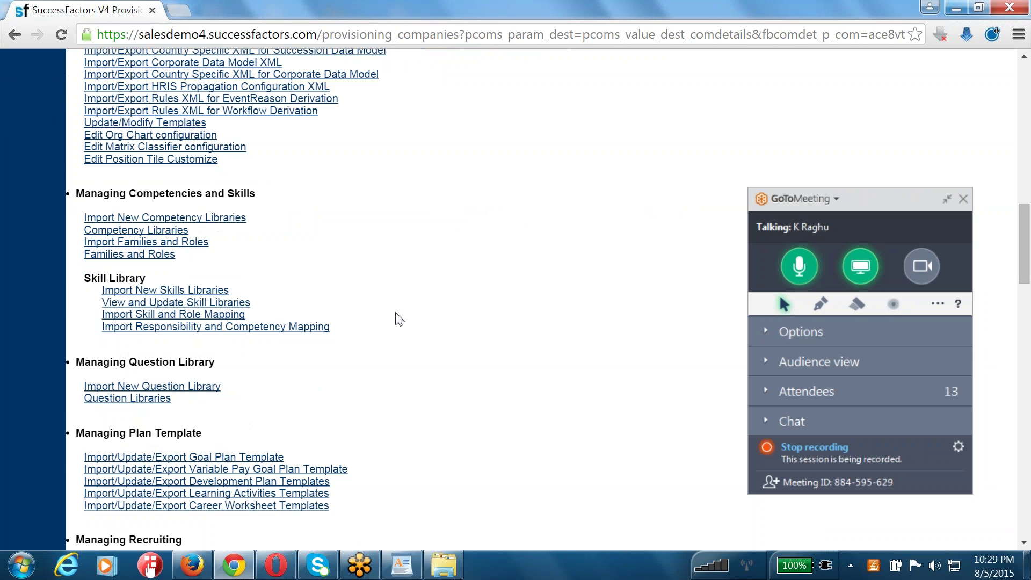
scroll(236, 384, up, 3)
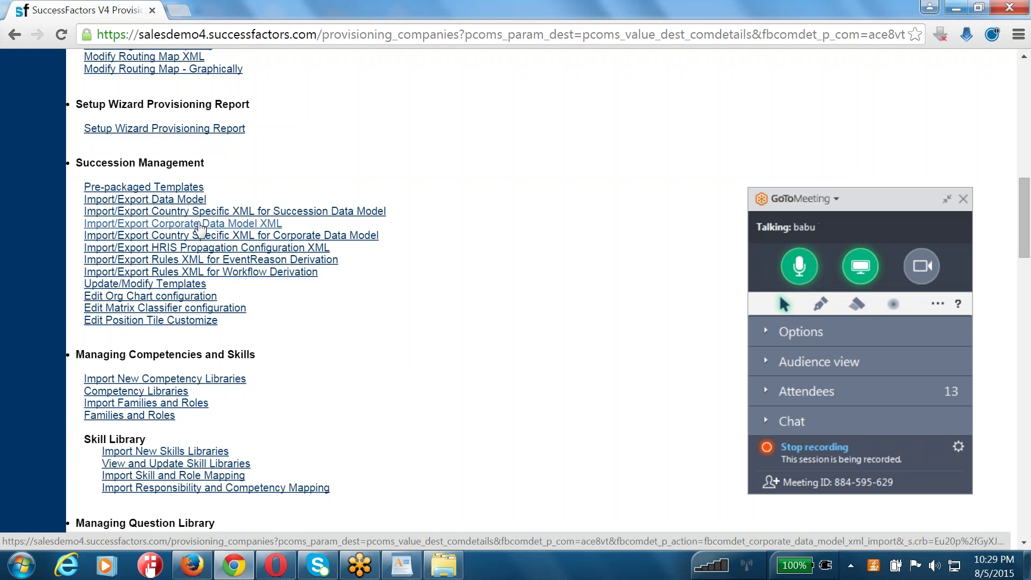
- Submit b1508_EC-corporate-datamodel.xml on the Import/Export Corporate Data Model XML page
click(199, 224)
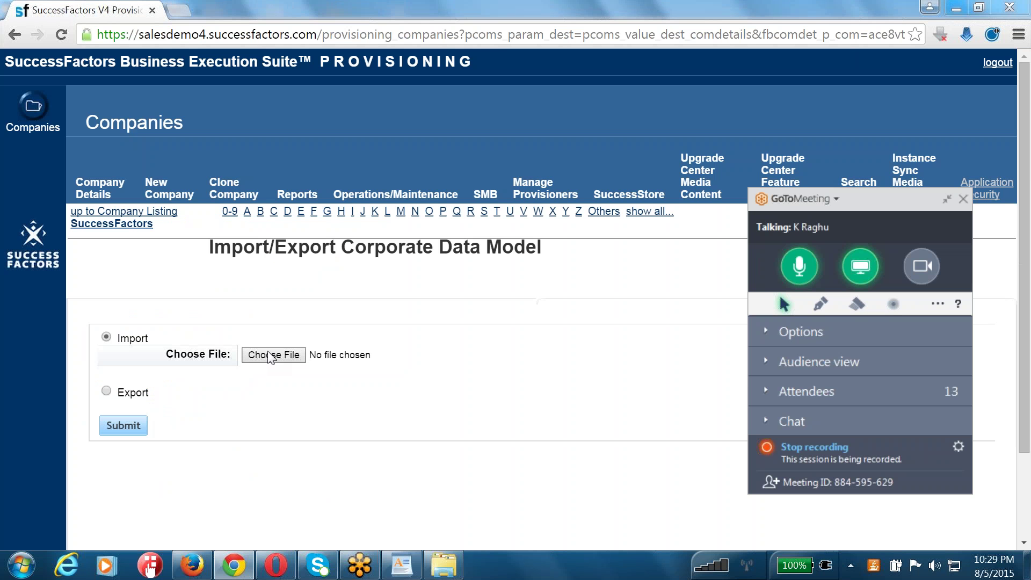
click(270, 357)
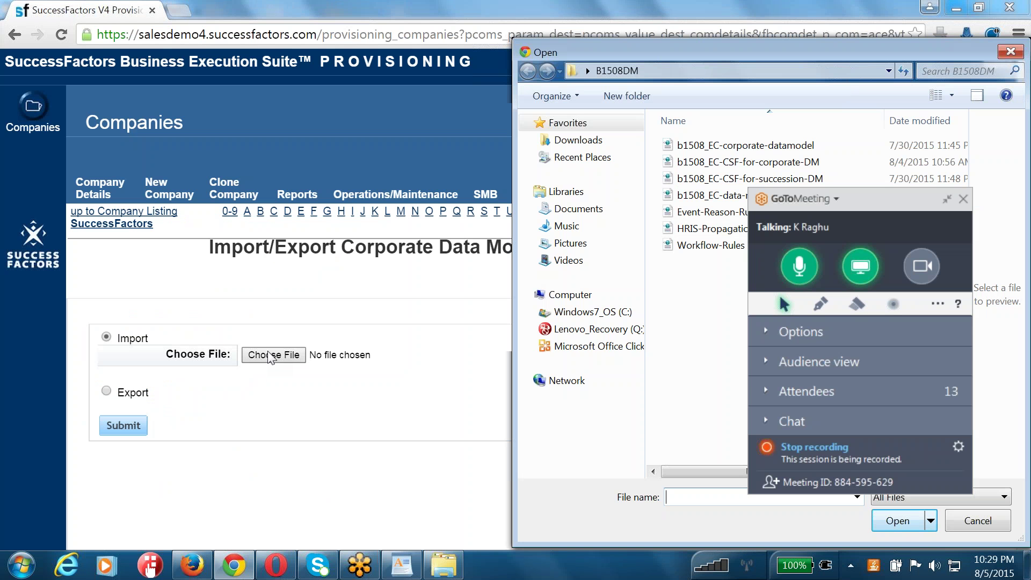
drag(698, 50, 427, 43)
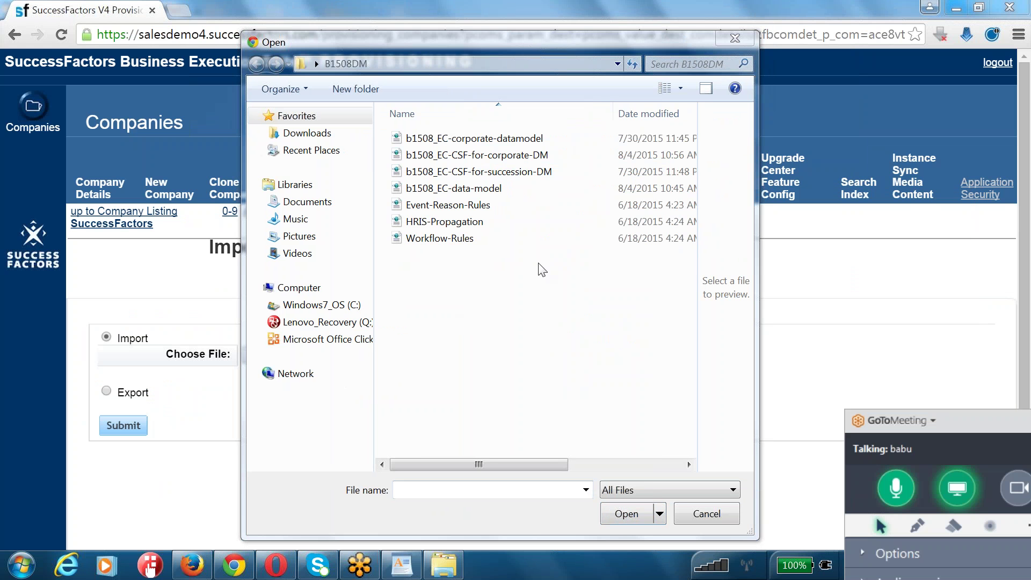
click(455, 141)
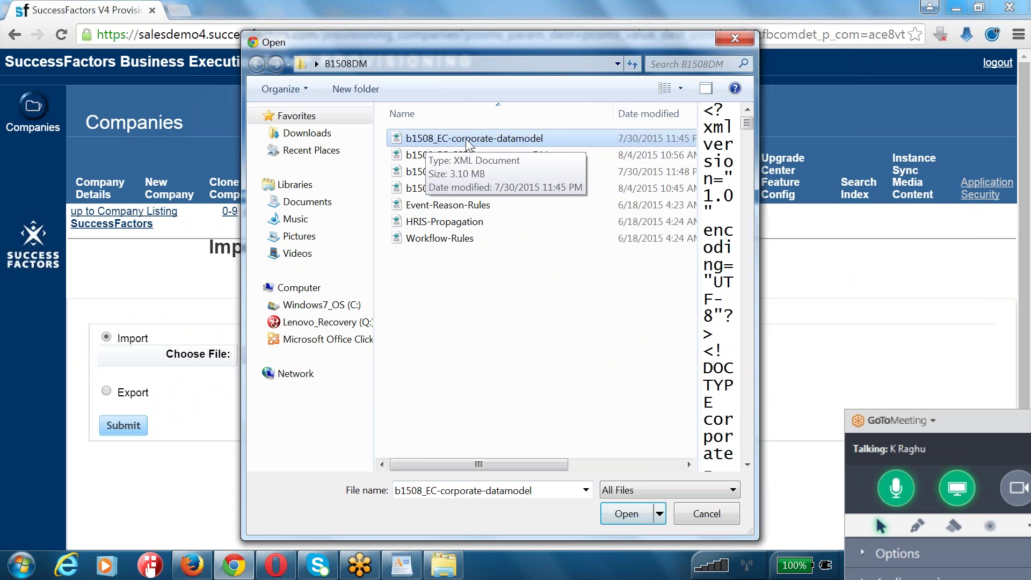
click(626, 514)
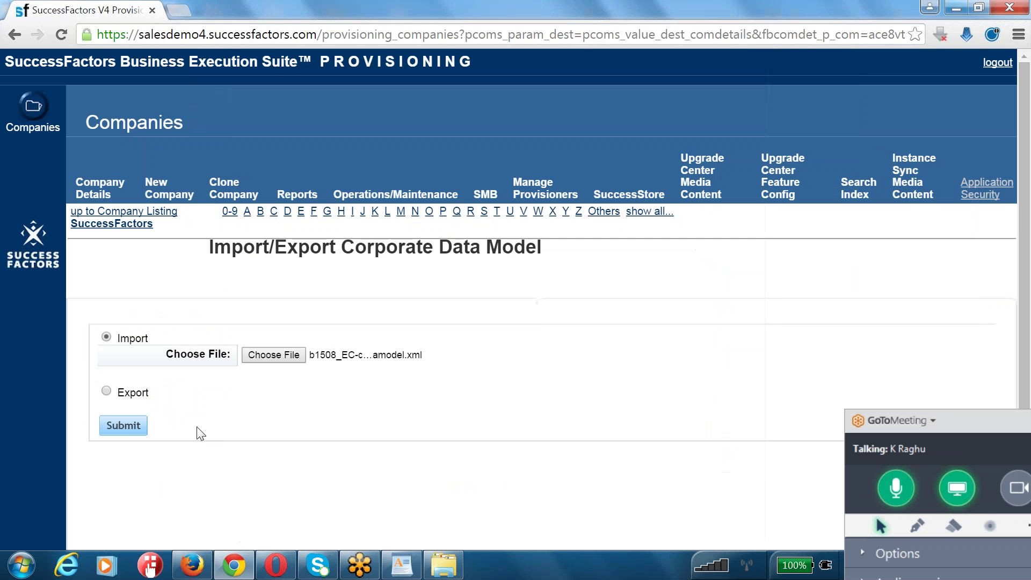
click(131, 432)
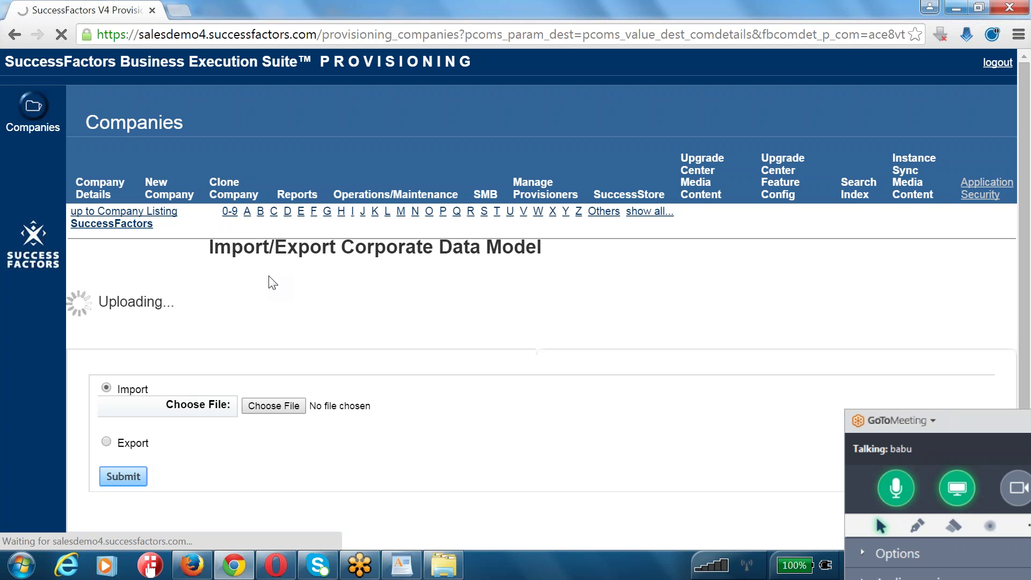
- Once the Corporate Data Model upload succeeds, return to the SuccessFactors company settings
click(140, 225)
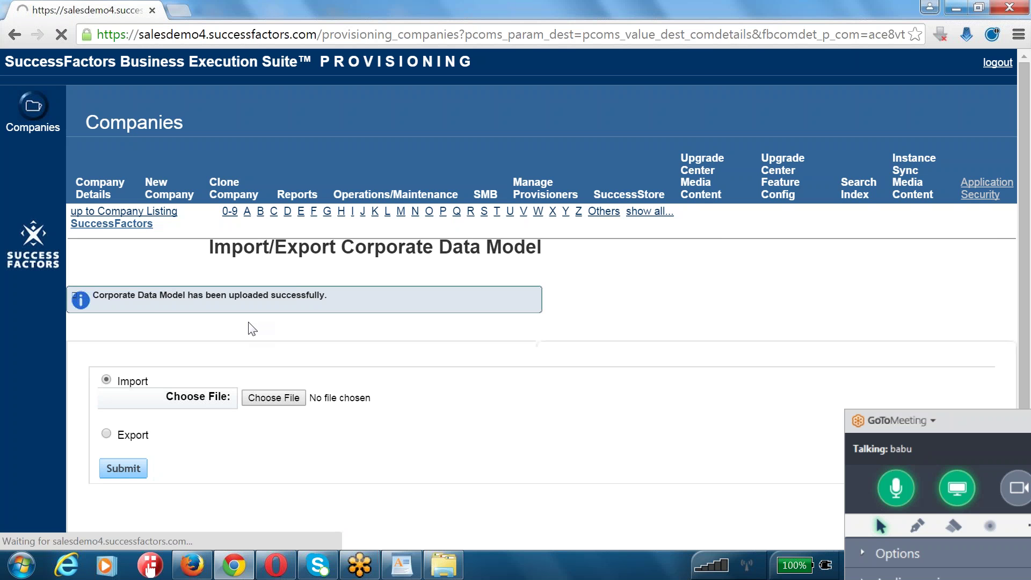
- Submit b1508_EC-CSF-for-corporate-DM.xml as the Country Specific XML for Corporate Data Model
scroll(248, 327, down, 12)
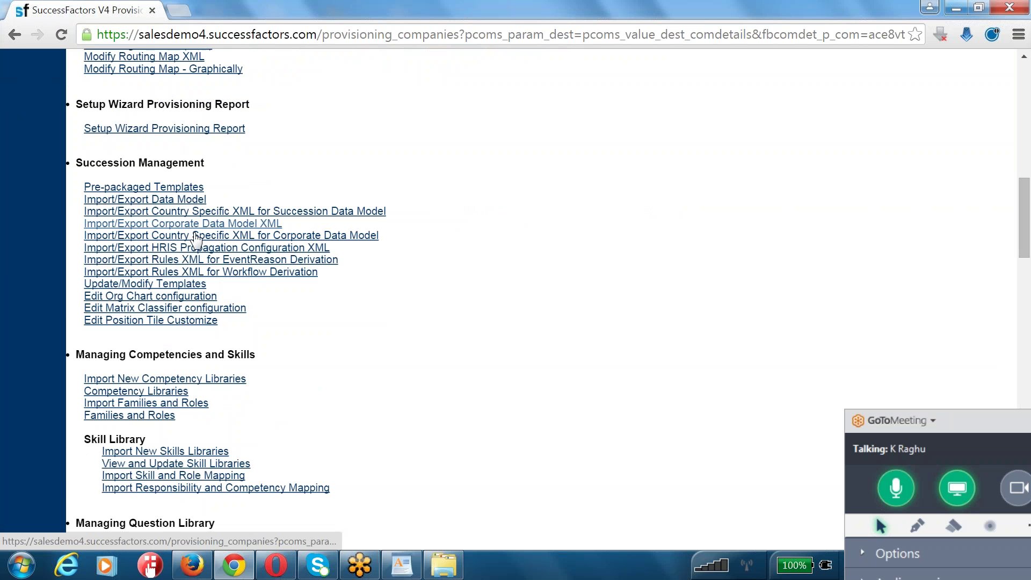
click(197, 240)
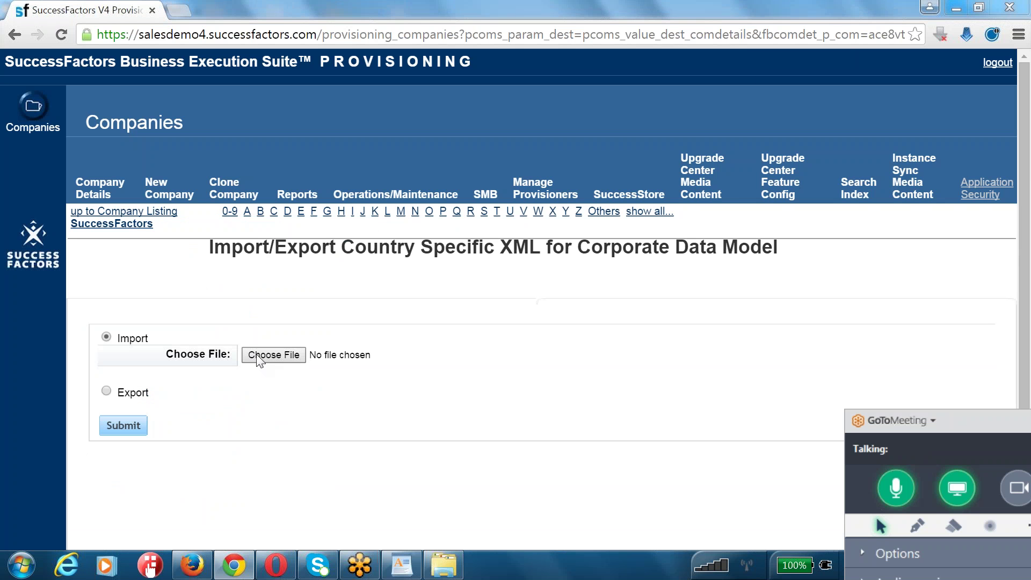
click(258, 357)
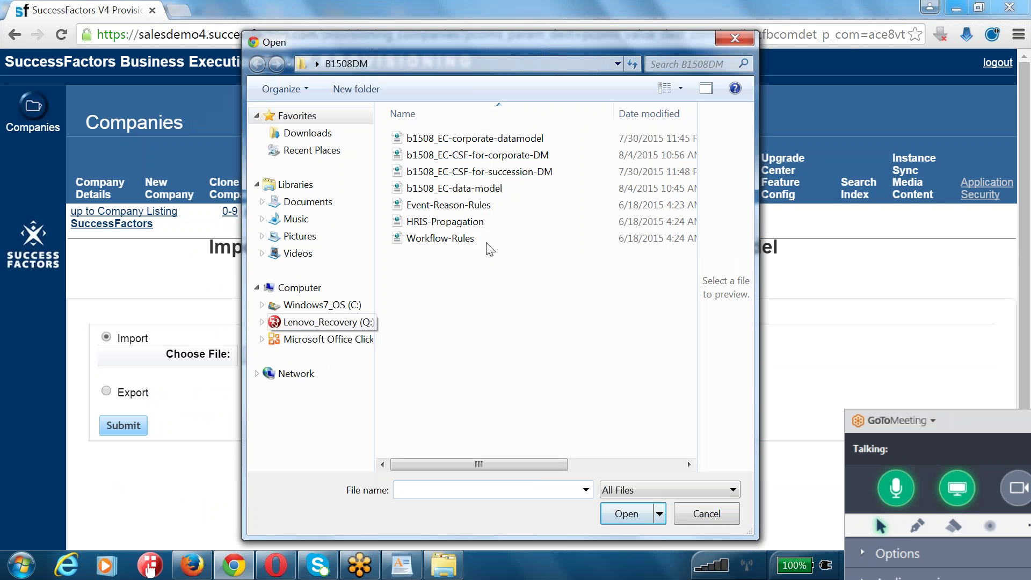
double_click(462, 161)
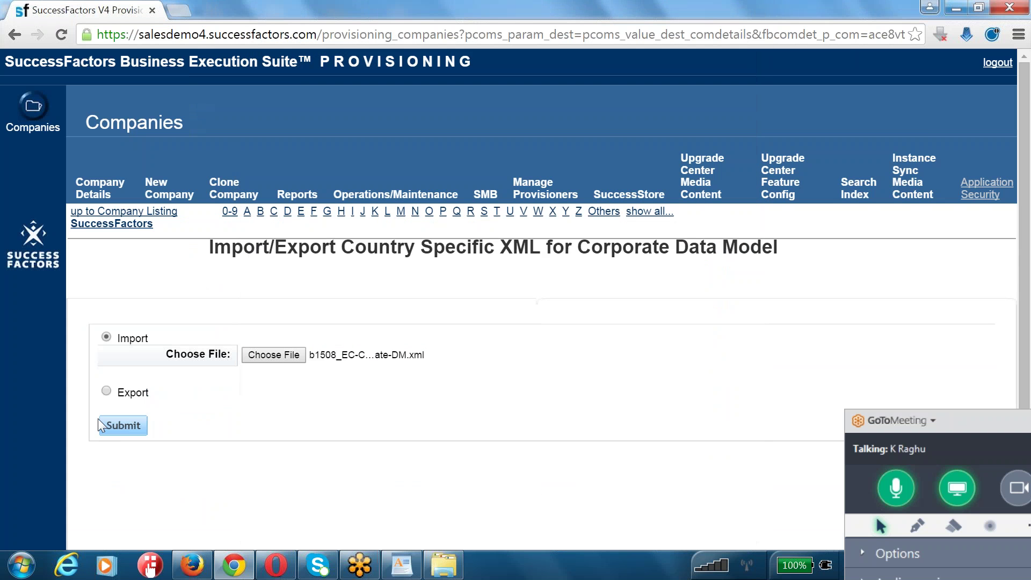
click(99, 424)
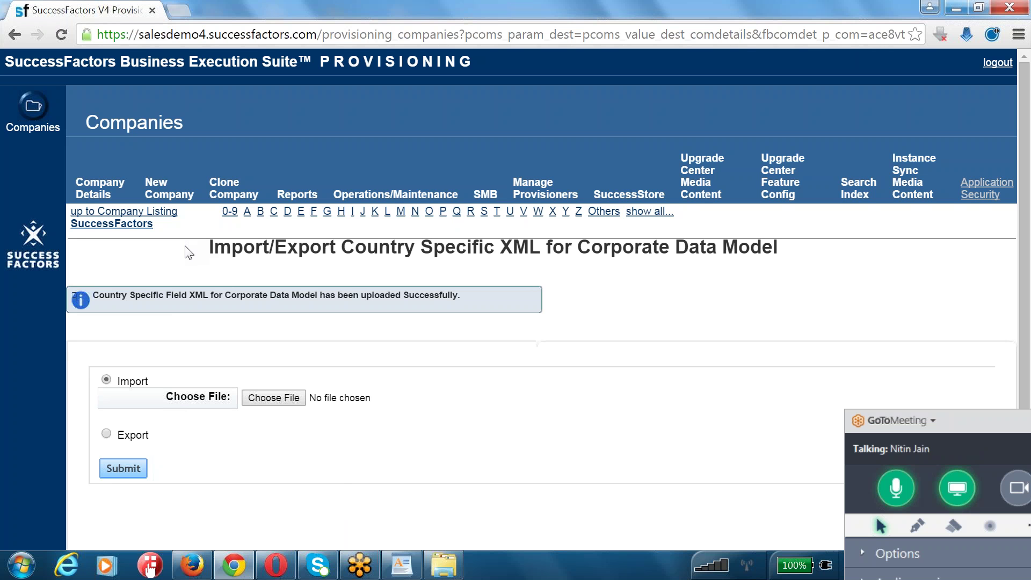
- Return to the company's provisioning page and scroll down to the Succession Management options
click(111, 223)
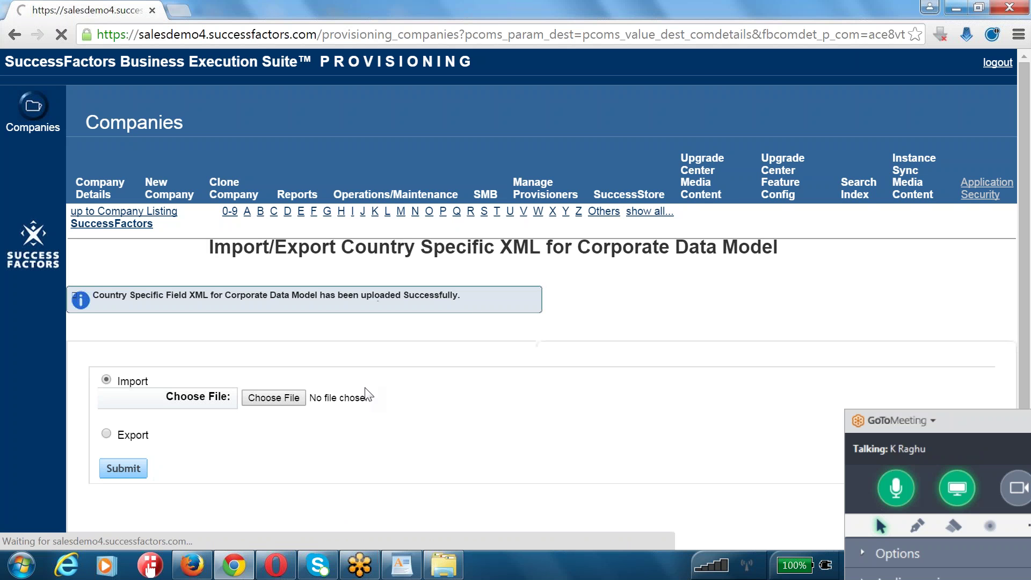
scroll(204, 400, down, 5)
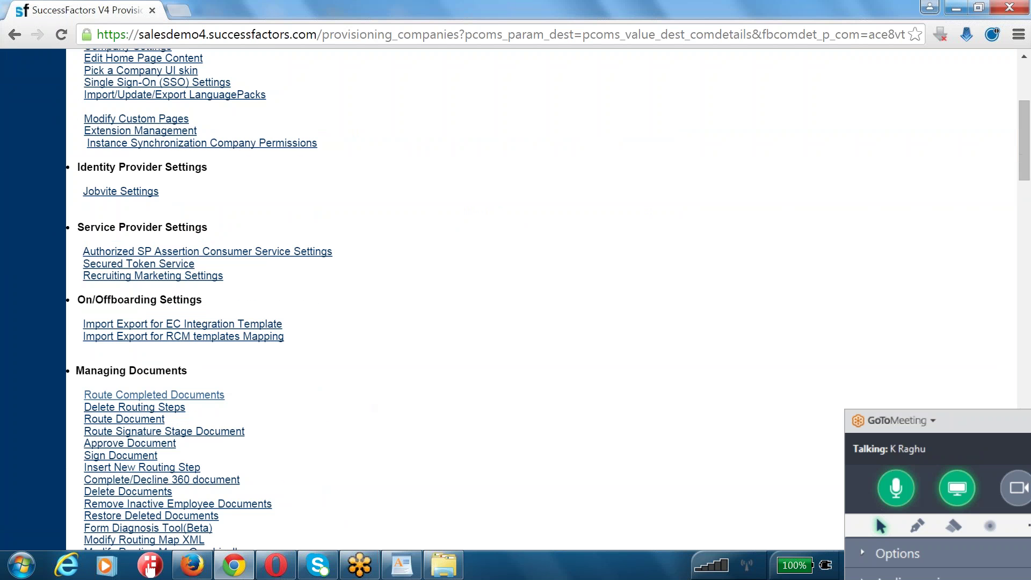
scroll(226, 313, down, 8)
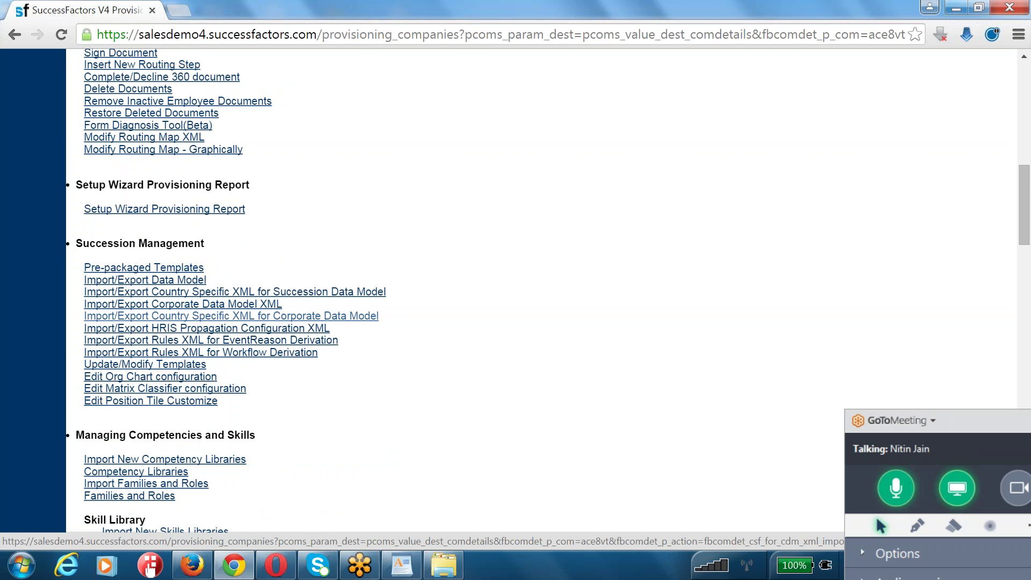
drag(383, 317, 78, 317)
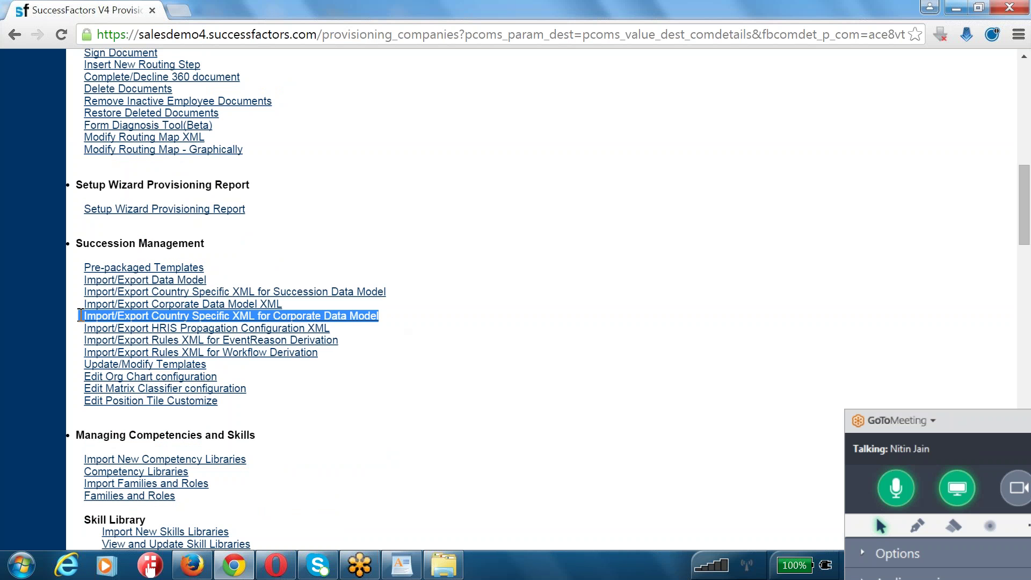
- Import HRIS-Propagation.xml as the HRIS propagation configuration, then go back to the company page
click(228, 332)
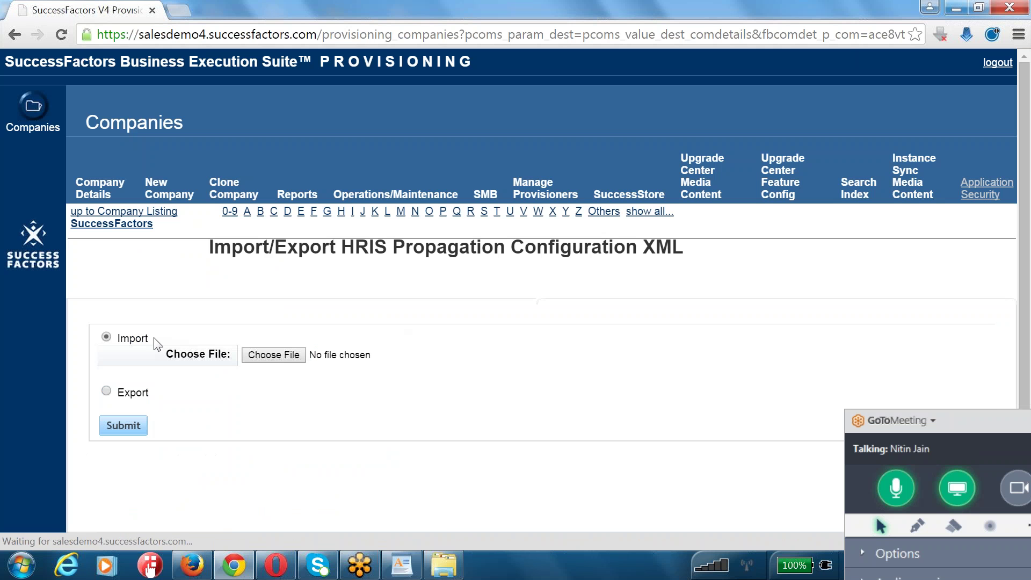
click(160, 339)
click(274, 355)
click(430, 222)
double_click(429, 223)
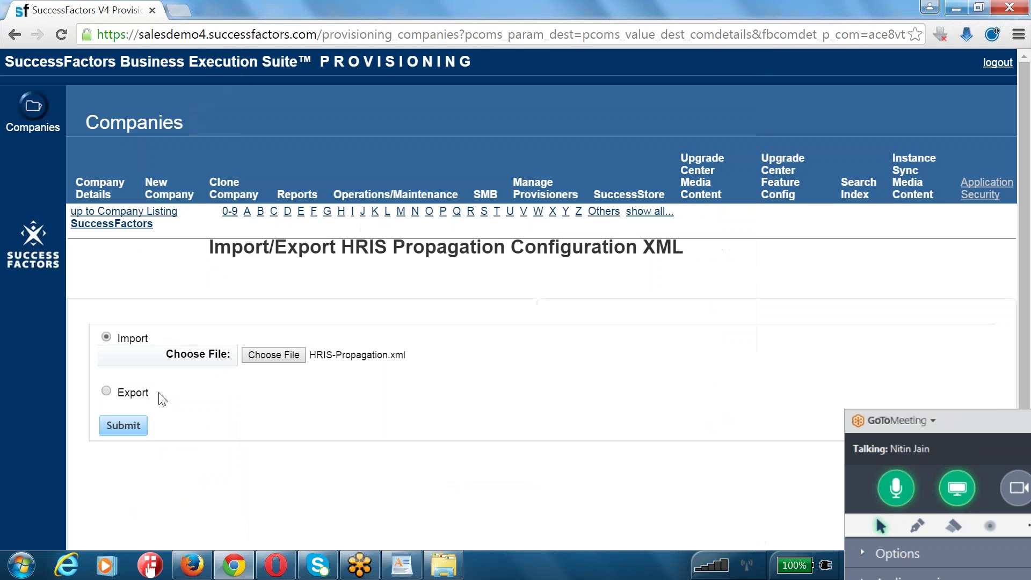
click(123, 425)
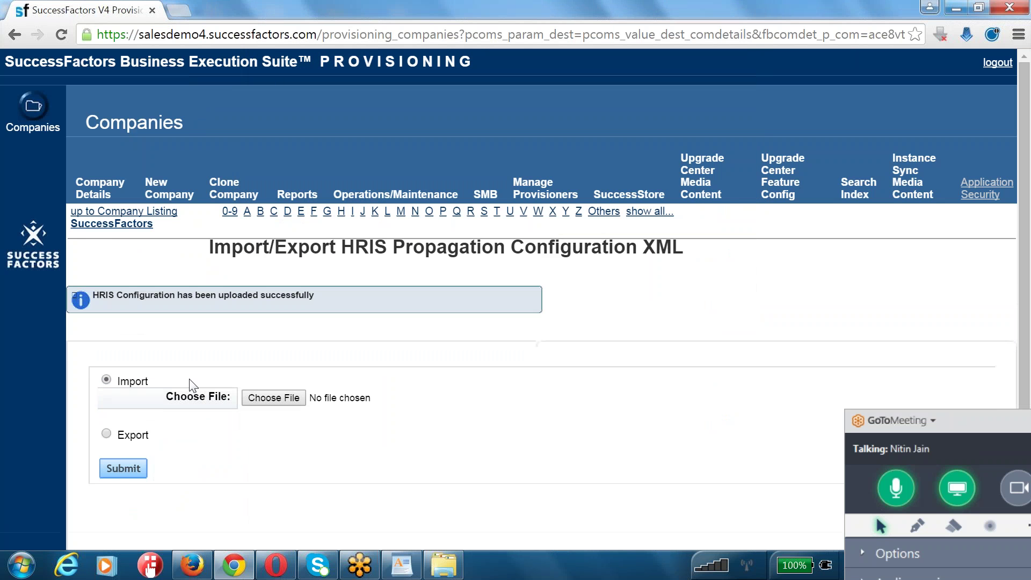
click(94, 223)
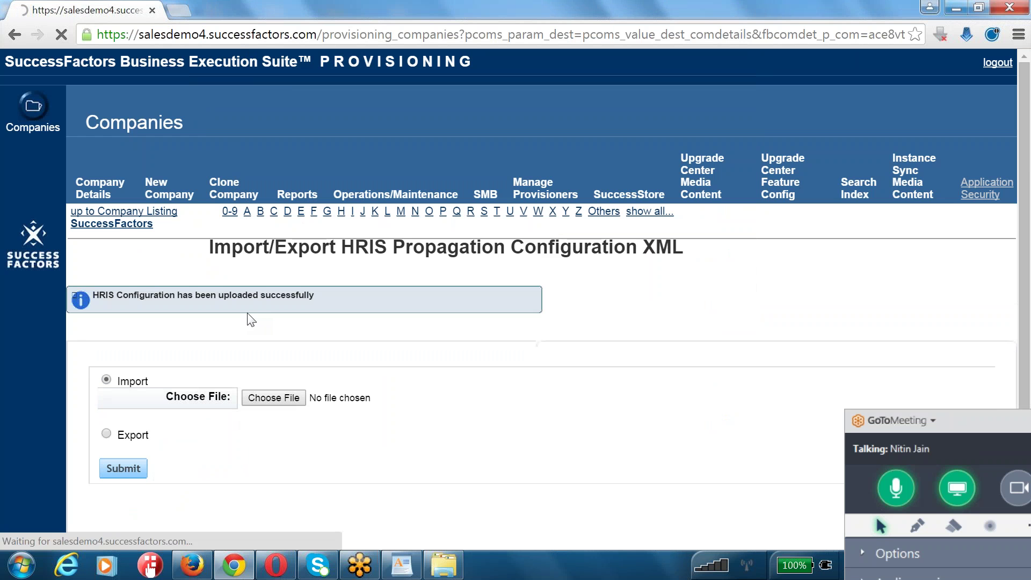
scroll(249, 318, down, 12)
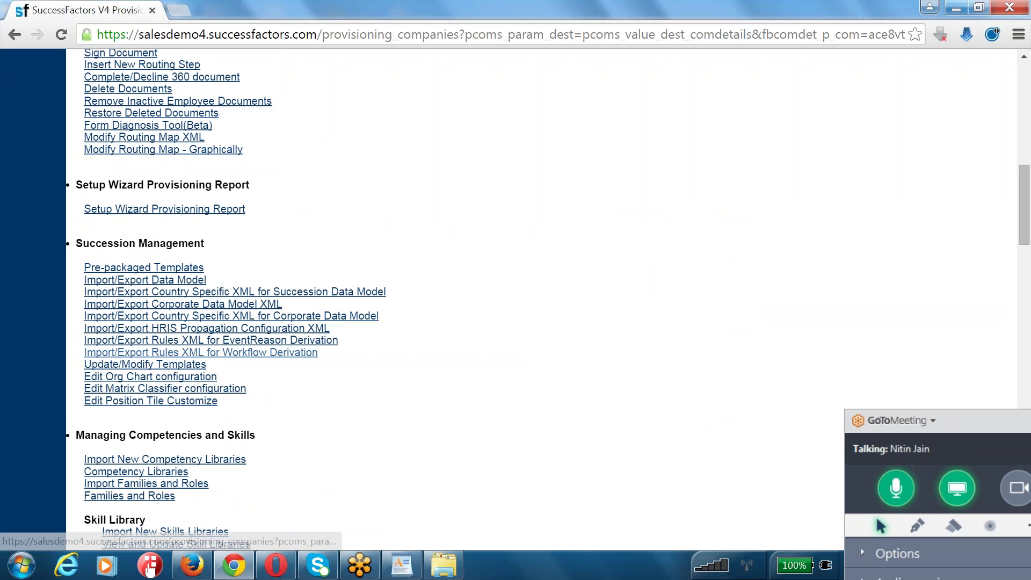
- Upload Event-Reason-Rules.xml via Import/Export Rules XML for EventReason Derivation
click(244, 341)
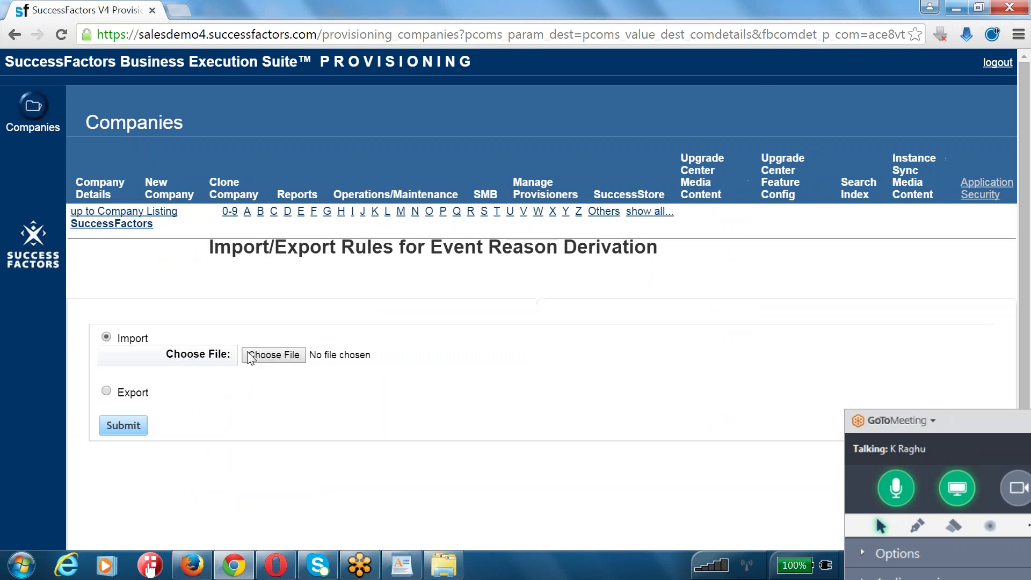
click(252, 355)
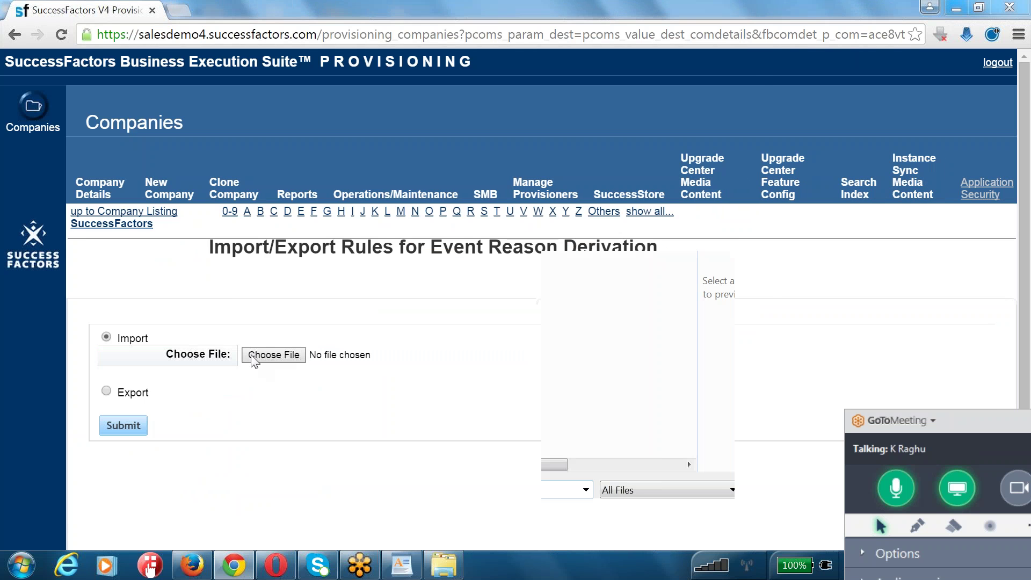
double_click(448, 205)
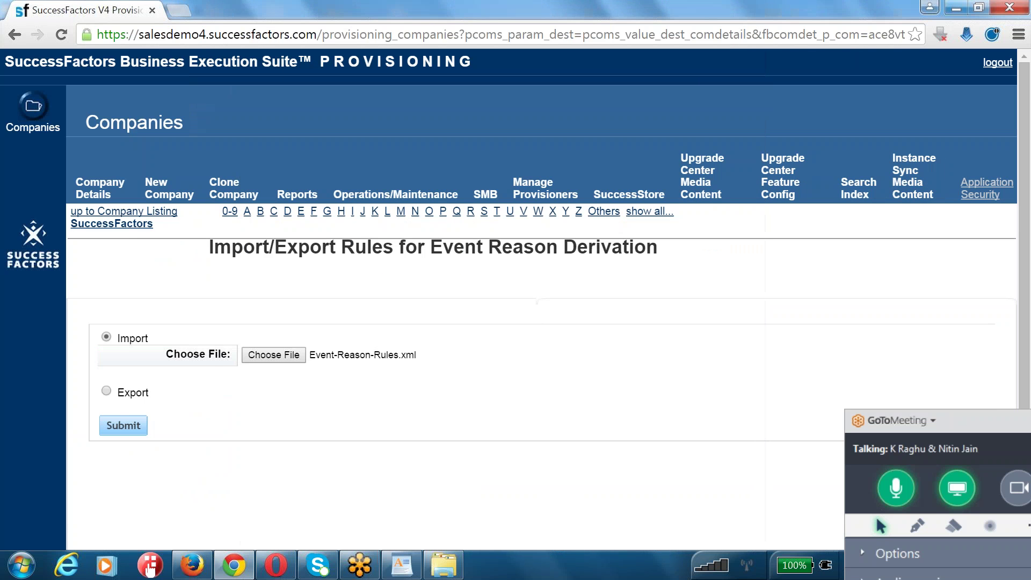
click(123, 427)
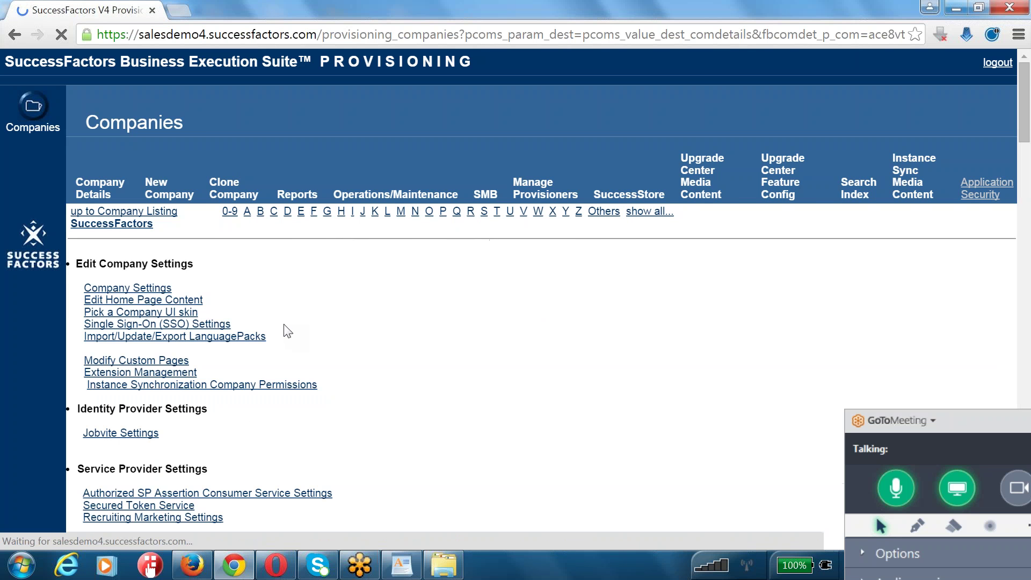
- Upload Workflow-Rules.xml as the Workflow Derivation rules and highlight the success message
scroll(287, 333, down, 5)
scroll(287, 333, down, 9)
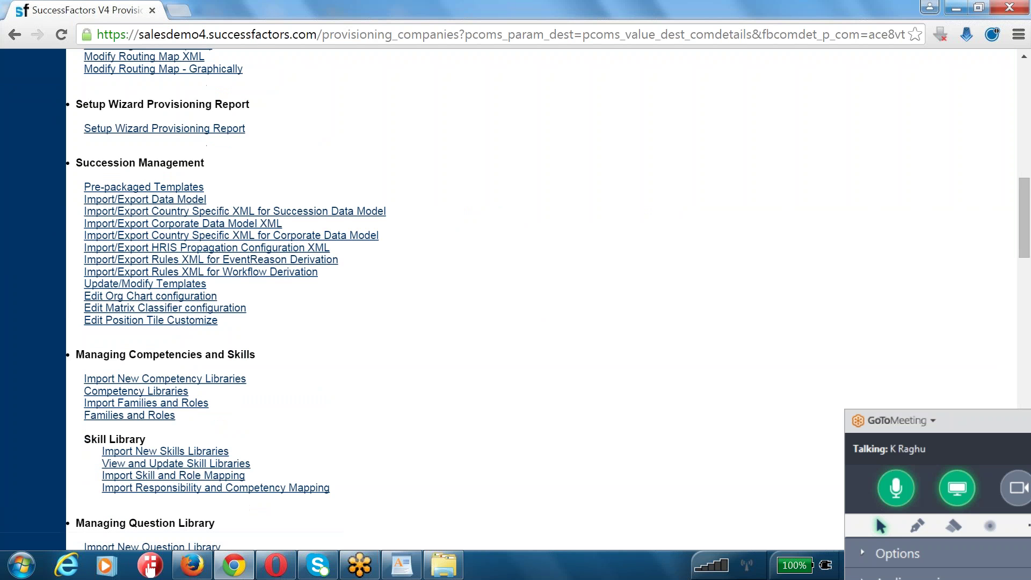
click(240, 274)
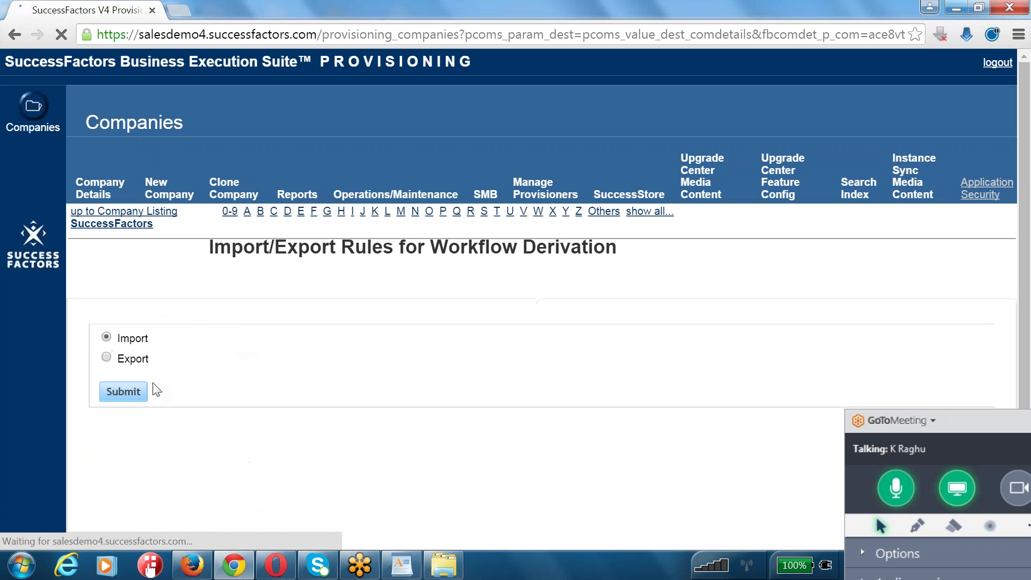
click(273, 354)
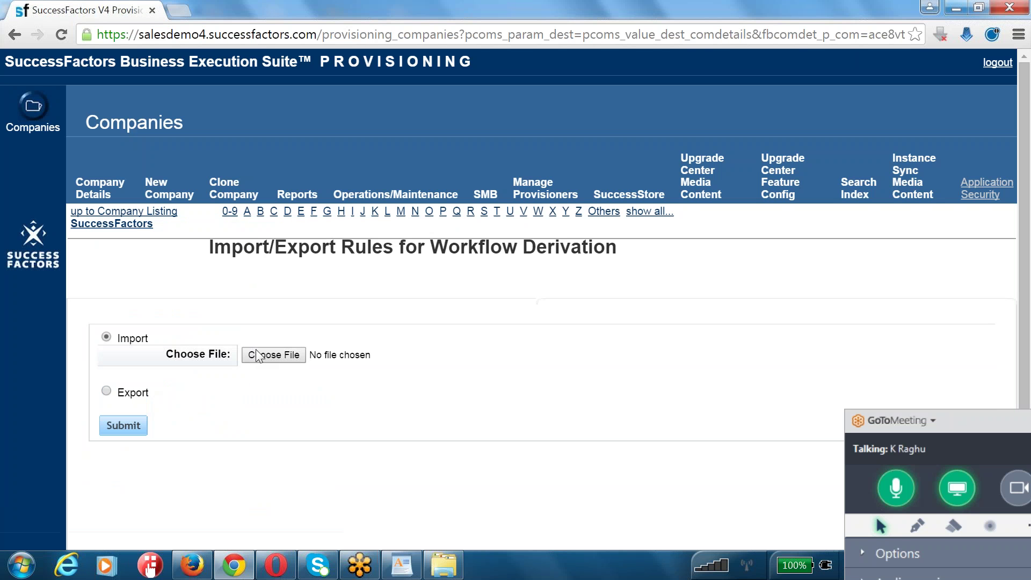
double_click(452, 240)
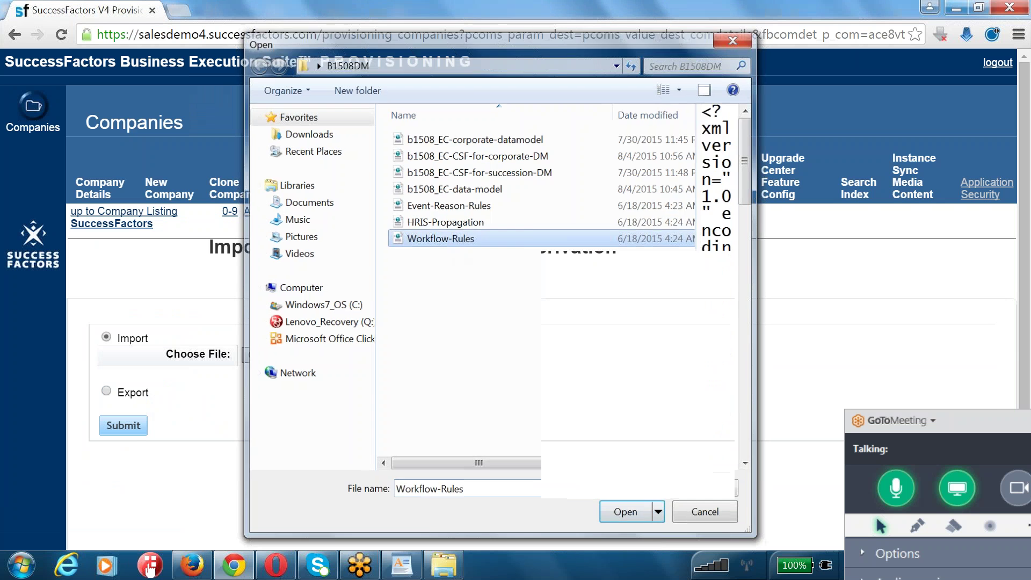
click(118, 430)
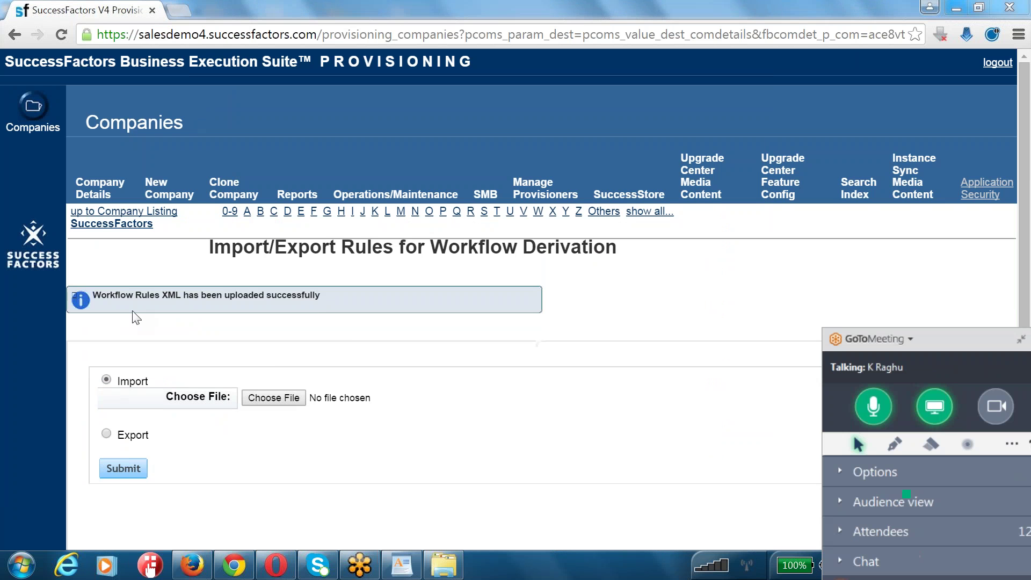
drag(120, 295, 350, 298)
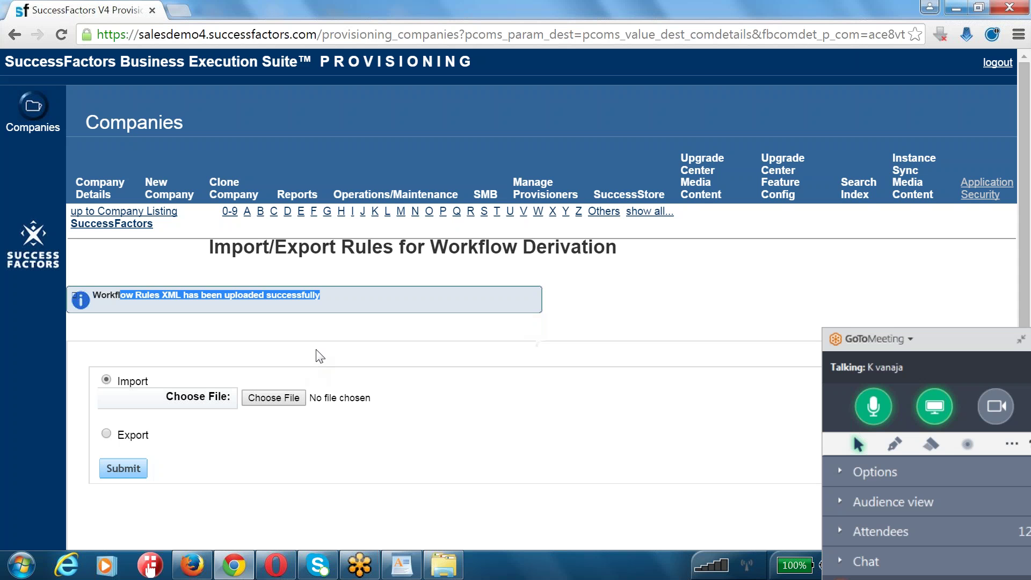
- Highlight the workflow upload success message while explaining, then return to the company's provisioning page
click(326, 298)
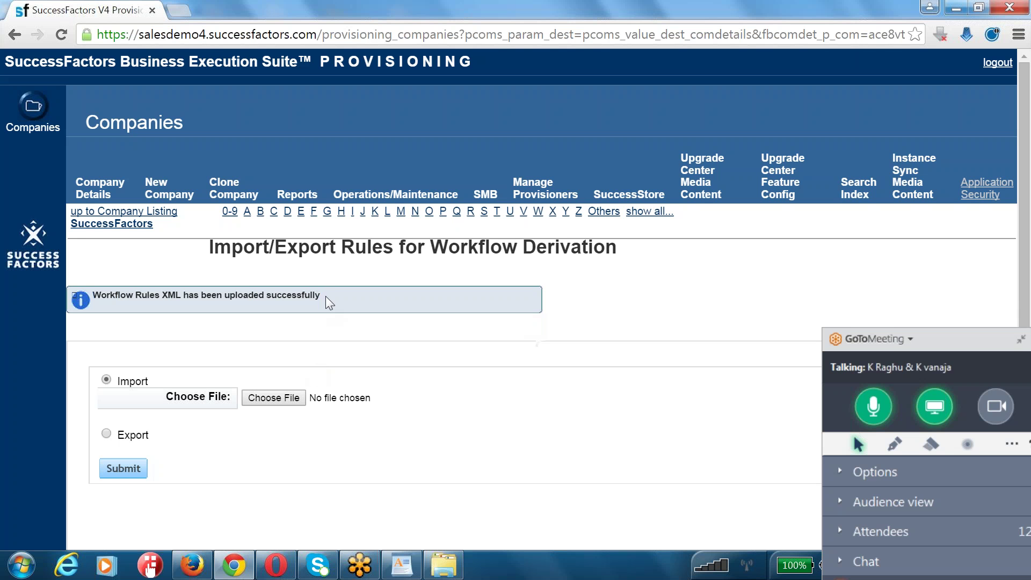
drag(325, 295, 94, 296)
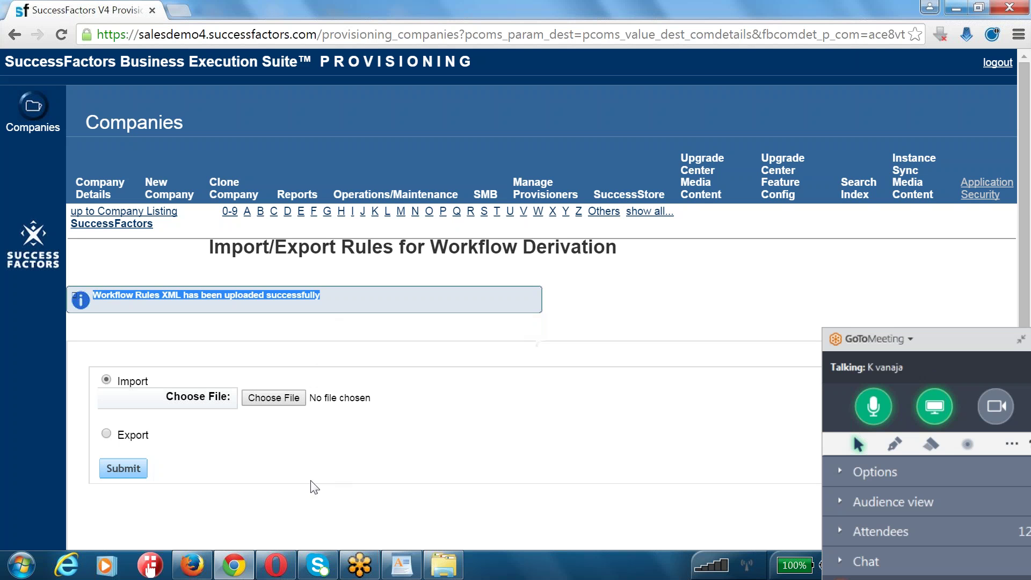
click(296, 494)
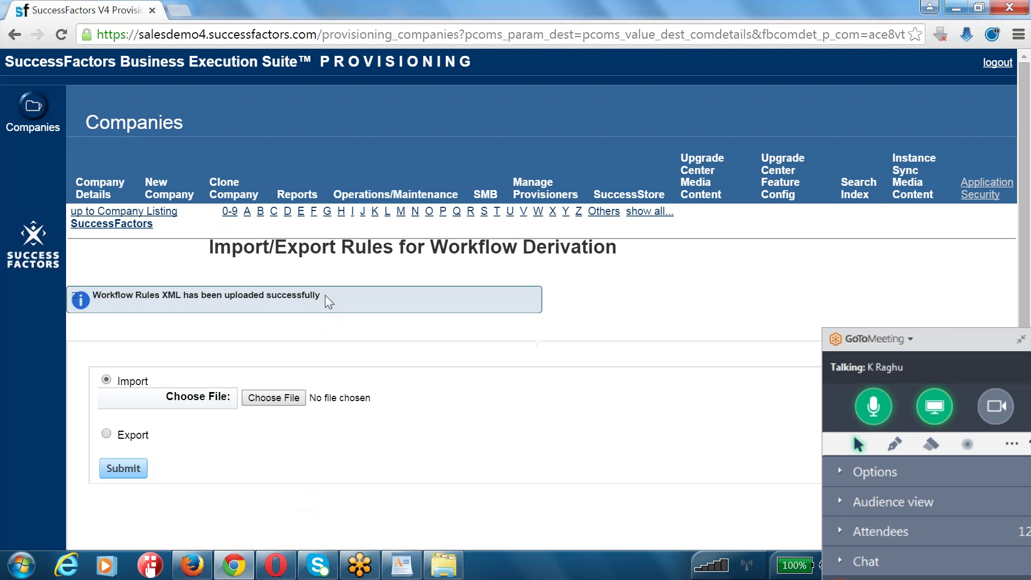
drag(324, 295, 100, 290)
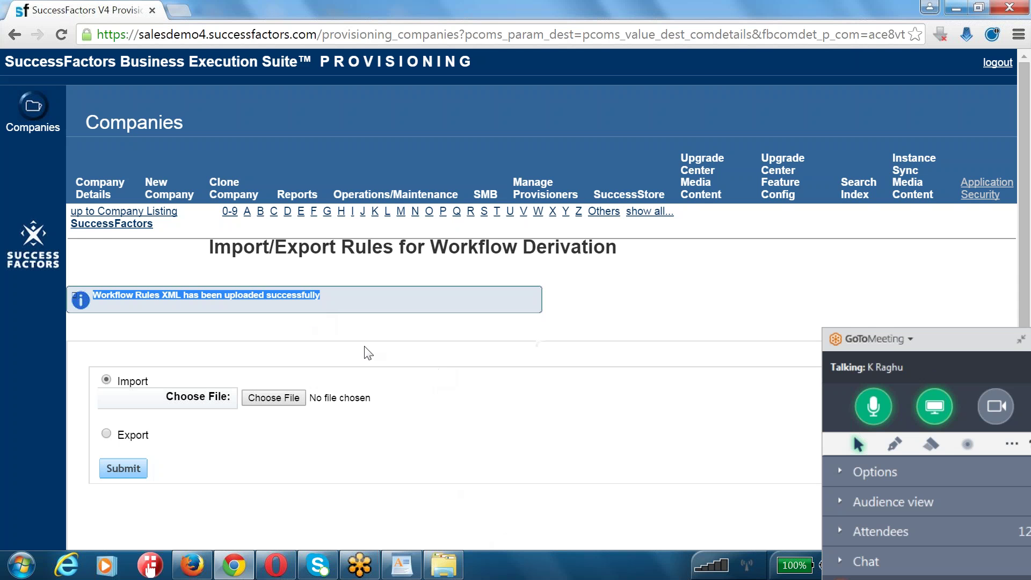
click(88, 226)
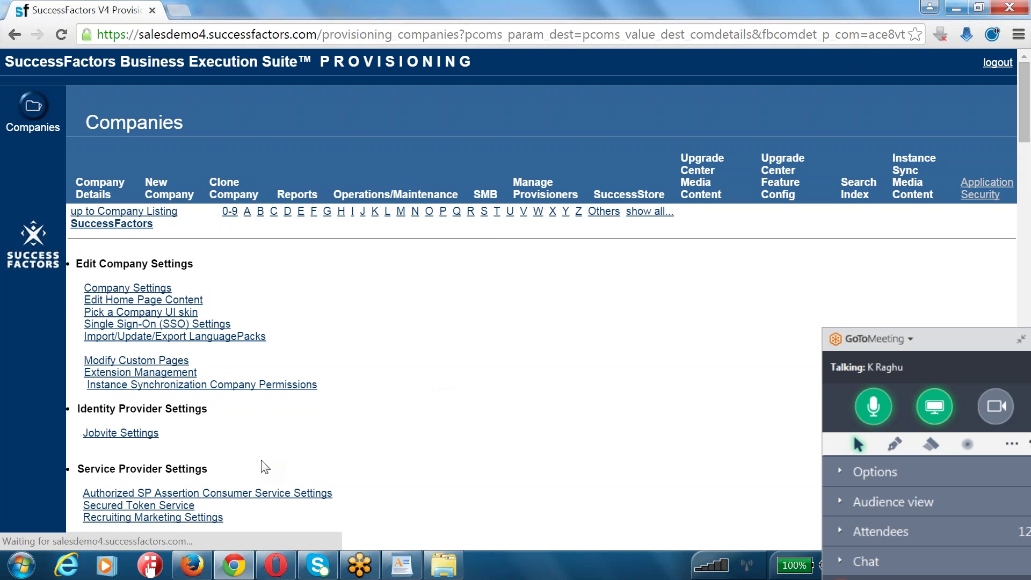
- Bring the B1508DM folder window with the seven imported XML files to the front
click(444, 568)
click(444, 568)
click(444, 564)
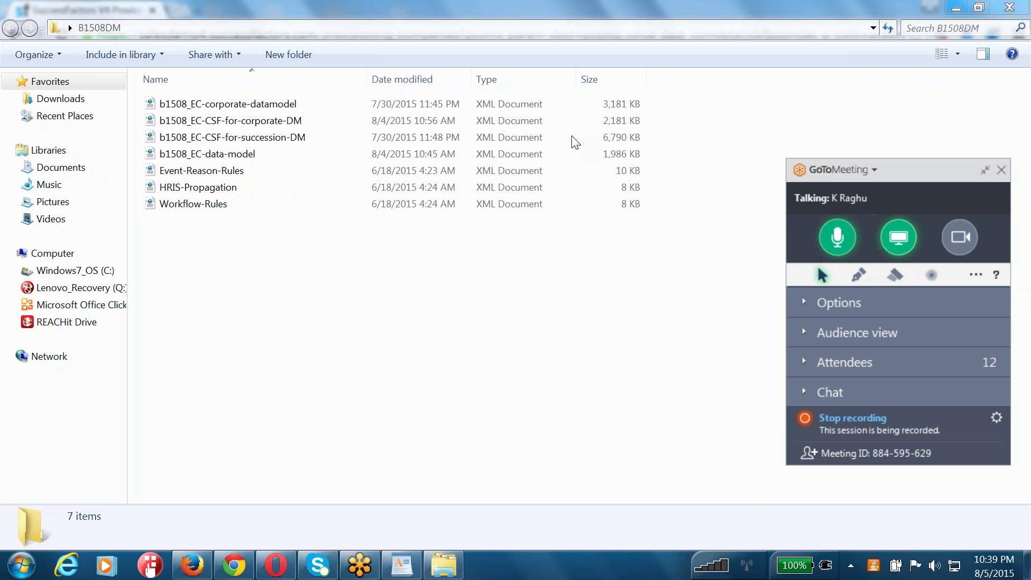
click(563, 354)
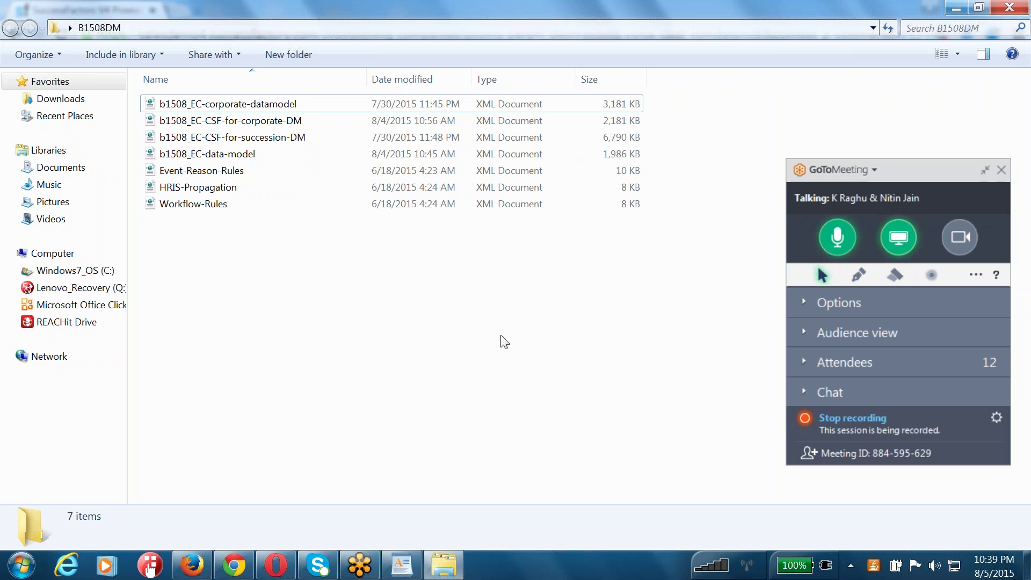